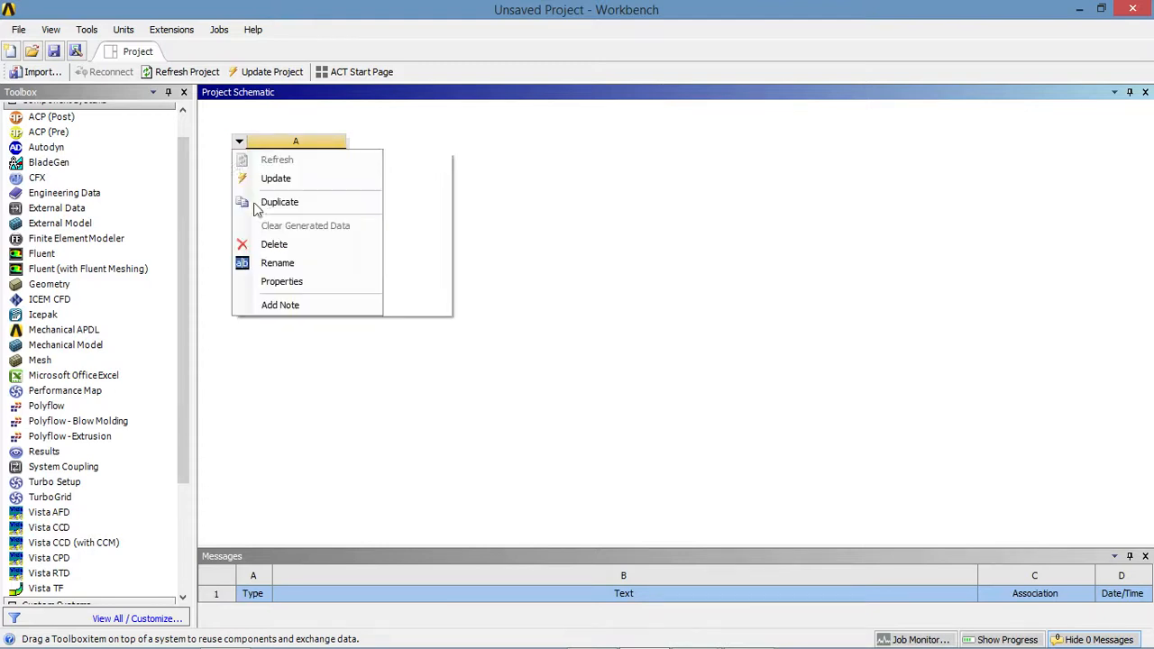
Delete the existing Geometry system from the project schematic, including its unshared data.
left_click(289, 295)
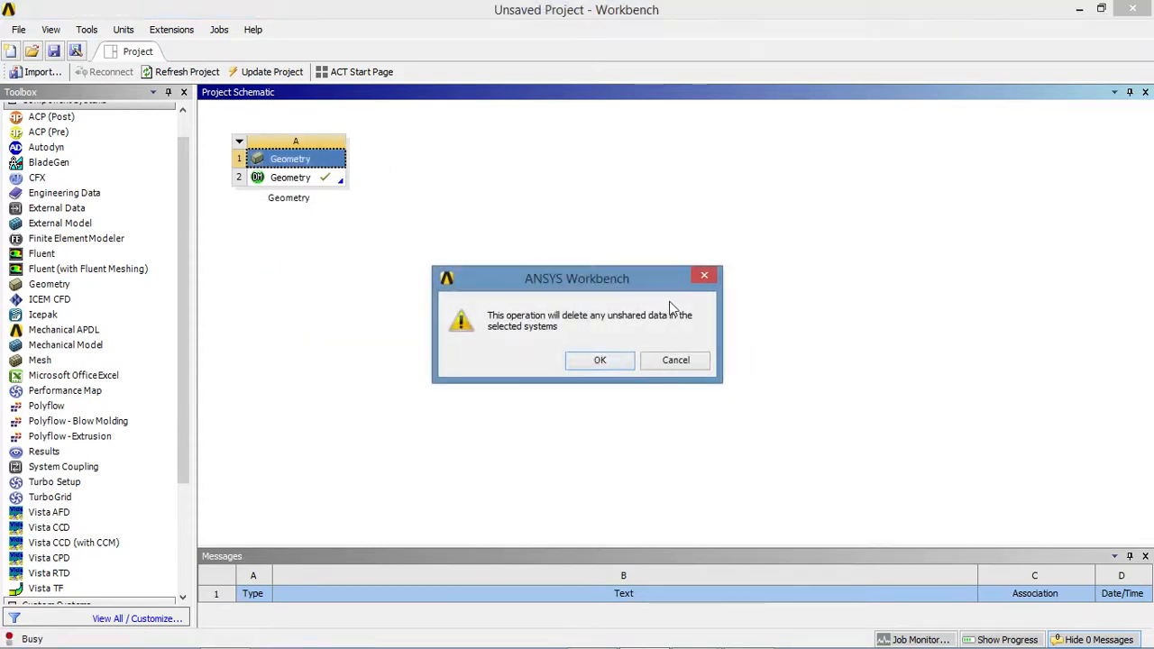
left_click(598, 361)
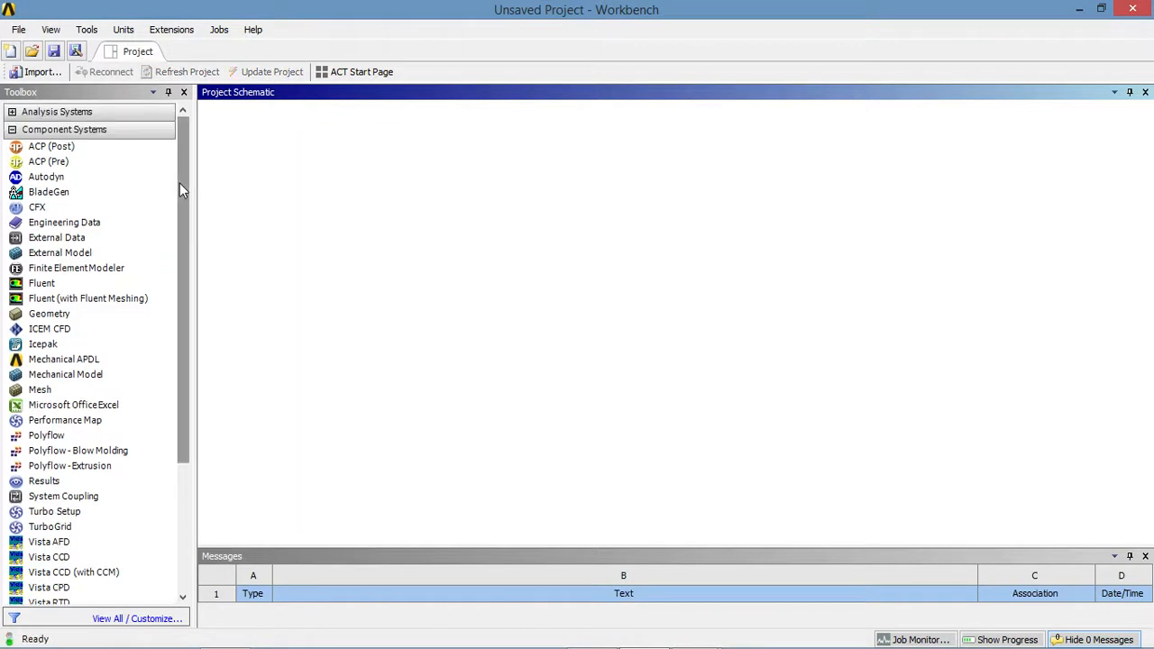
left_click(12, 112)
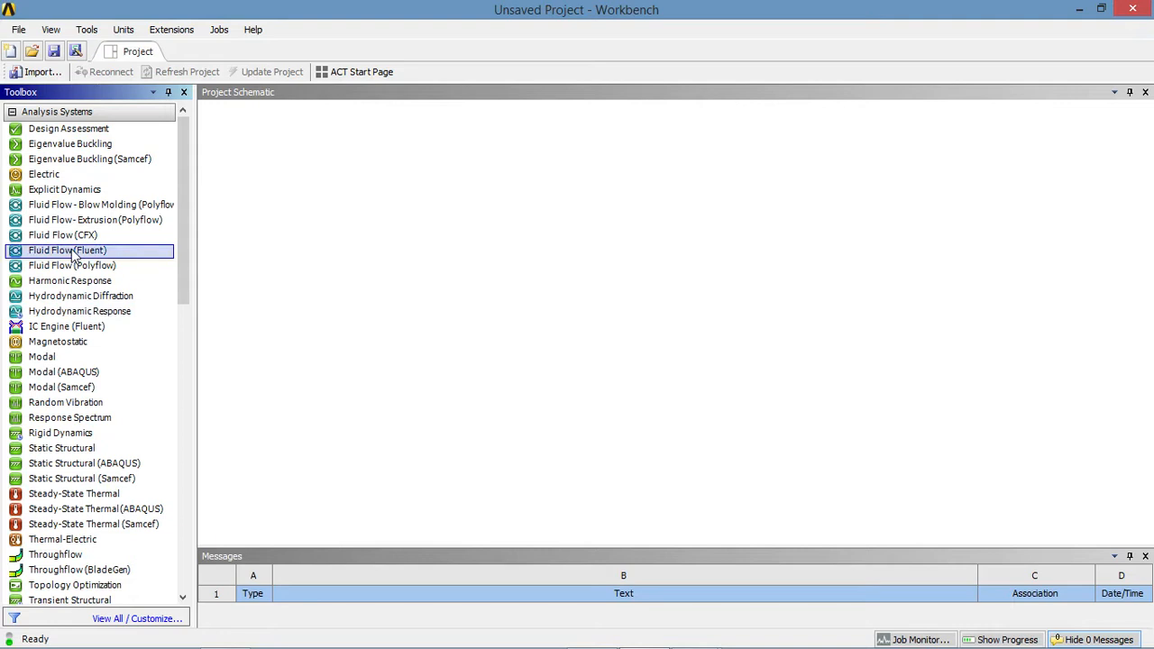
left_click_drag(77, 257, 288, 194)
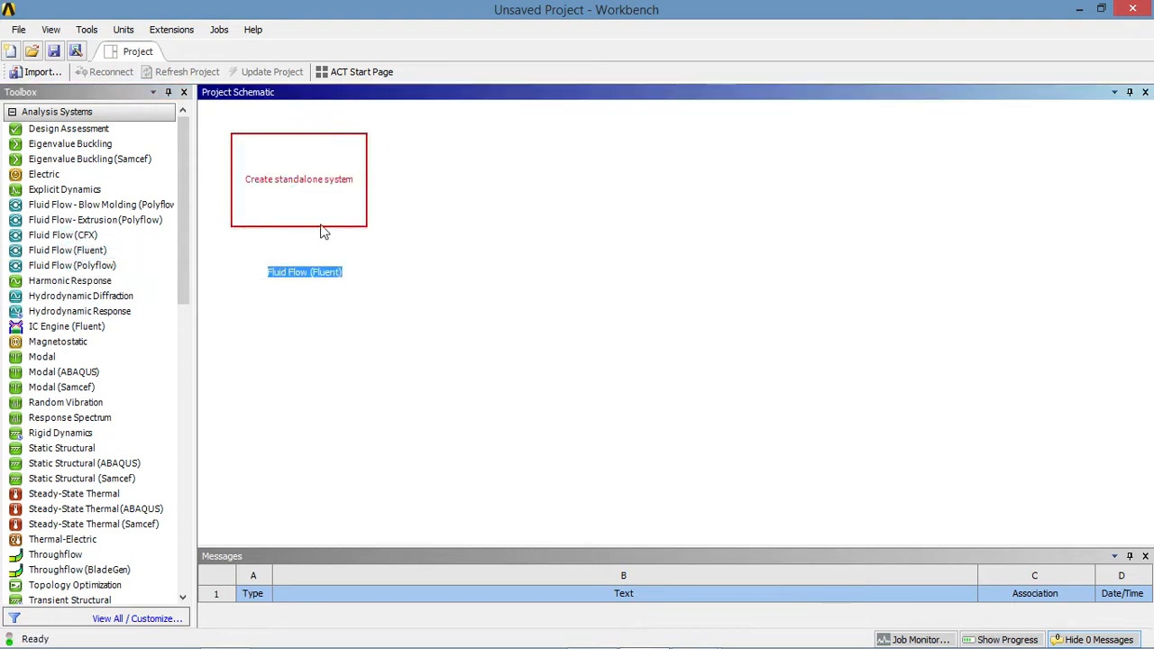
left_click(325, 359)
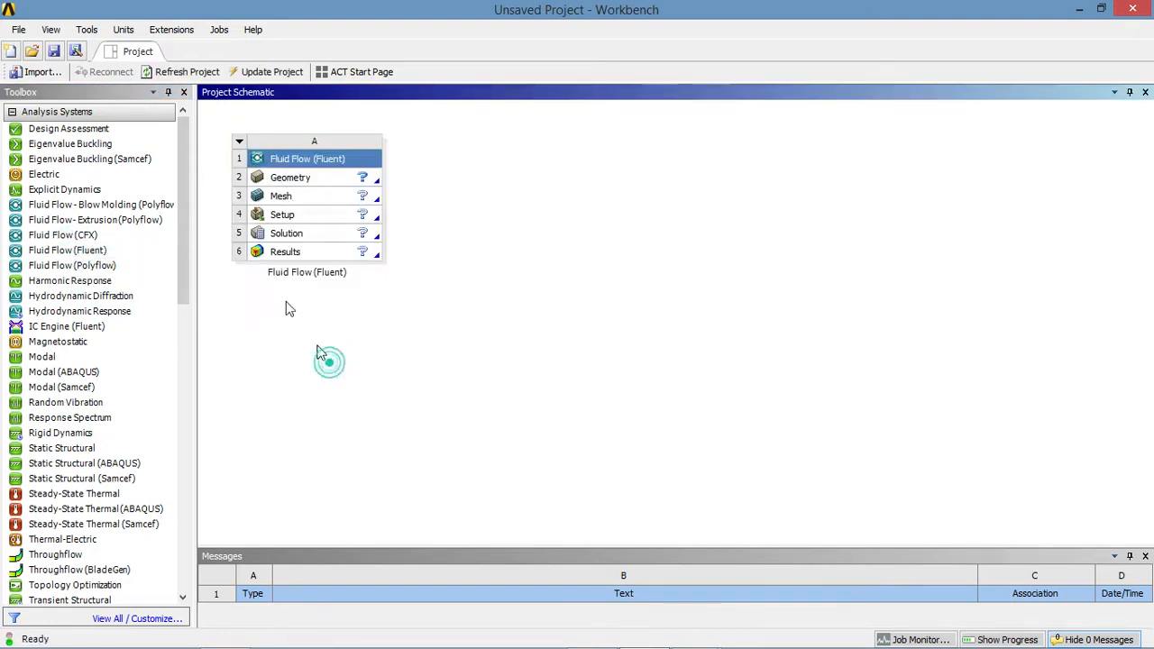
left_click(239, 143)
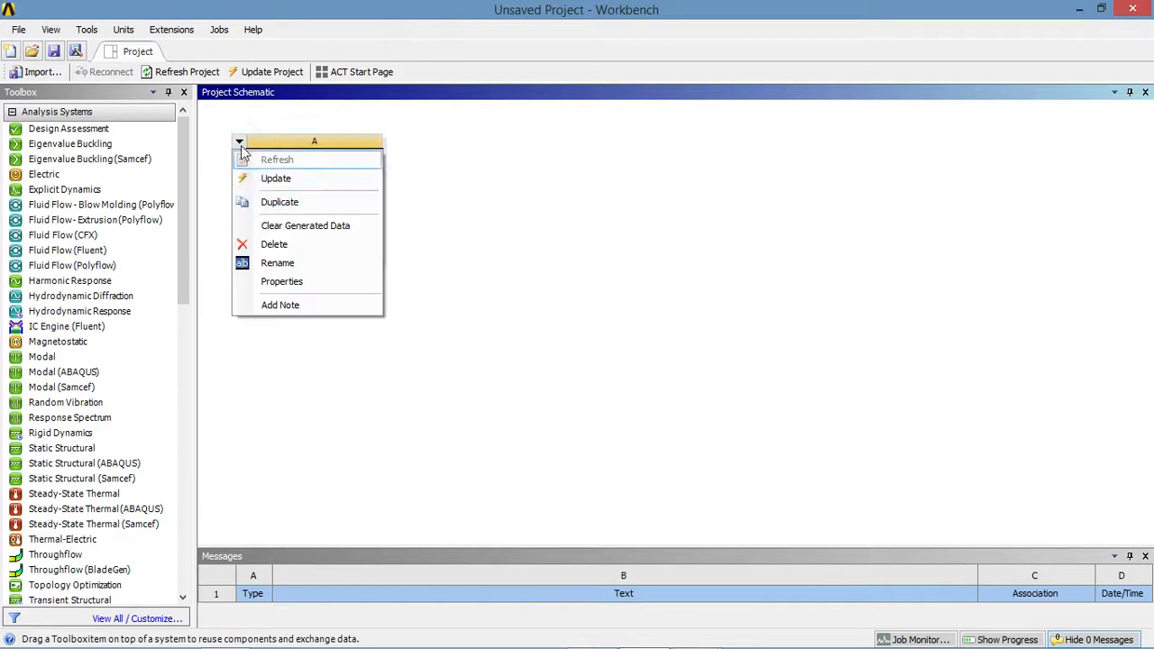
left_click(262, 244)
left_click(600, 360)
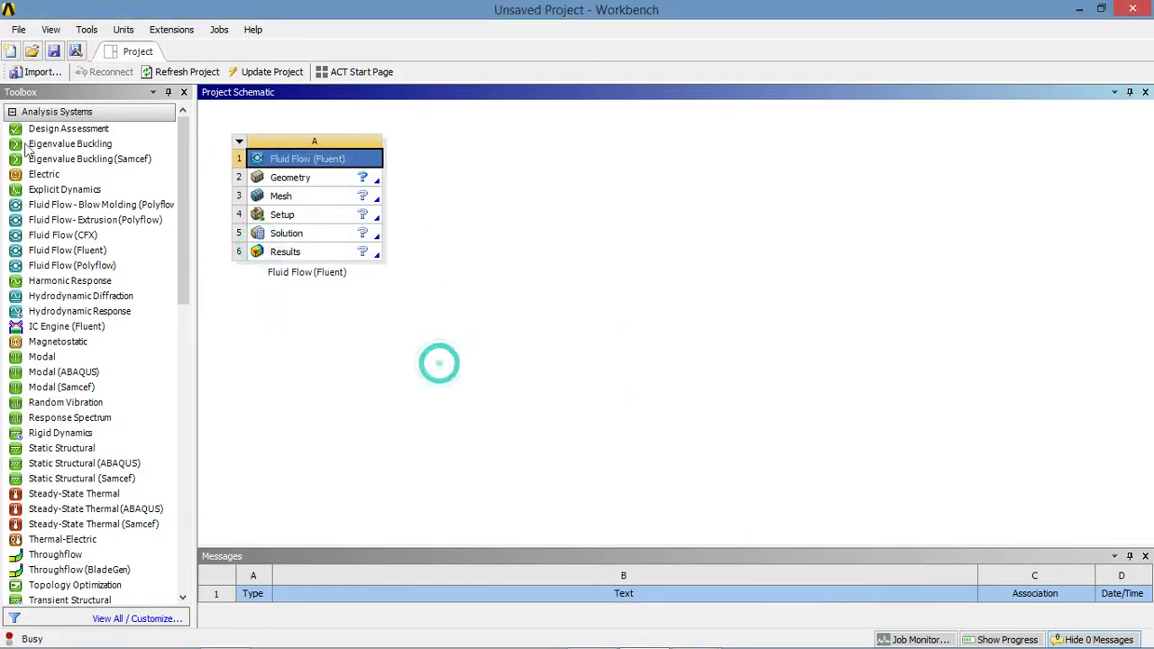
Add a standalone Geometry component system to the project schematic, keeping its default name.
left_click(11, 111)
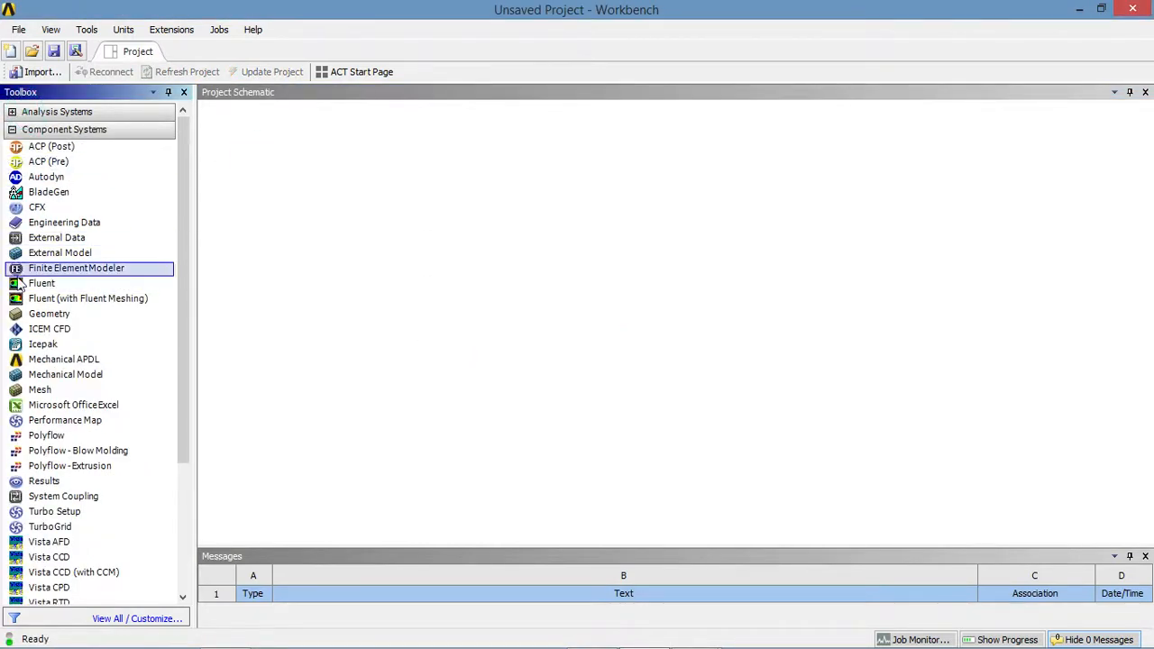
left_click_drag(39, 316, 267, 200)
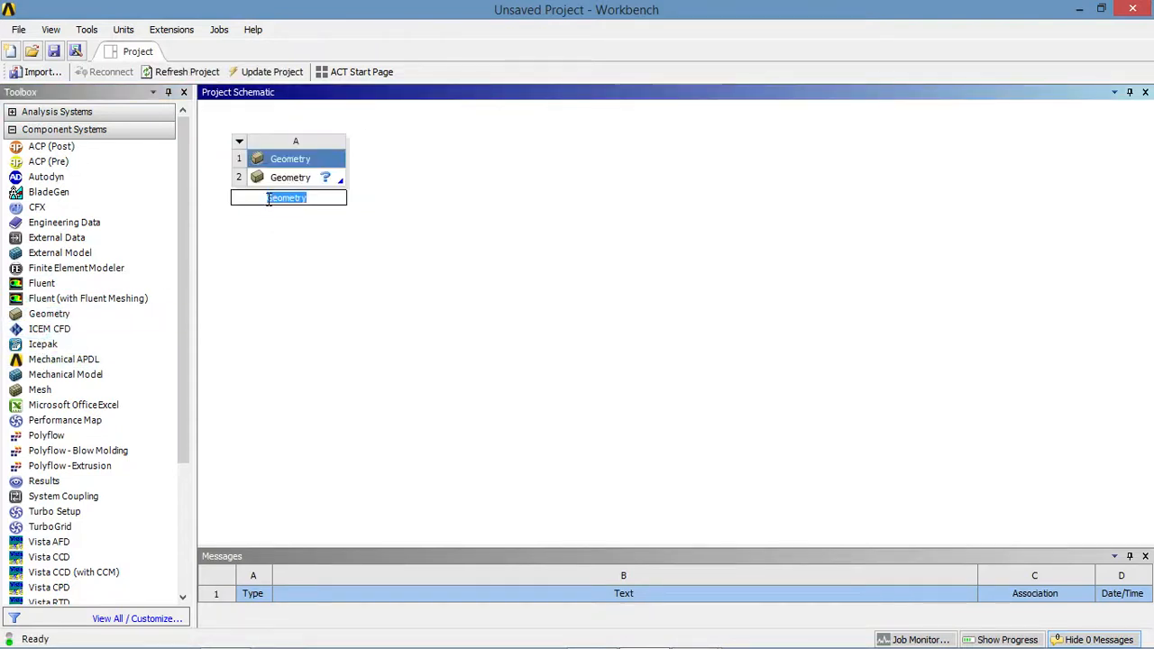
left_click(242, 271)
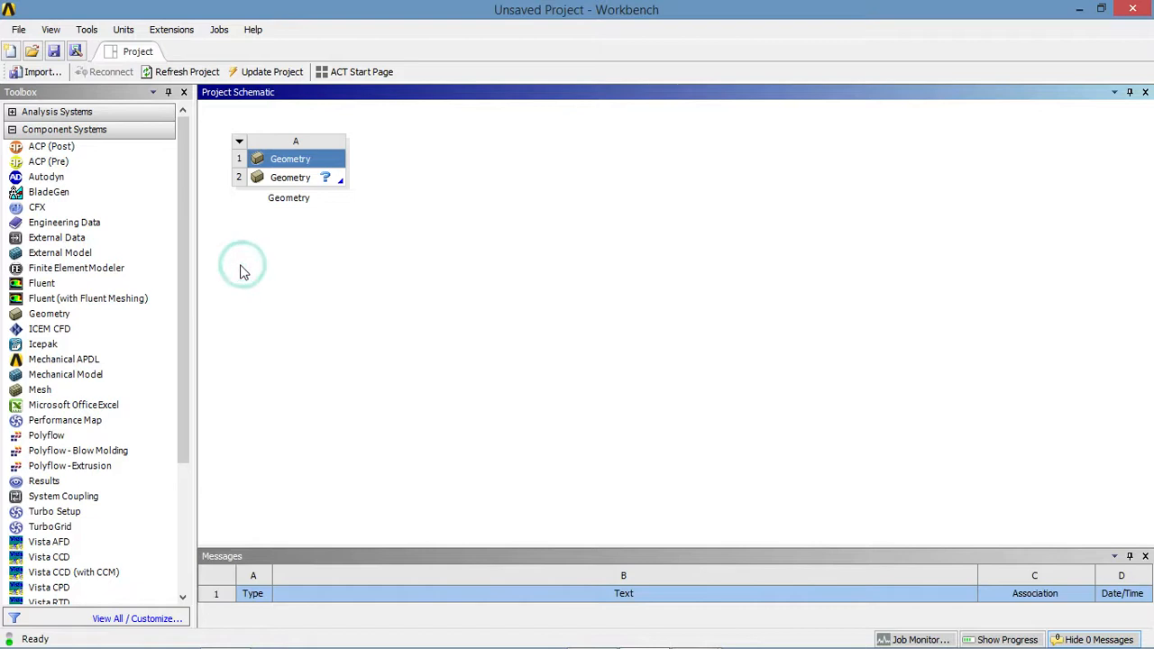
Open the Geometry cell of the new system in DesignModeler.
left_click(282, 180)
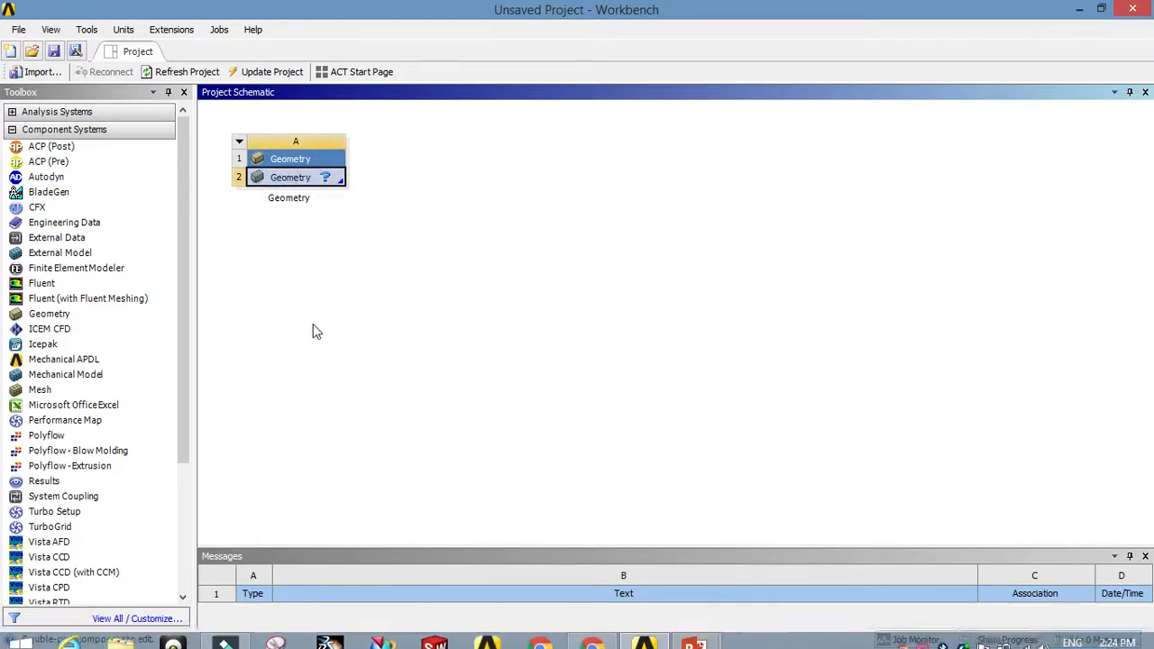
right_click(319, 181)
left_click(332, 210)
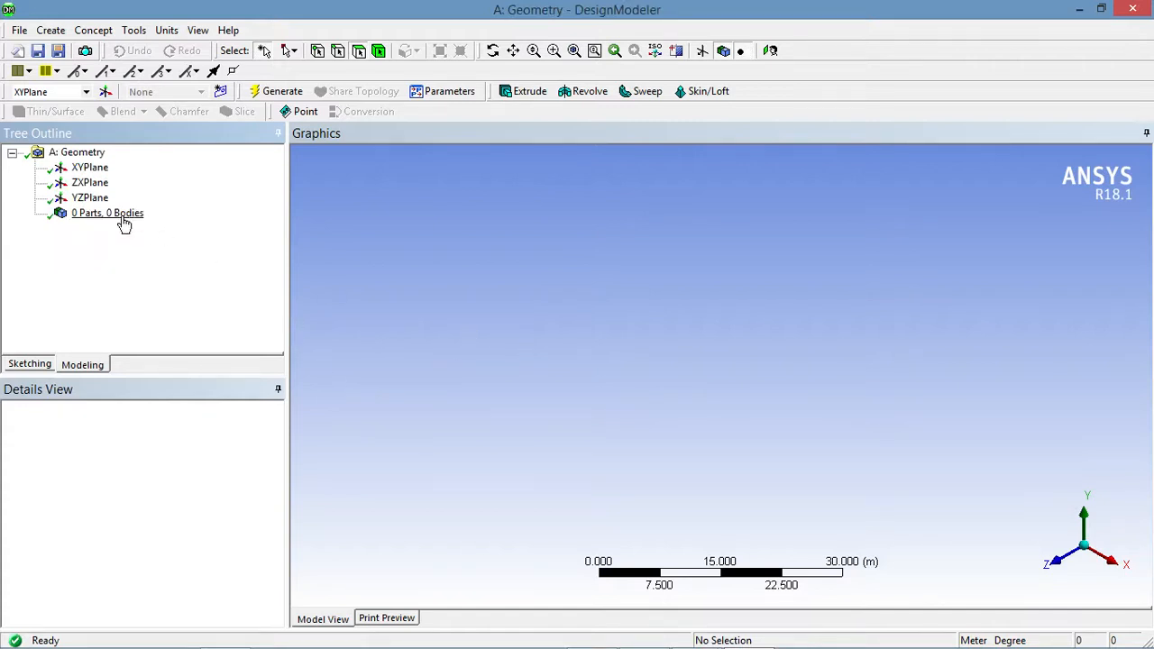
Start sketching on the XYPlane and look at the plane face-on.
left_click(78, 174)
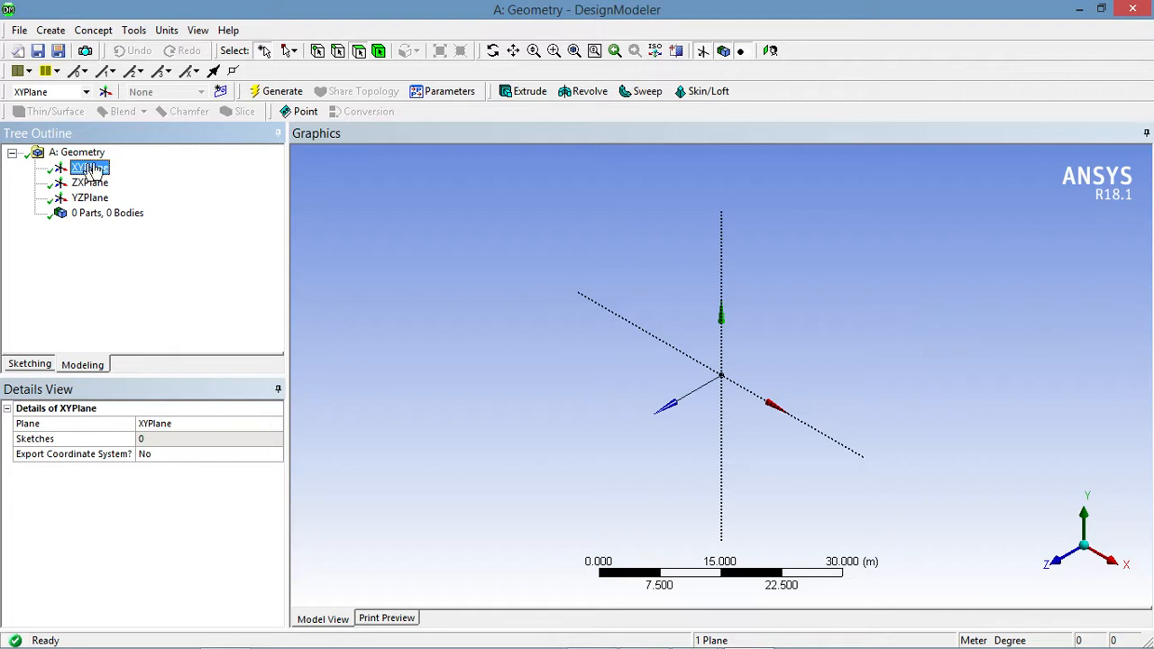
left_click(28, 365)
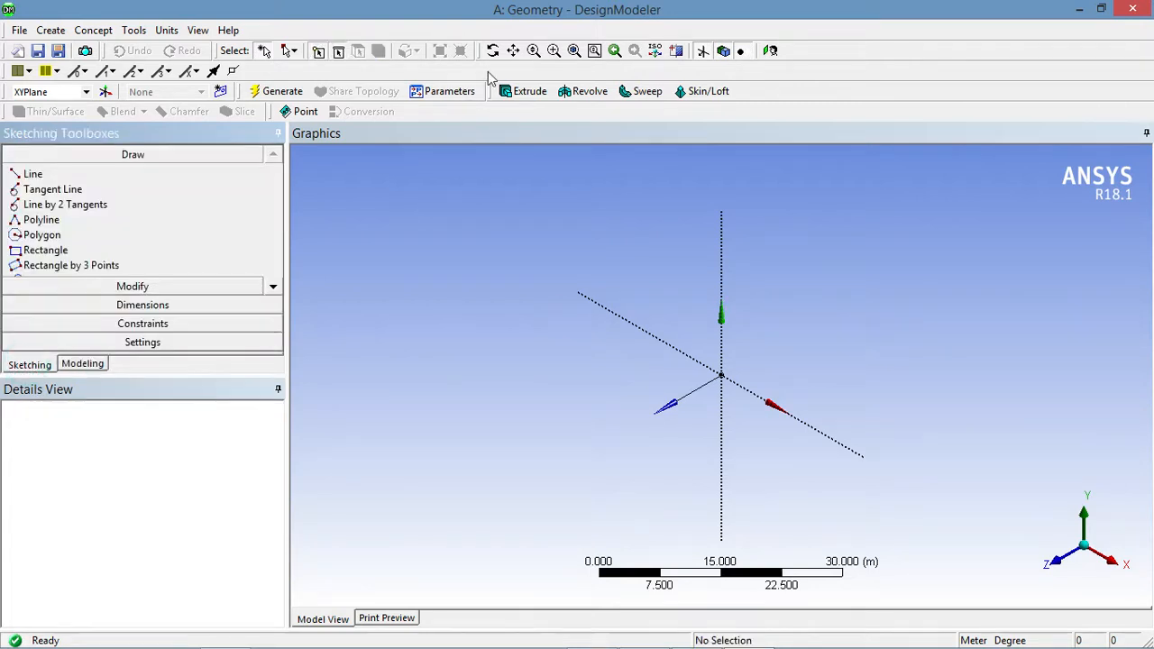
left_click(771, 51)
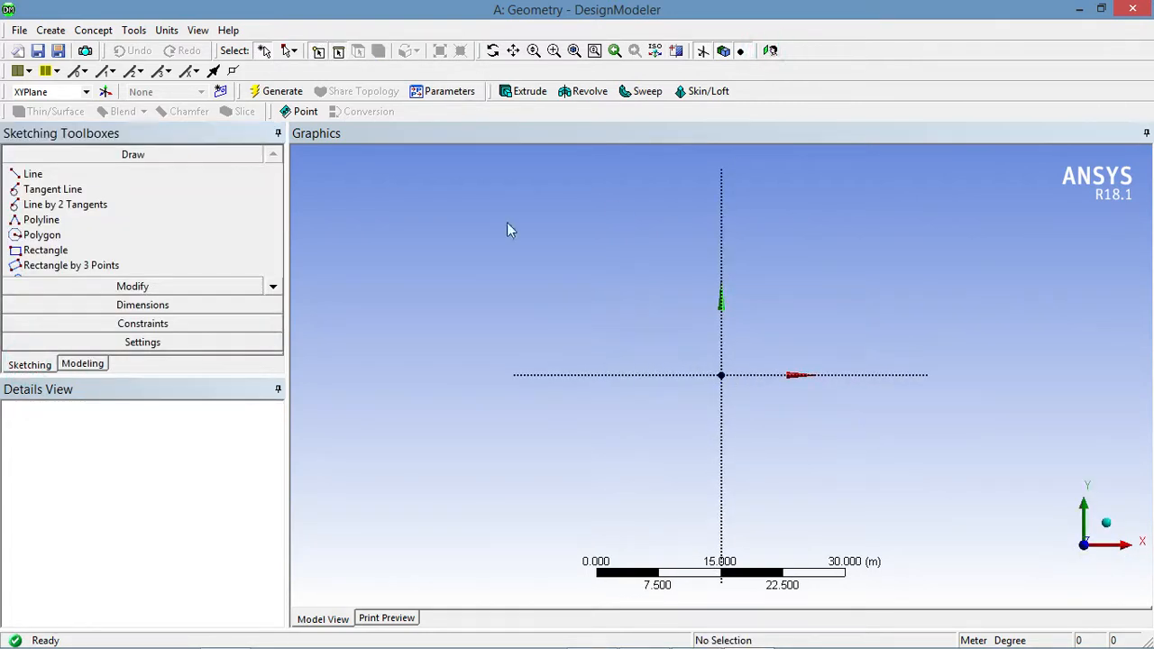
Set the units to millimetres and draw a rectangle of about 50 by 13 mm from the origin into the first quadrant.
left_click(32, 250)
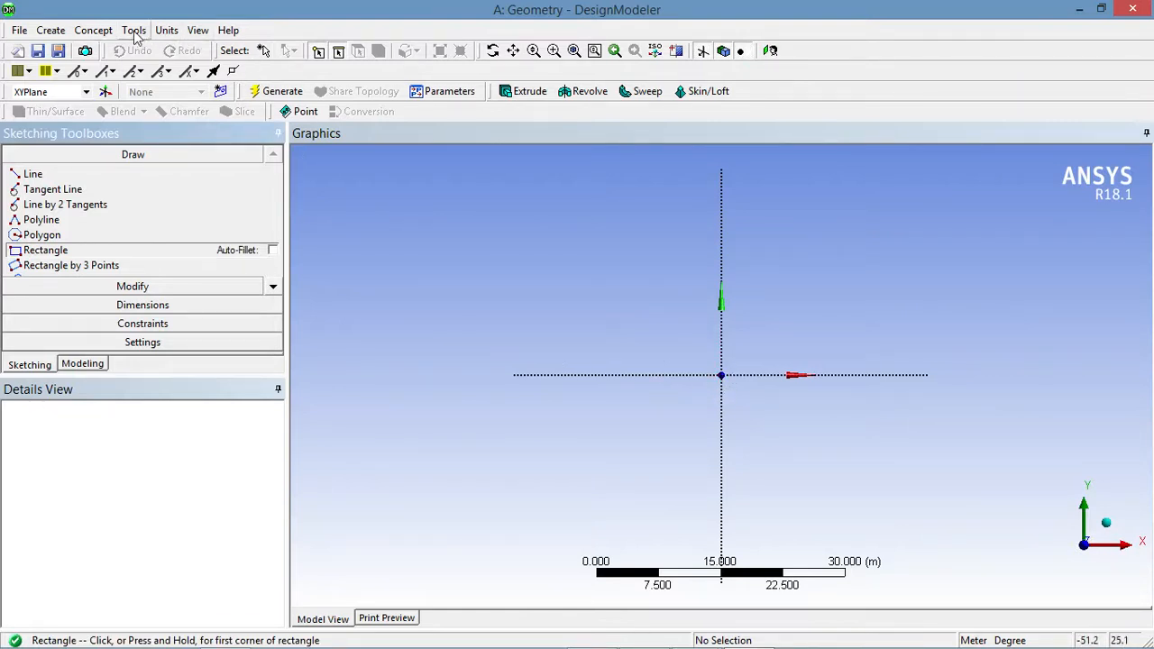
left_click(167, 31)
left_click(187, 84)
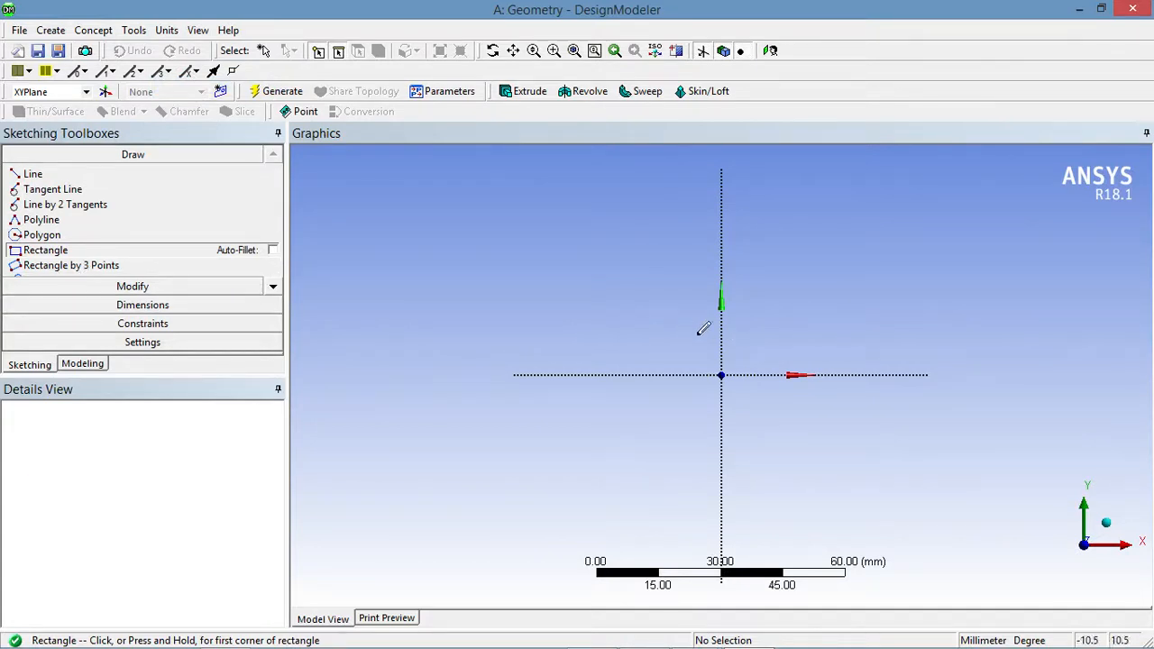
left_click(722, 374)
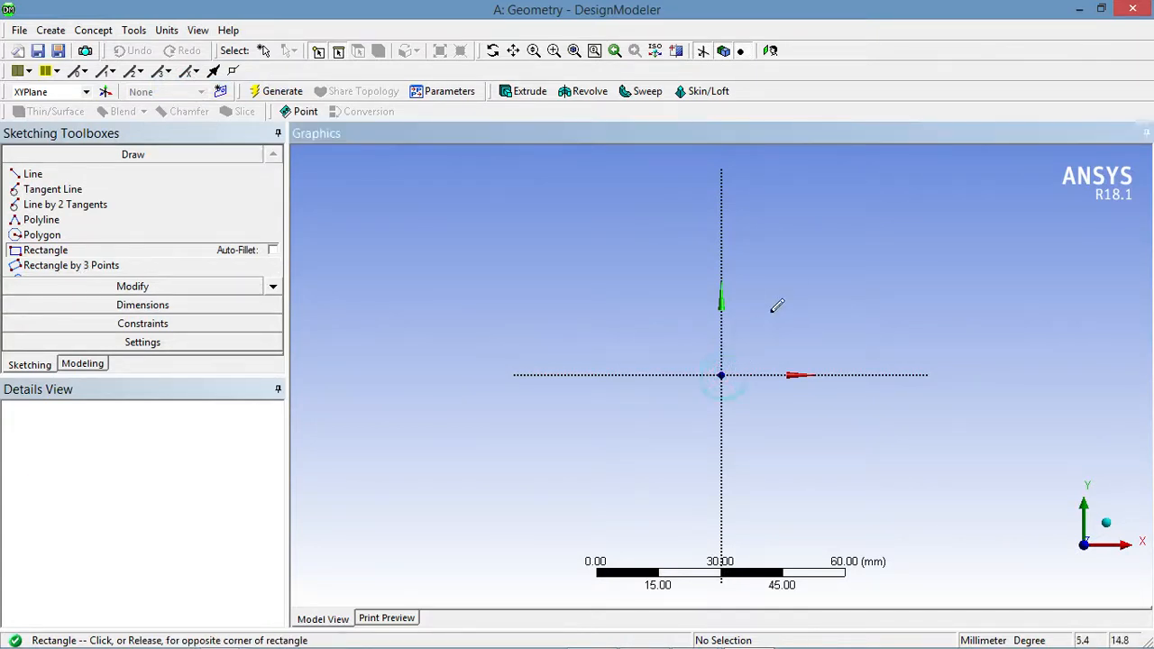
left_click(931, 319)
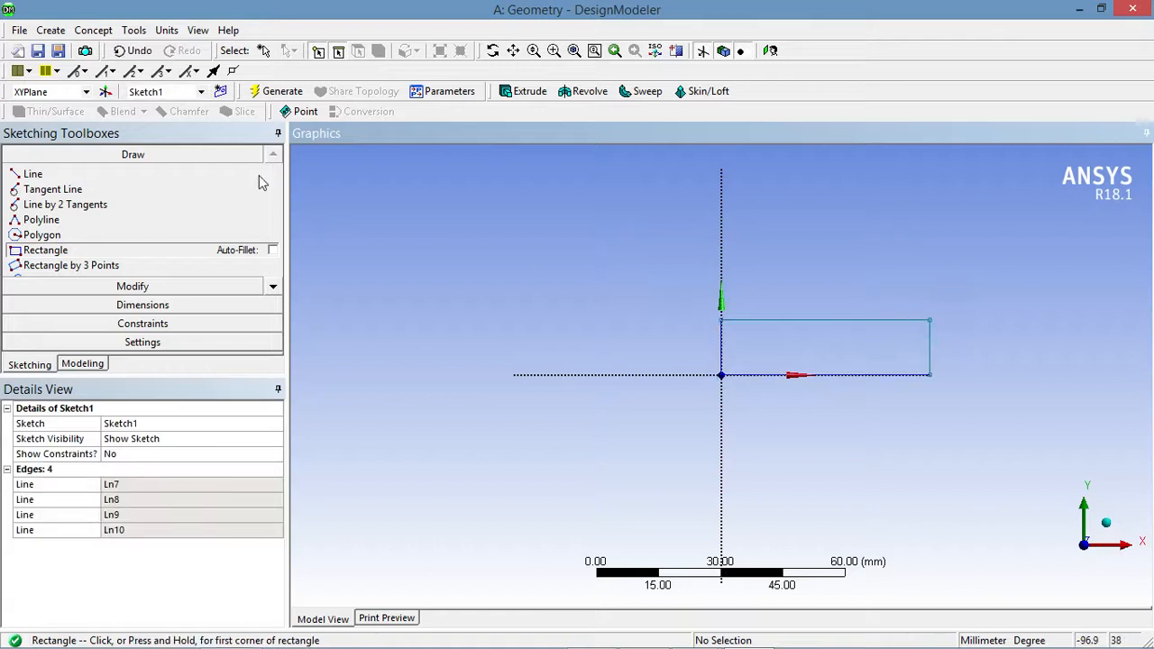
Draw a circle about 7 mm in diameter inside the rectangle, centred about 21 mm from the Y axis and 7.5 mm above the X axis.
left_click(272, 286)
left_click(272, 286)
left_click(272, 286)
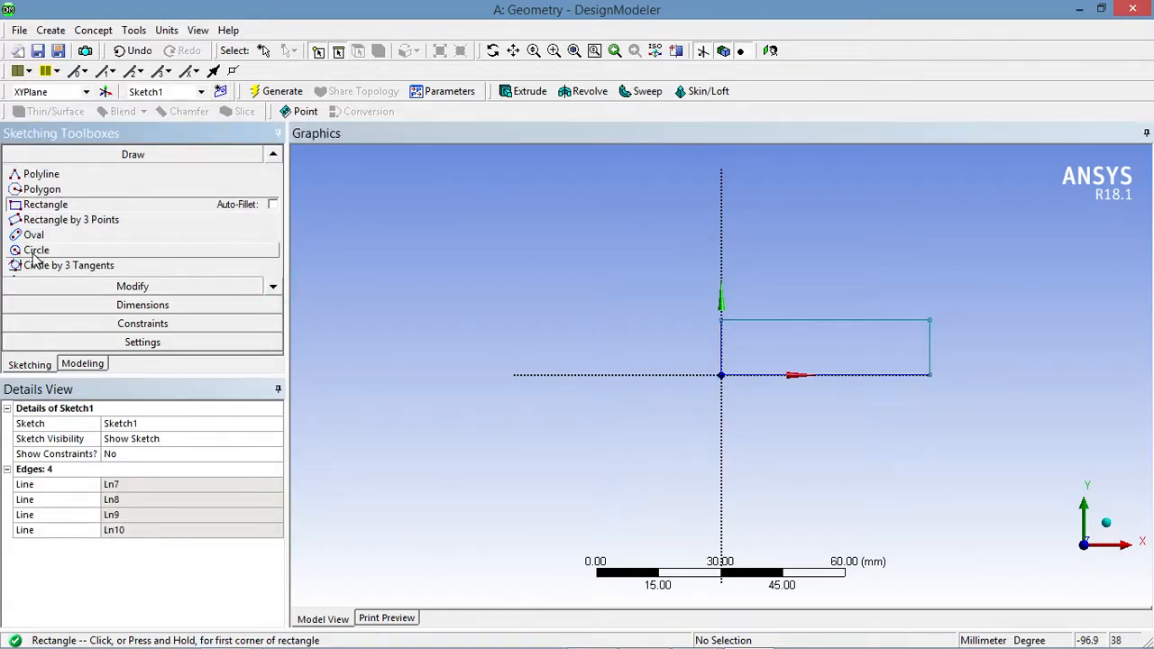
left_click(35, 252)
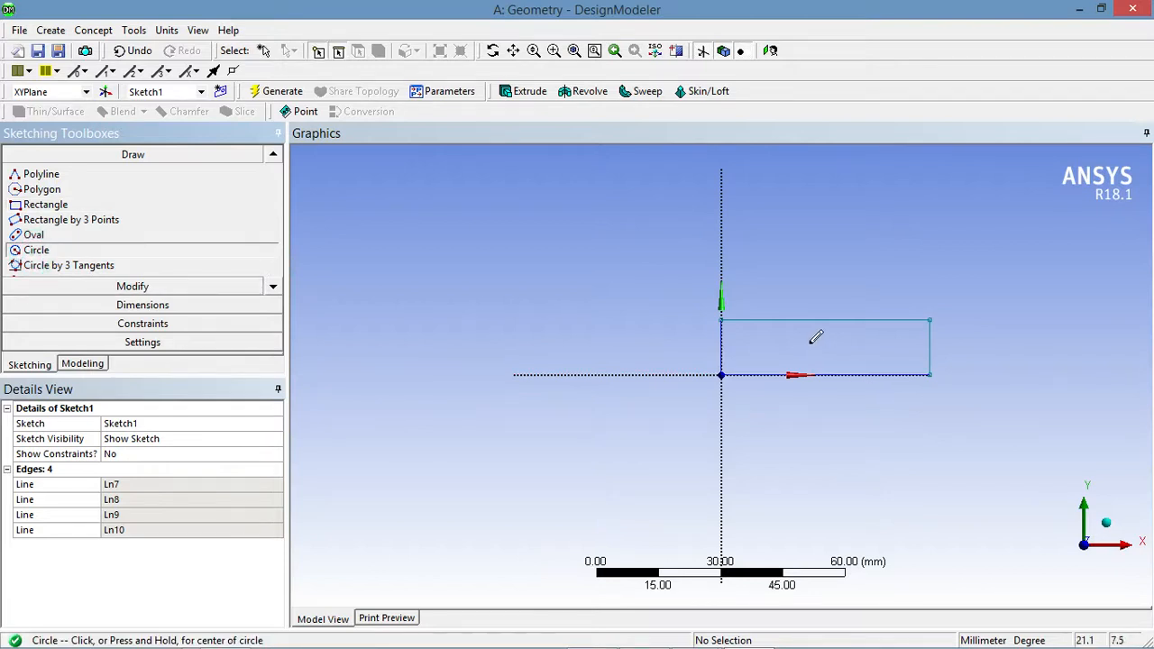
left_click(809, 343)
left_click(821, 352)
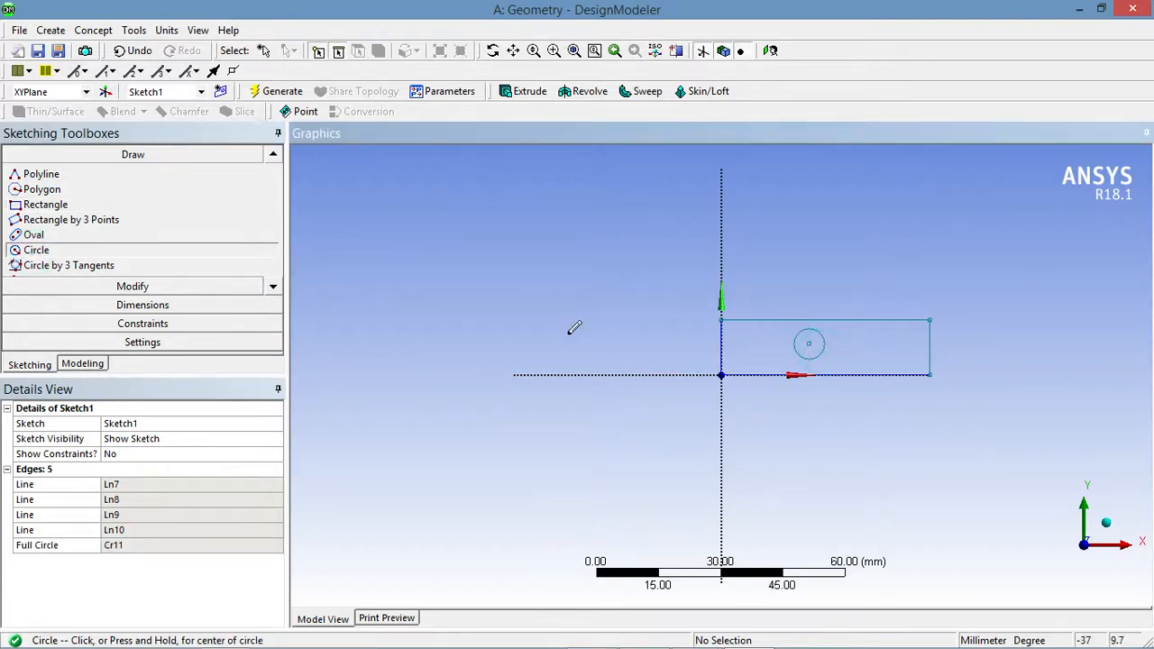
Dimension the rectangle's horizontal length and vertical height using general dimensions.
left_click(78, 305)
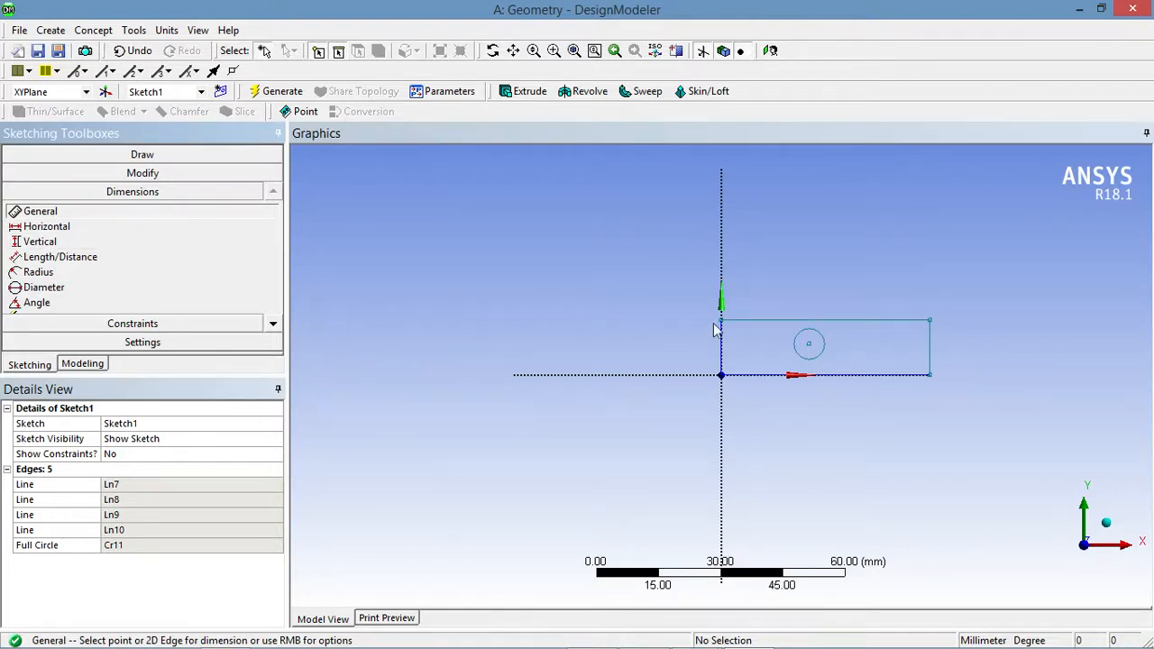
left_click(754, 320)
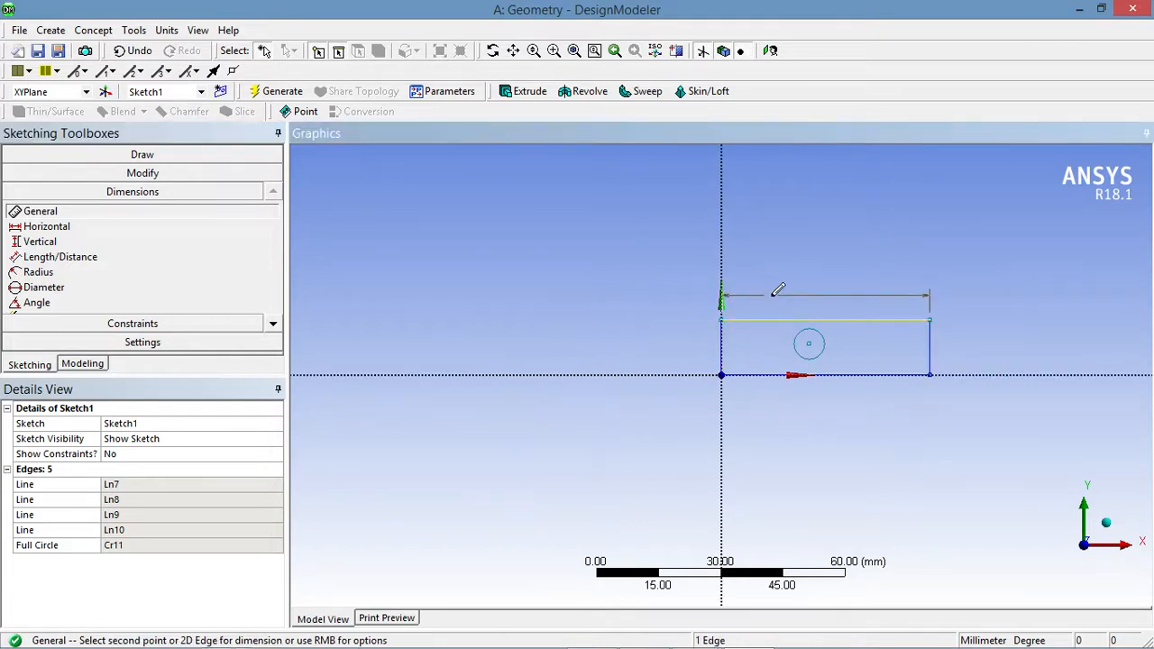
left_click(777, 290)
left_click(929, 356)
left_click(959, 358)
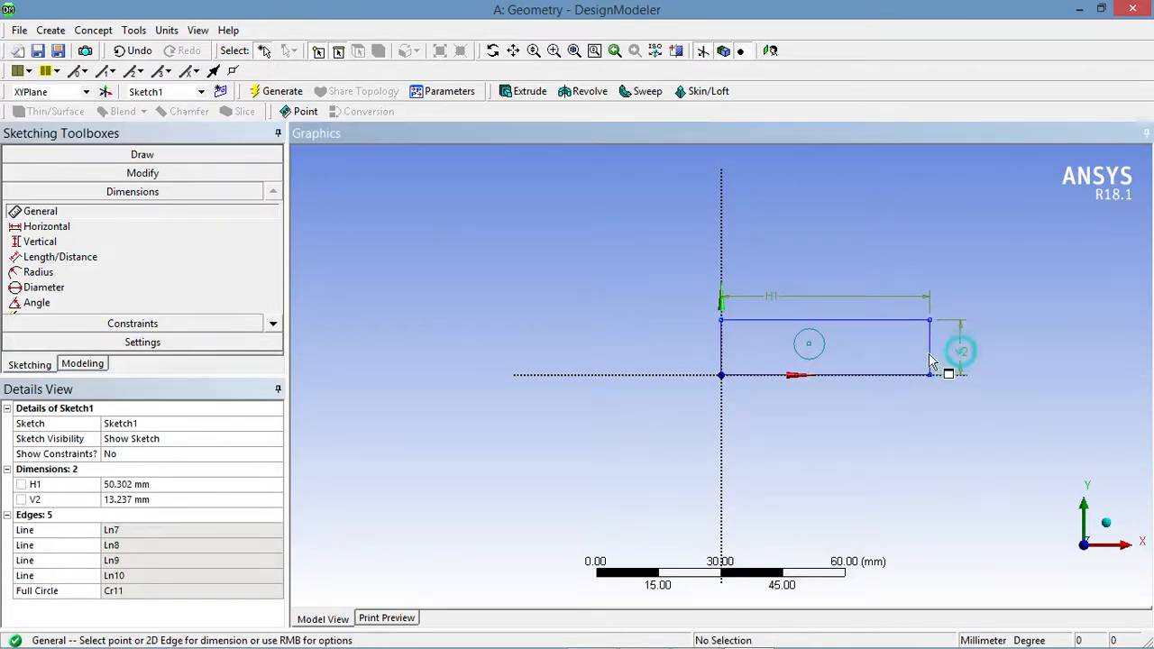
Dimension the circle's diameter and the distances of its centre from the X axis and the Y axis.
left_click(807, 359)
left_click(898, 278)
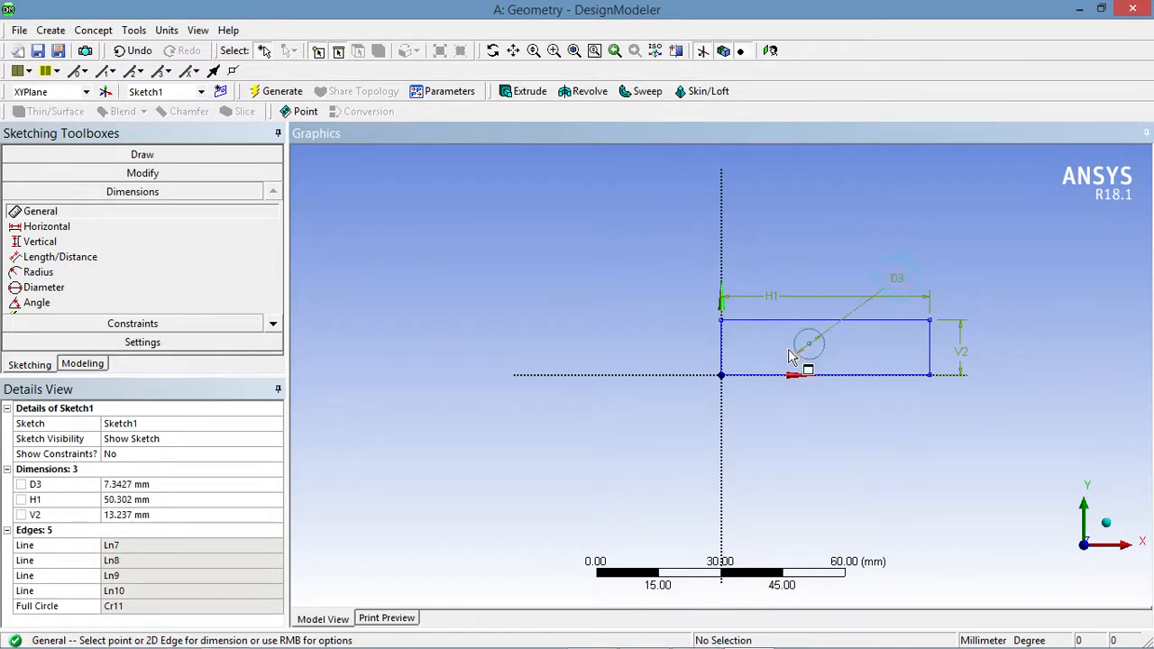
left_click(808, 344)
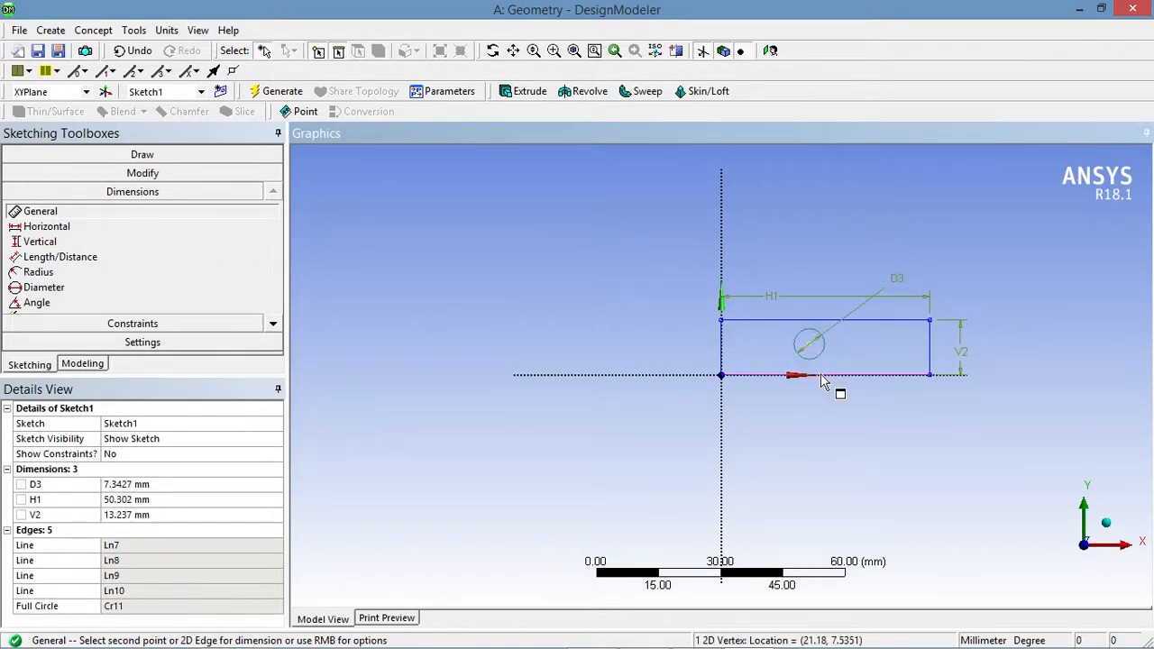
left_click(821, 379)
left_click(637, 354)
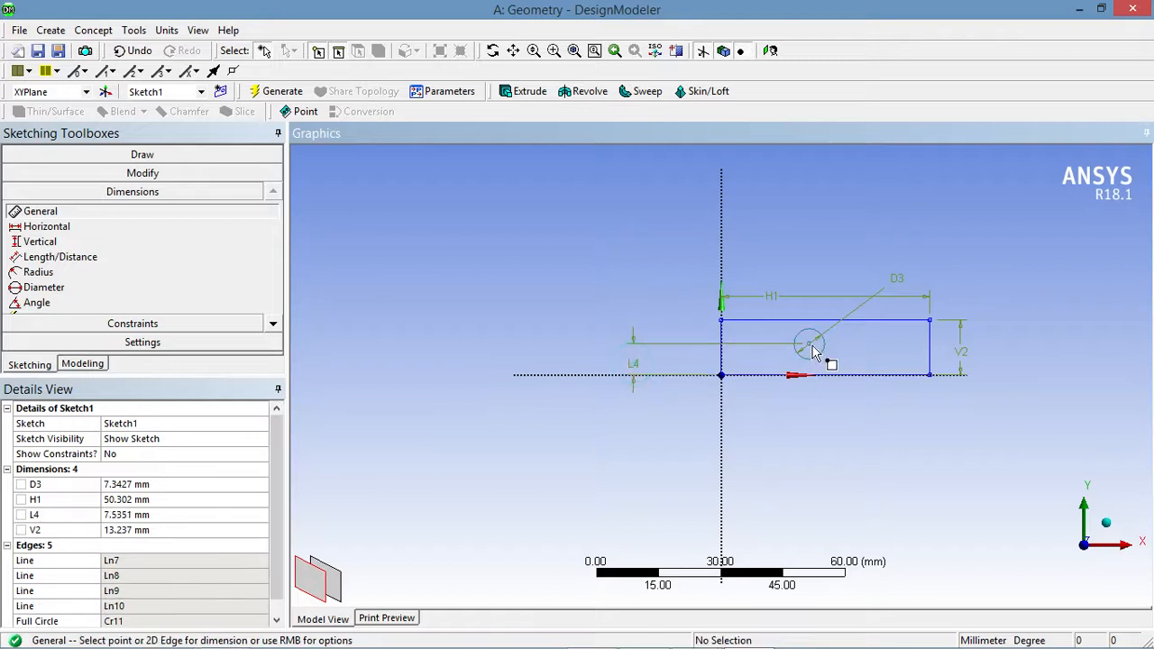
left_click(809, 344)
left_click(722, 335)
left_click(767, 418)
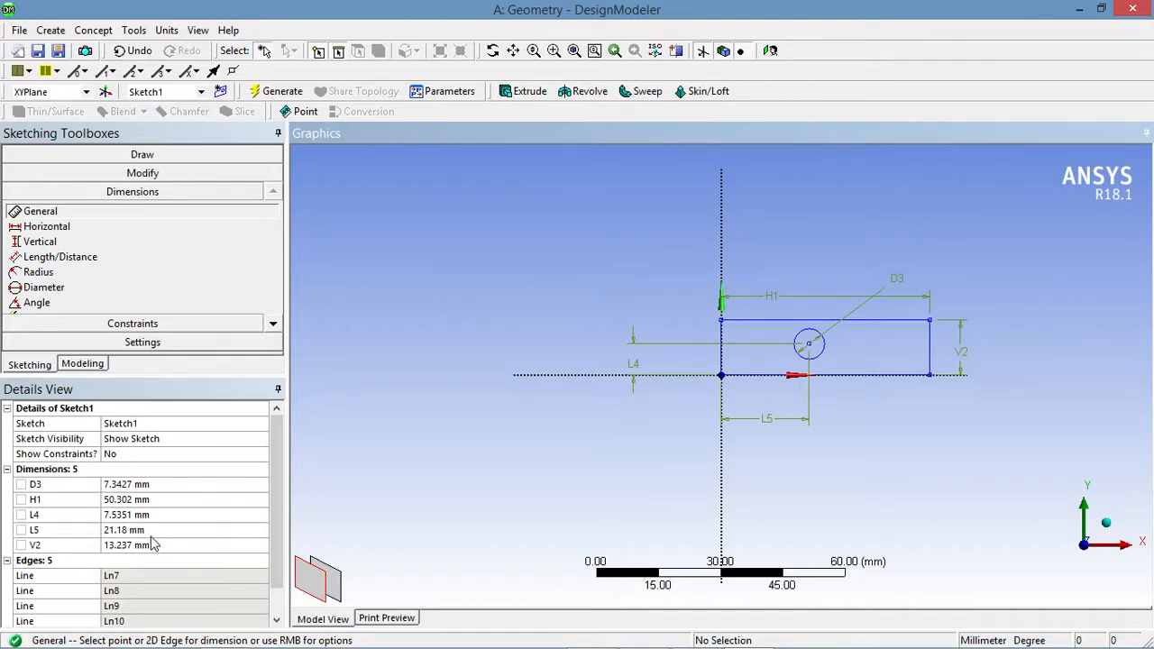
Set the rectangle's length to 500 mm and its height to 100 mm.
left_click(142, 500)
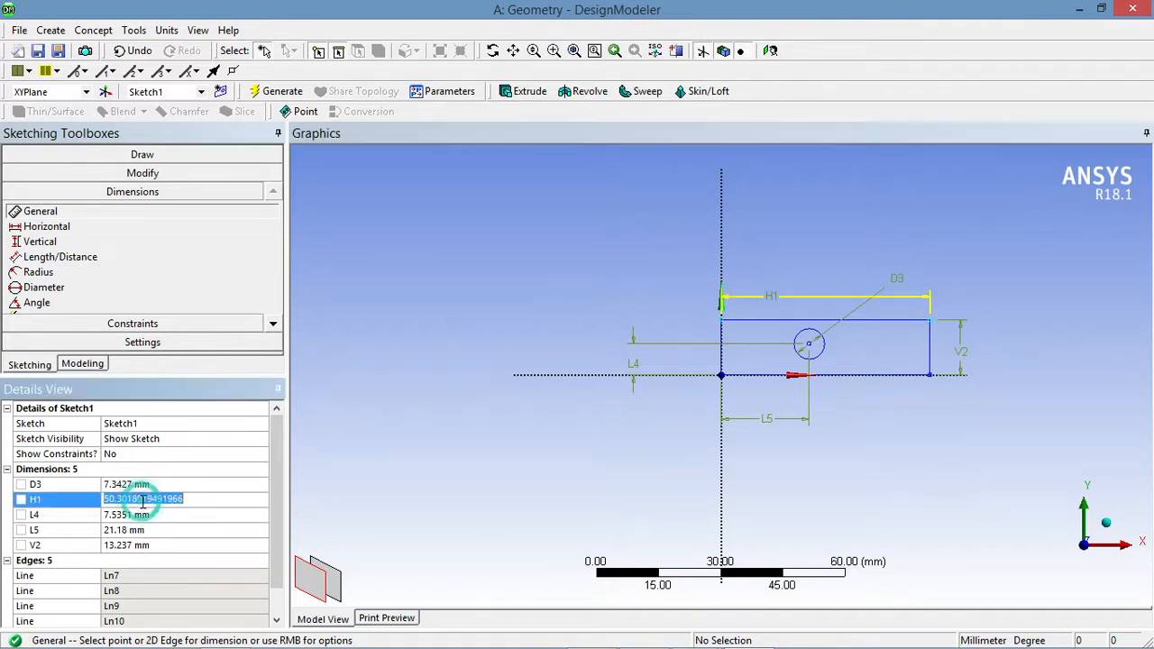
type("500")
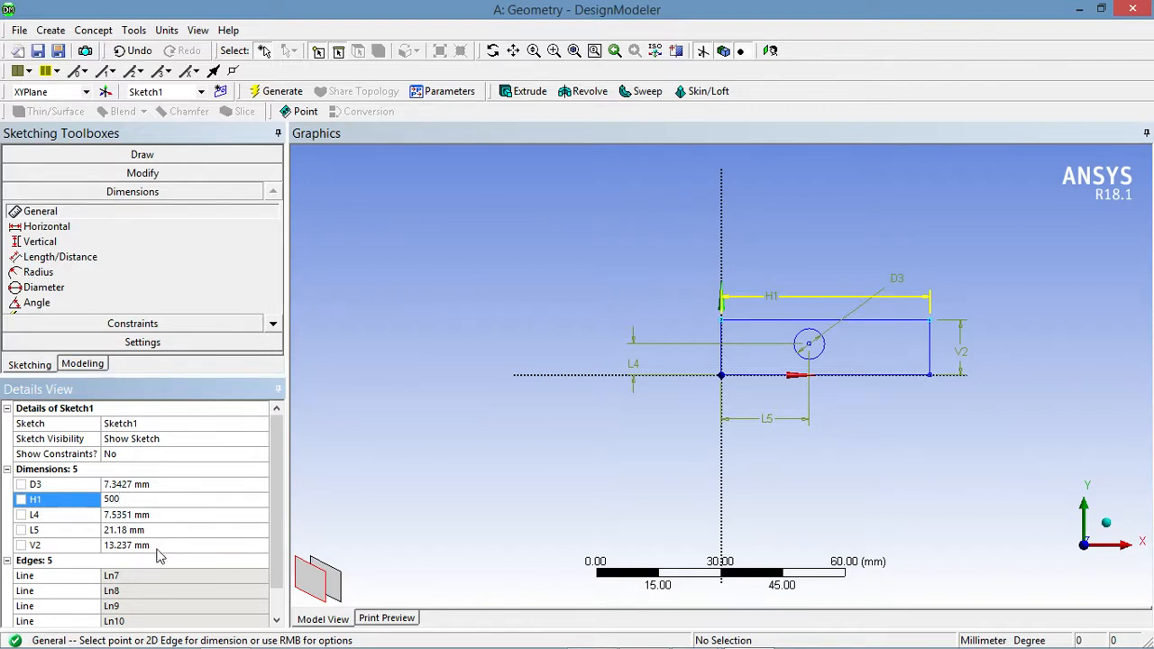
left_click(155, 545)
type("100")
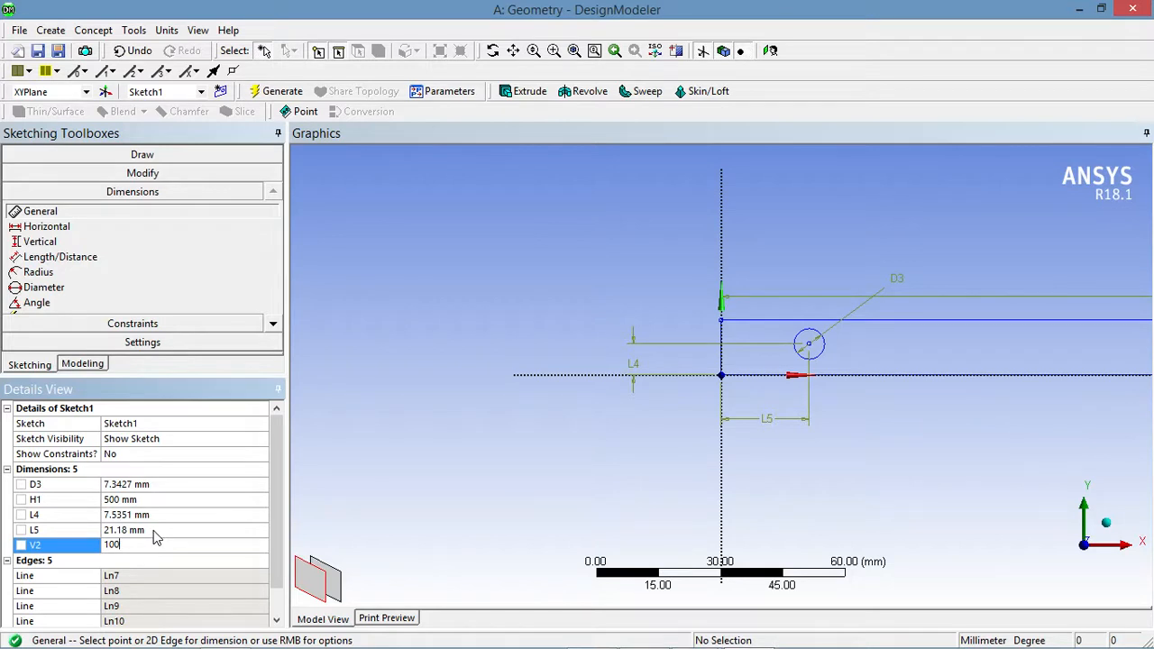
Set the circle centre's distance to 50 mm from the X axis and 200 mm from the Y axis.
left_click(153, 519)
type("5")
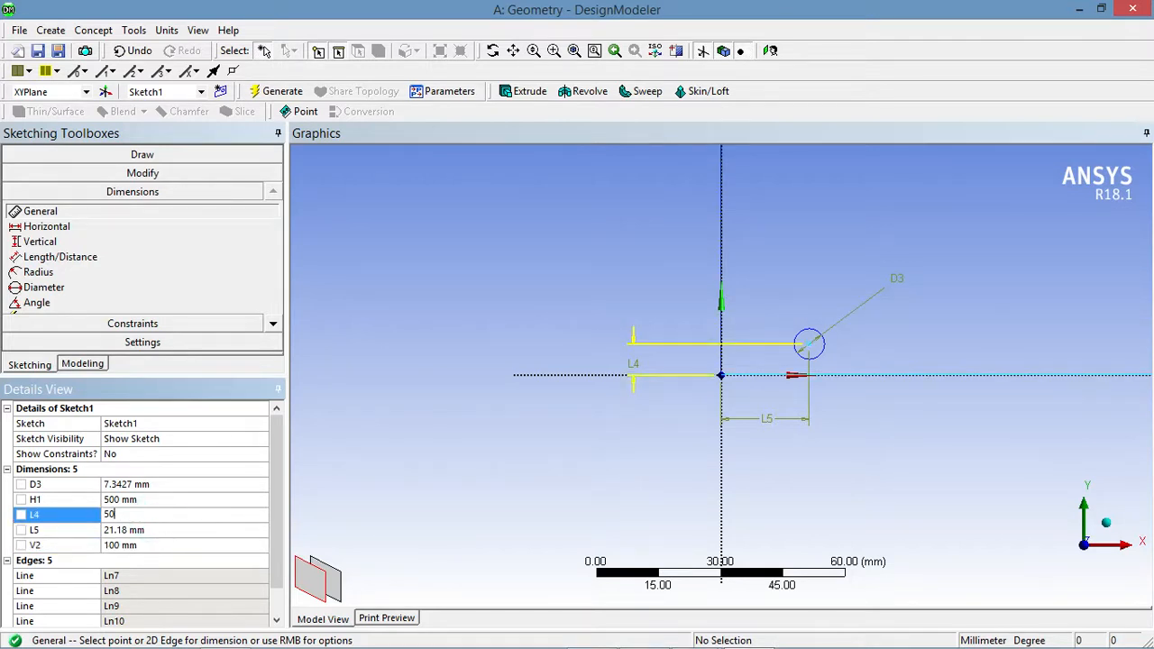
type("0")
left_click(154, 531)
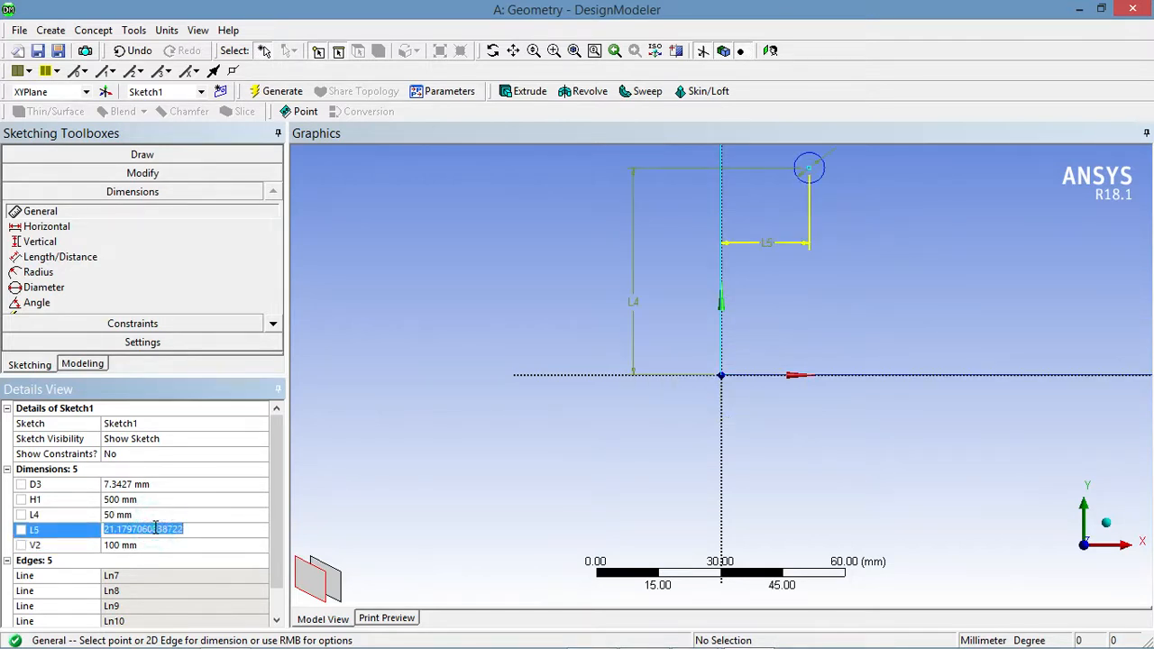
type("3")
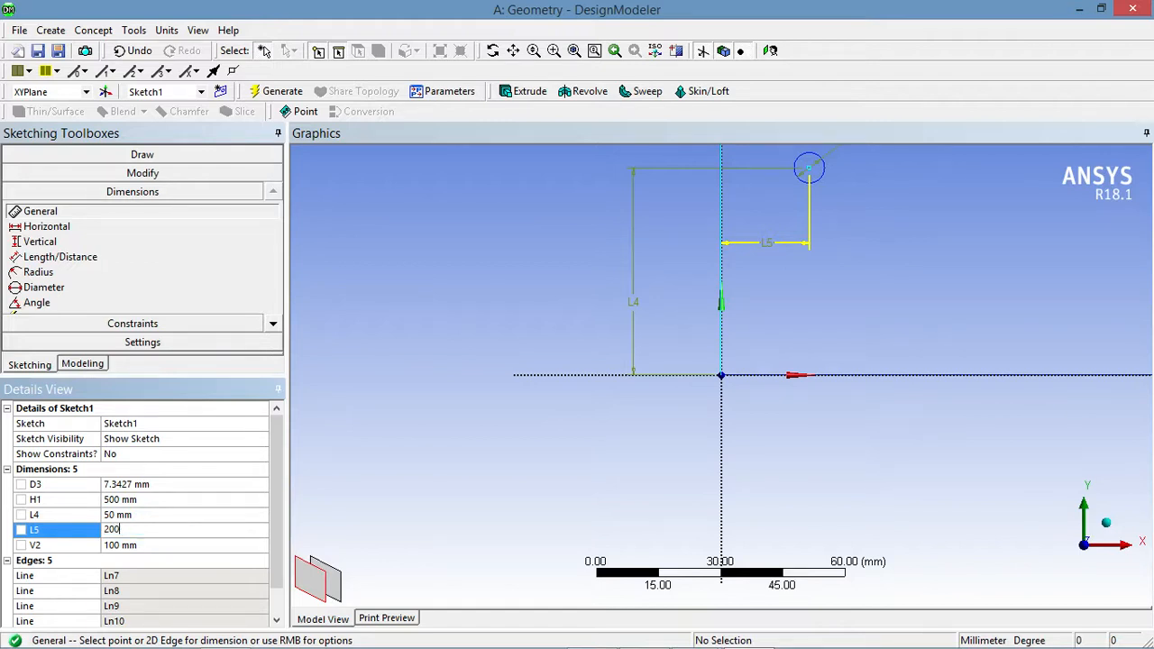
Set the circle's diameter to 25 mm.
left_click(157, 484)
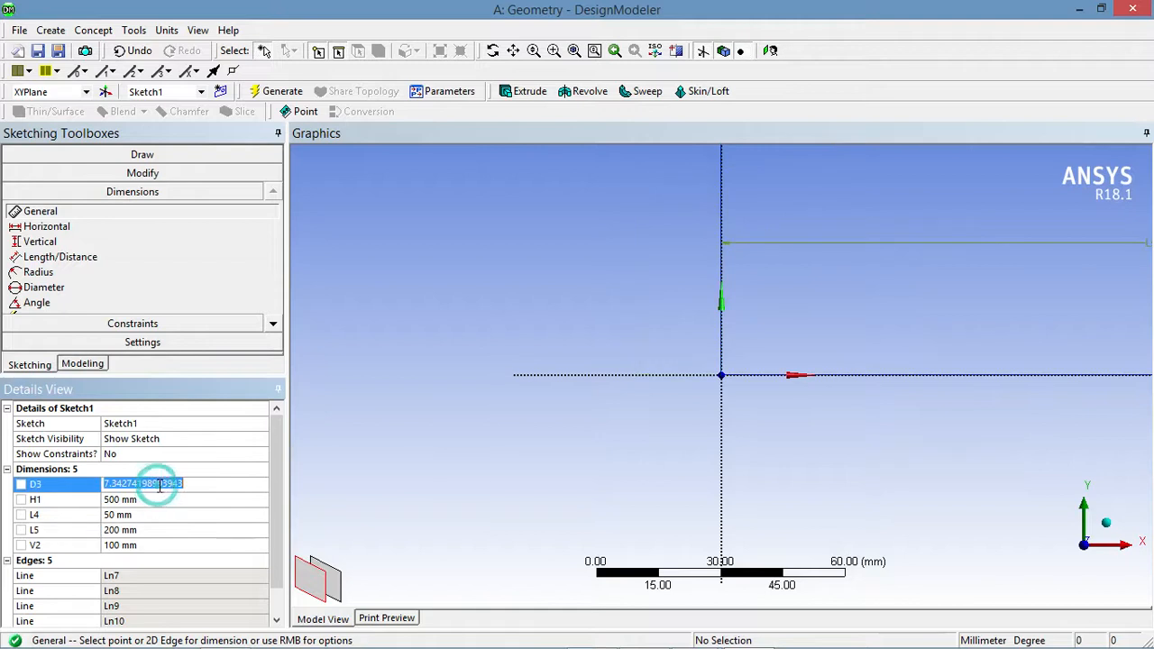
type("50")
key("Return")
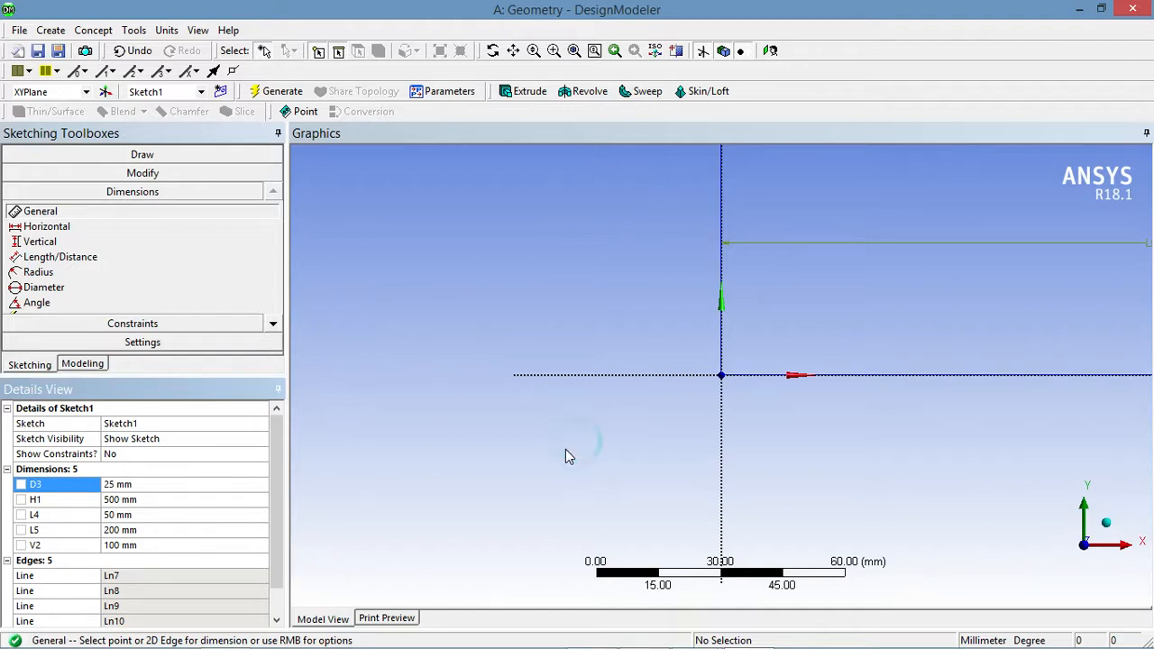
left_click(420, 496)
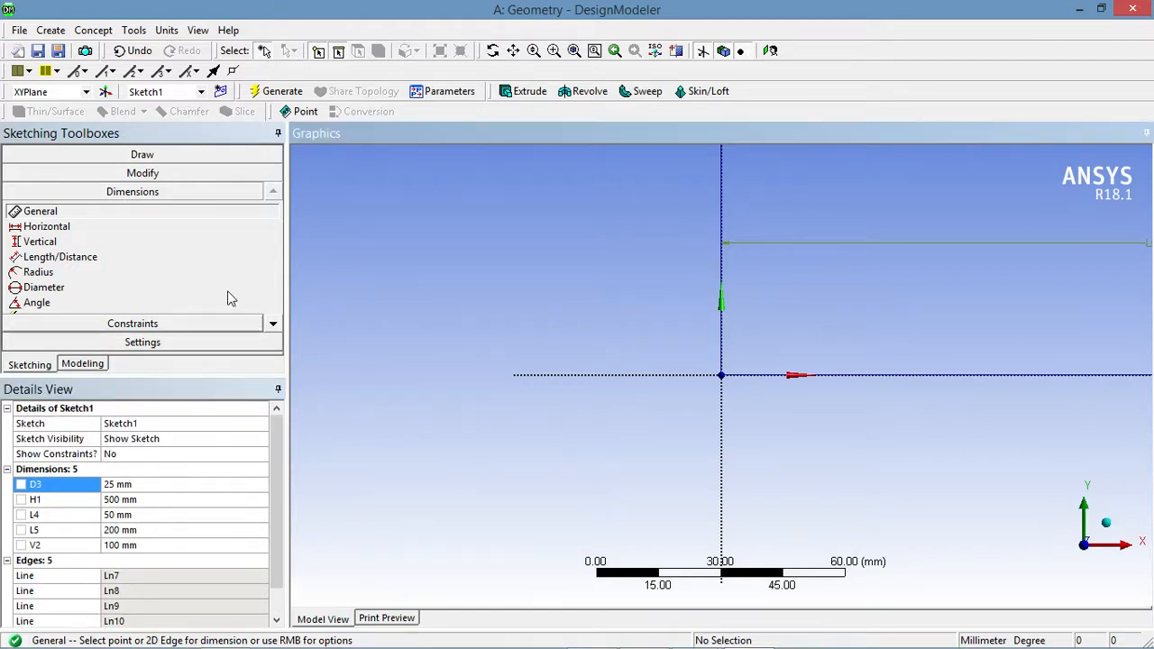
Set the circle's diameter to 50 mm.
scroll(668, 324, "down", 4)
scroll(1027, 286, "down", 8)
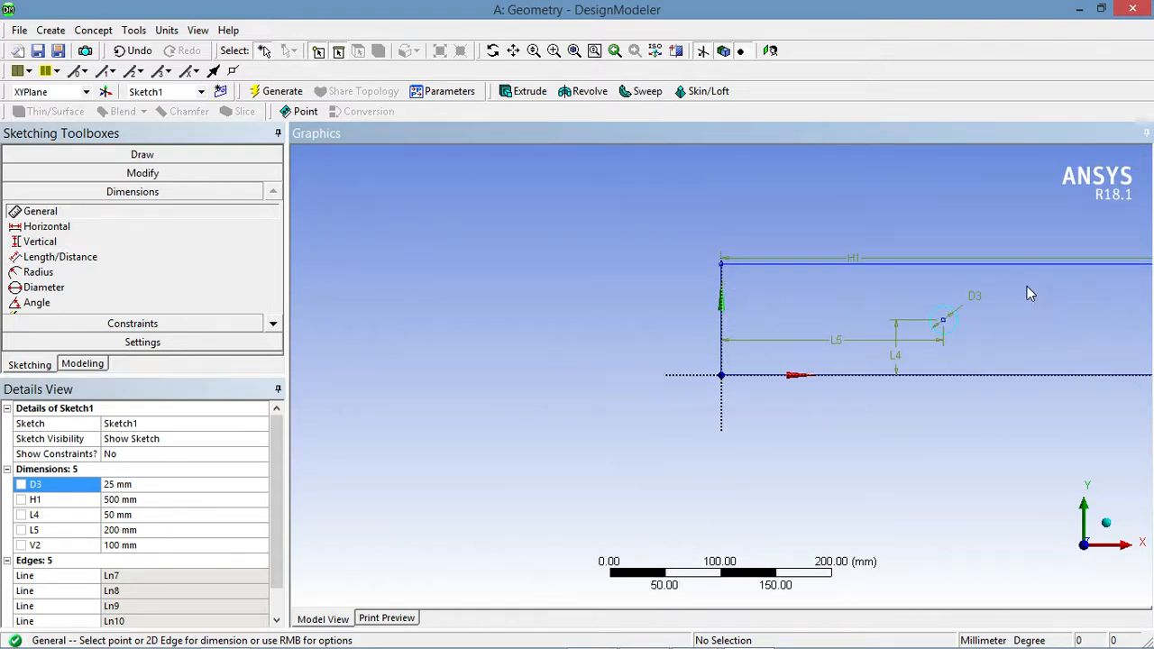
middle_click_drag(1027, 310, 826, 338, "ctrl")
scroll(629, 369, "up", 6)
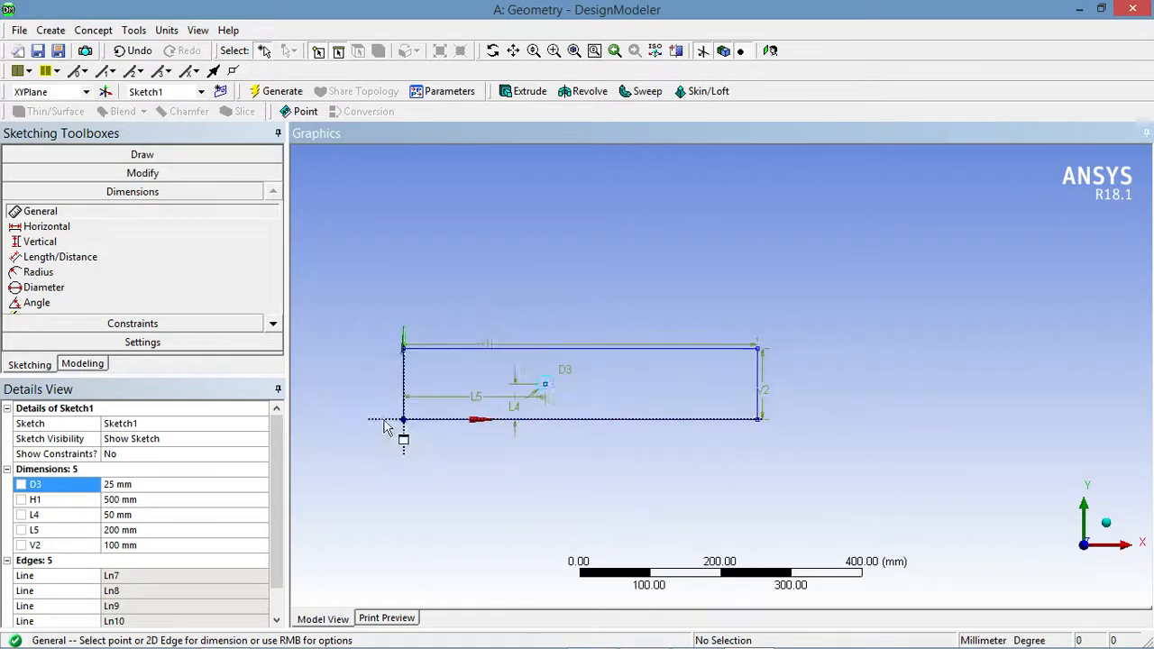
mouse_move(368, 418)
middle_mouse_down("ctrl")
mouse_move(381, 406)
mouse_move(530, 406)
middle_mouse_up("ctrl")
scroll(386, 408, "up", 3)
scroll(529, 403, "up", 3)
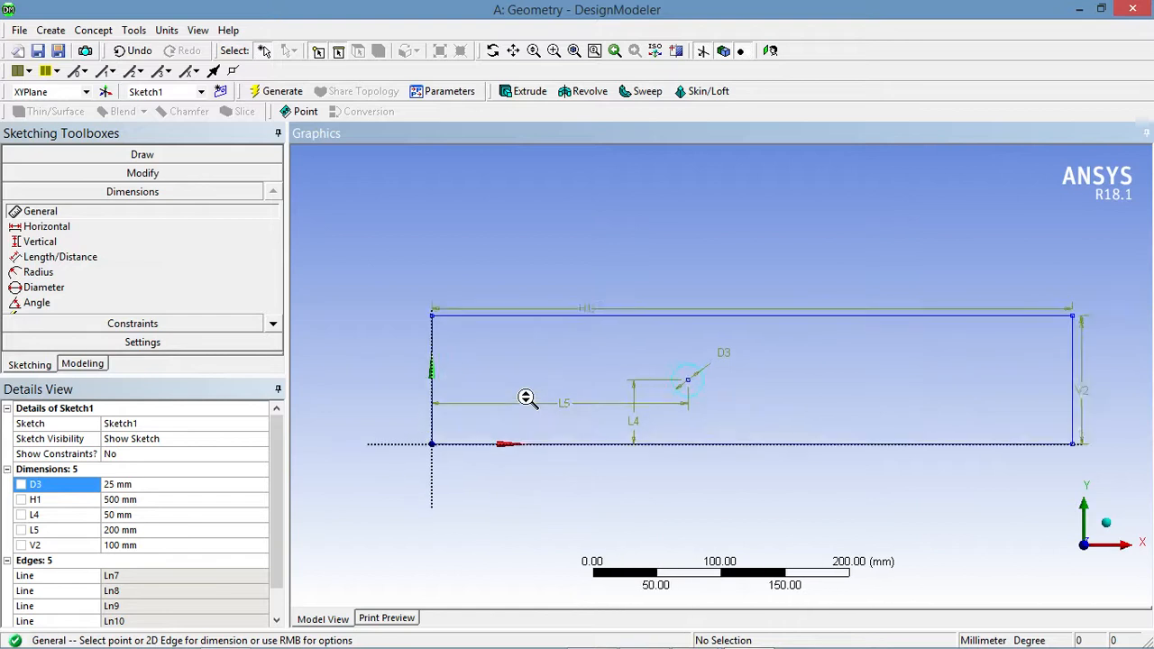
left_click(145, 487)
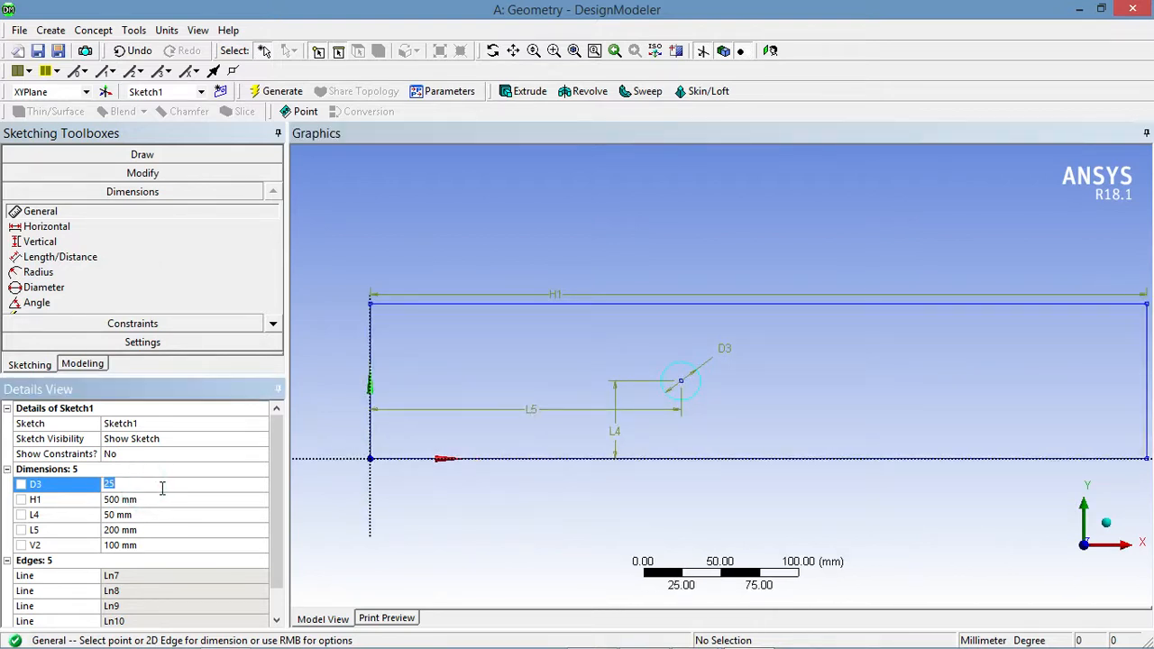
key("Return")
left_click(176, 363)
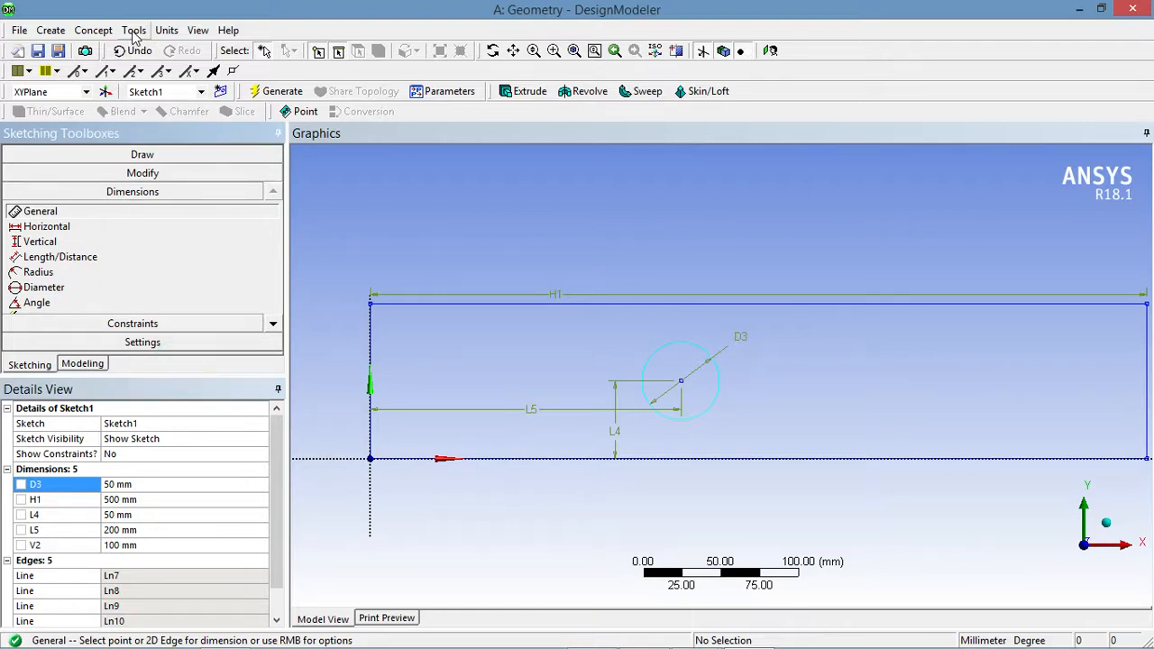
left_click(453, 246)
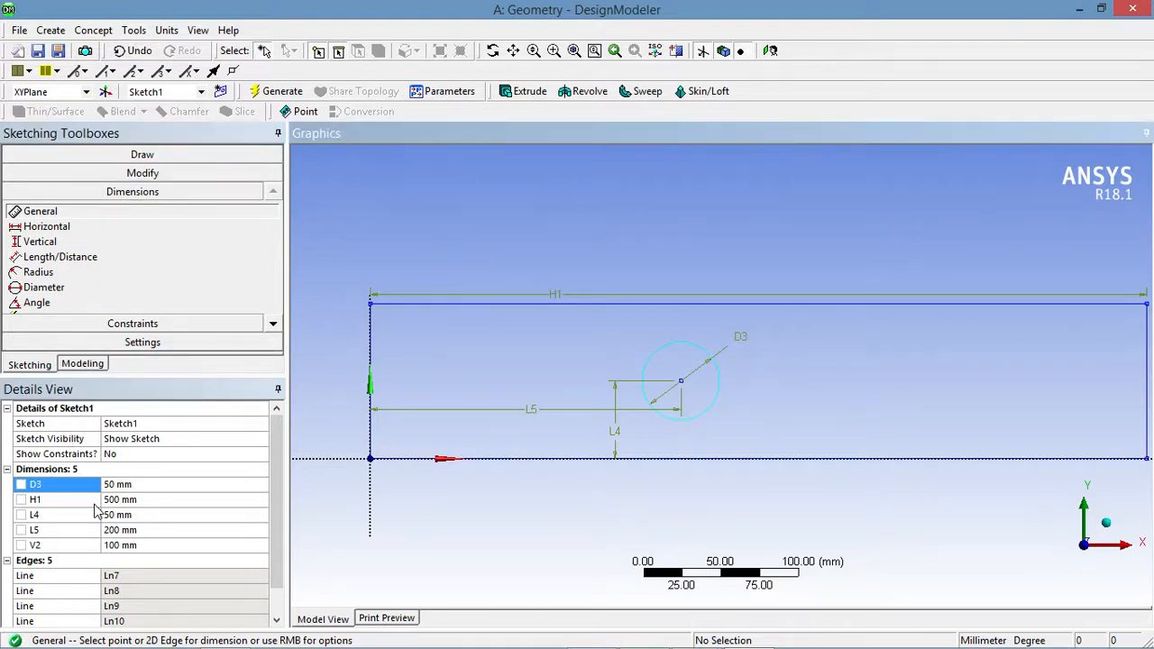
left_click(79, 500)
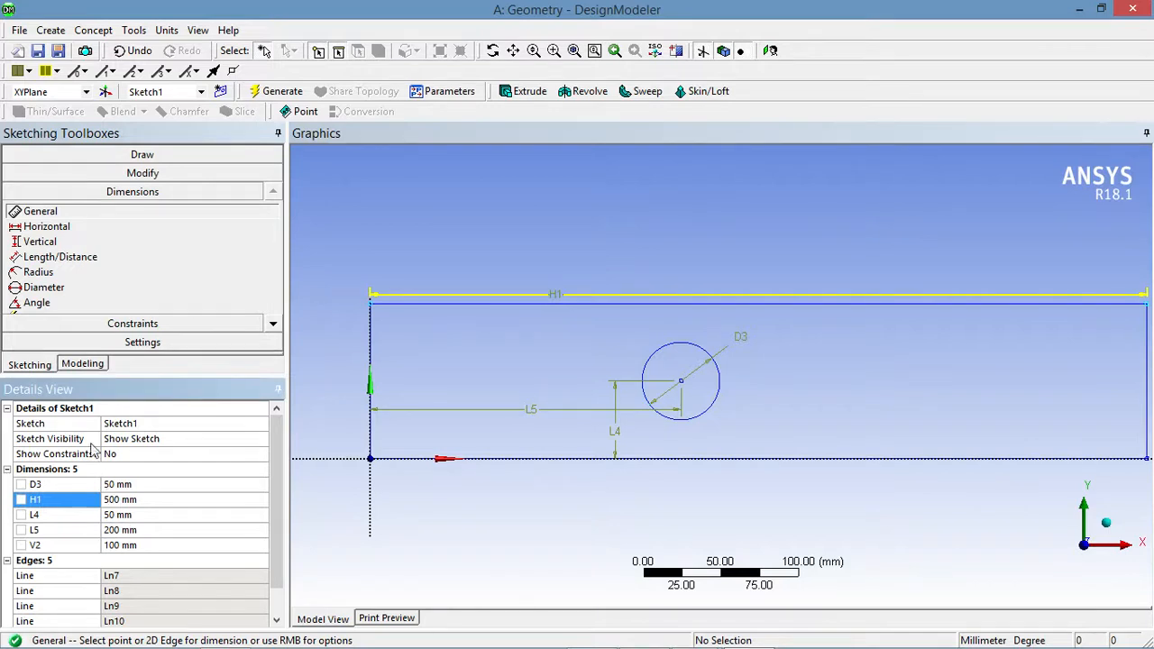
left_click(61, 423)
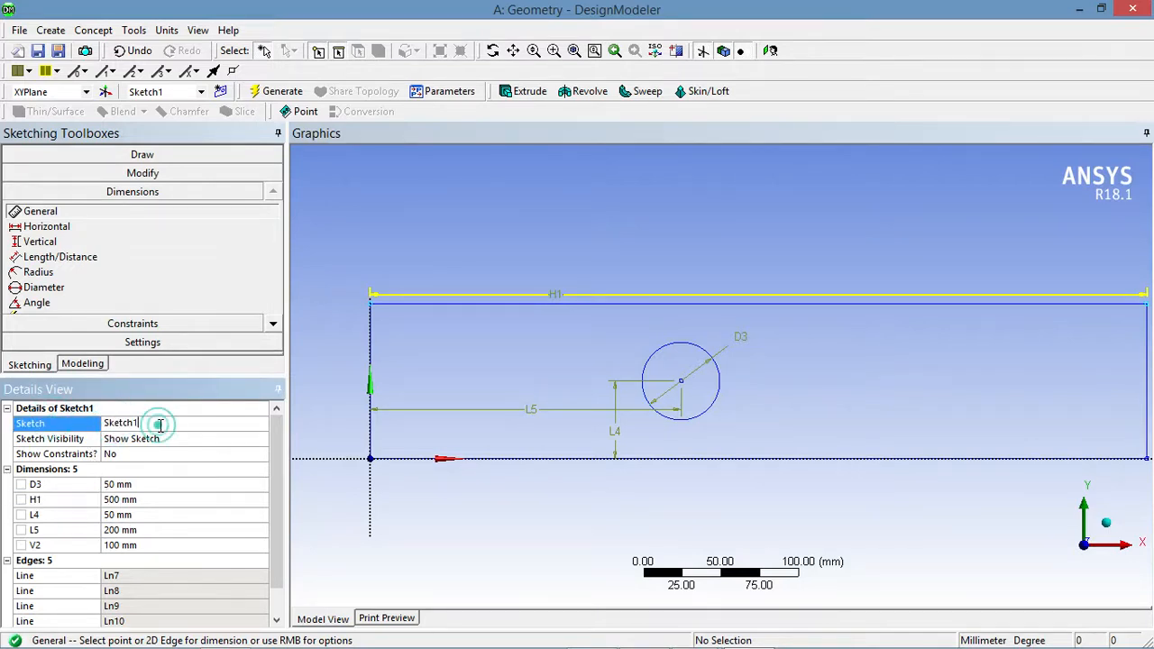
Start a Surfaces From Sketches feature using Sketch1 on the XY plane as its base object.
left_click(103, 31)
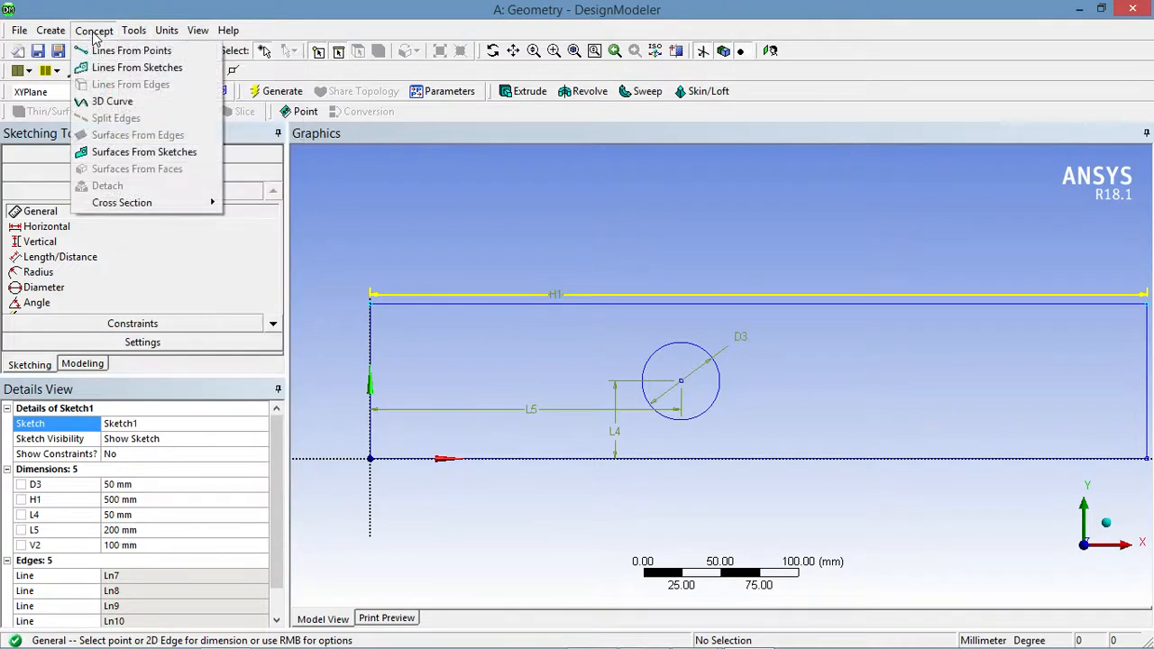
left_click(147, 155)
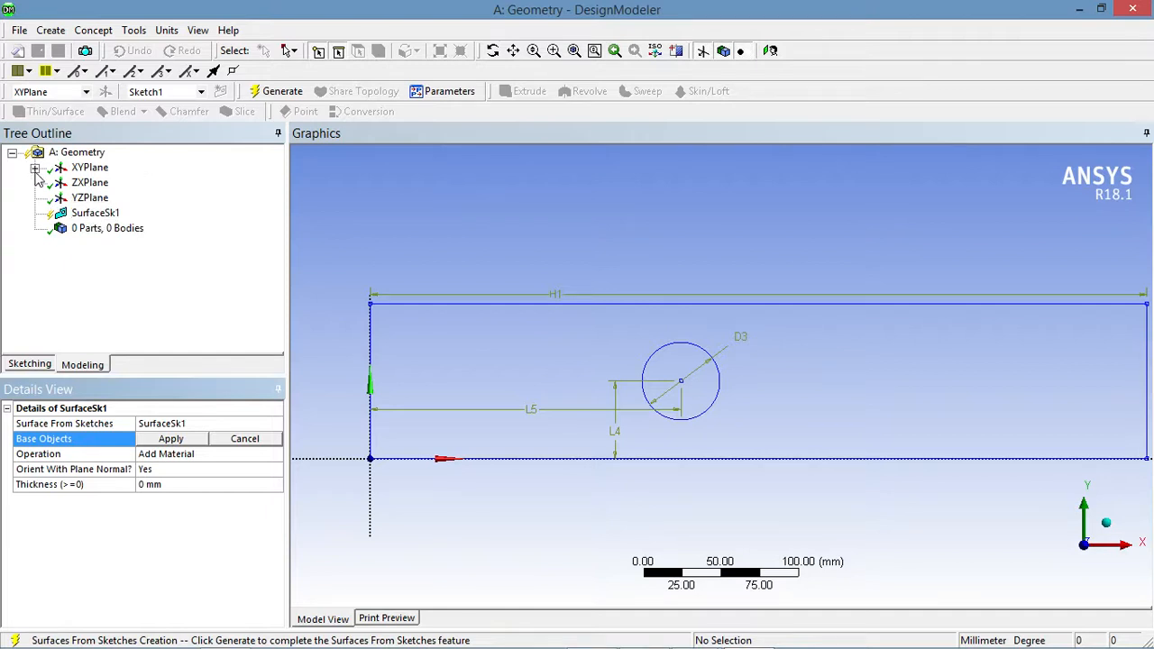
left_click(35, 169)
left_click(111, 182)
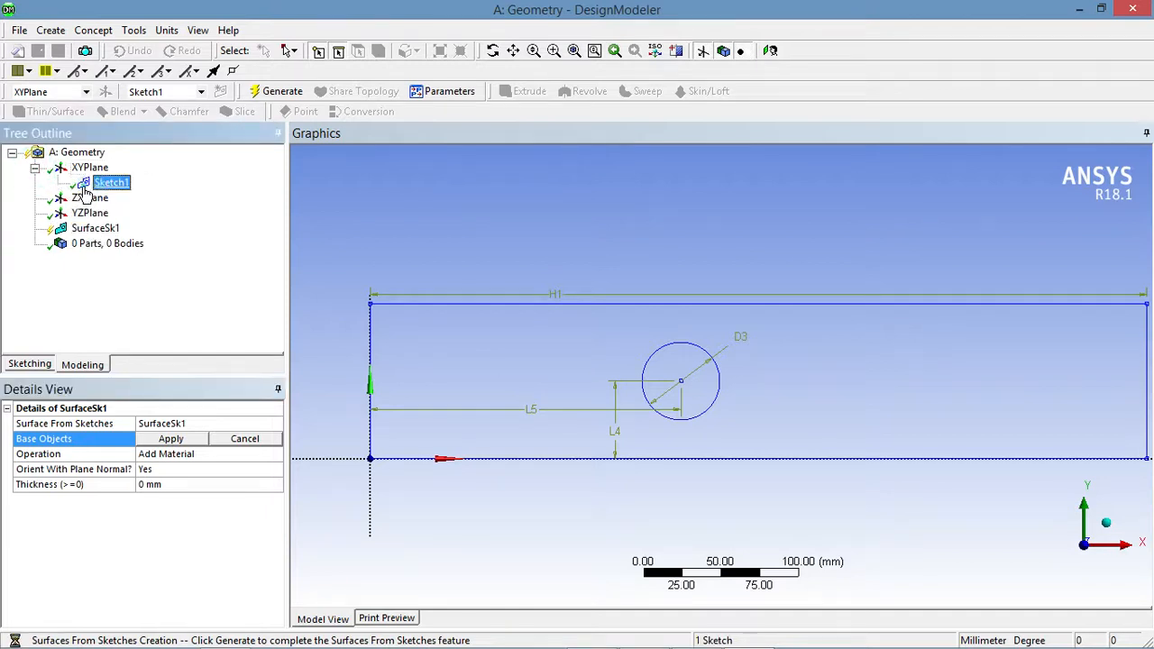
left_click(170, 438)
Set the surface feature's operation to Add Frozen and generate it.
left_click(198, 456)
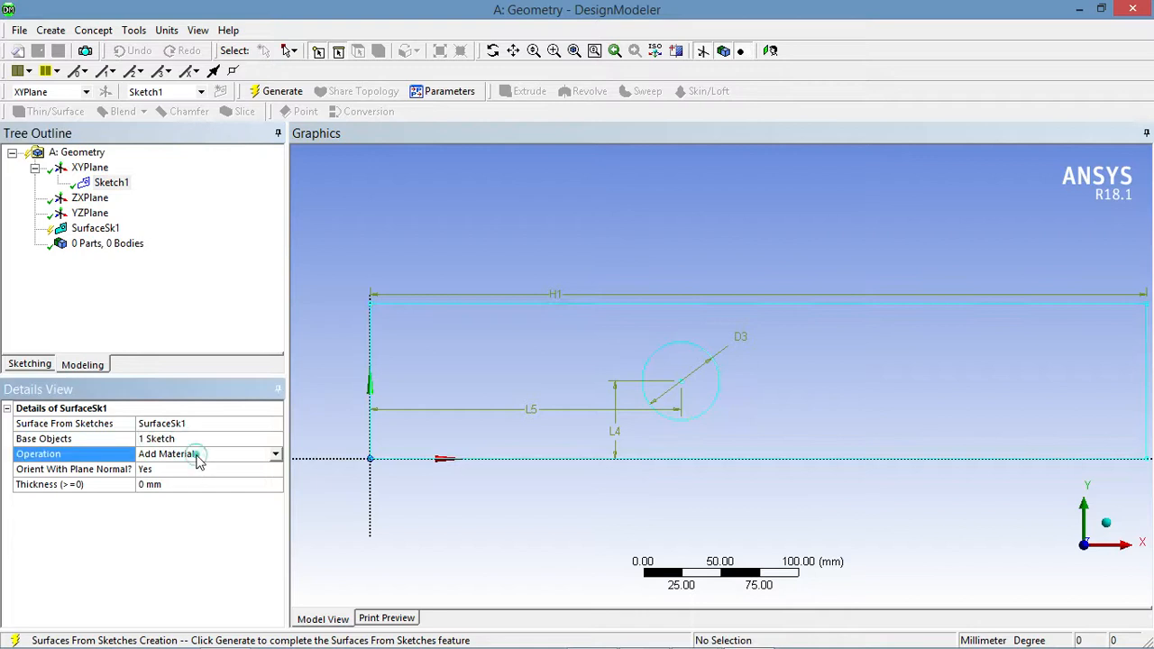
left_click(276, 455)
left_click(213, 478)
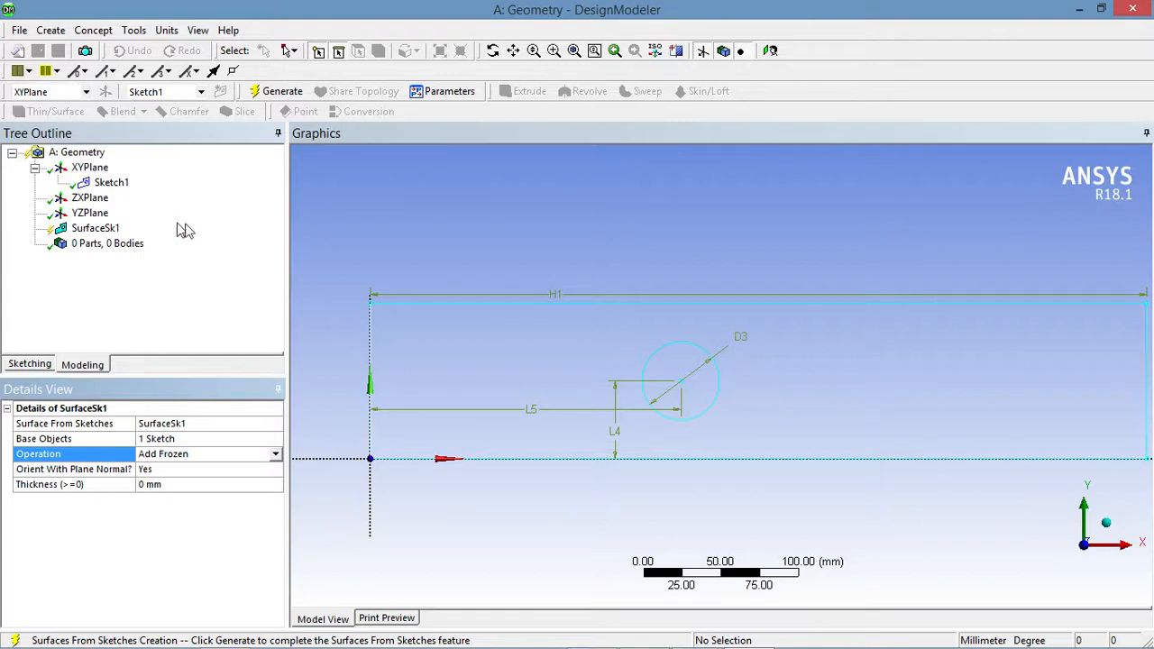
left_click(276, 91)
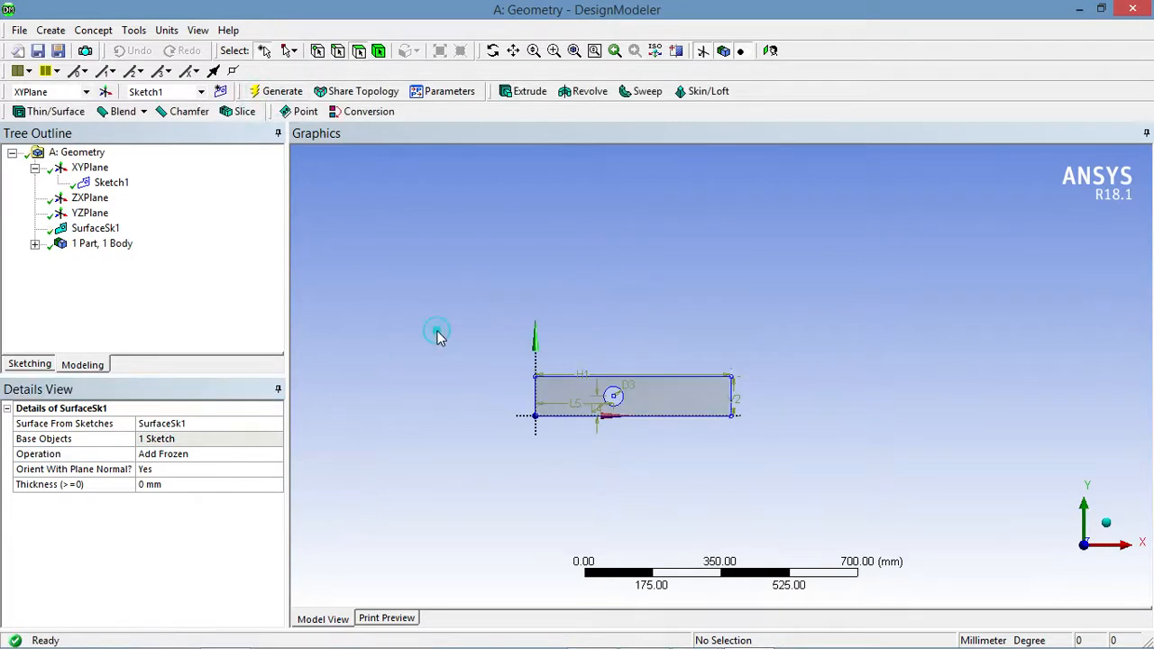
Examine the generated plate surface in 3D and review the details of its surface body.
scroll(759, 369, "down", 2)
scroll(588, 375, "up", 8)
middle_click_drag(569, 342, 409, 459)
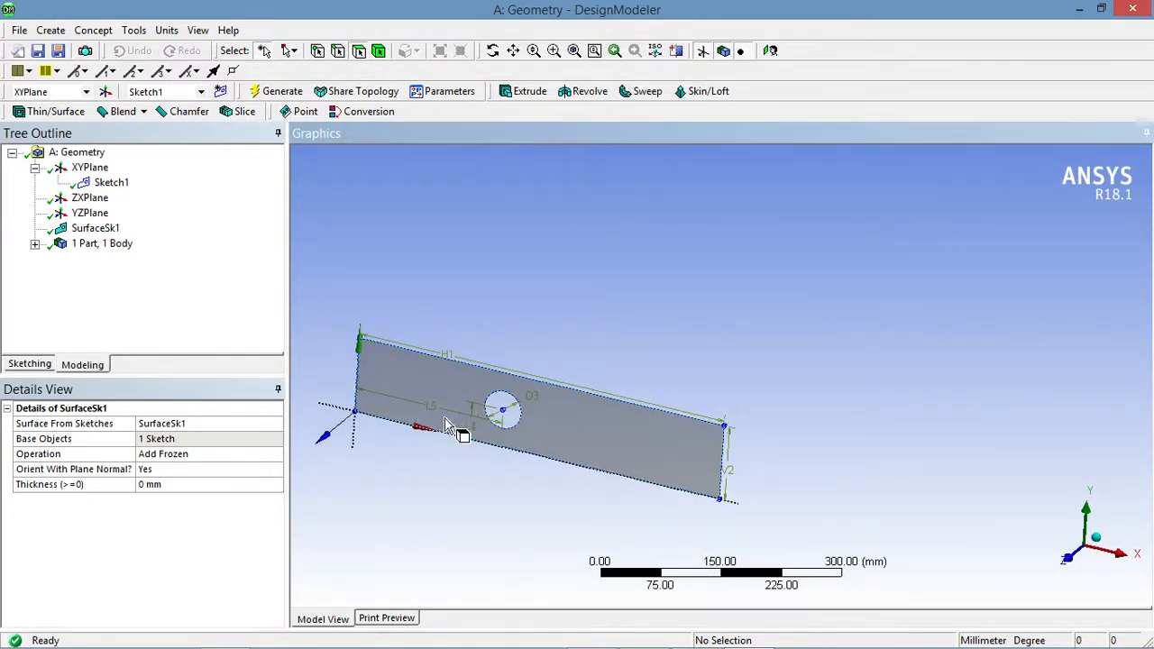
left_click(78, 249)
left_click(34, 244)
left_click(117, 258)
left_click(373, 260)
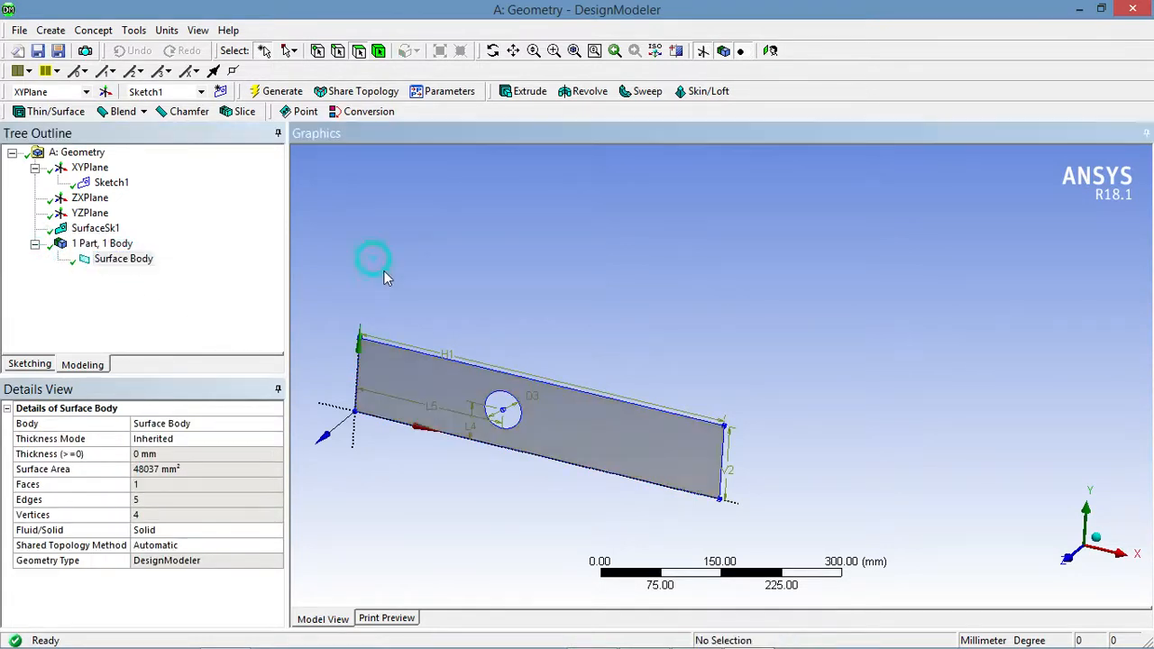
middle_click_drag(380, 471, 374, 428)
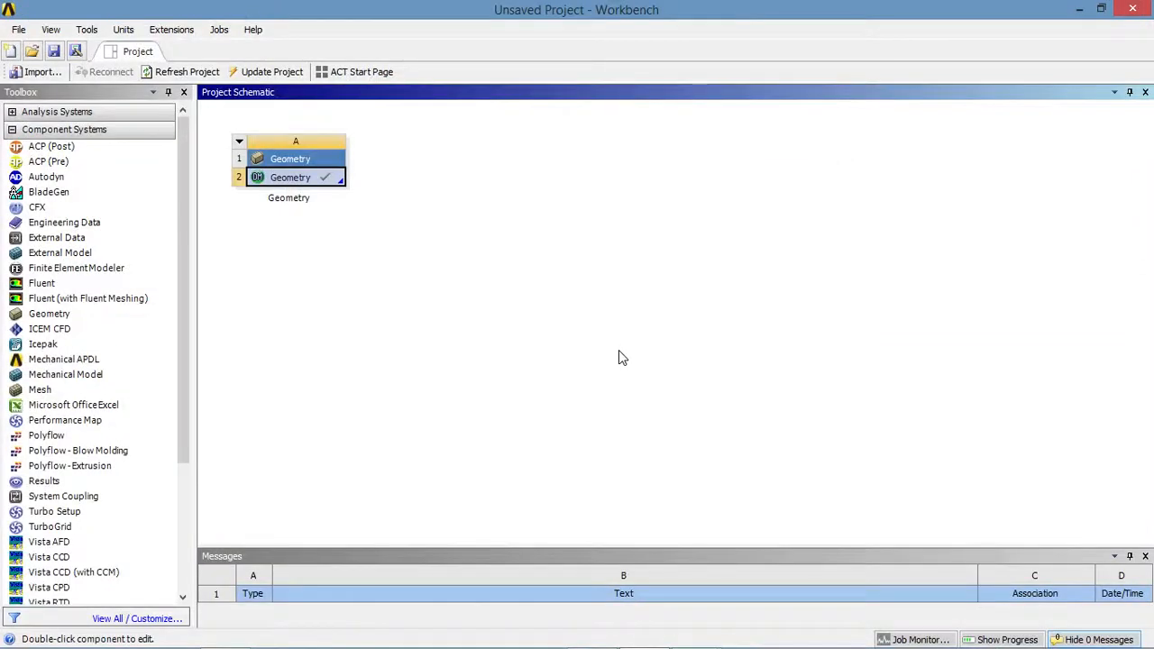
In Workbench, add a Mesh component linked to the existing Geometry cell and open its mesh for editing.
left_click(537, 343)
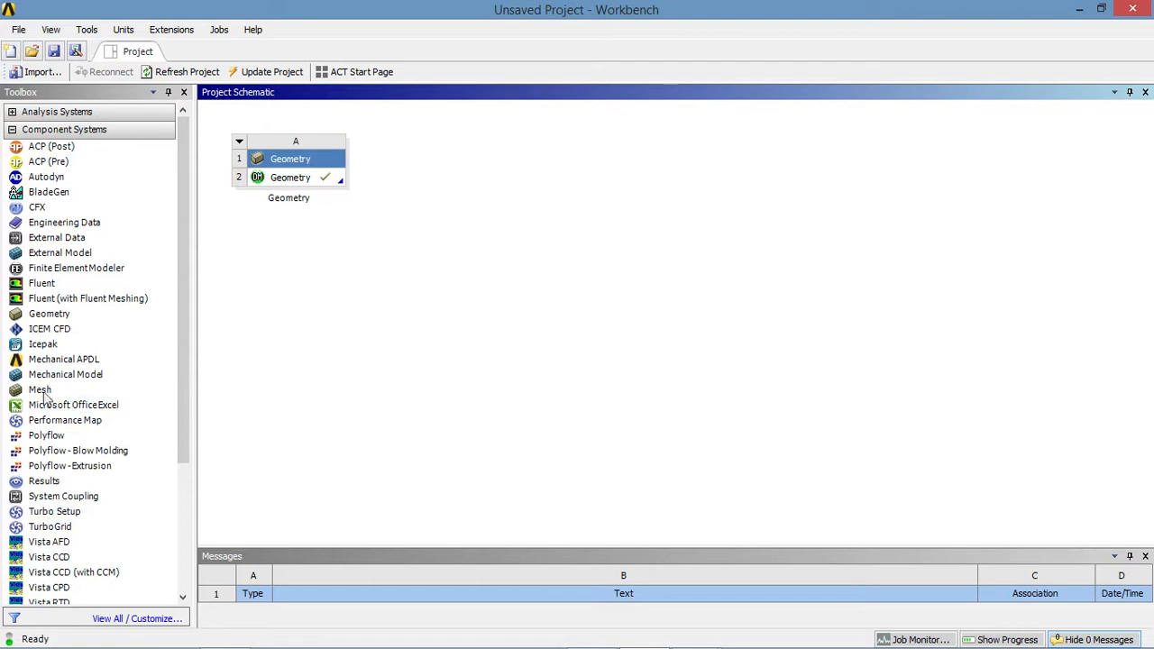
left_click_drag(38, 397, 288, 182)
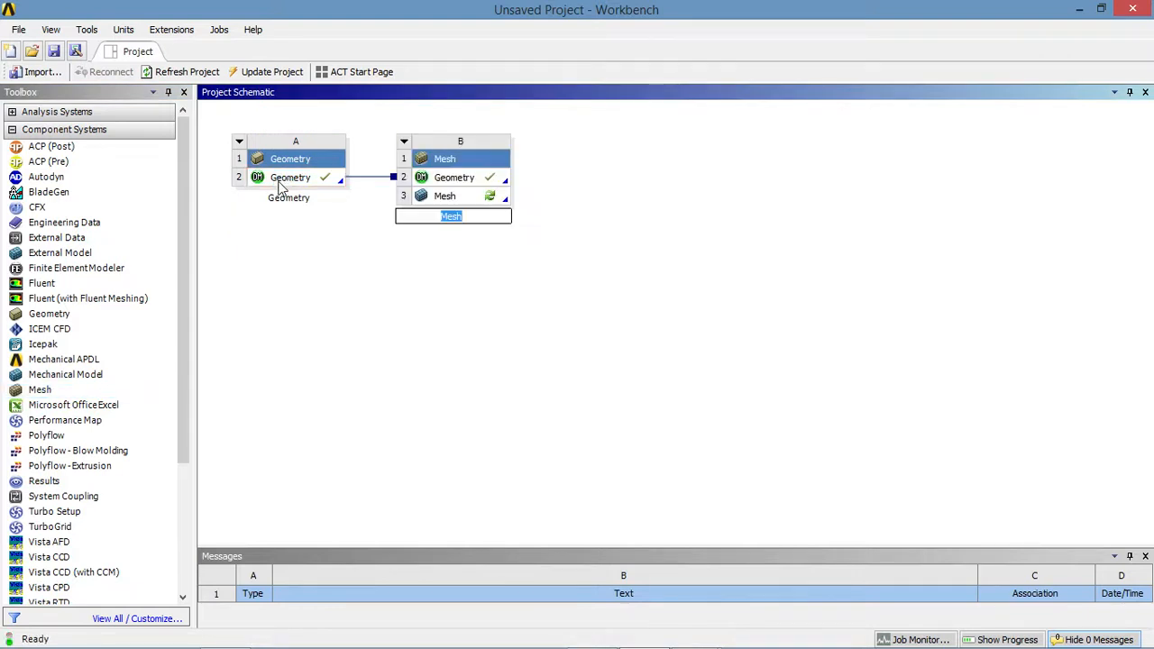
left_click(470, 199)
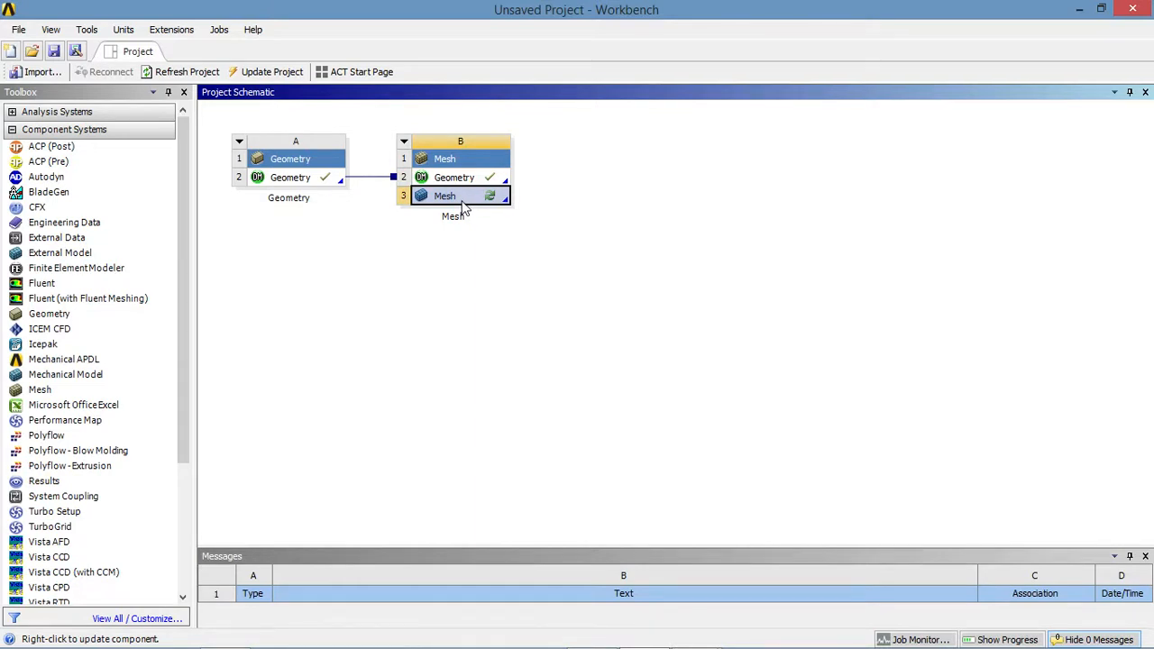
right_click(463, 207)
left_click(491, 204)
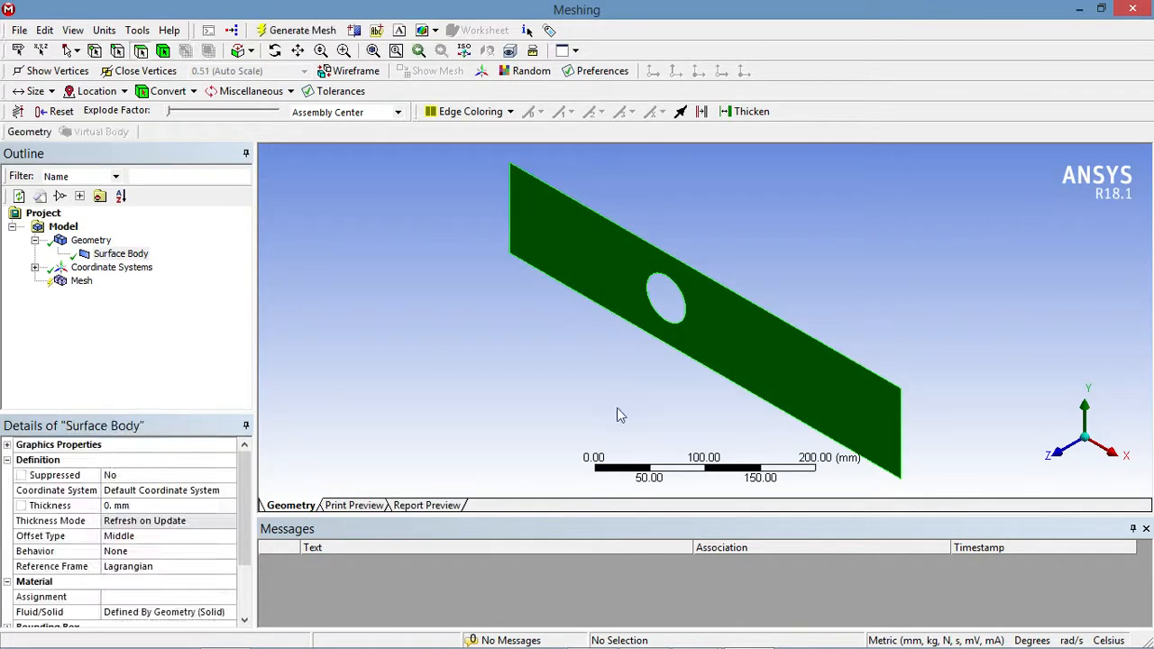
Create a named selection called Pipe from the edge of the circular hole.
middle_click_drag(489, 398, 595, 376)
scroll(561, 278, "down", 2)
scroll(561, 278, "up", 3)
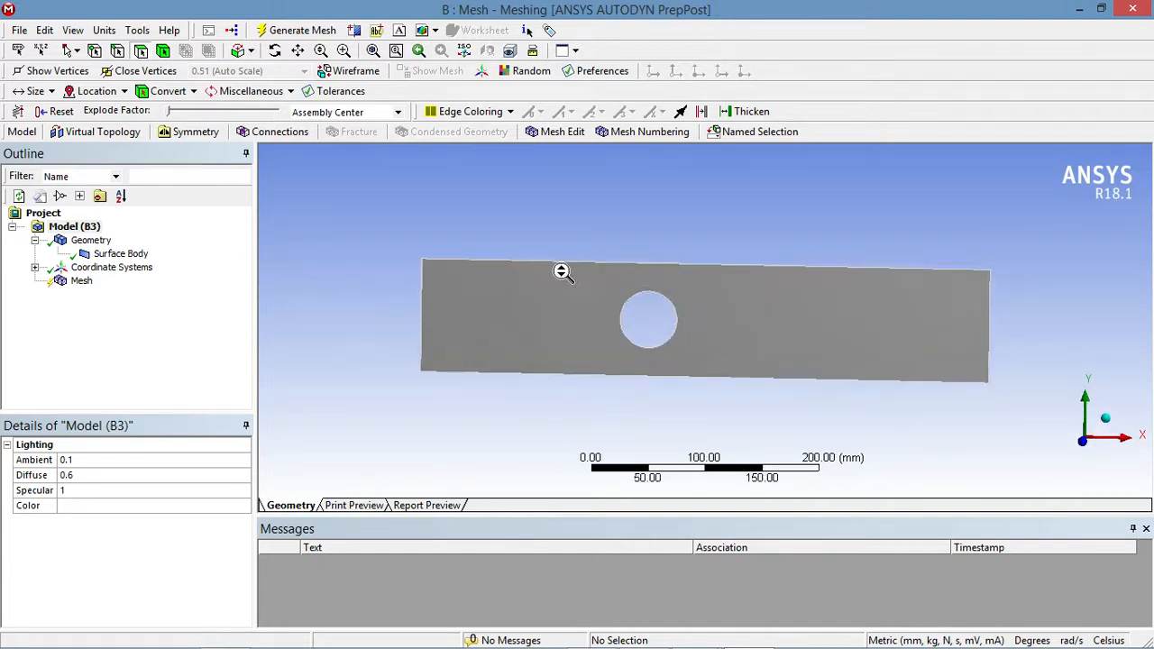
left_click(83, 282)
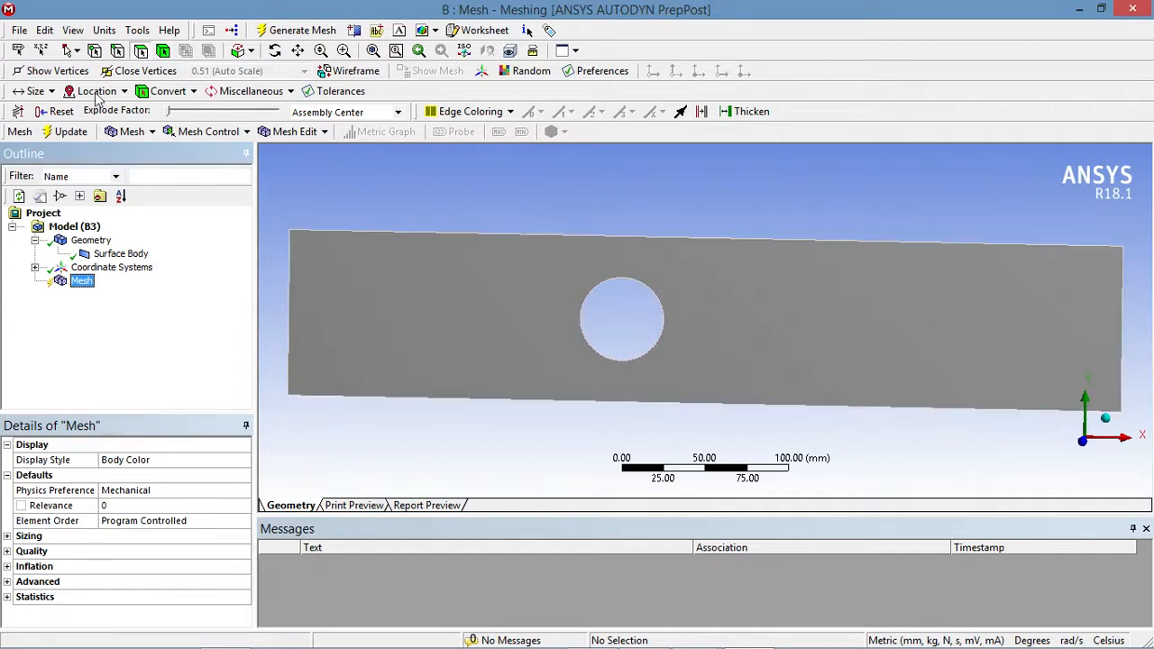
left_click(117, 51)
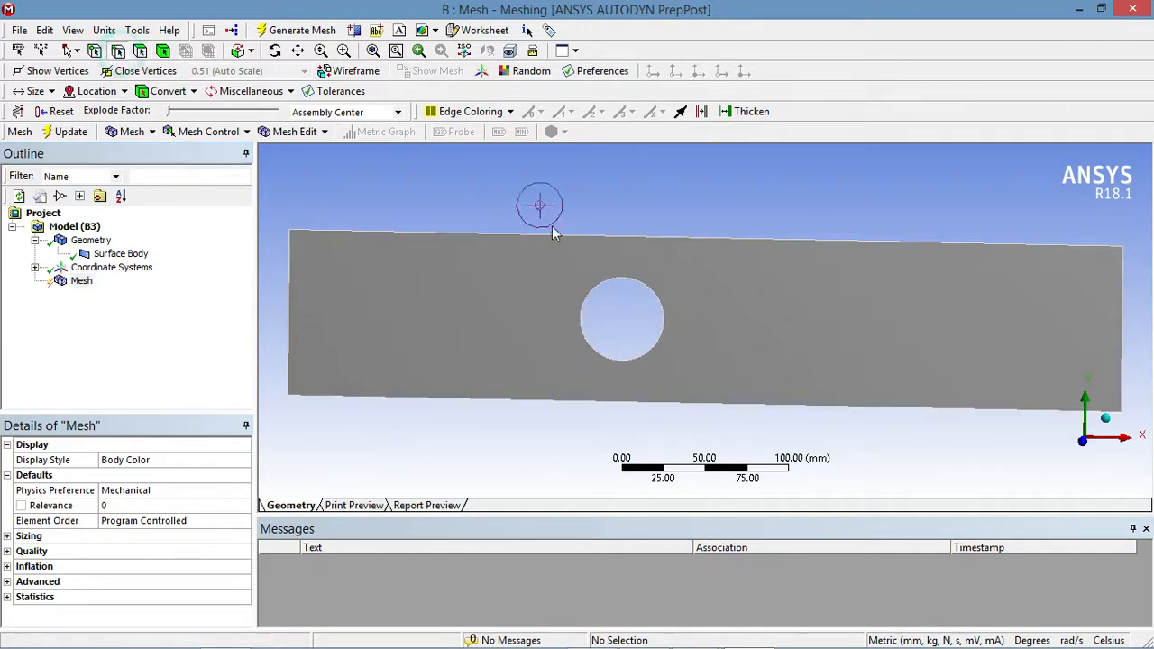
left_click(603, 290)
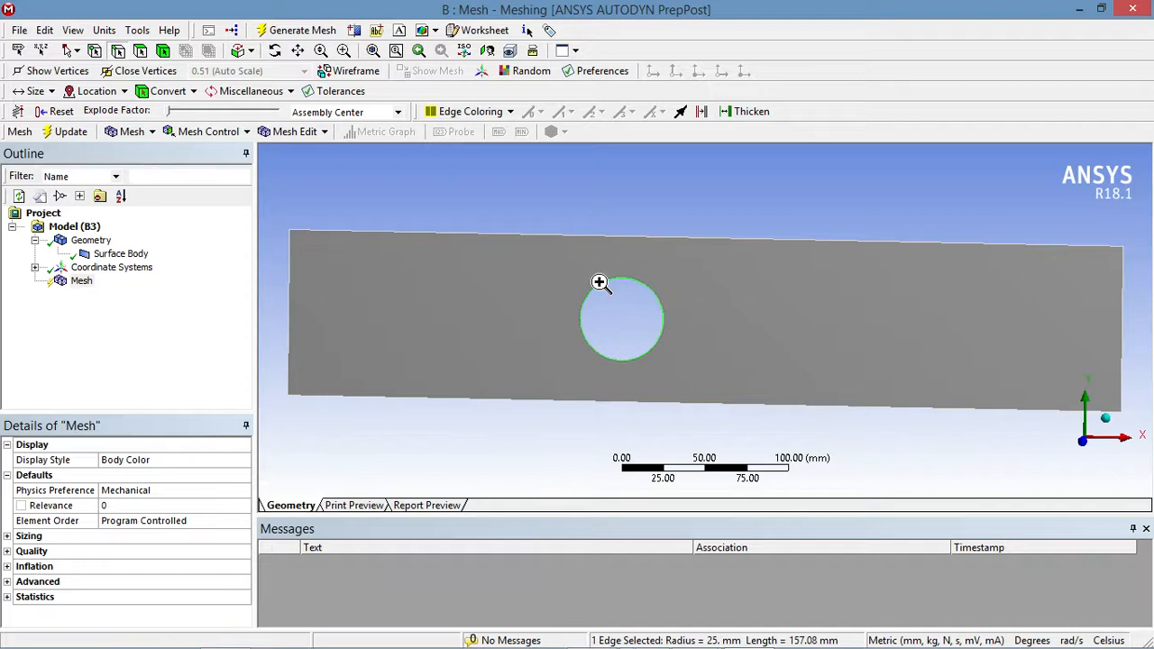
right_click(603, 289)
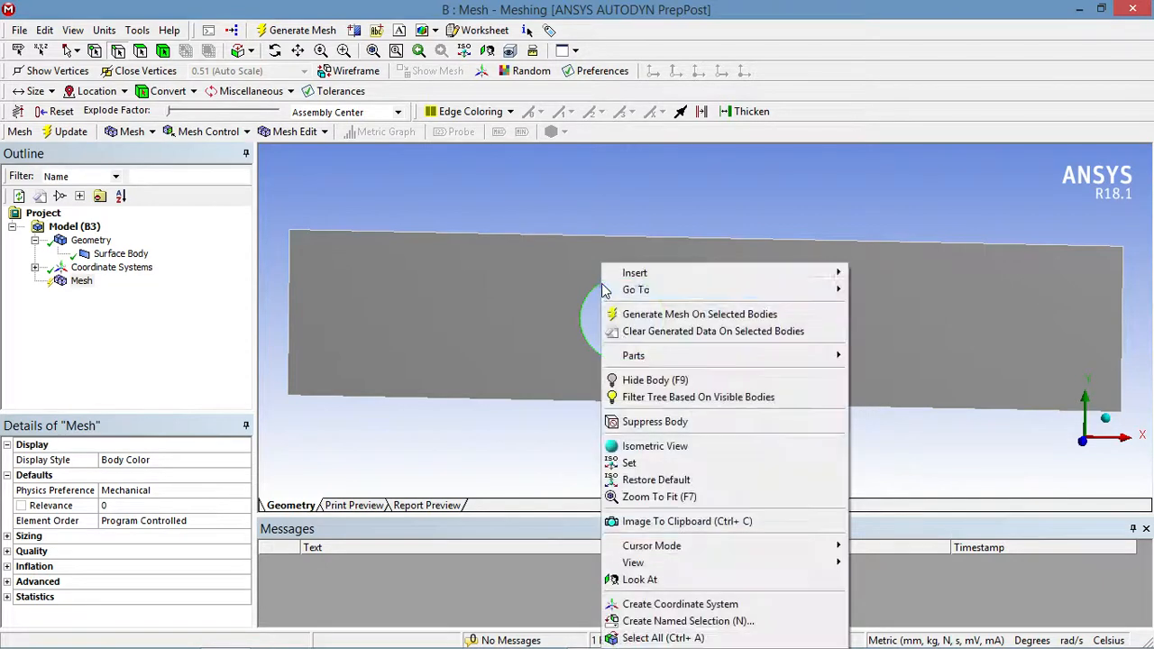
left_click(666, 620)
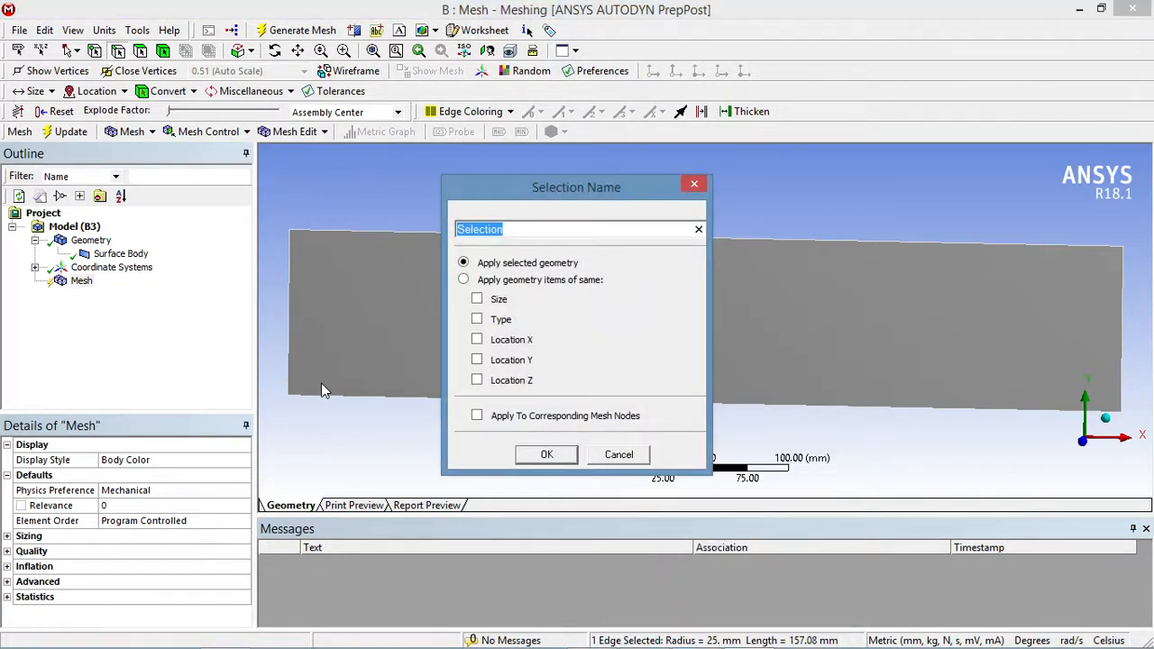
type("Pipe")
left_click(545, 455)
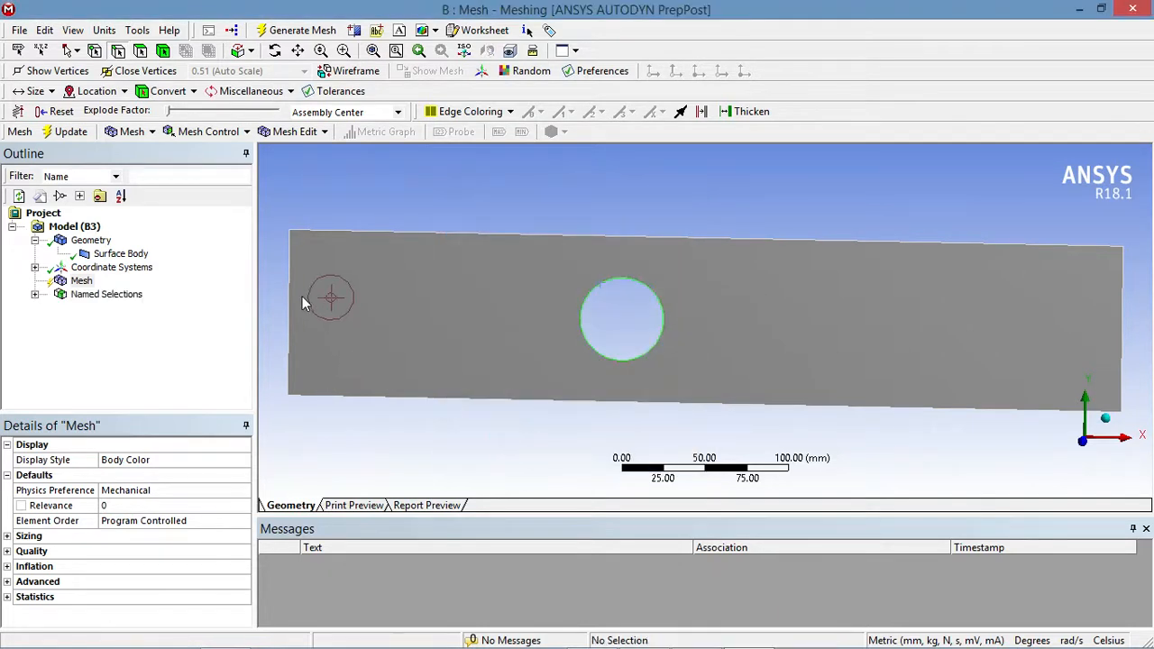
Create a named selection called Inlet from the plate's left short edge.
left_click(291, 291)
right_click(291, 290)
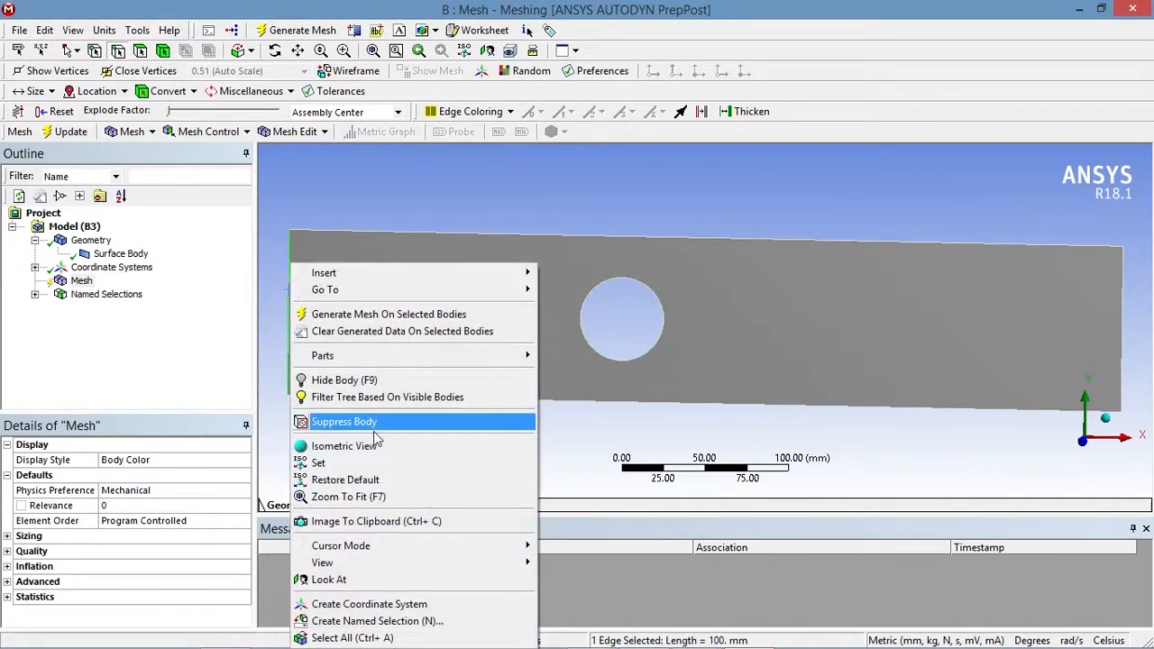
left_click(411, 621)
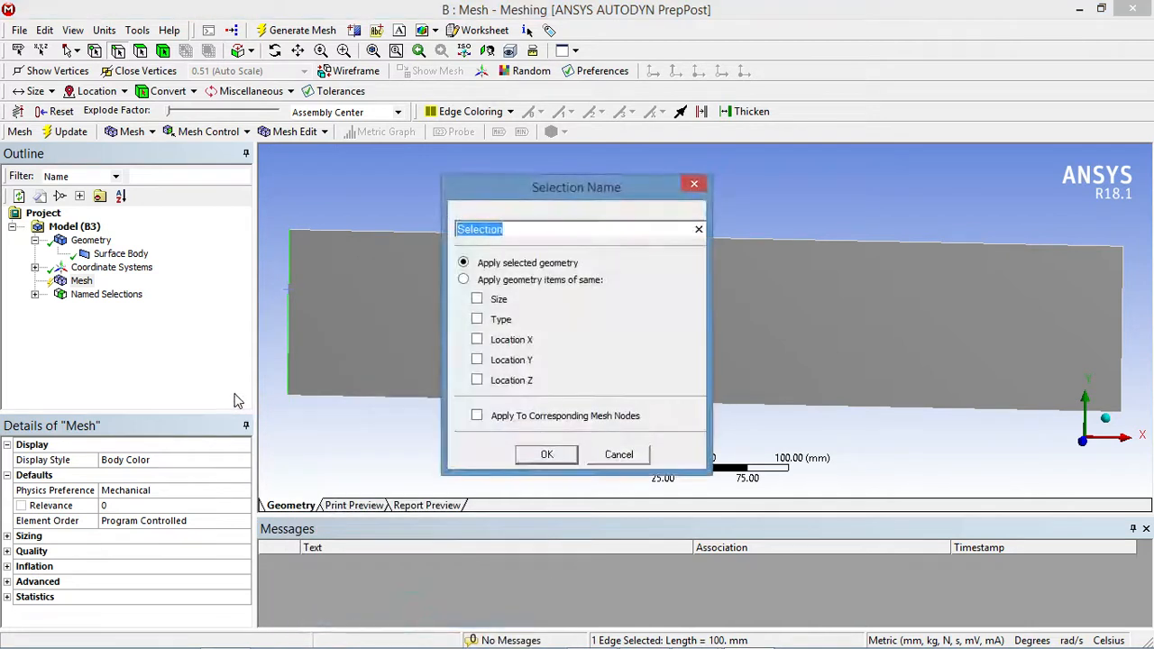
type("Inlet")
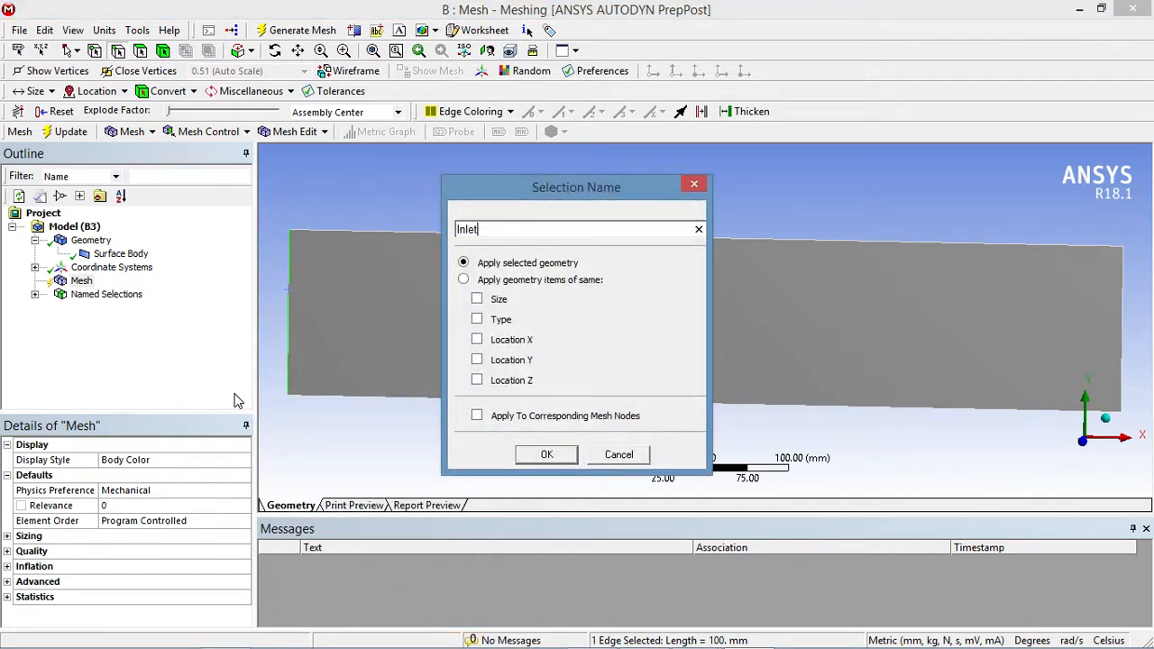
left_click(548, 453)
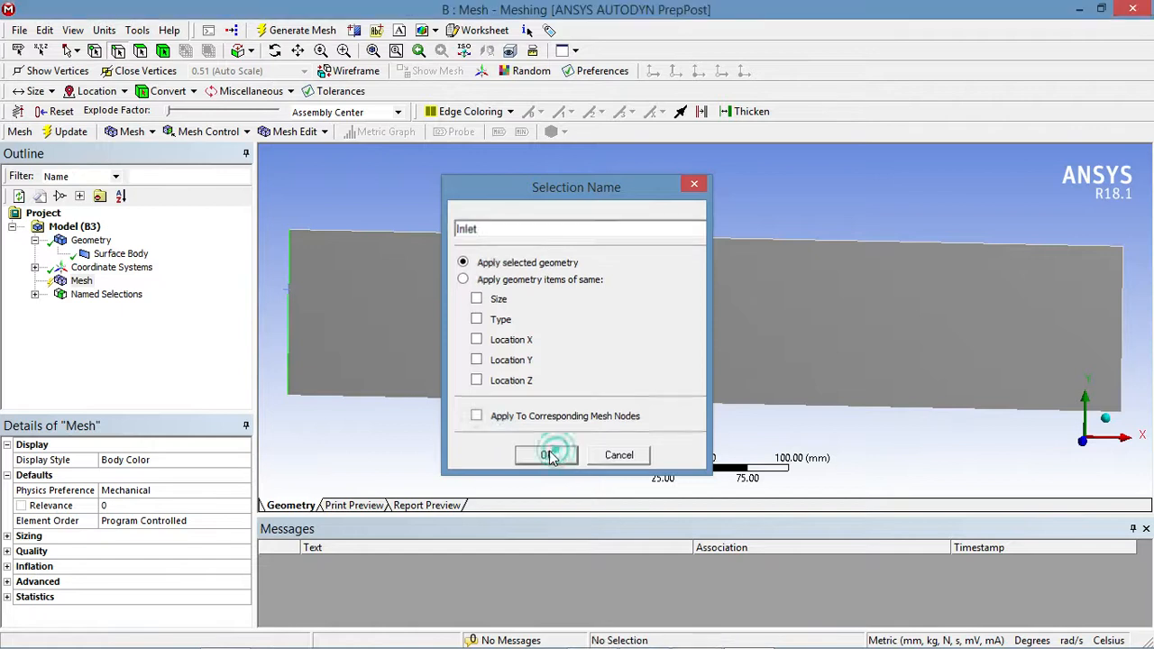
Create a named selection called Outlet from the plate's right short edge.
left_click(1122, 347)
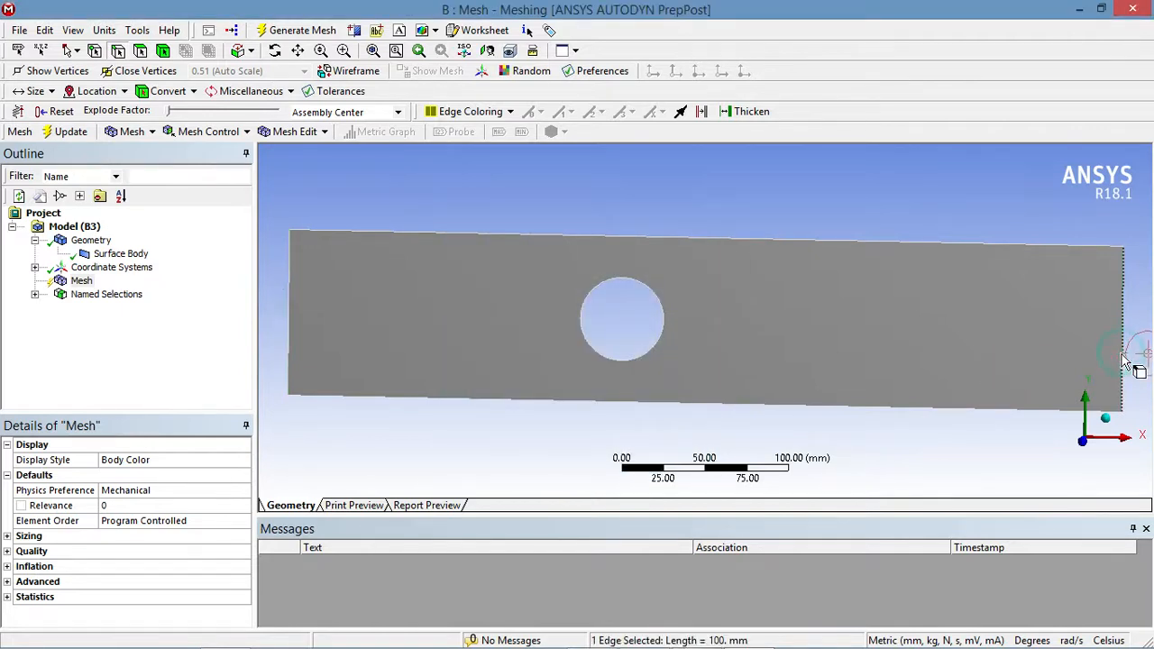
right_click(1121, 347)
left_click(992, 621)
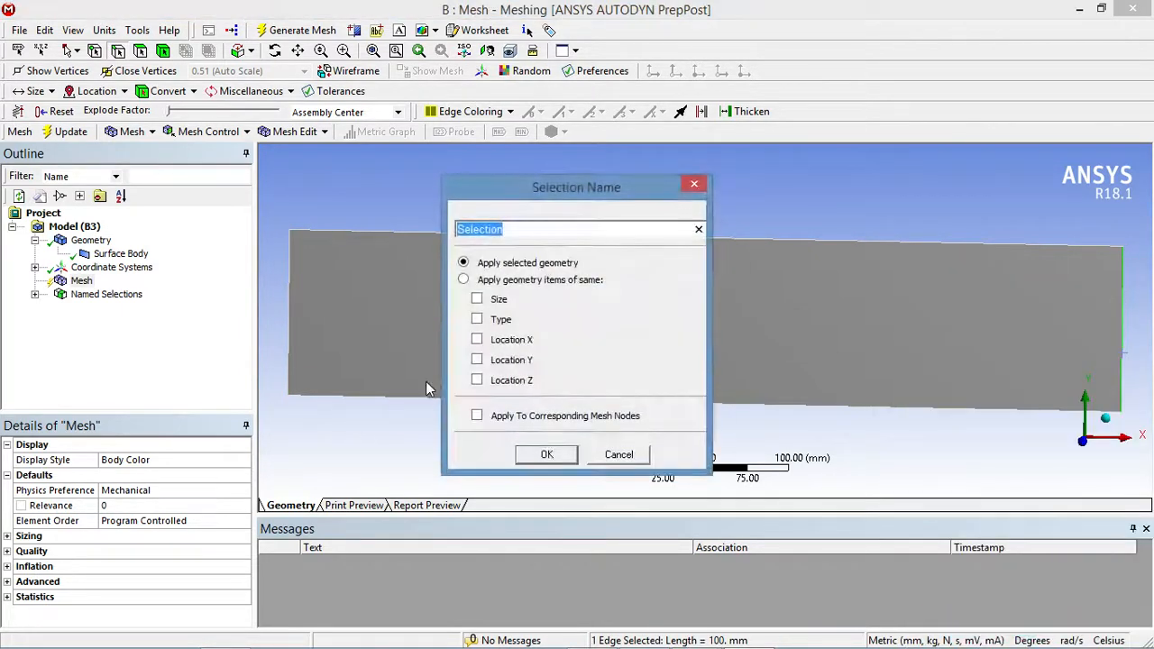
type("Out")
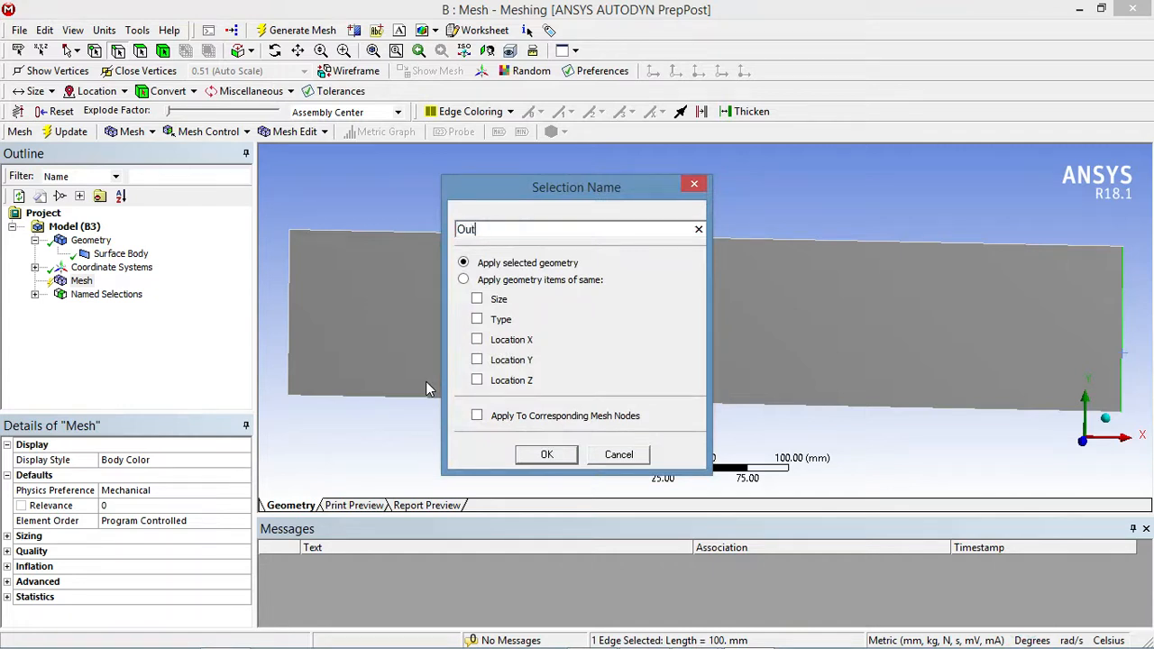
type("let")
left_click(546, 454)
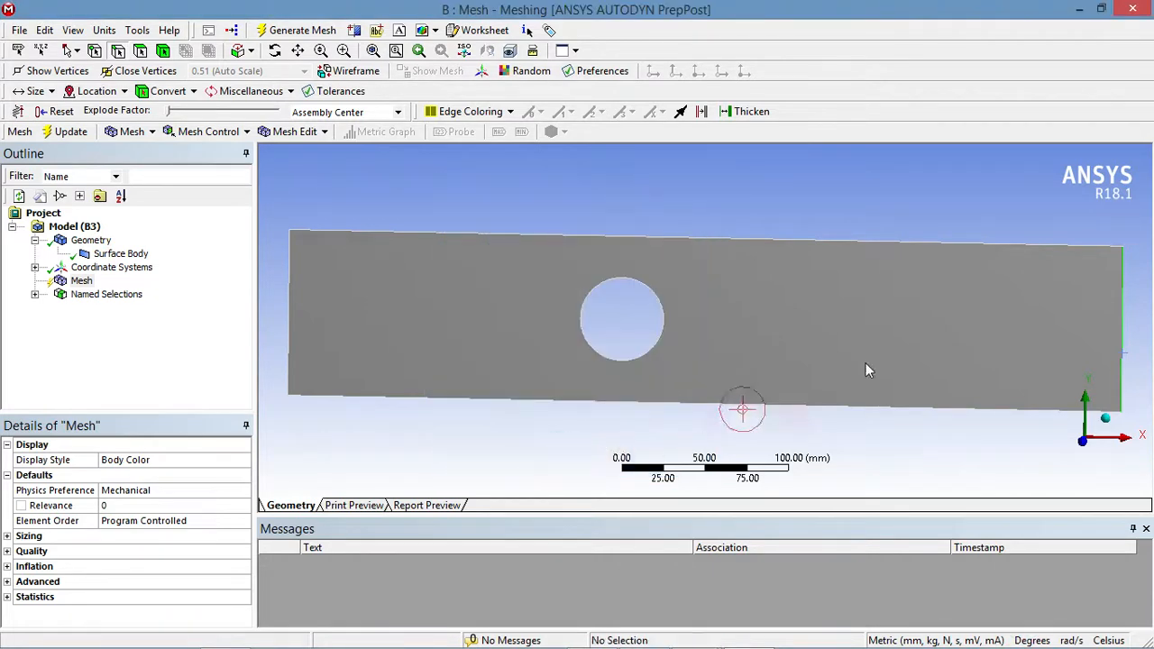
Create a named selection called Wall from the plate's upper and lower long edges.
left_click(871, 246)
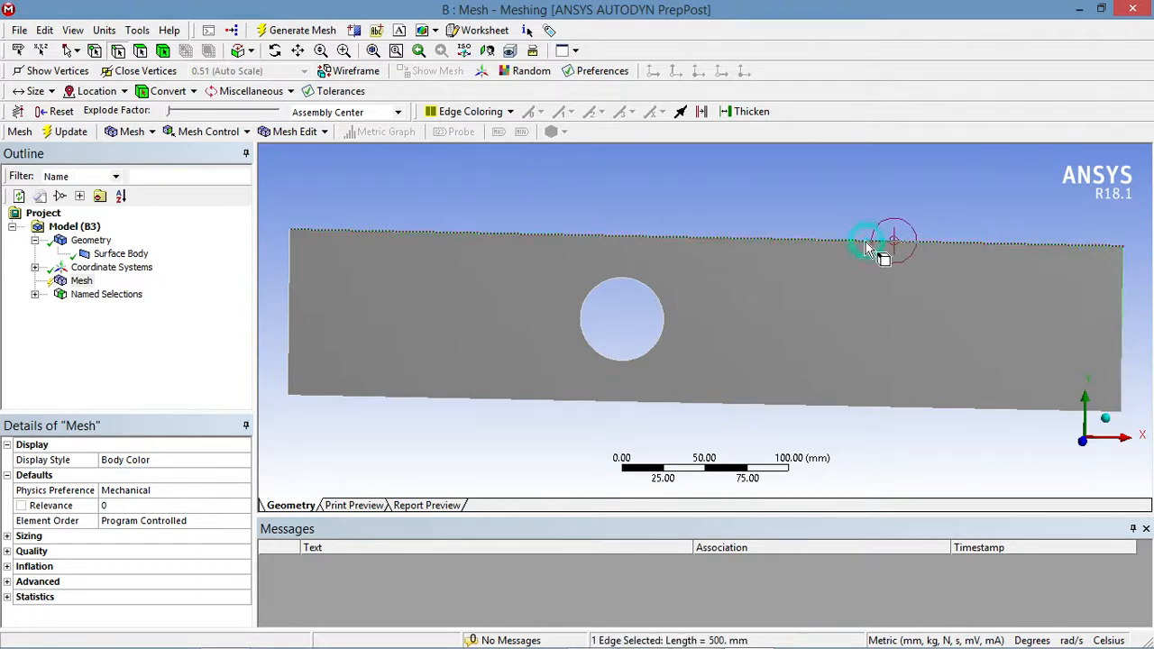
left_click(859, 413, "ctrl")
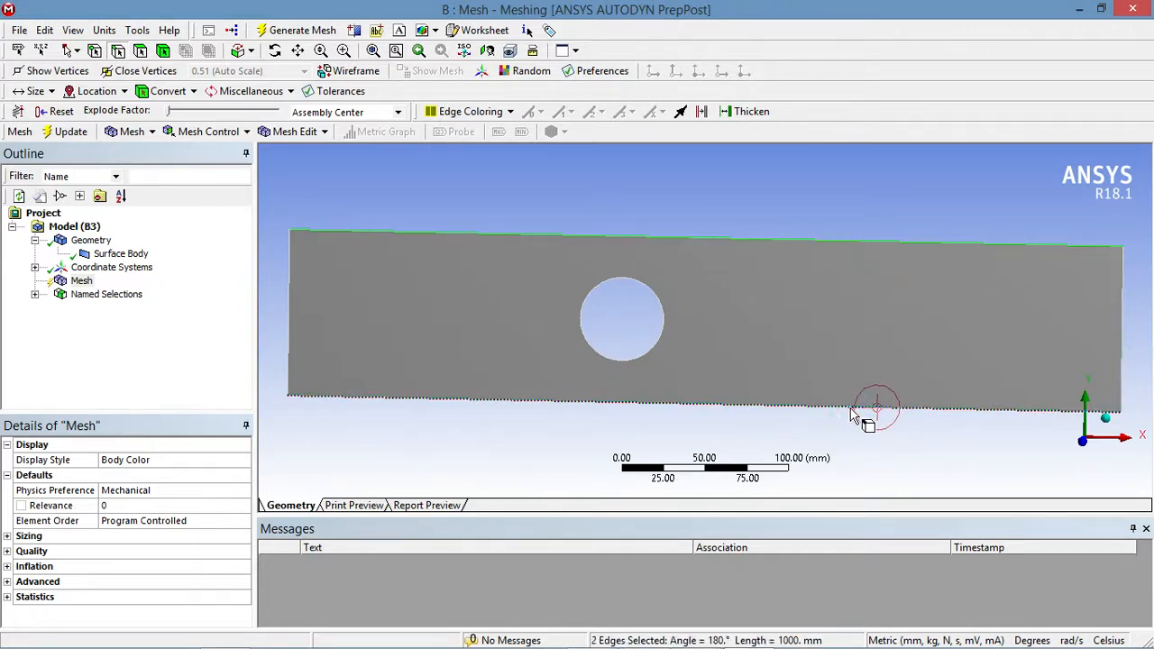
right_click(817, 413)
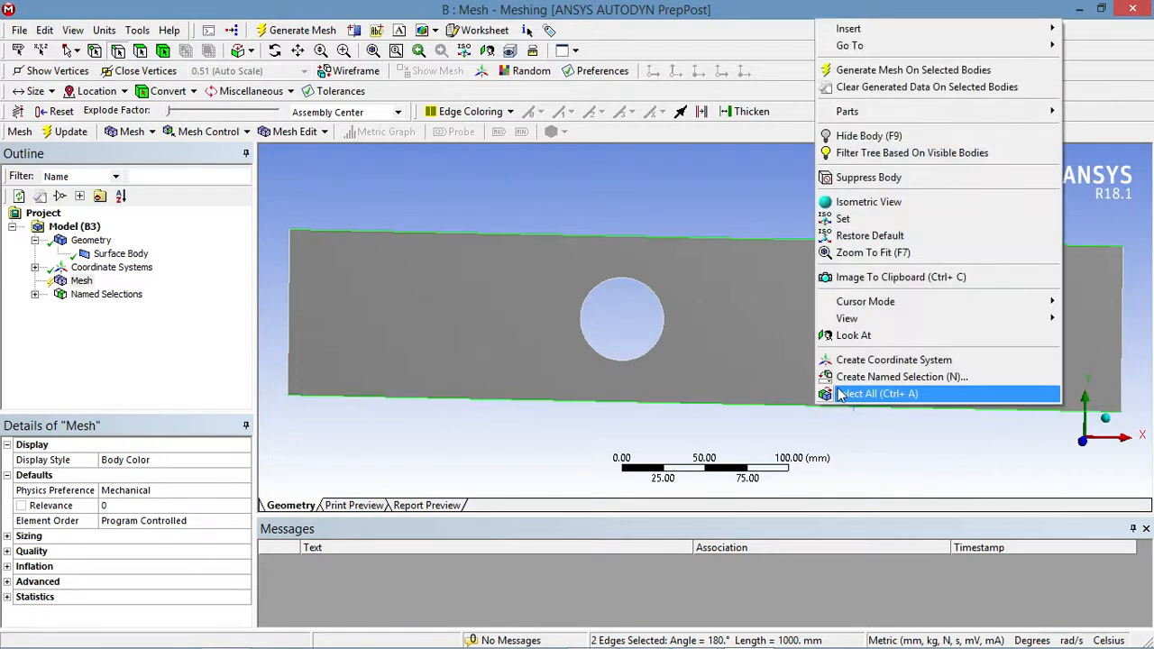
left_click(845, 380)
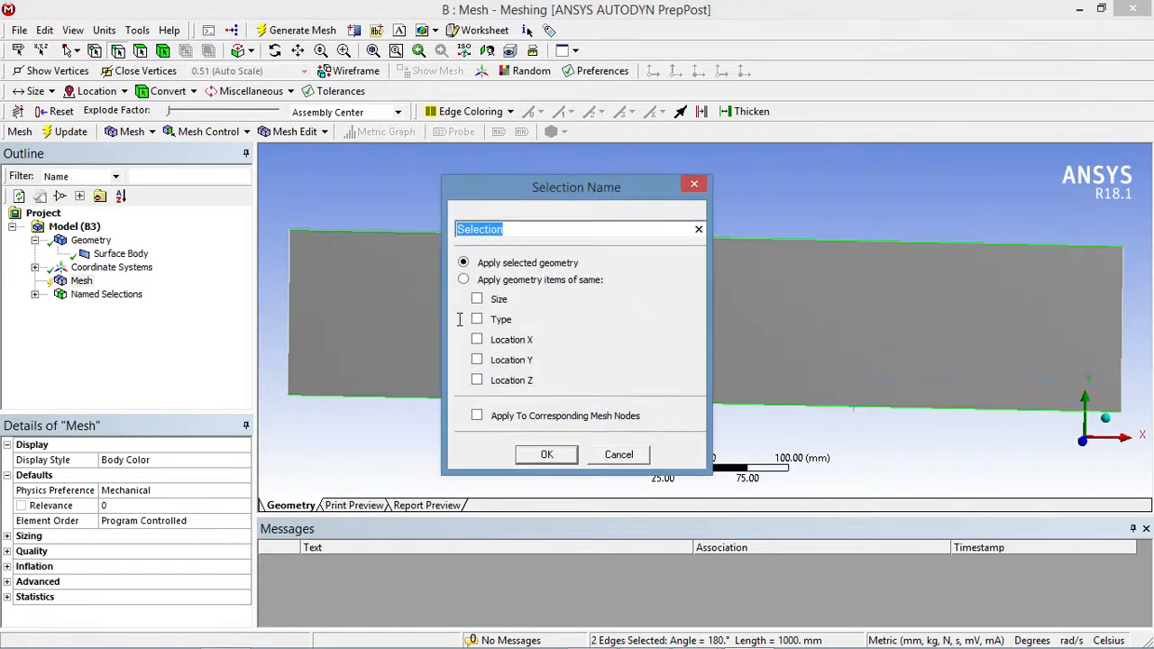
type("Wall")
left_click(532, 455)
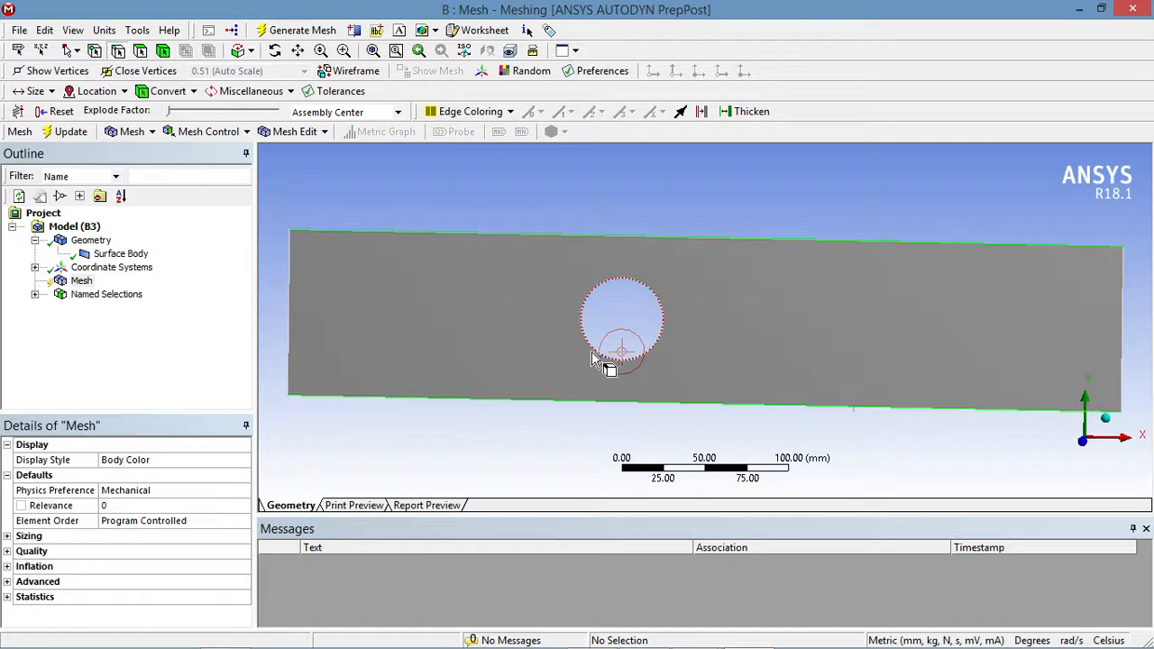
Create a named selection called Flu from the whole plate face.
left_click(140, 50)
left_click(423, 305)
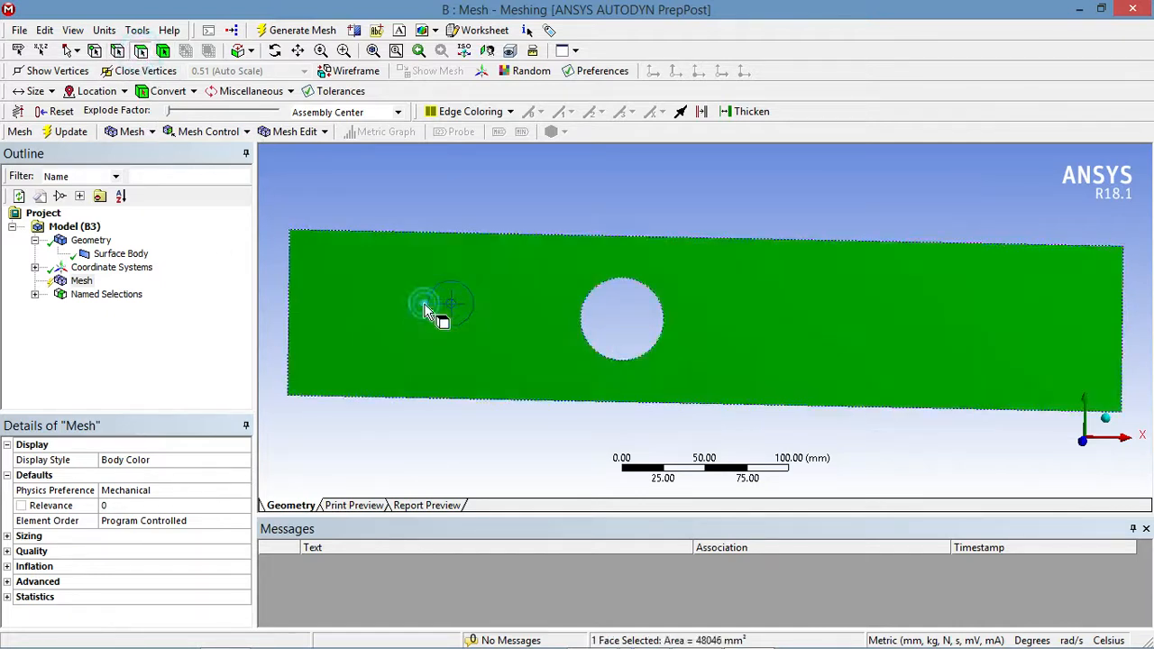
right_click(509, 332)
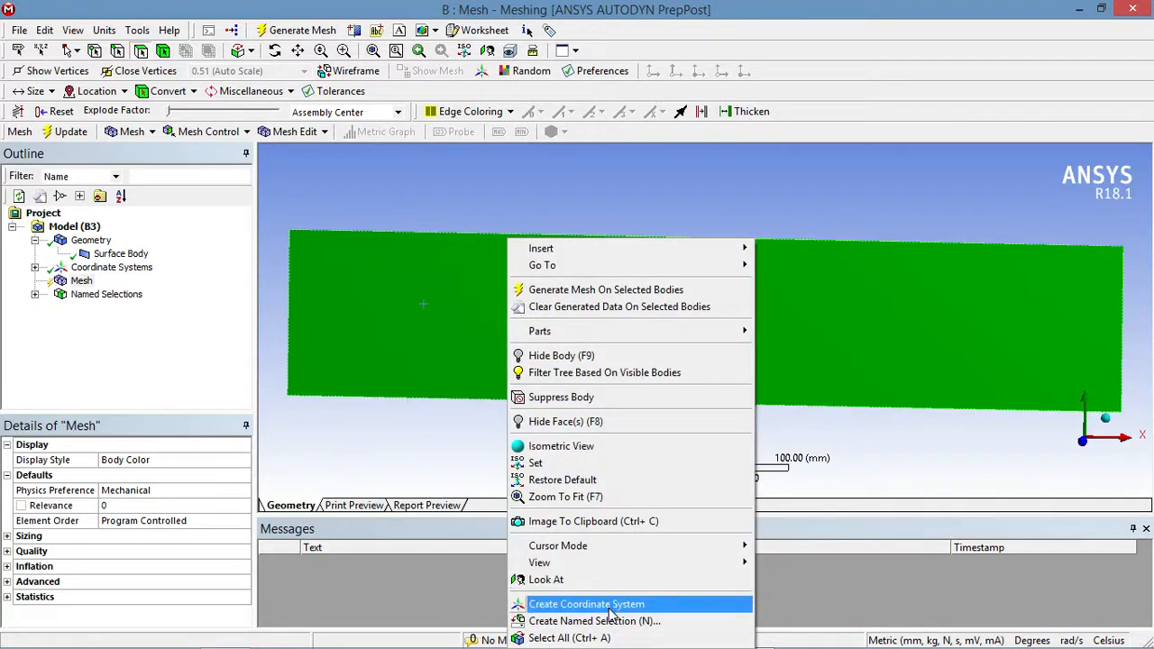
left_click(595, 621)
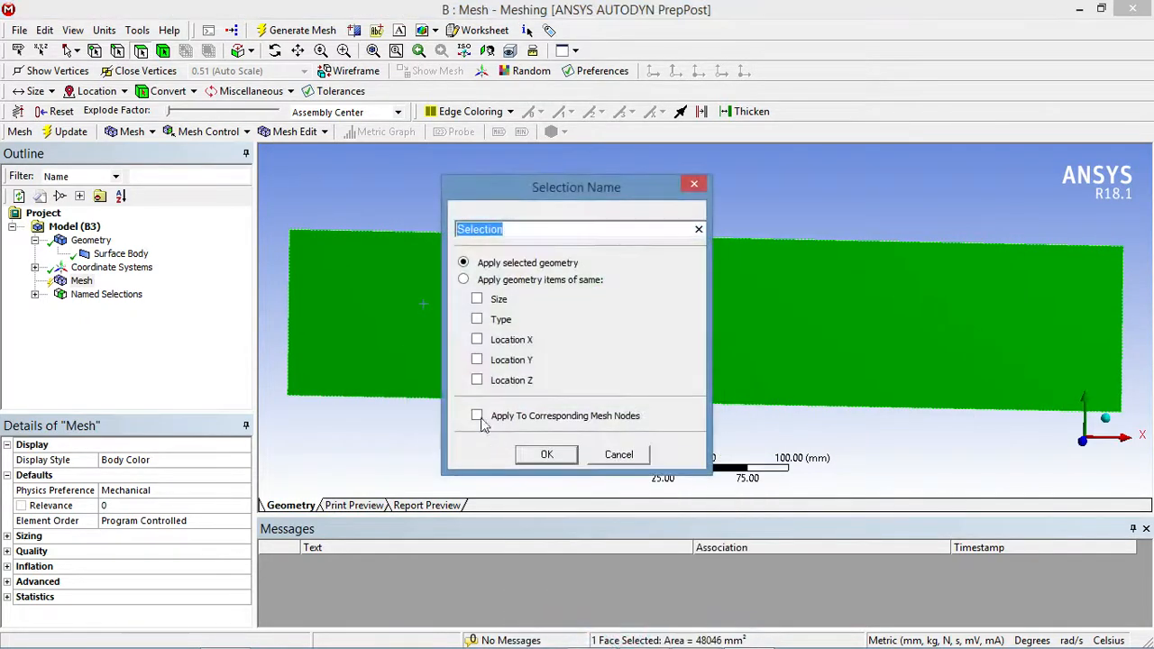
type("Flu")
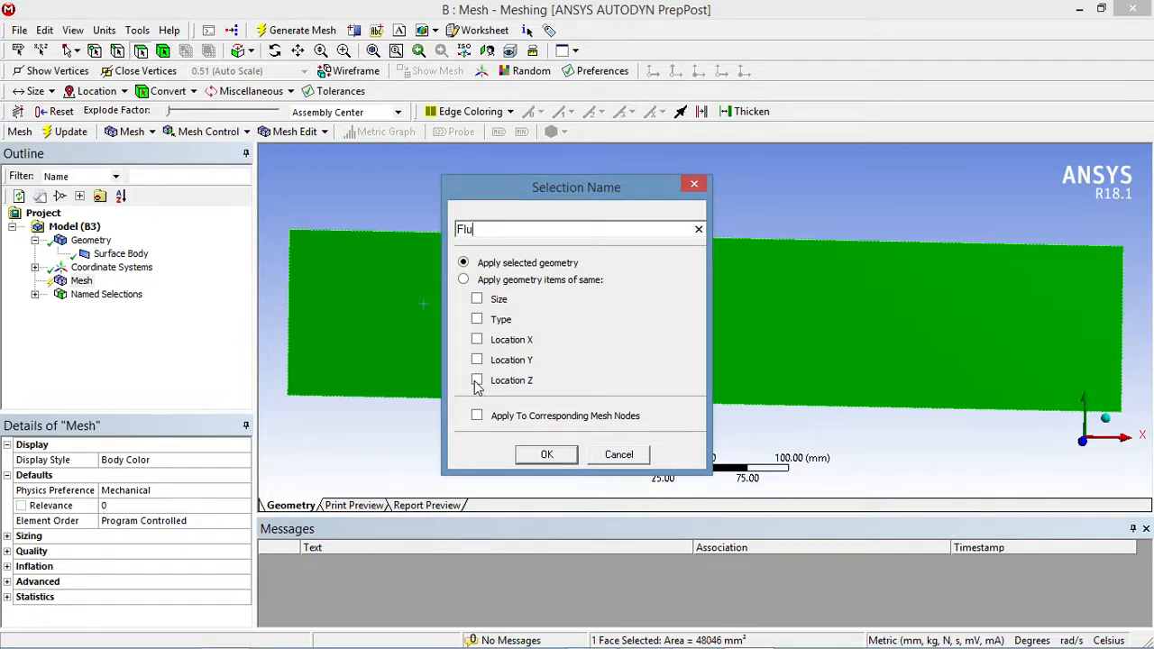
left_click(546, 454)
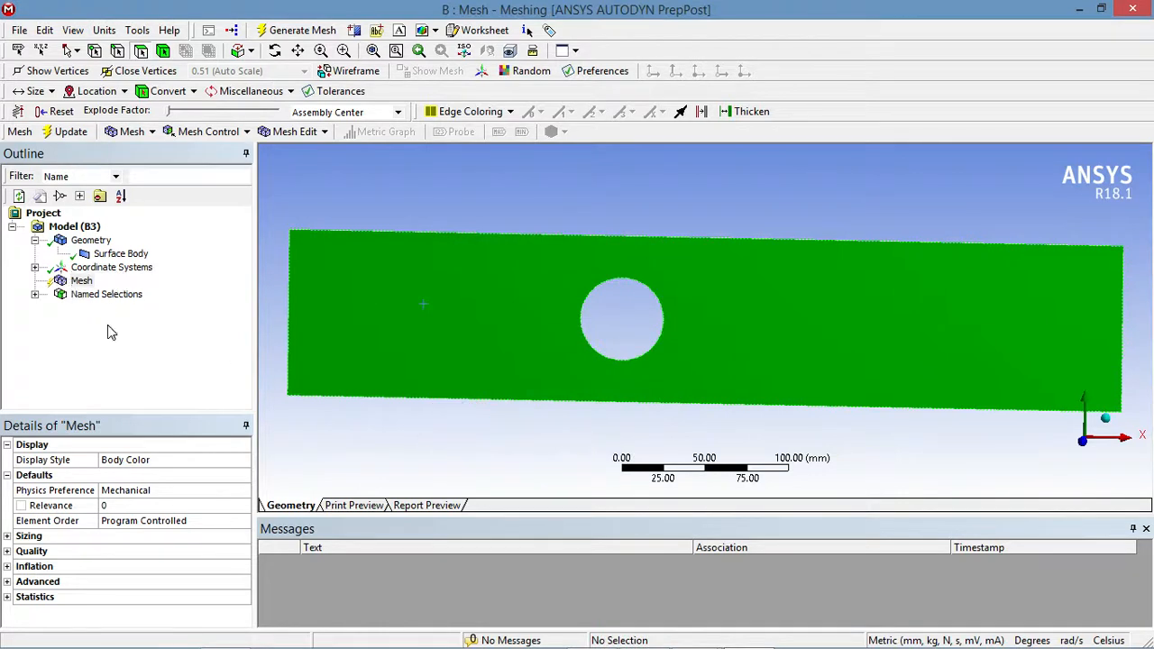
Add a Sizing mesh control to the plate's two short end edges.
left_click(81, 284)
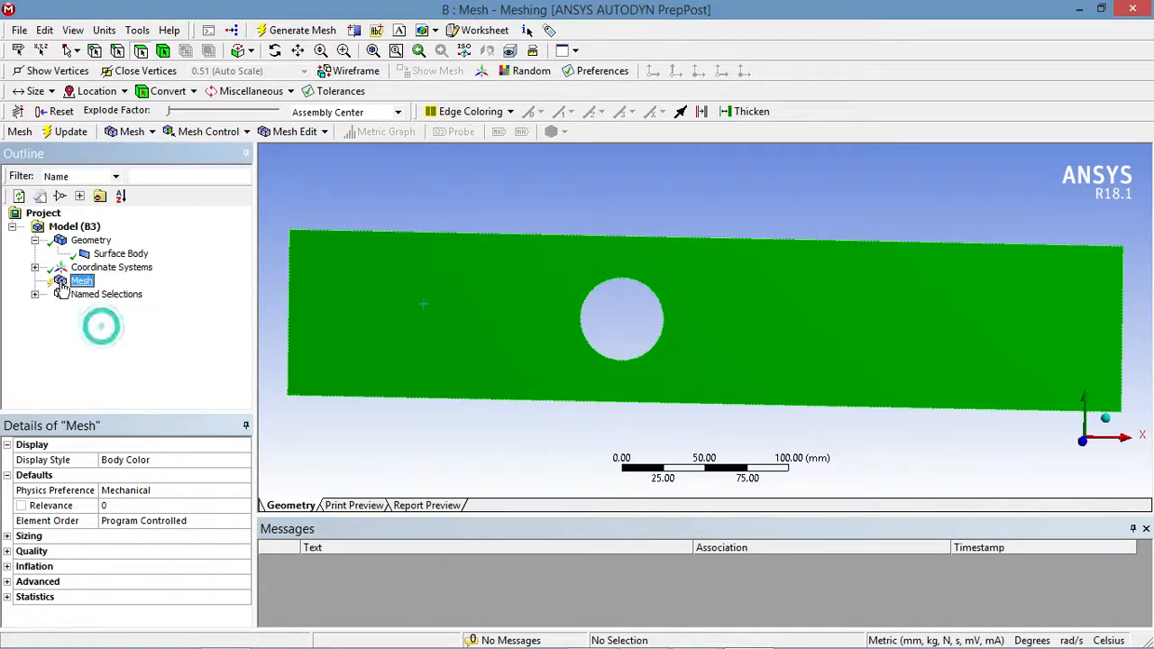
left_click(90, 295)
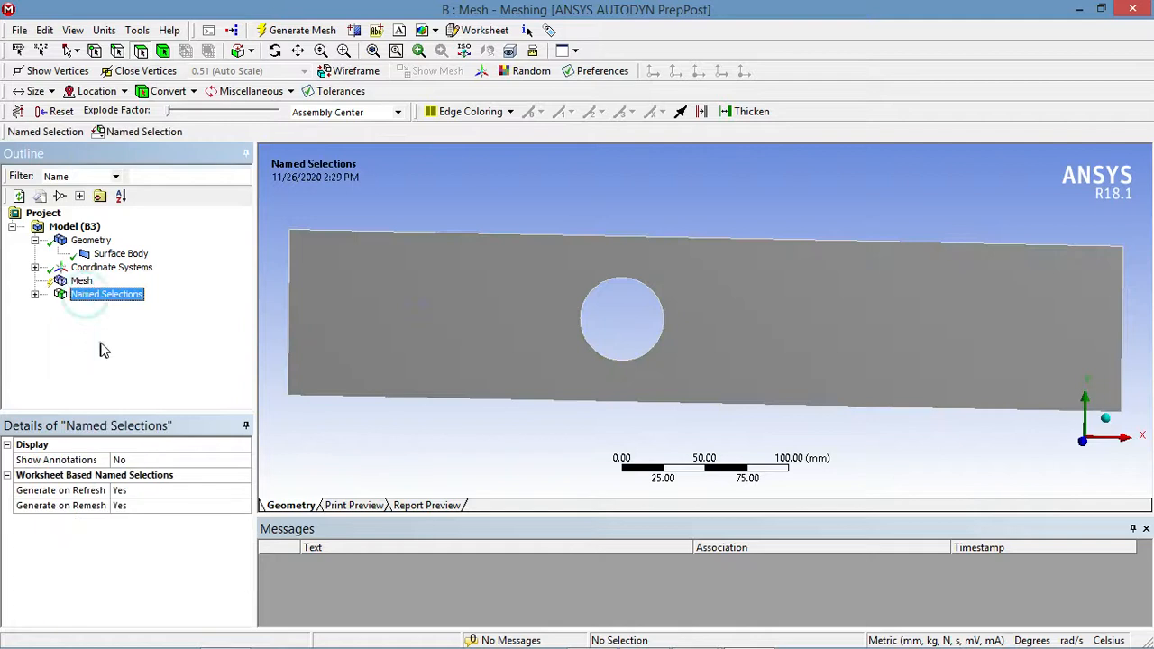
left_click(81, 282)
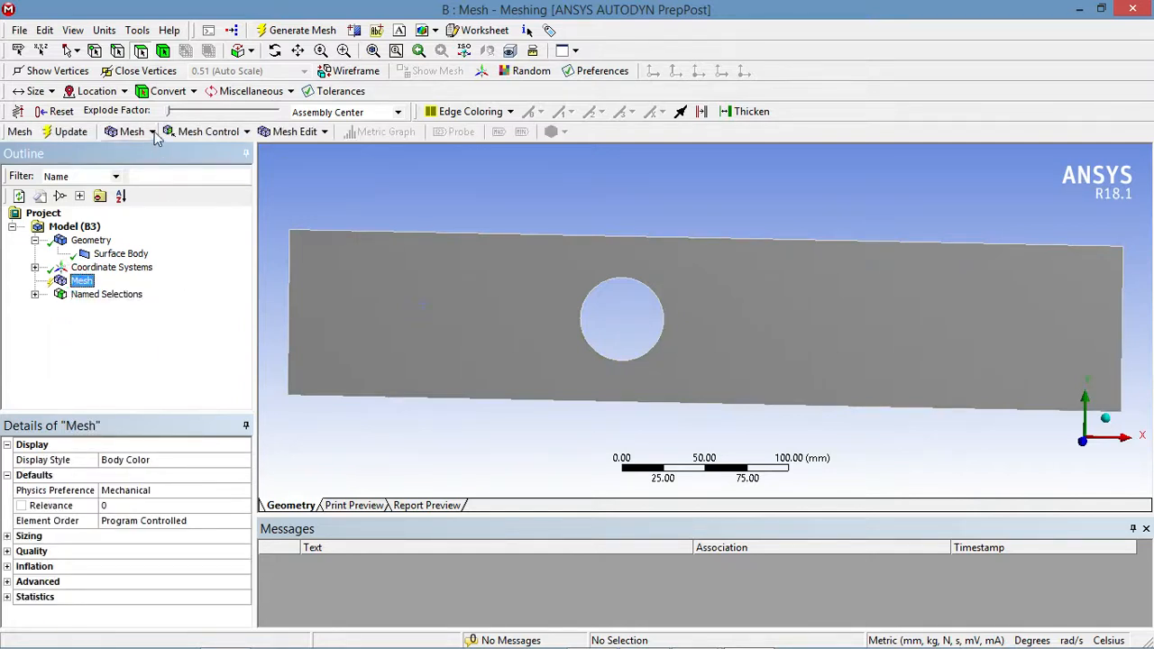
left_click(117, 49)
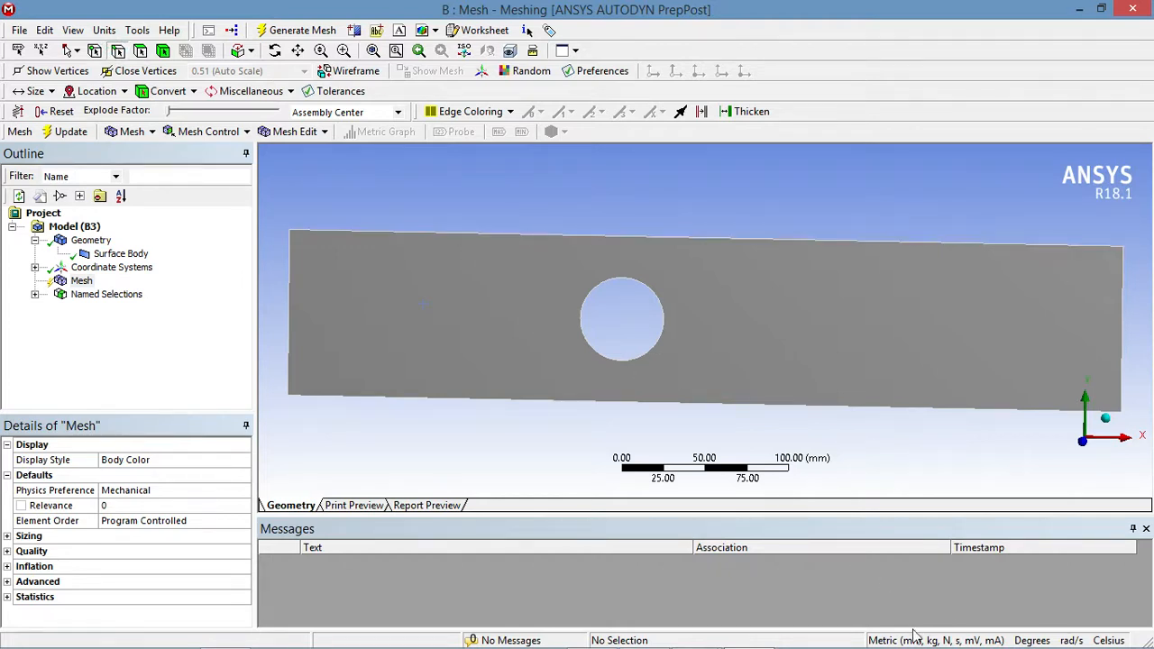
left_click(289, 313)
left_click(1122, 352, "ctrl")
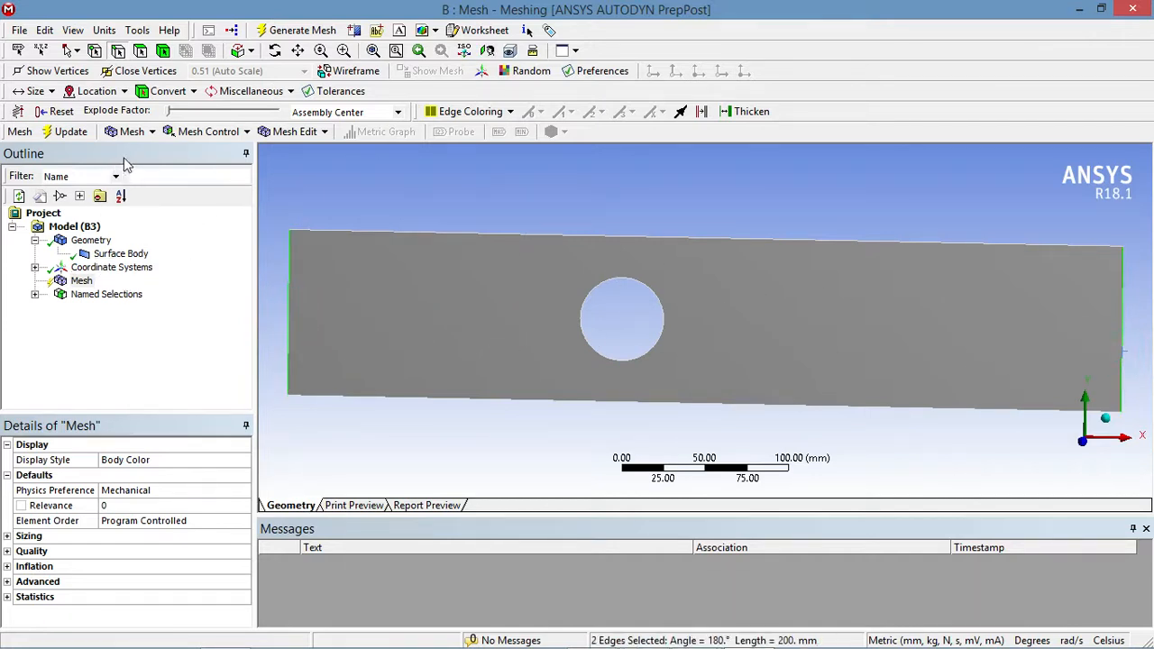
left_click(152, 133)
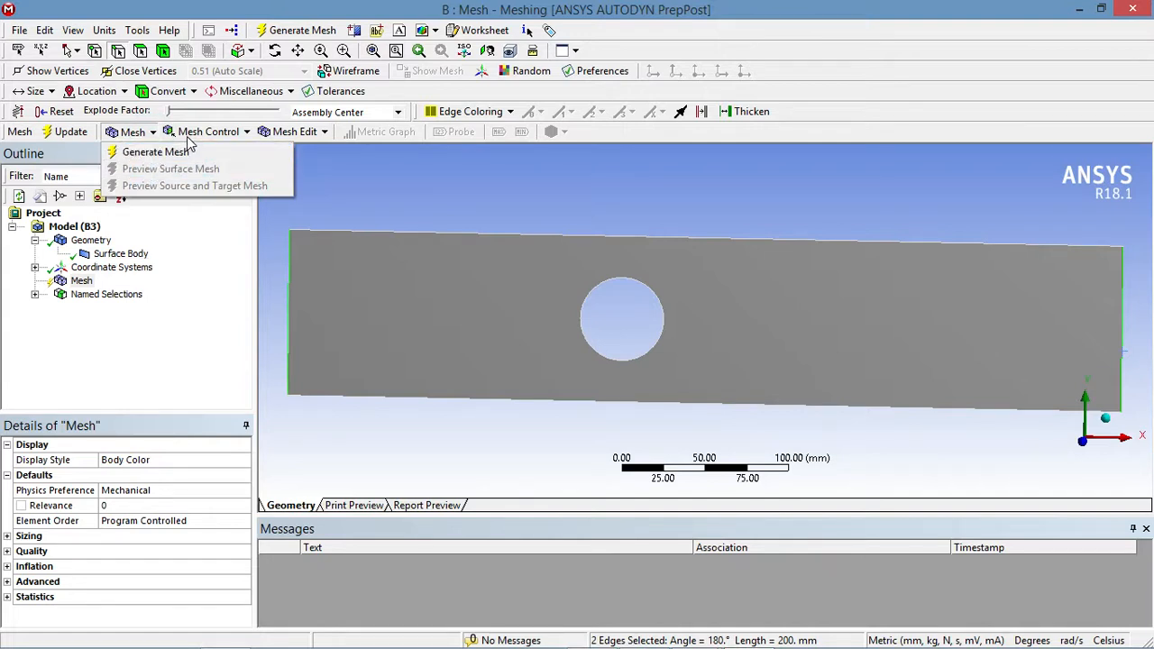
left_click(187, 137)
left_click(191, 187)
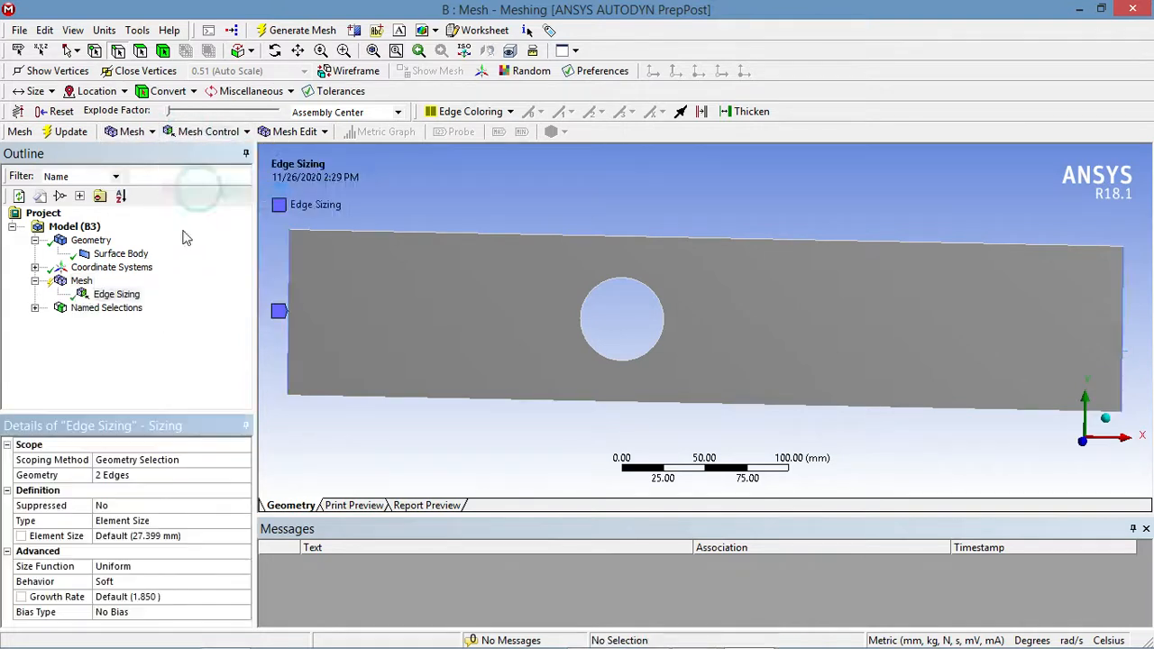
Define the short edges' sizing by Number of Divisions and keep its behavior Soft.
left_click(131, 522)
left_click(243, 521)
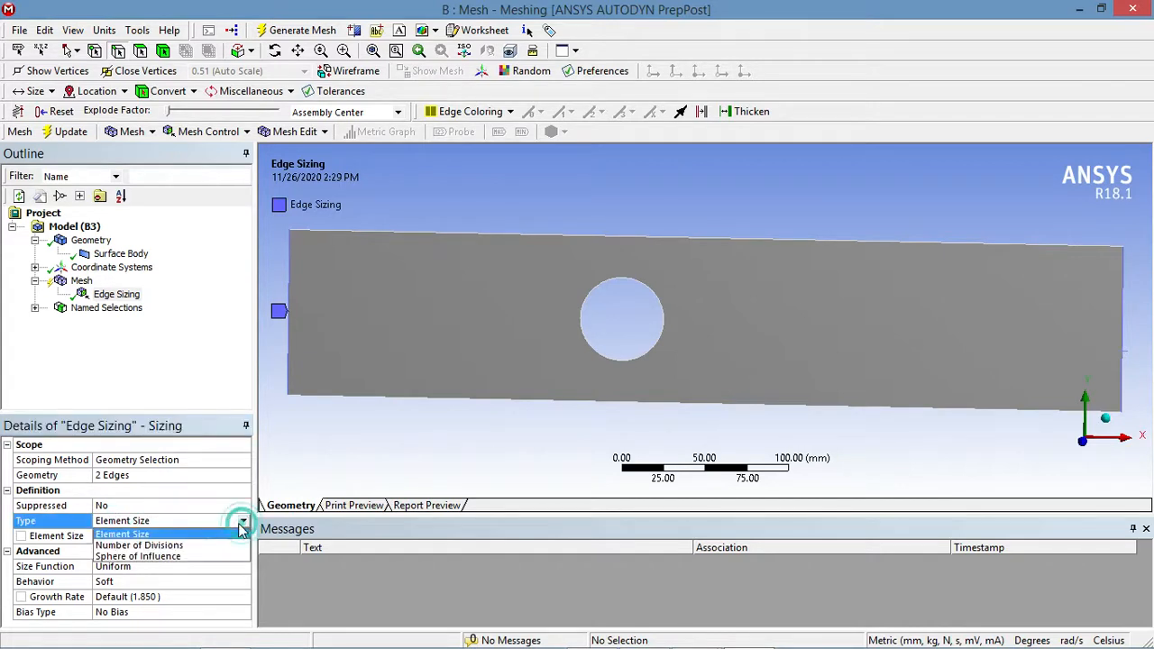
left_click(207, 546)
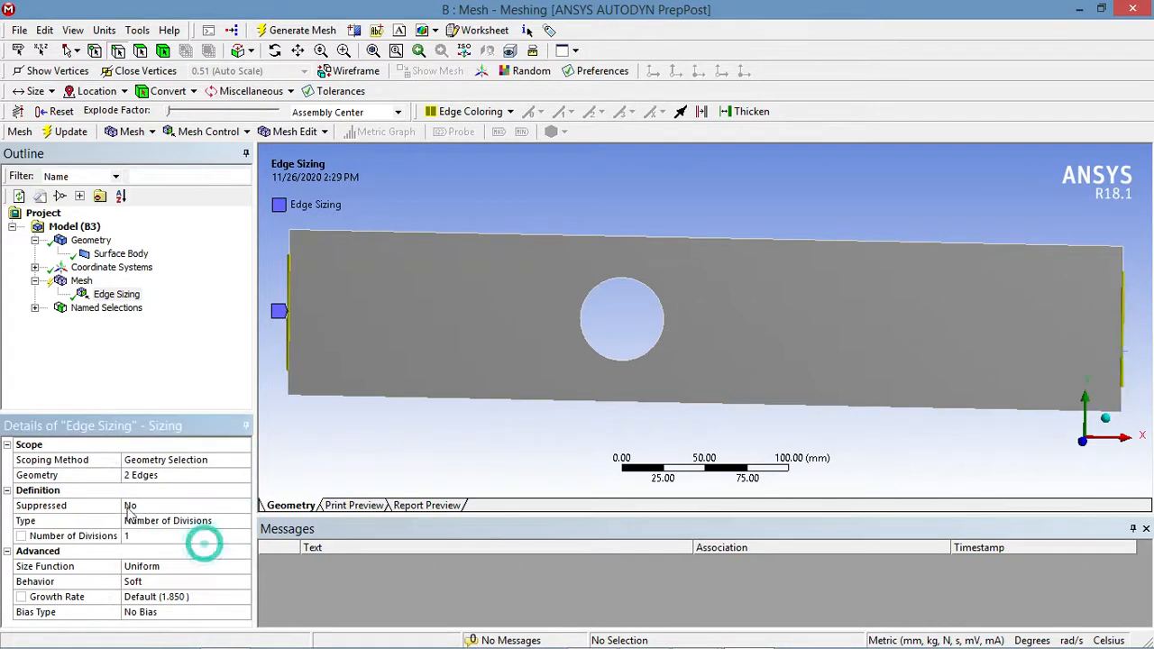
left_click(163, 584)
left_click(243, 582)
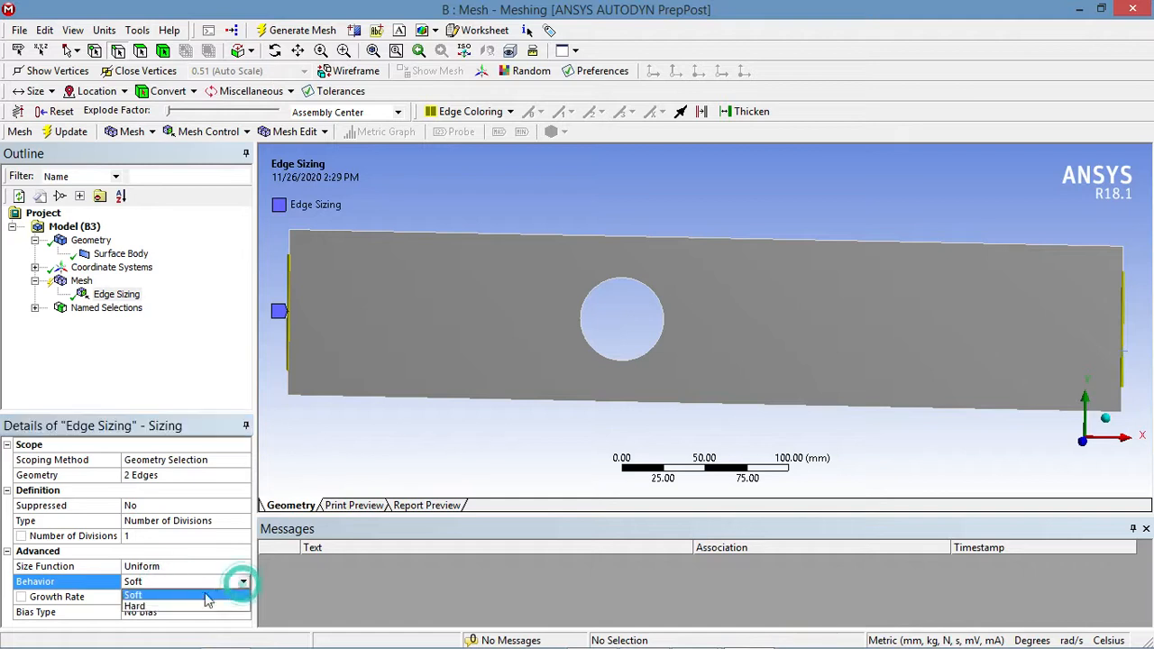
left_click(134, 596)
Try 100 divisions for the edge sizing on the plate's short edges.
left_click(137, 535)
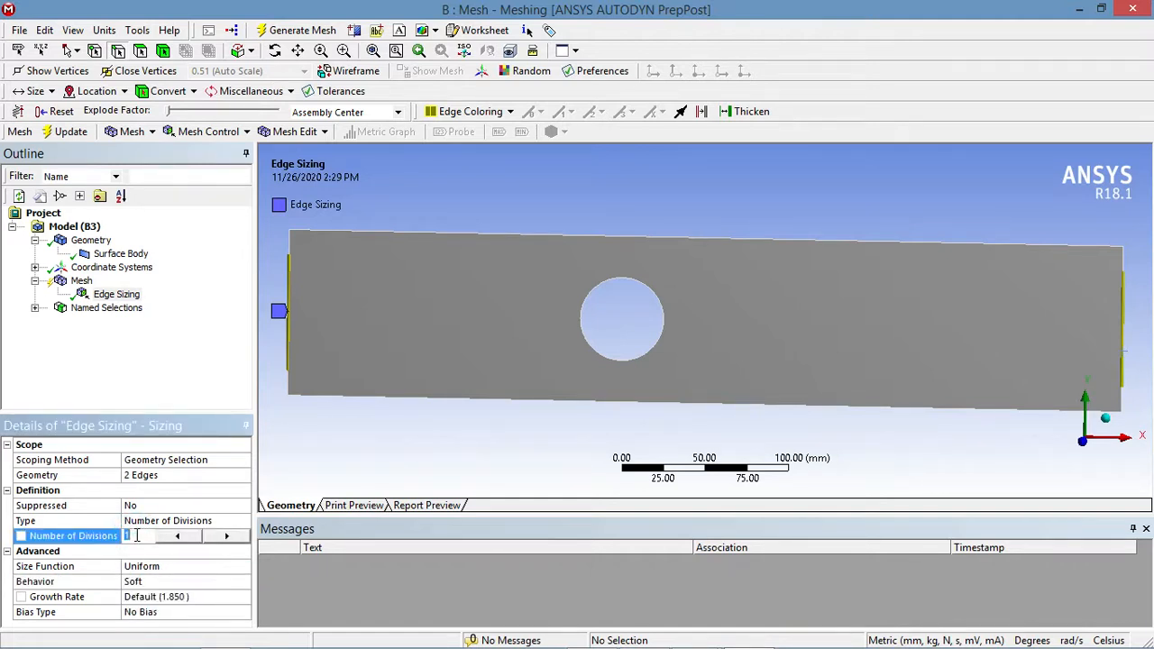
type("00")
left_click(133, 368)
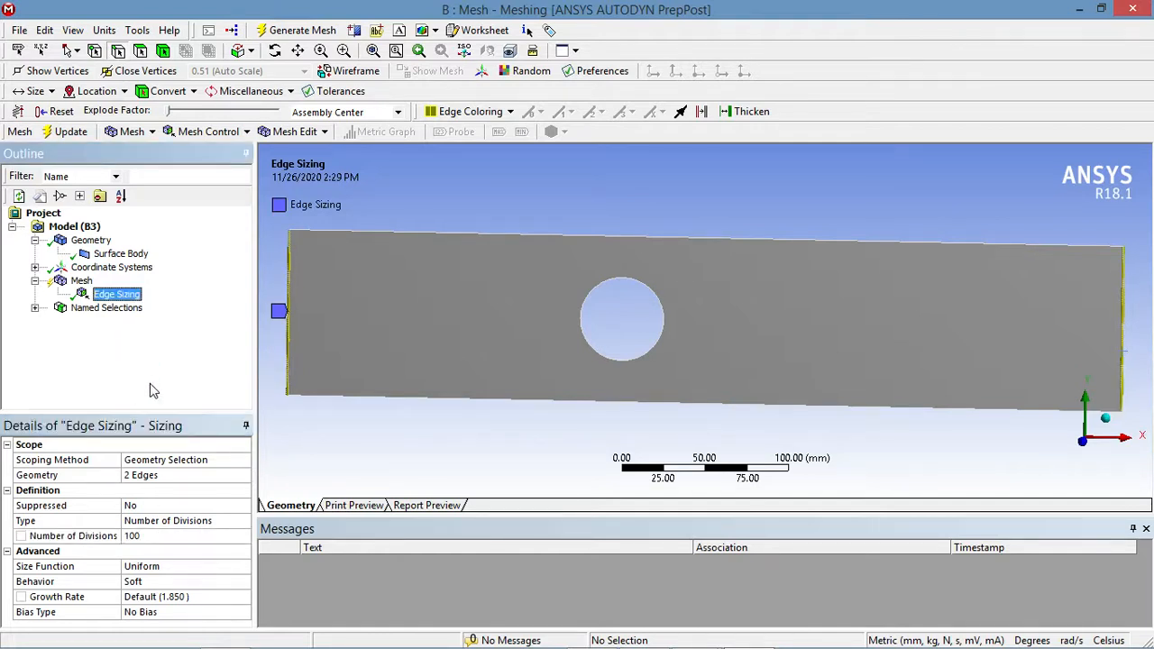
Set the number of divisions for the short edges' sizing to 50.
left_click(162, 536)
type("5")
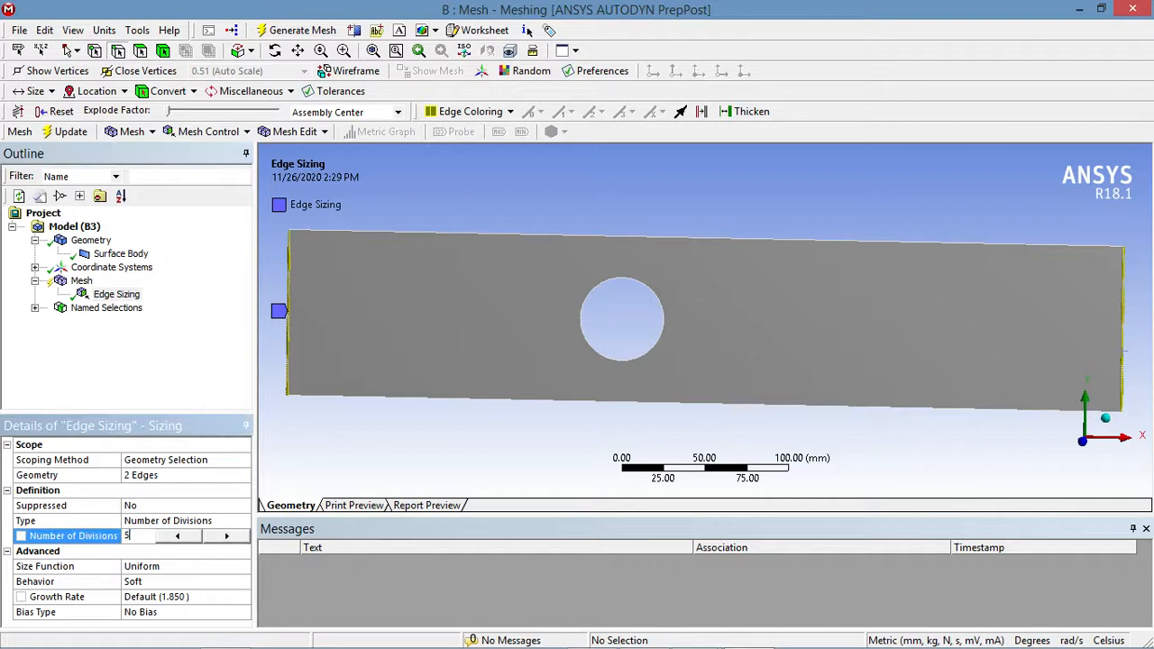
type("0")
left_click(155, 351)
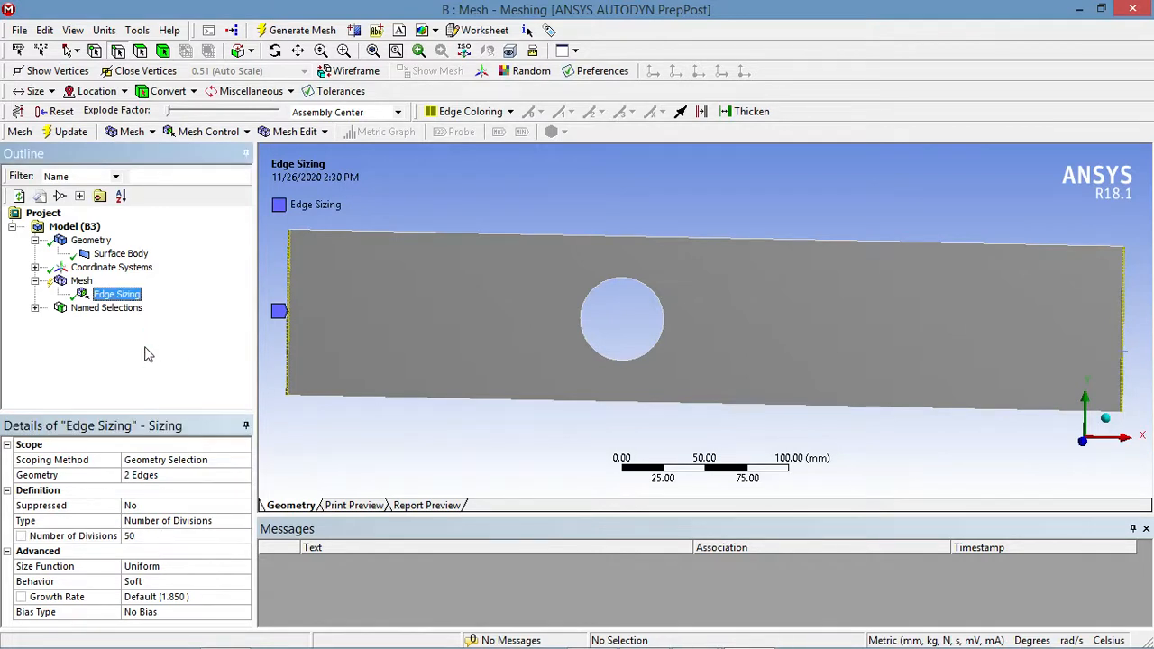
Add a second Sizing mesh control to the plate's upper and lower long edges.
left_click(399, 232)
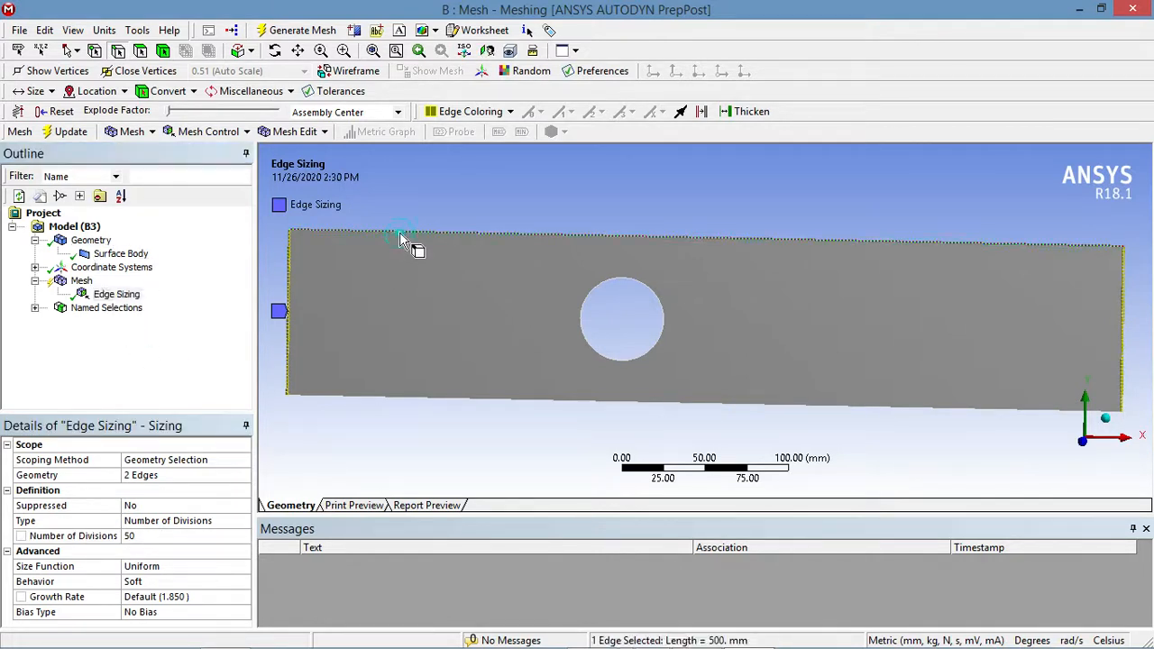
left_click(407, 402, "ctrl")
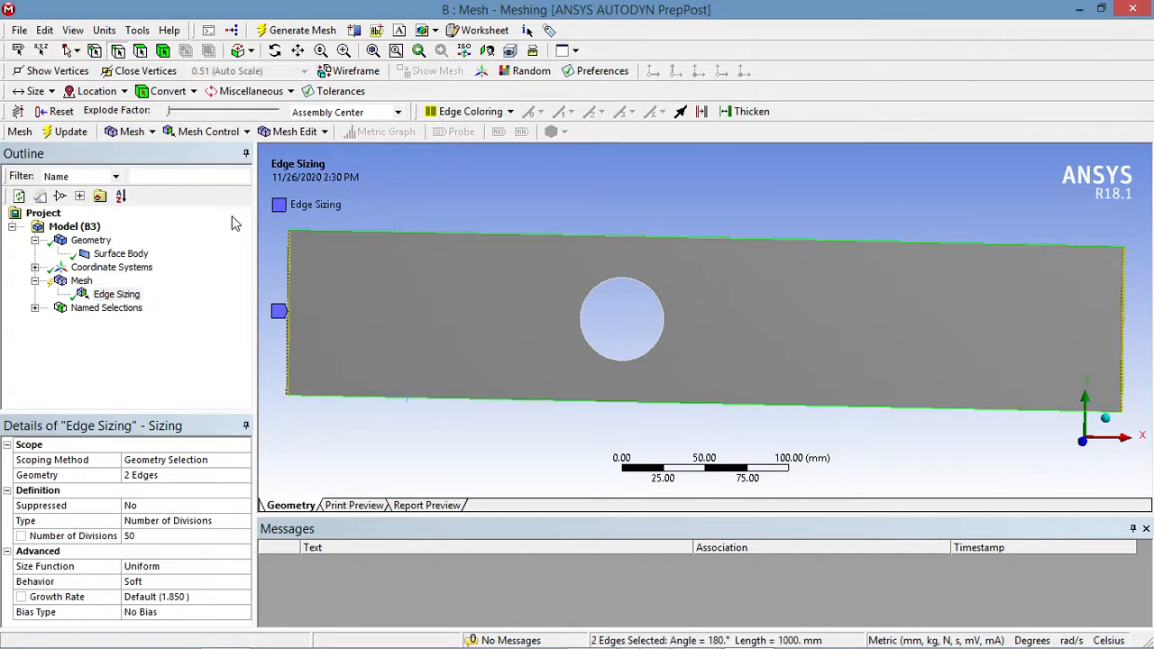
left_click(214, 131)
left_click(203, 191)
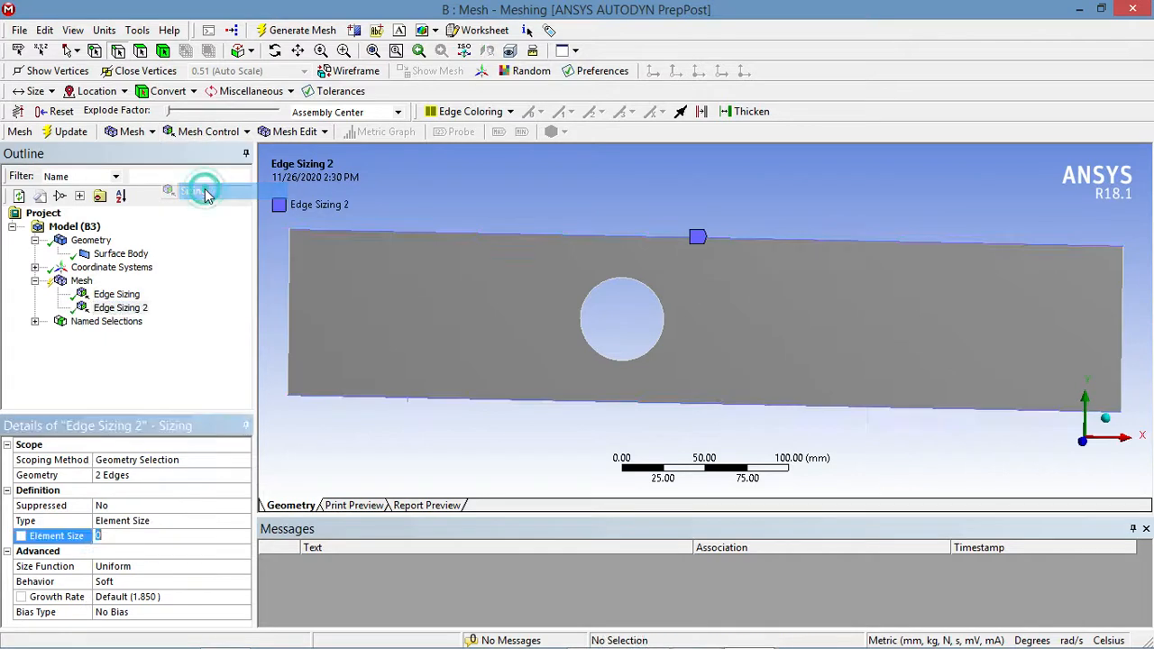
Define the long edges' sizing by Number of Divisions with Hard behavior and set it to 500 divisions.
left_click(163, 520)
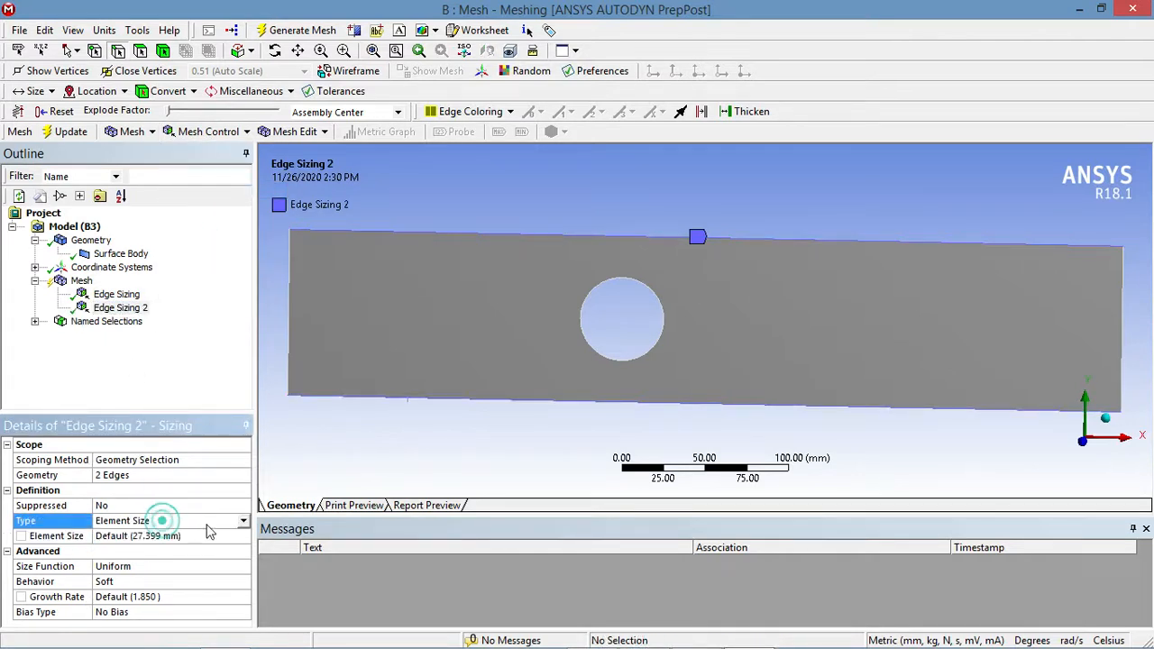
left_click(244, 522)
left_click(192, 537)
left_click(173, 584)
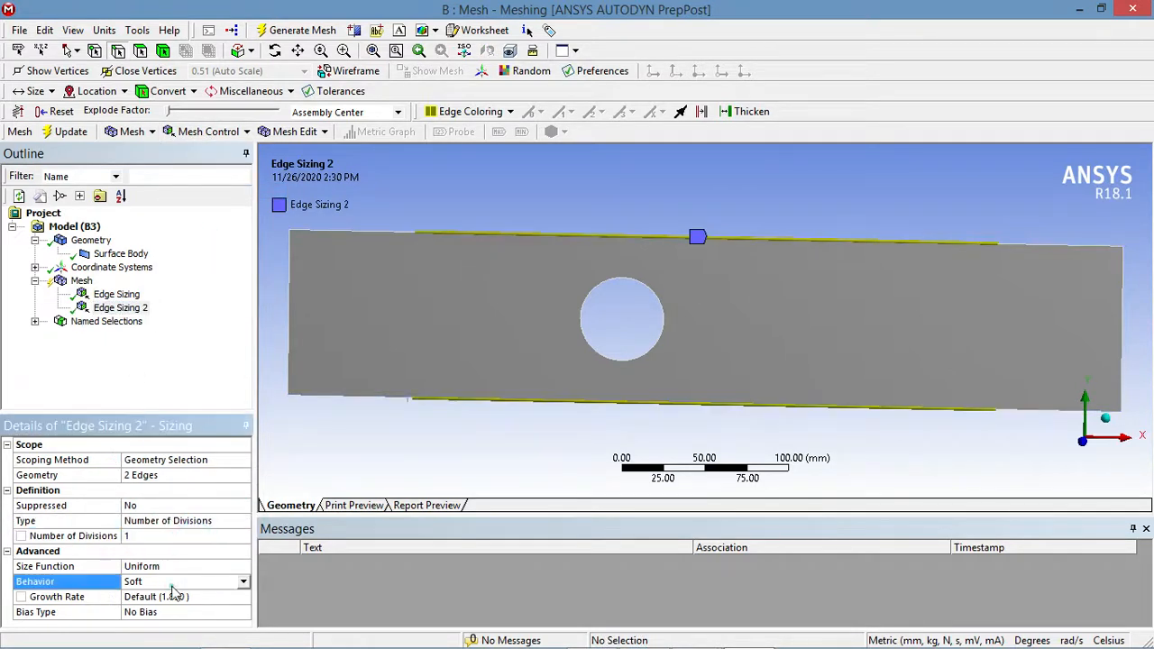
left_click(243, 582)
left_click(193, 612)
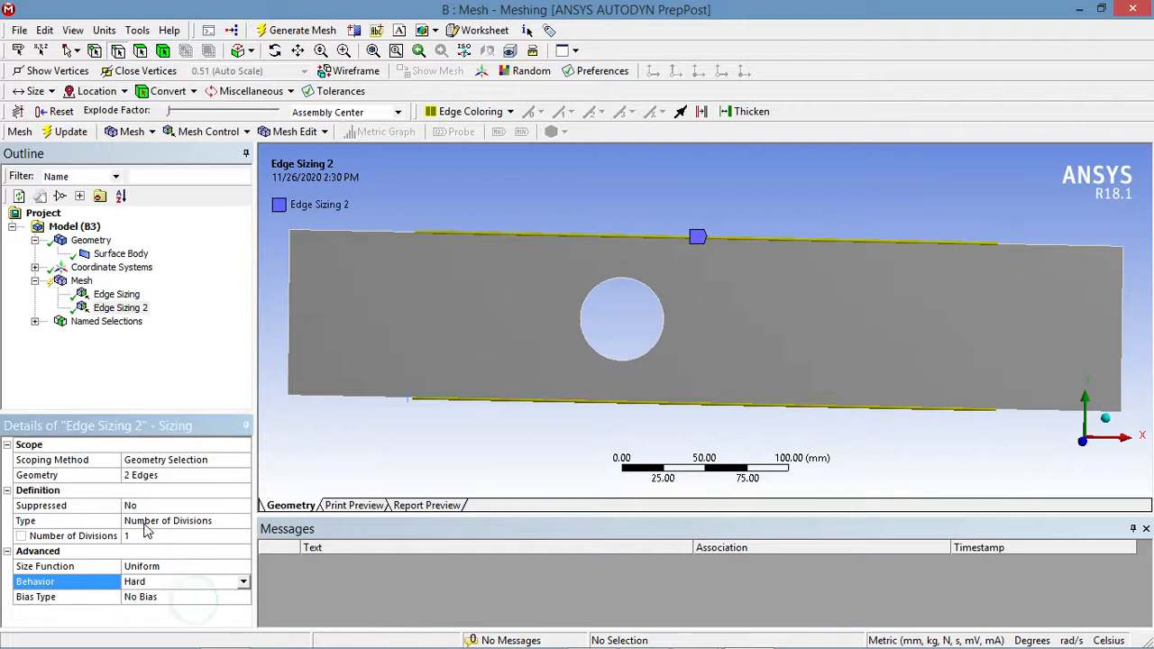
left_click(154, 535)
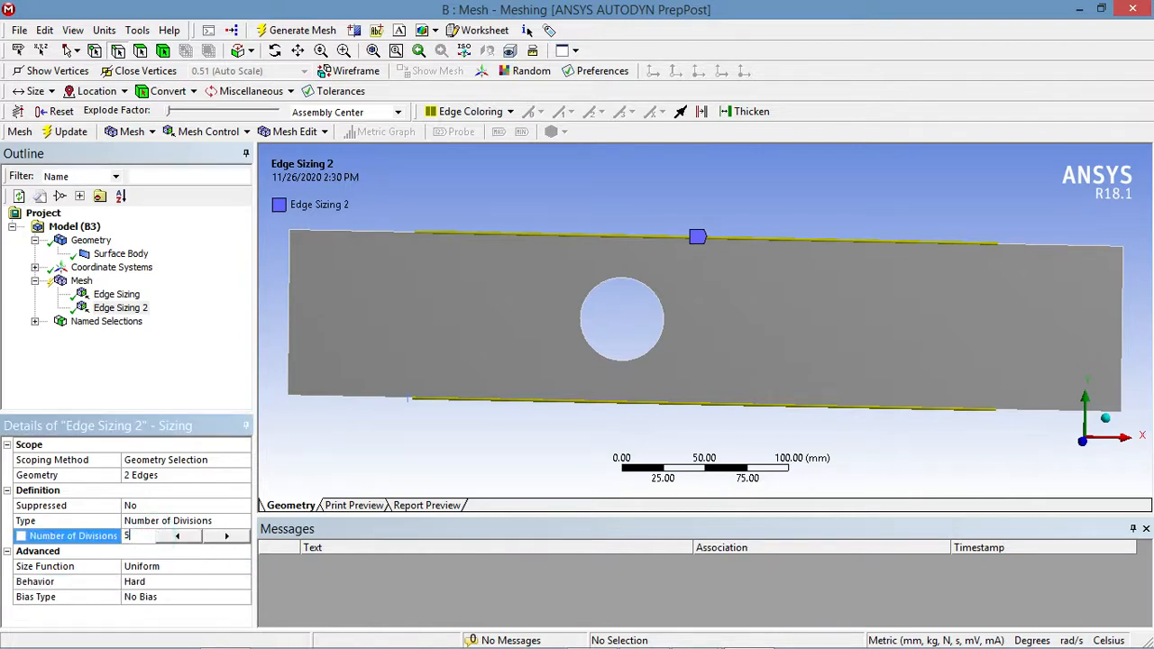
left_click(133, 378)
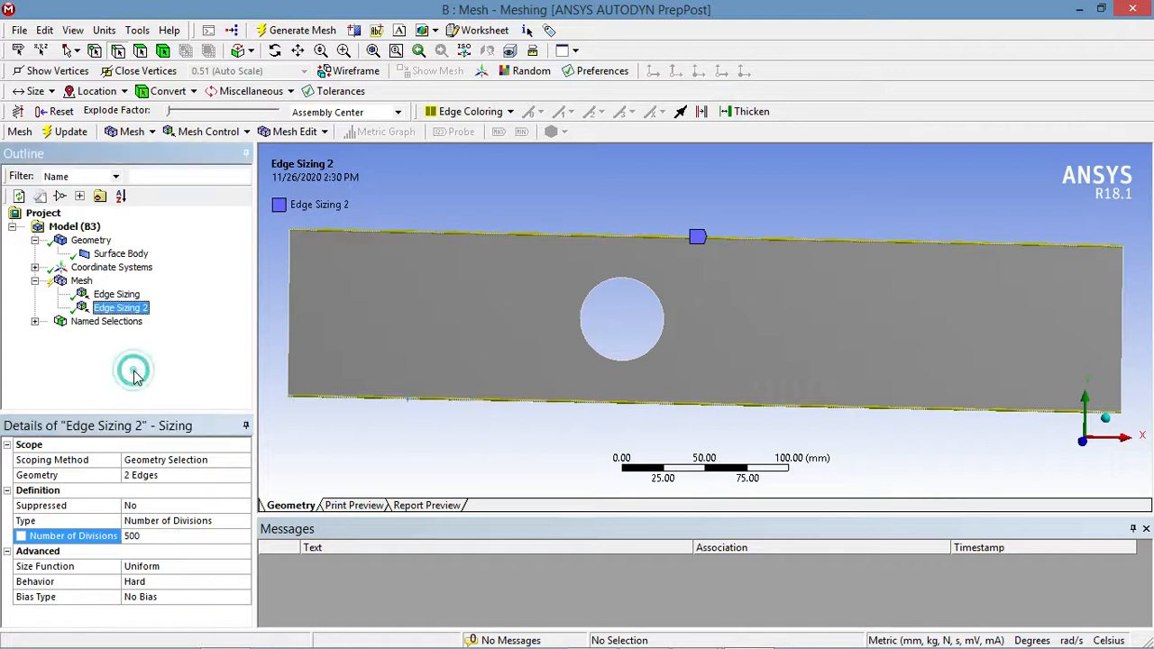
Add a third Sizing mesh control to the circular hole's edge.
left_click(612, 285)
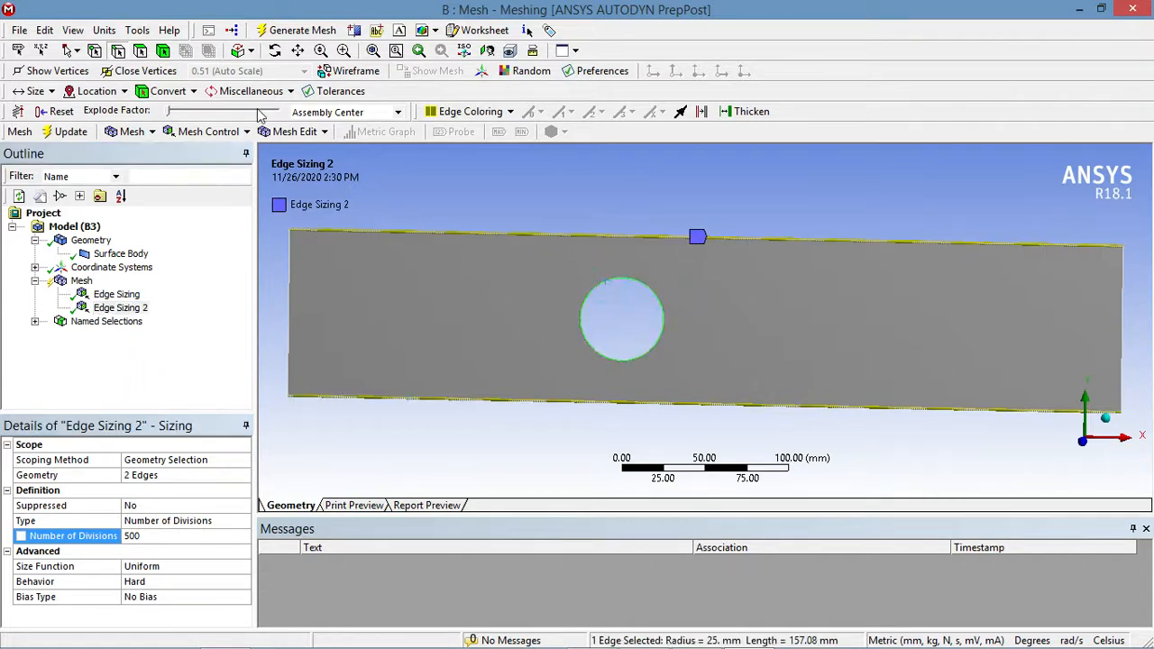
left_click(206, 132)
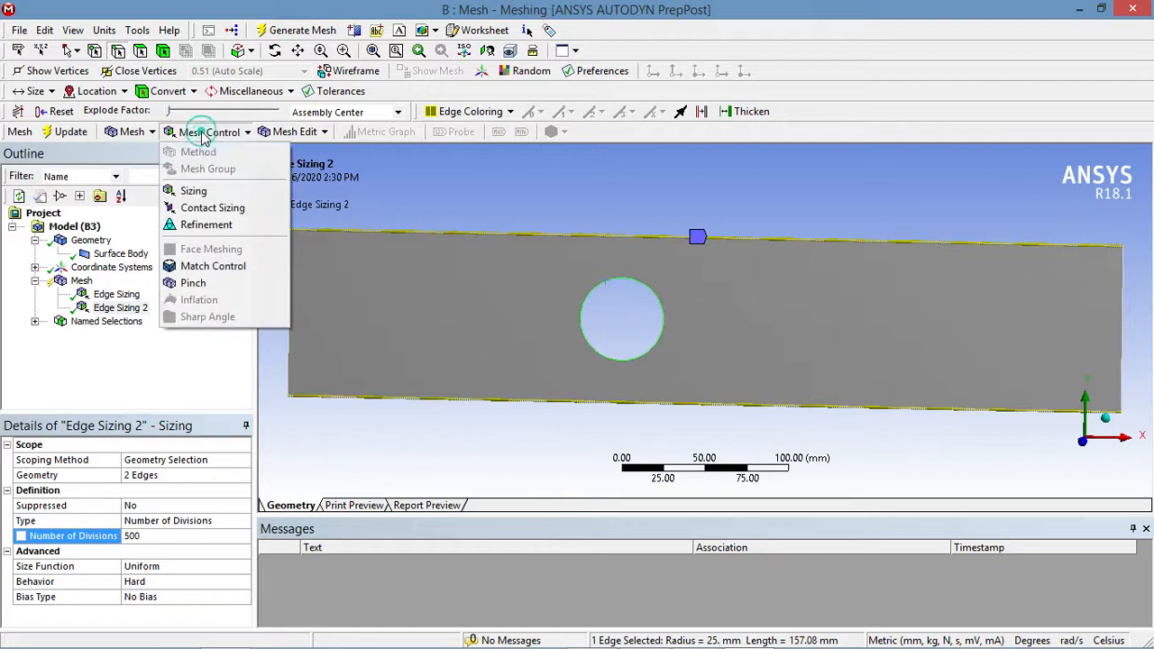
left_click(207, 193)
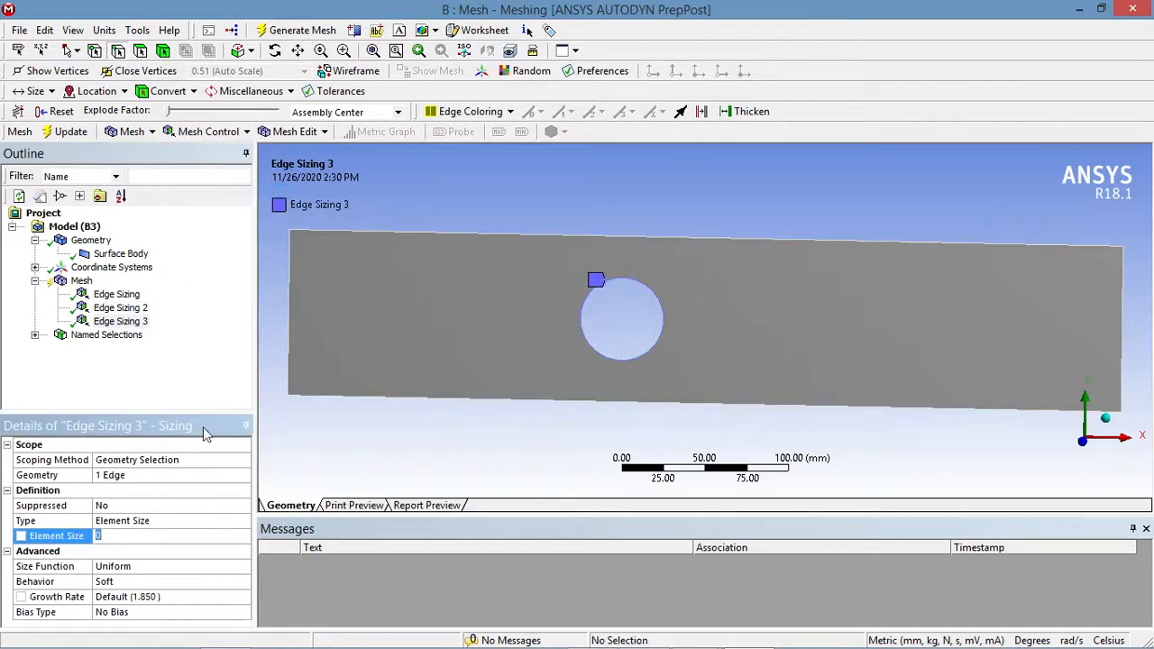
Define the hole edge's sizing by Number of Divisions with Hard behavior and set it to 100 divisions.
left_click(147, 521)
left_click(244, 522)
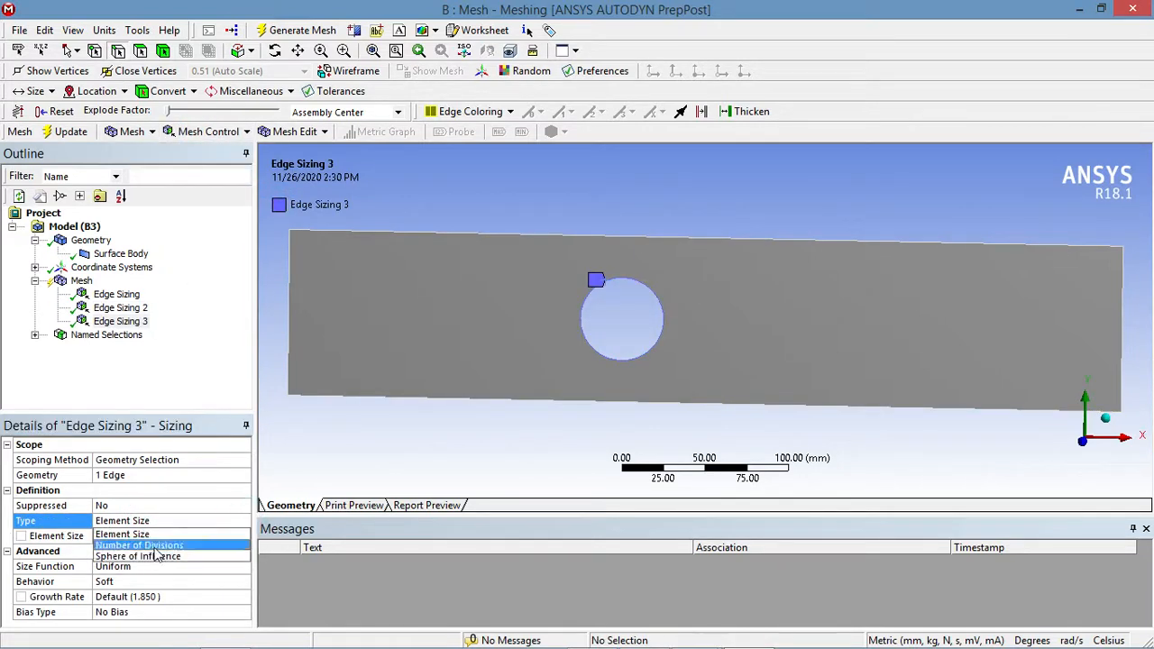
left_click(144, 545)
left_click(158, 582)
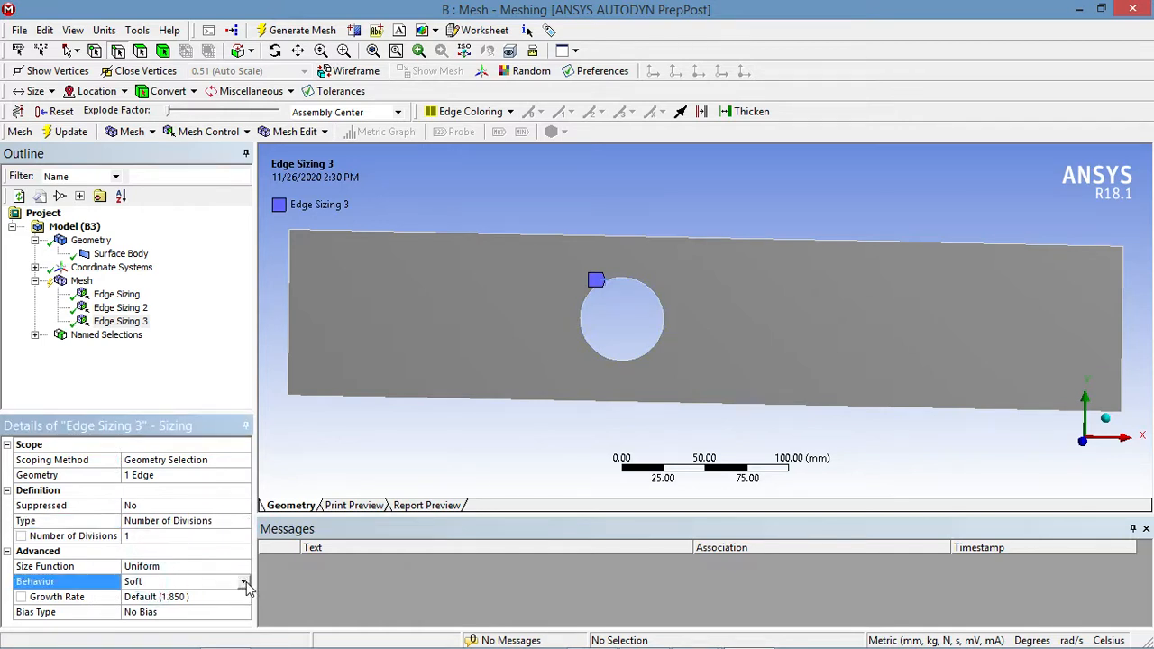
left_click(244, 583)
left_click(194, 602)
left_click(171, 537)
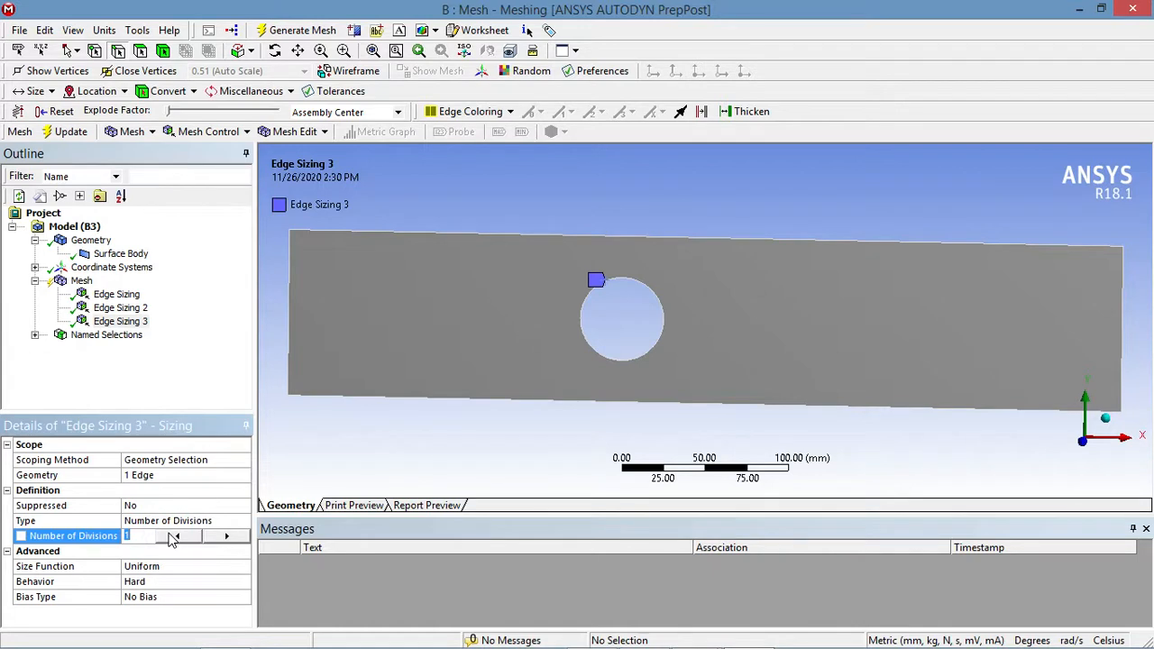
type("1")
left_click(136, 364)
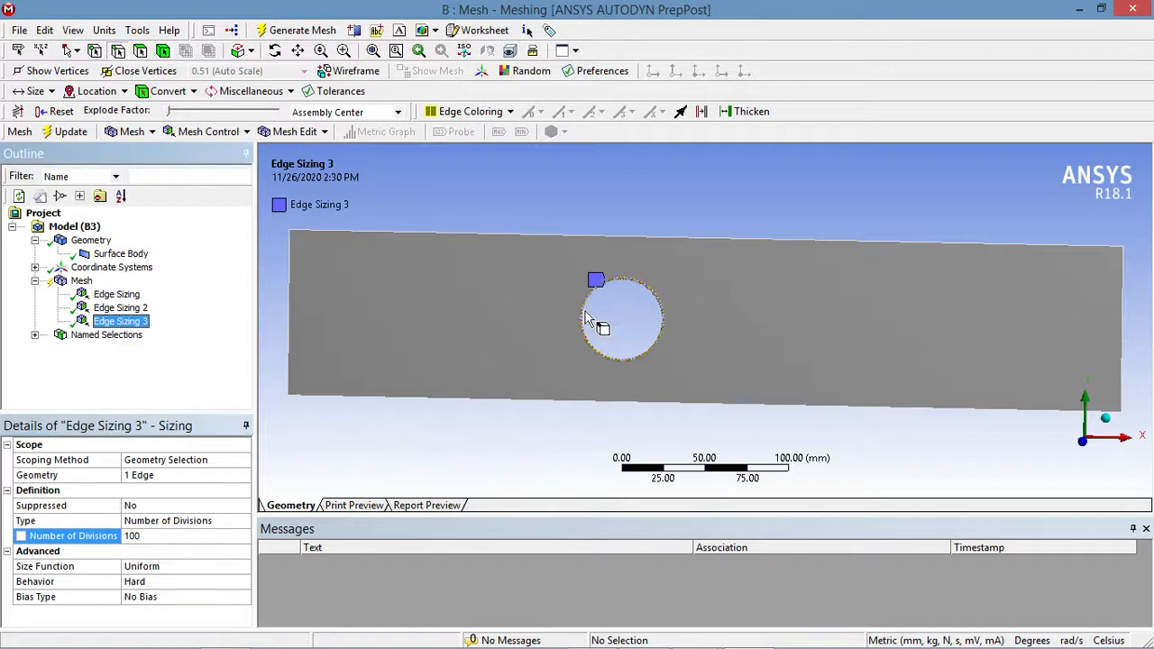
Generate the mesh with the three edge sizings and move the mesh status window aside.
left_click(158, 365)
left_click(149, 385)
left_click(295, 31)
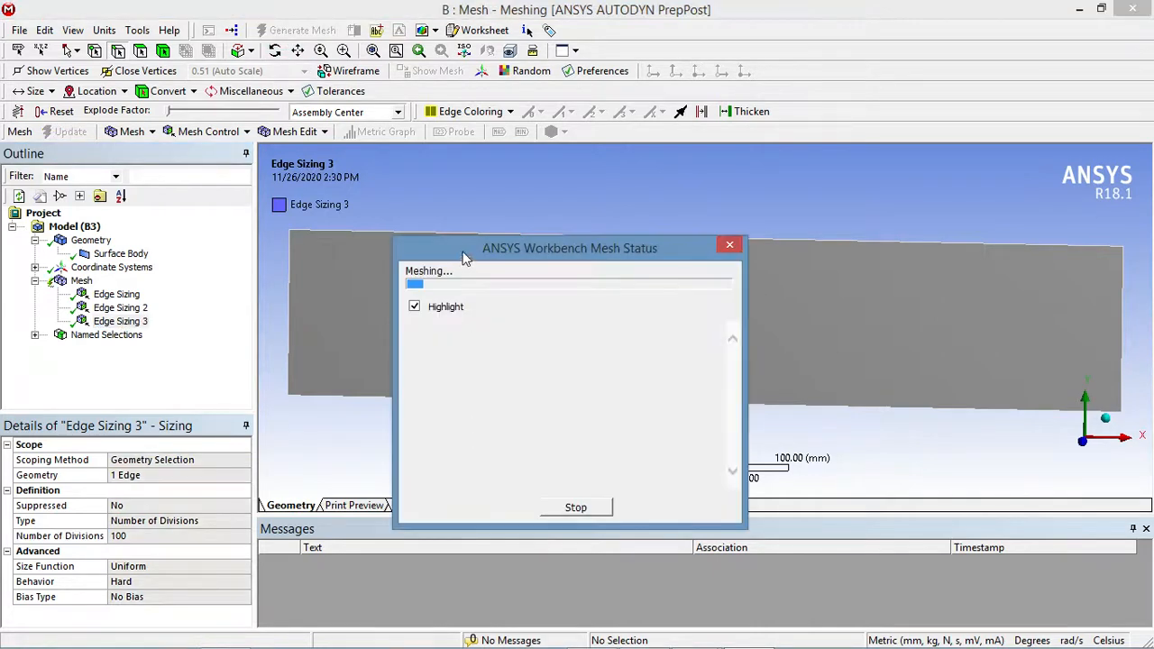
left_click_drag(464, 261, 167, 230)
mouse_move(577, 647)
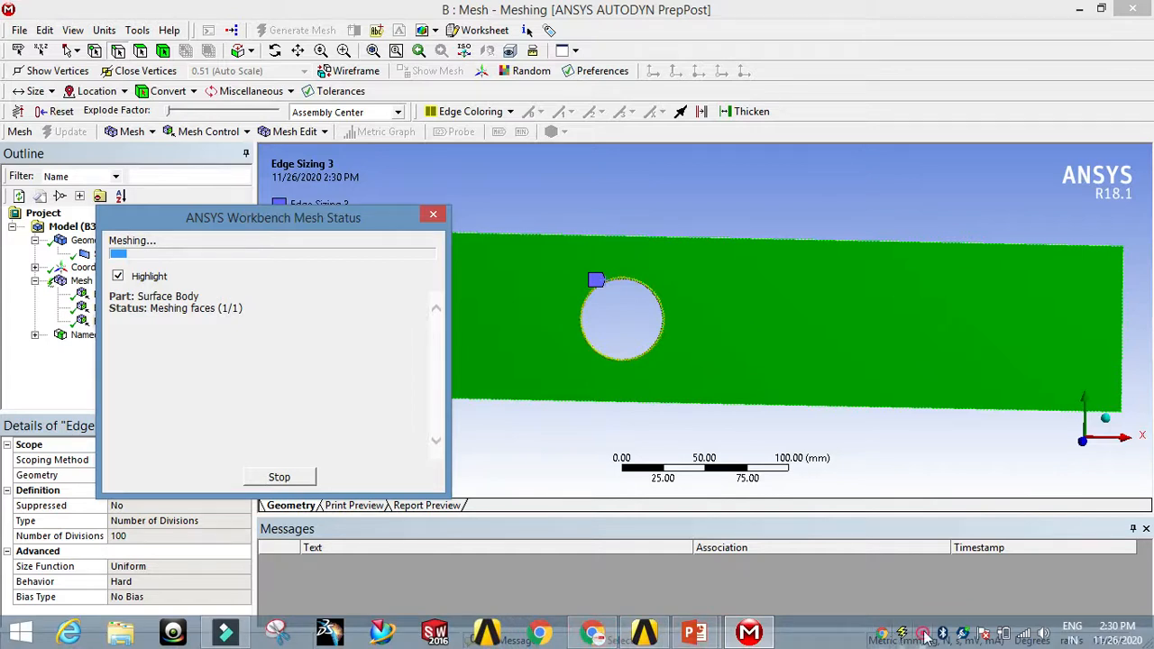
right_click(926, 636)
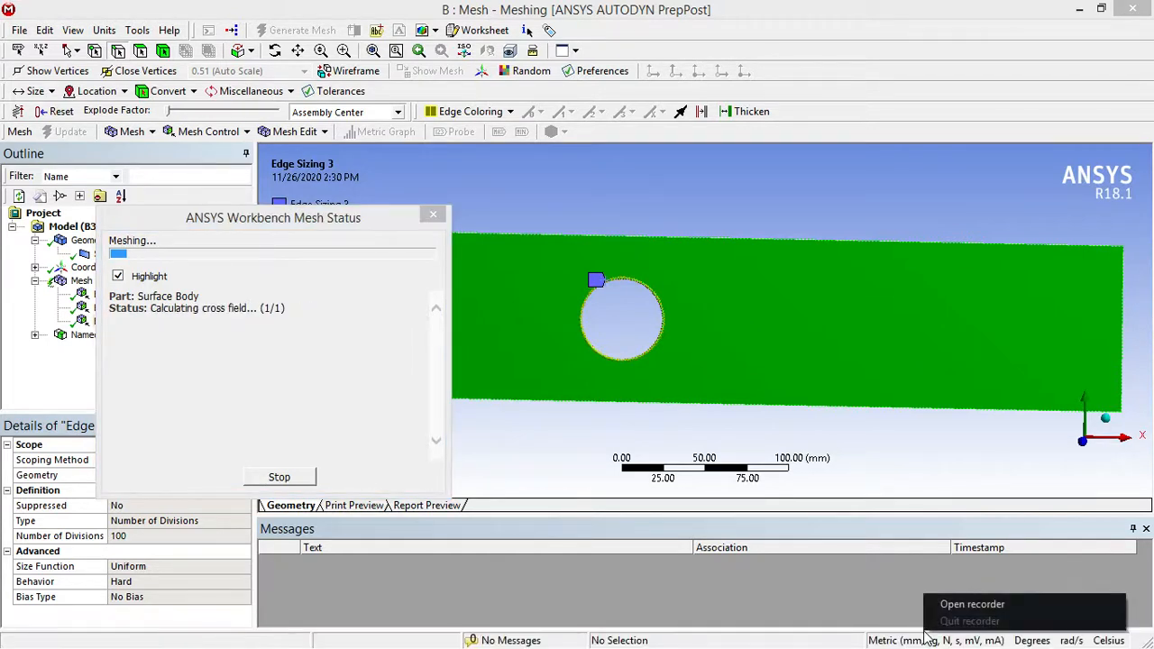
left_click(967, 605)
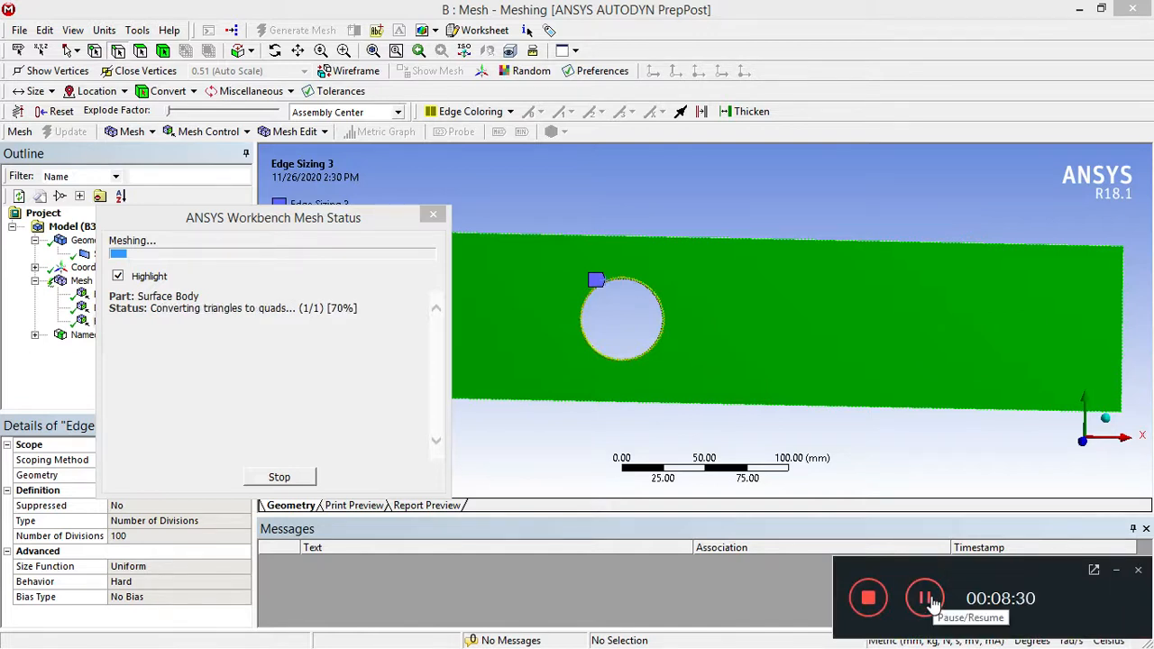
left_click(928, 601)
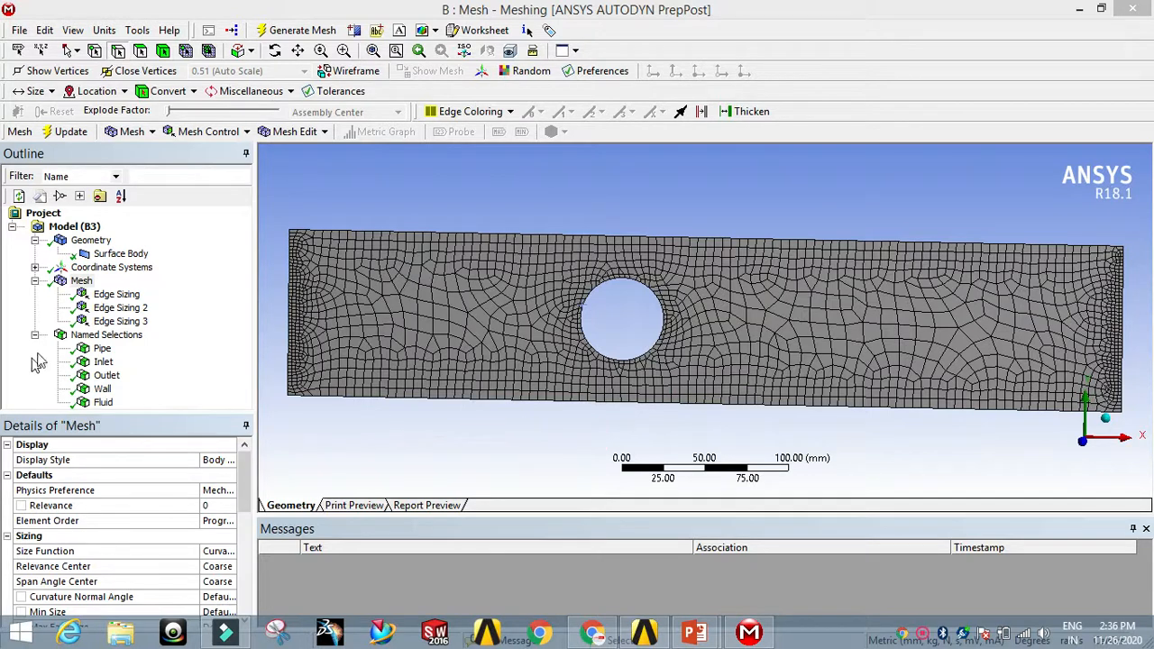
Insert a Refinement mesh control on the circular hole's edge and set its refinement level to 3.
left_click(86, 282)
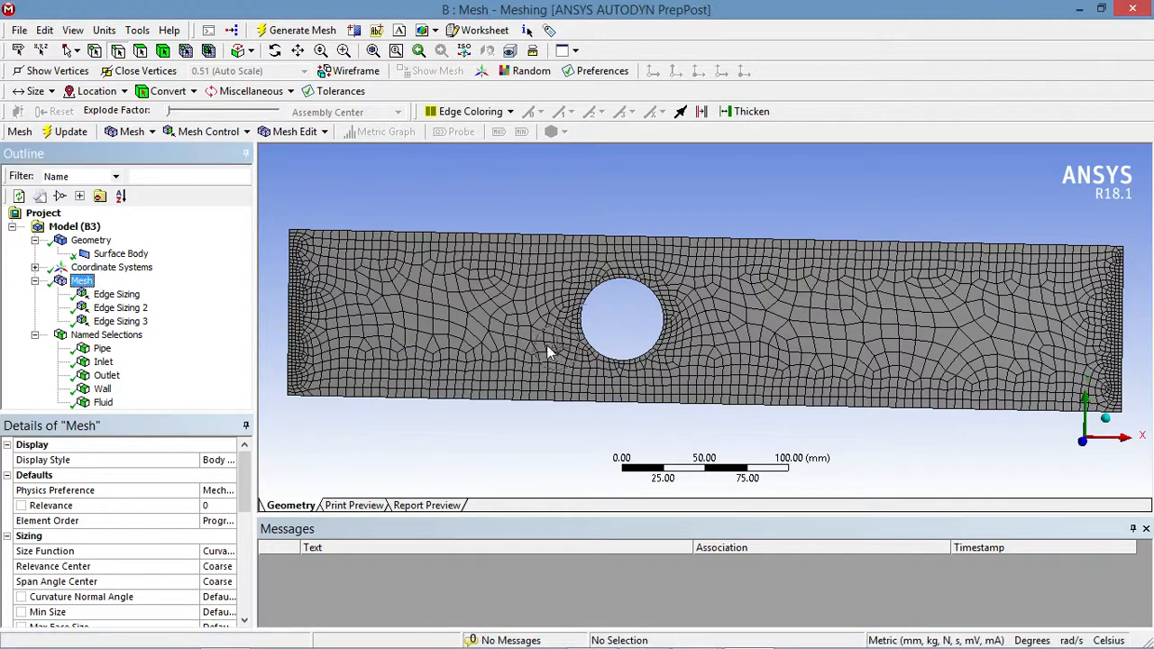
left_click(586, 338)
right_click(585, 338)
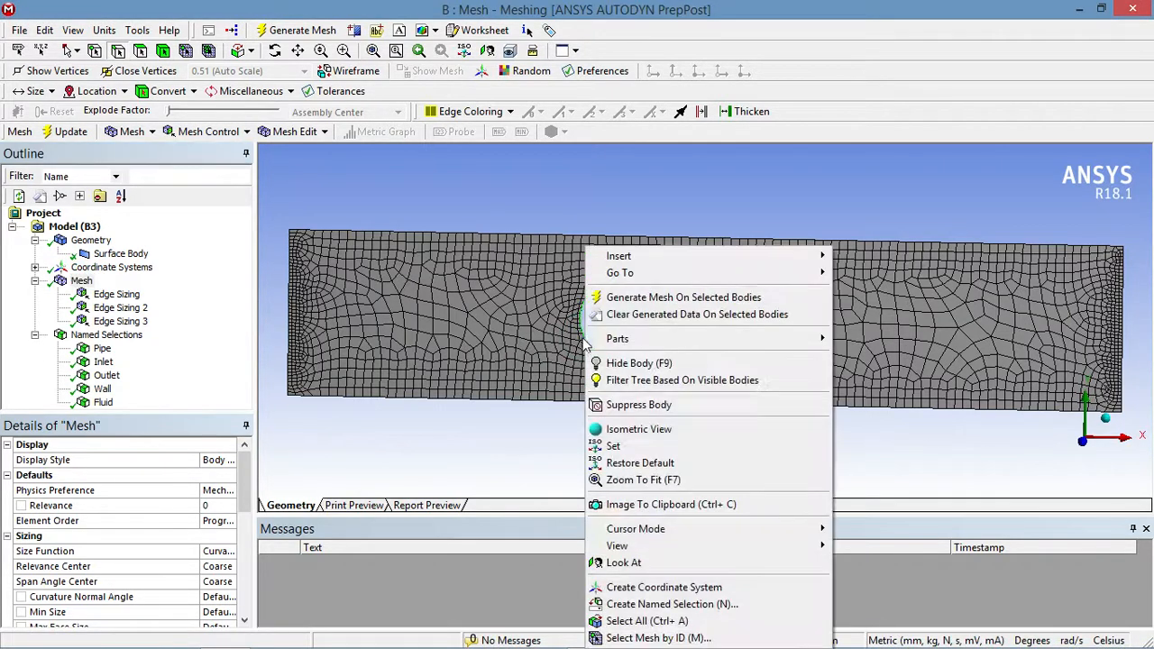
mouse_move(624, 259)
left_click(873, 290)
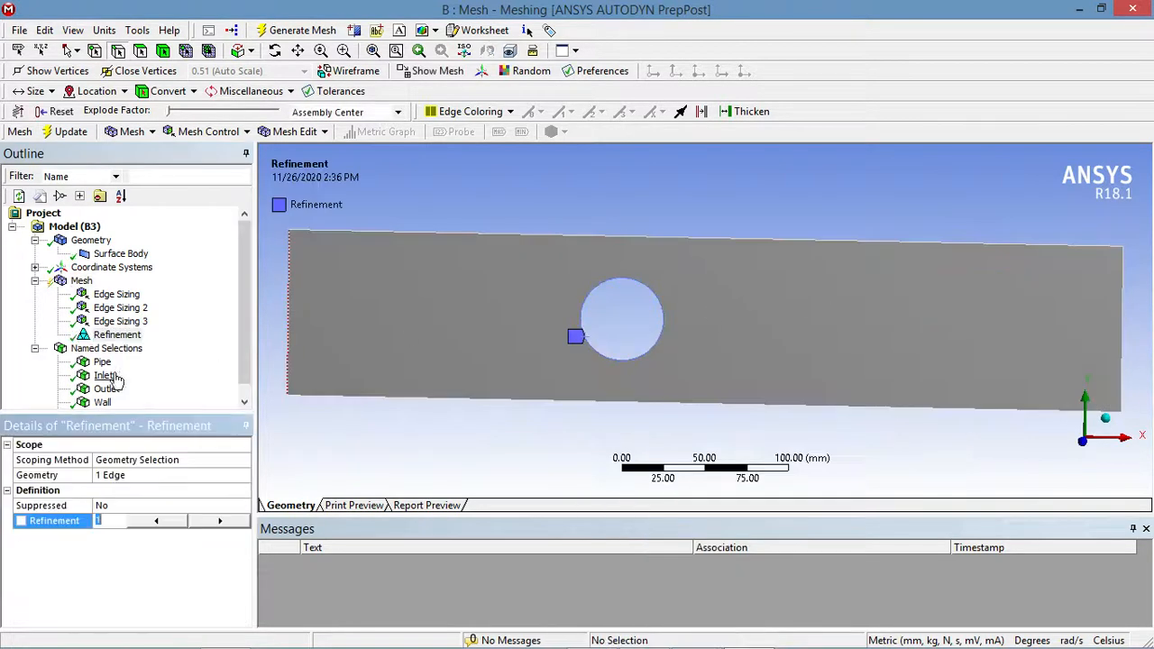
left_click(149, 523)
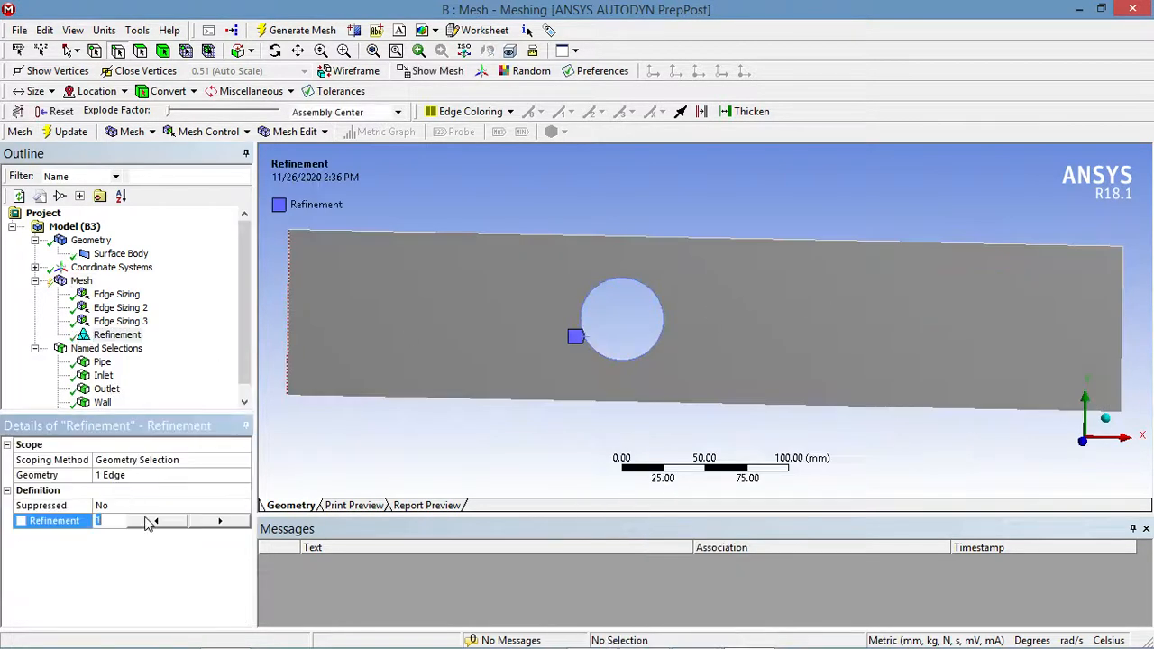
left_click(198, 530)
left_click(193, 529)
left_click(193, 310)
Regenerate the mesh with the refinement and inspect the elements around the hole.
left_click(285, 32)
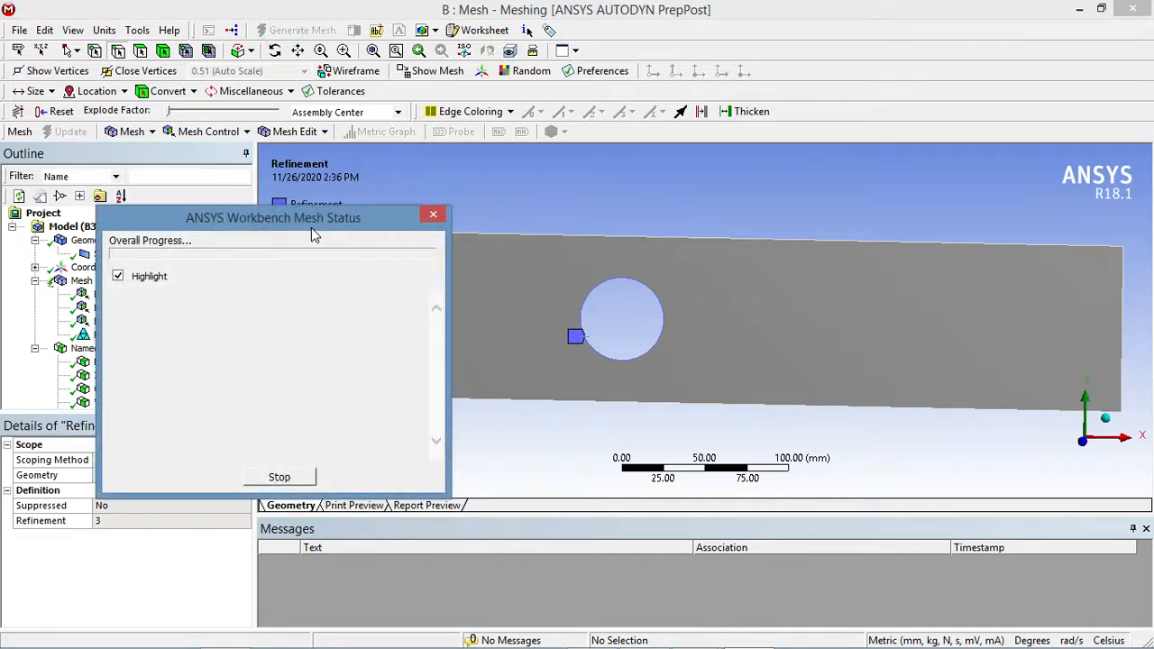
left_click(80, 282)
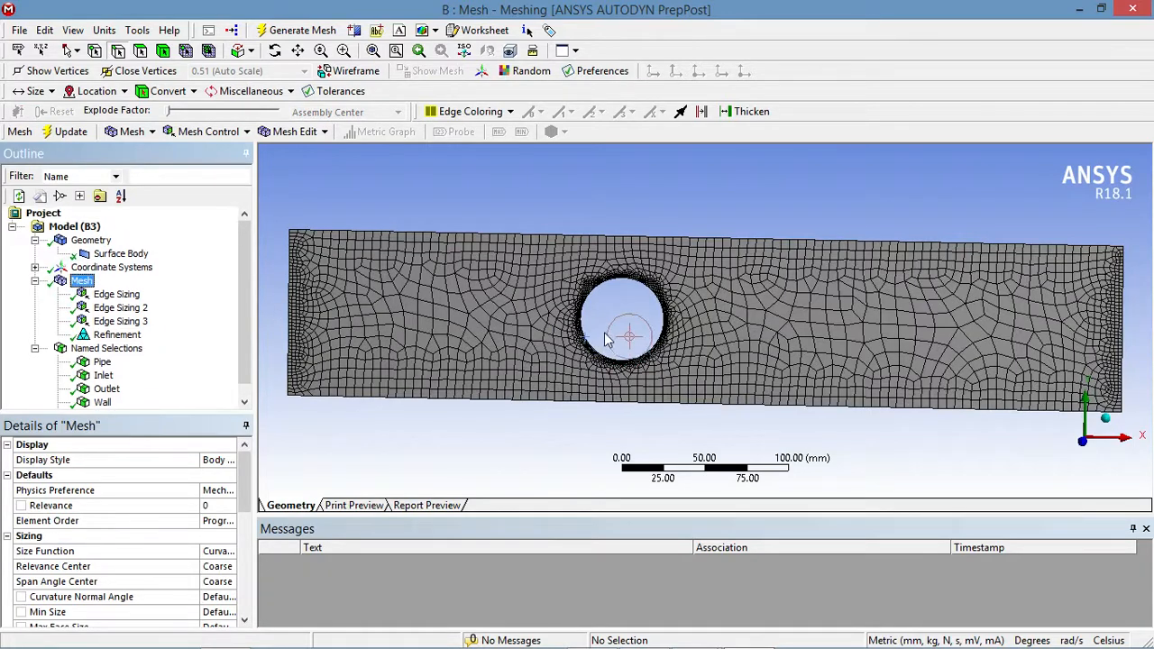
scroll(552, 207, "up", 5)
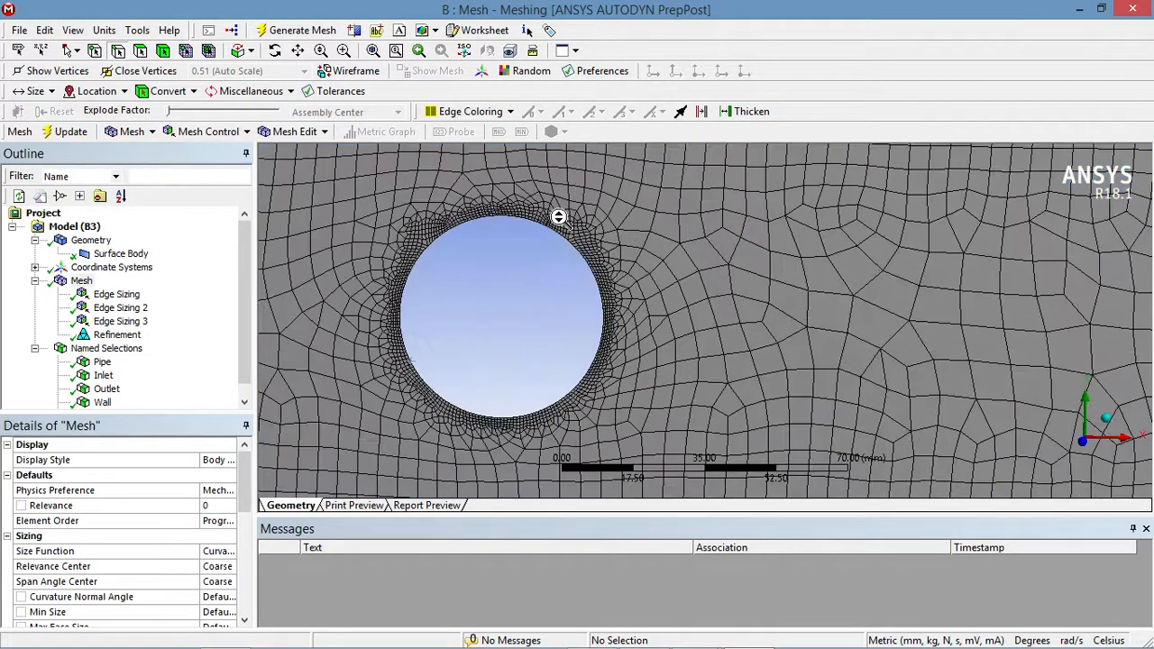
scroll(559, 217, "down", 5)
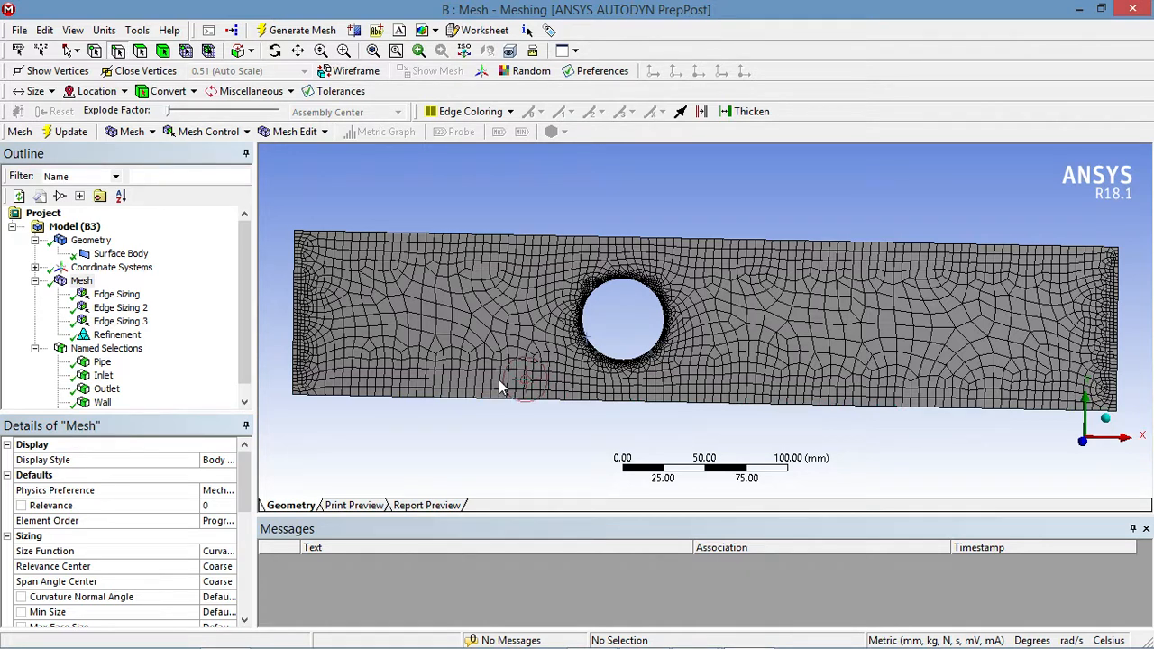
Set the number of divisions for the long edges' sizing to 200, regenerate the mesh and display it.
left_click(117, 321)
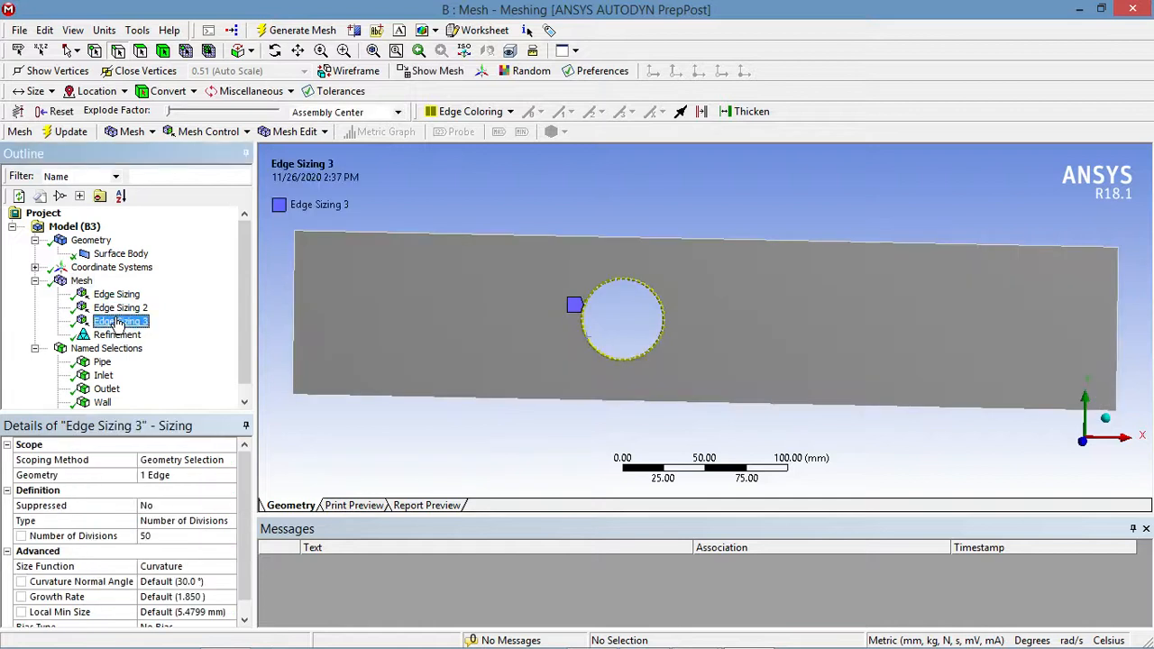
left_click(115, 308)
left_click(115, 295)
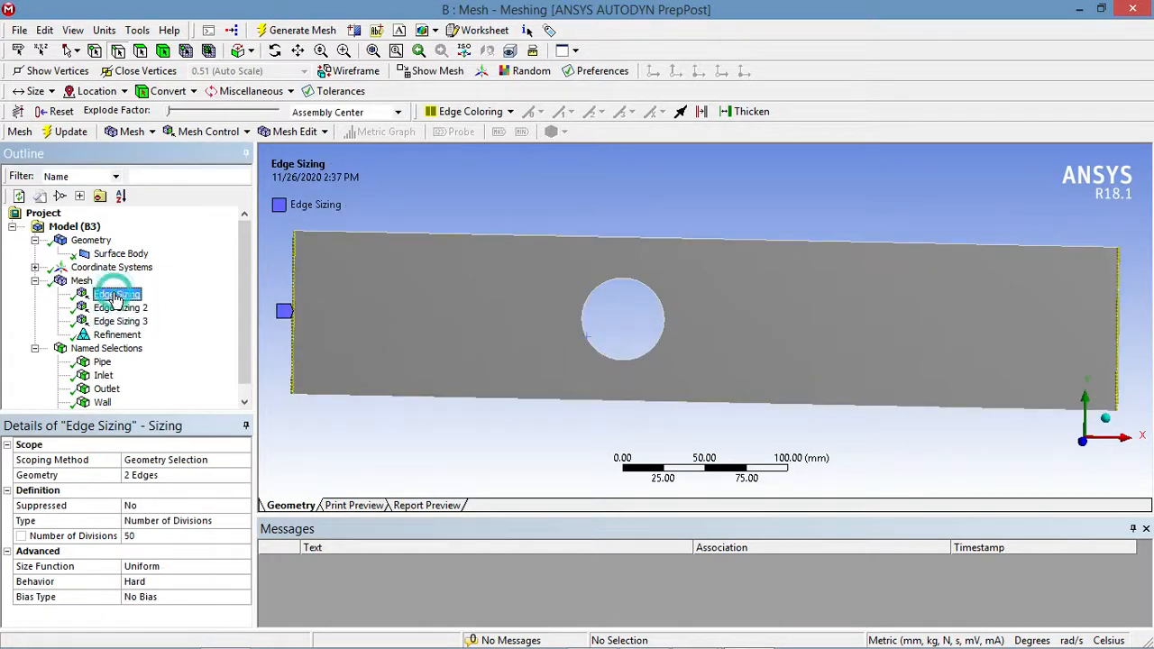
left_click(120, 309)
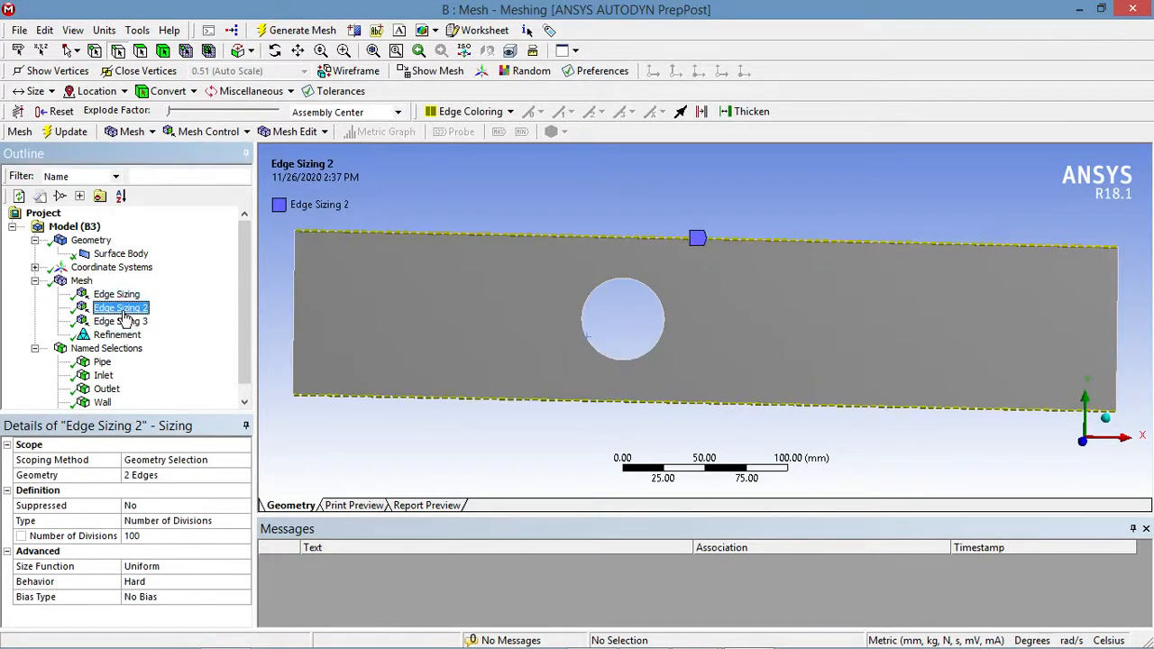
left_click(119, 295)
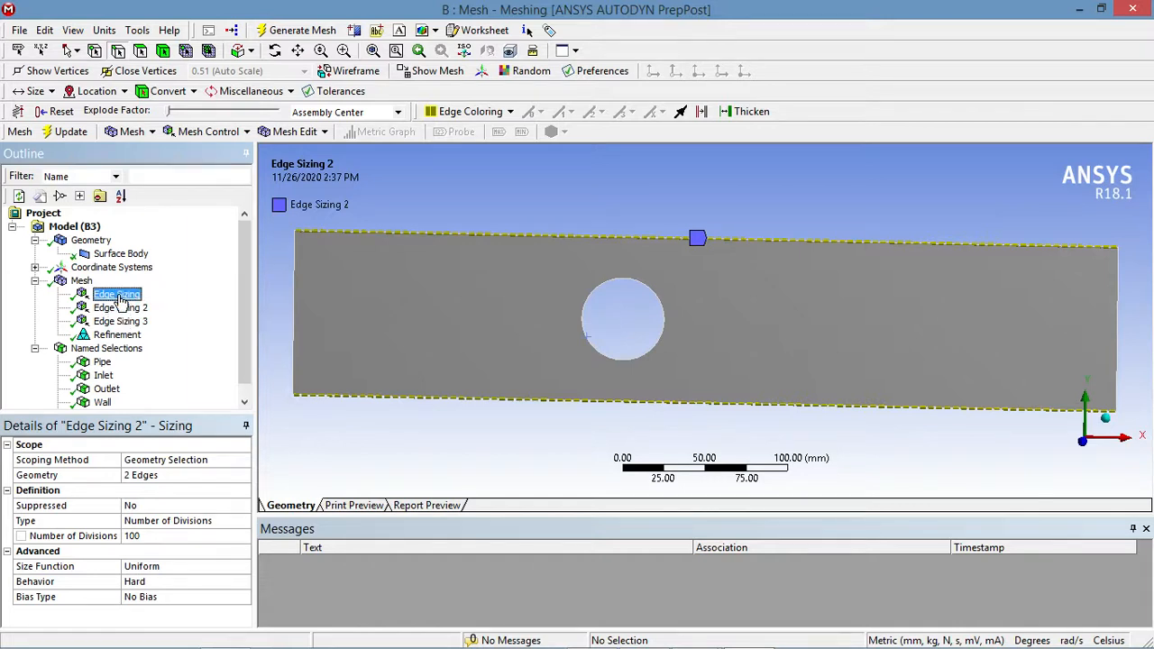
left_click(122, 309)
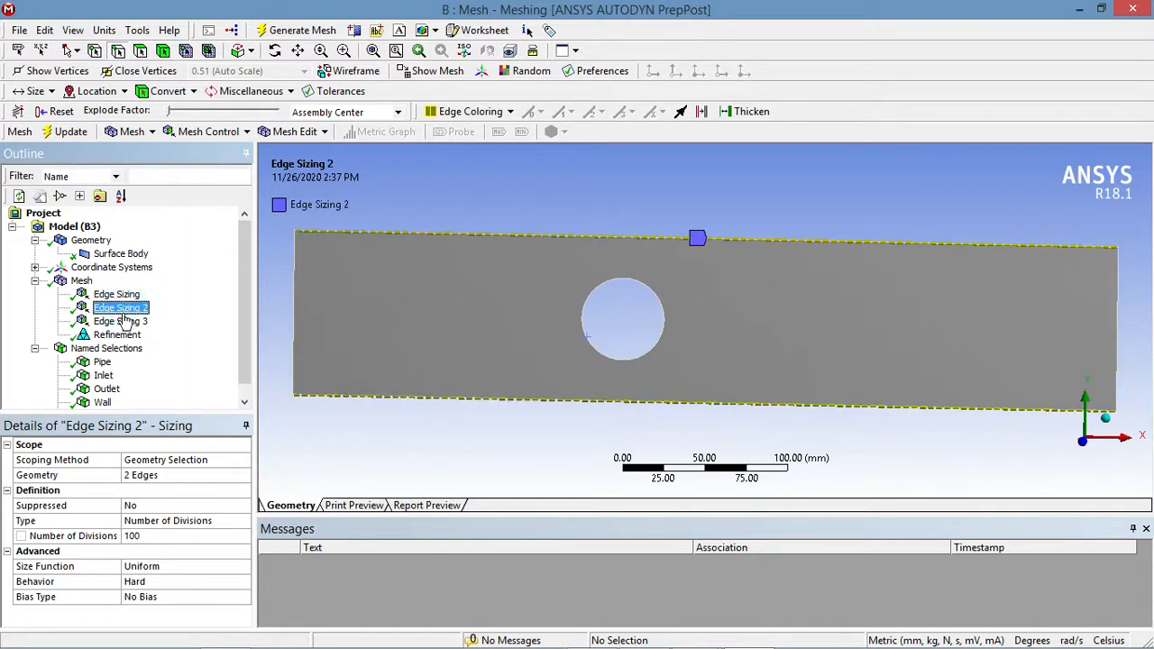
left_click(157, 536)
type("200")
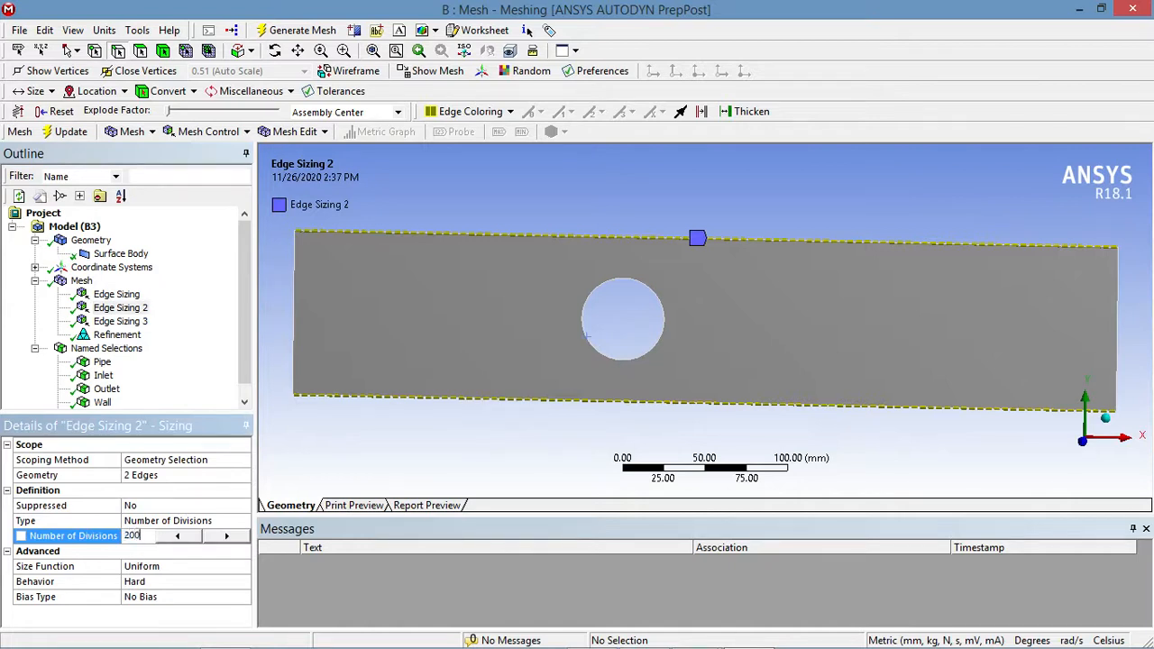
left_click(182, 366)
left_click(264, 33)
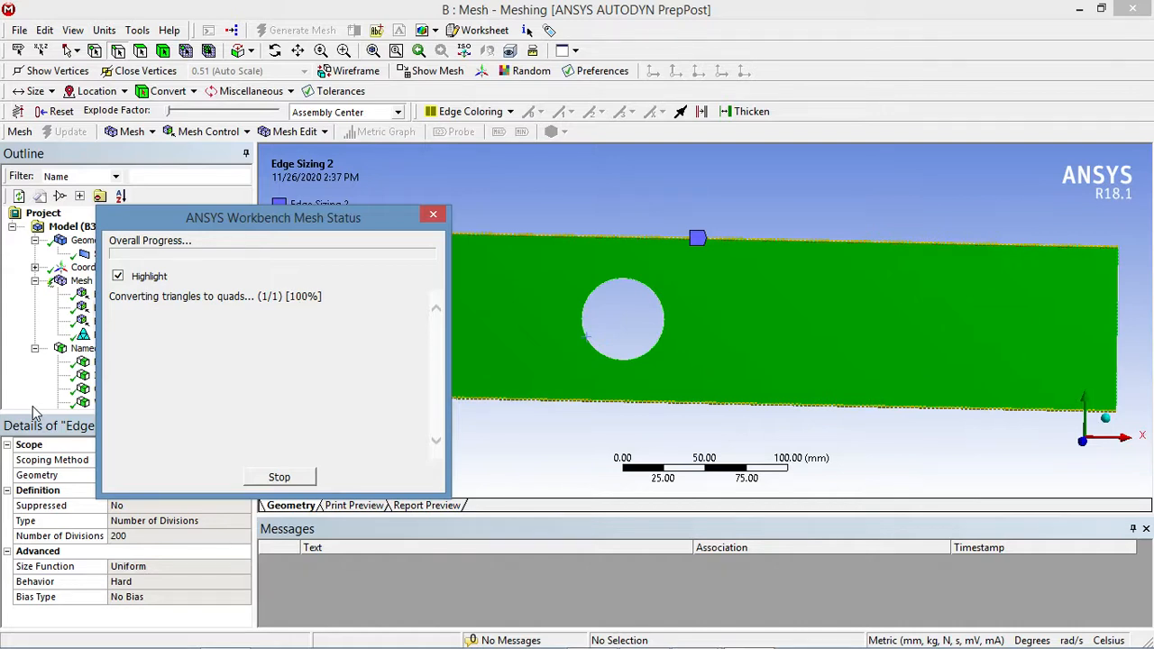
left_click(81, 282)
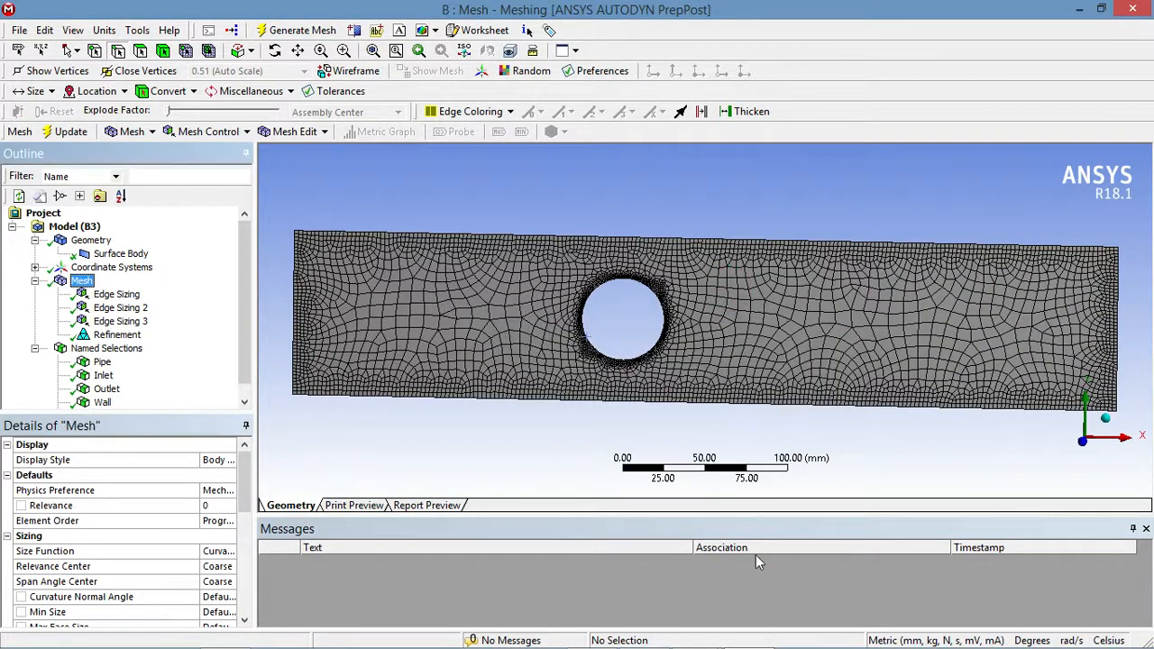
Switch to Workbench and add a Fluent component system linked to the Mesh cell of the existing mesh system.
mouse_move(676, 646)
left_click(646, 637)
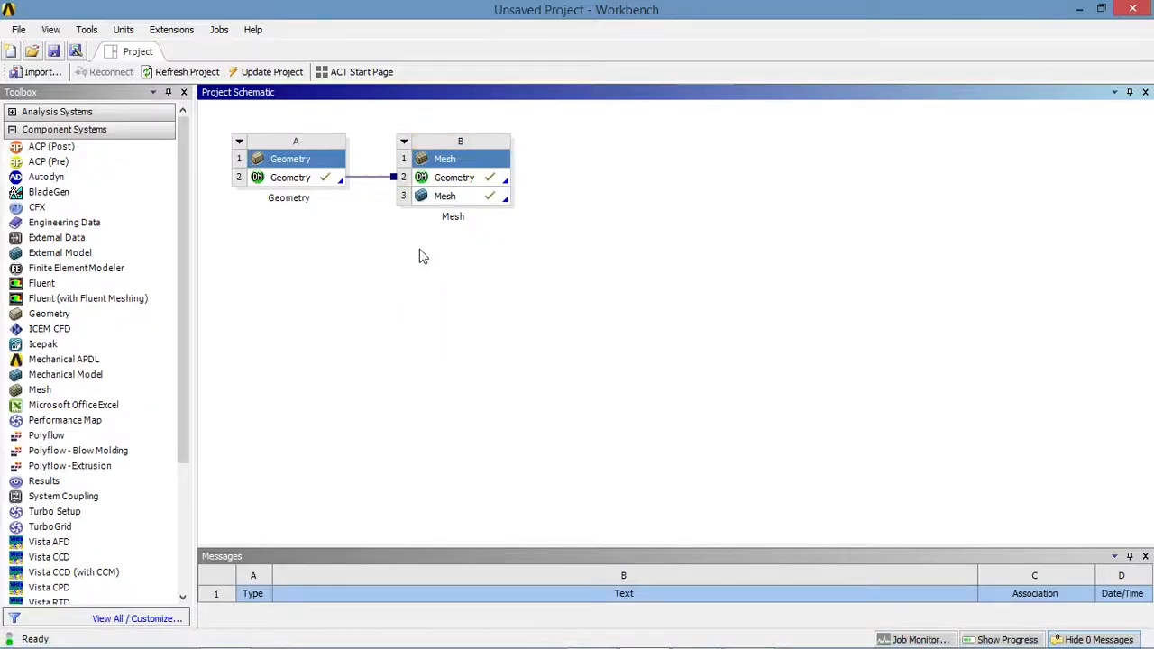
left_click_drag(33, 291, 475, 205)
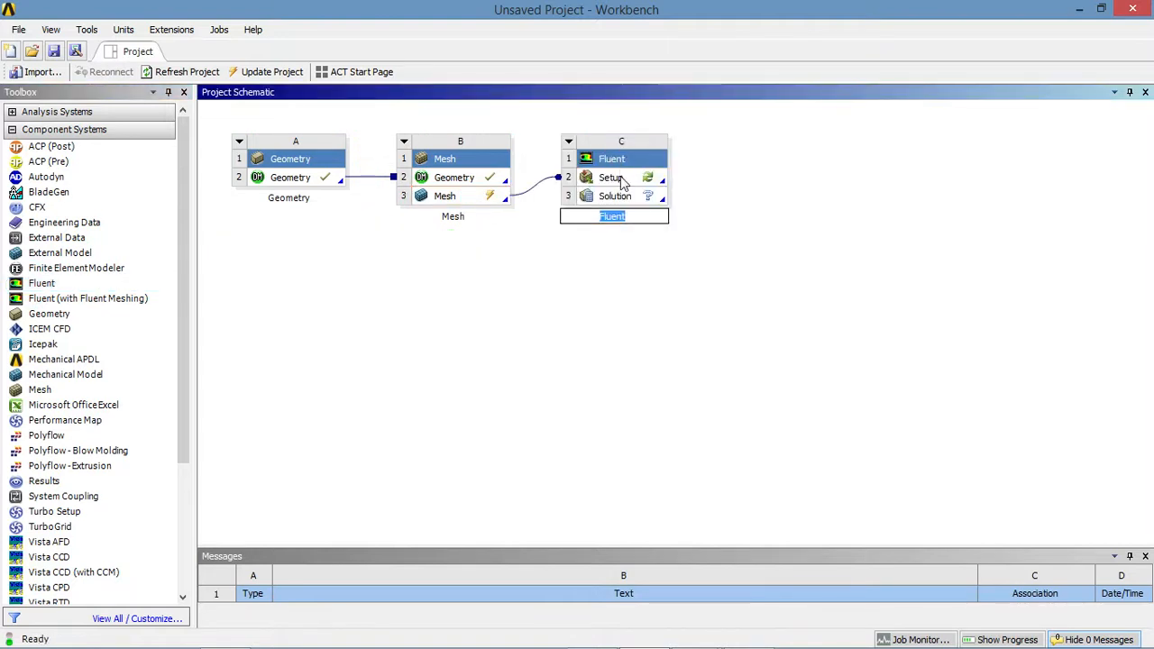
Update the Mesh cell and the whole project, acknowledging the update message.
left_click(623, 180)
left_click(446, 193)
left_click(449, 291)
left_click(252, 73)
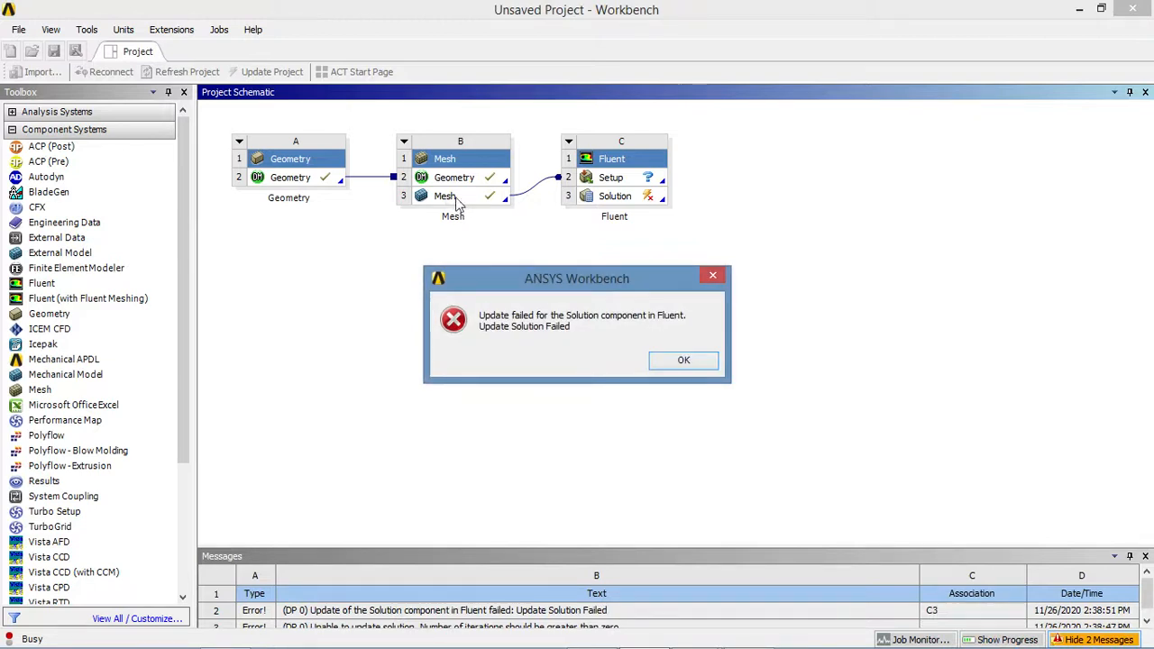
left_click(683, 361)
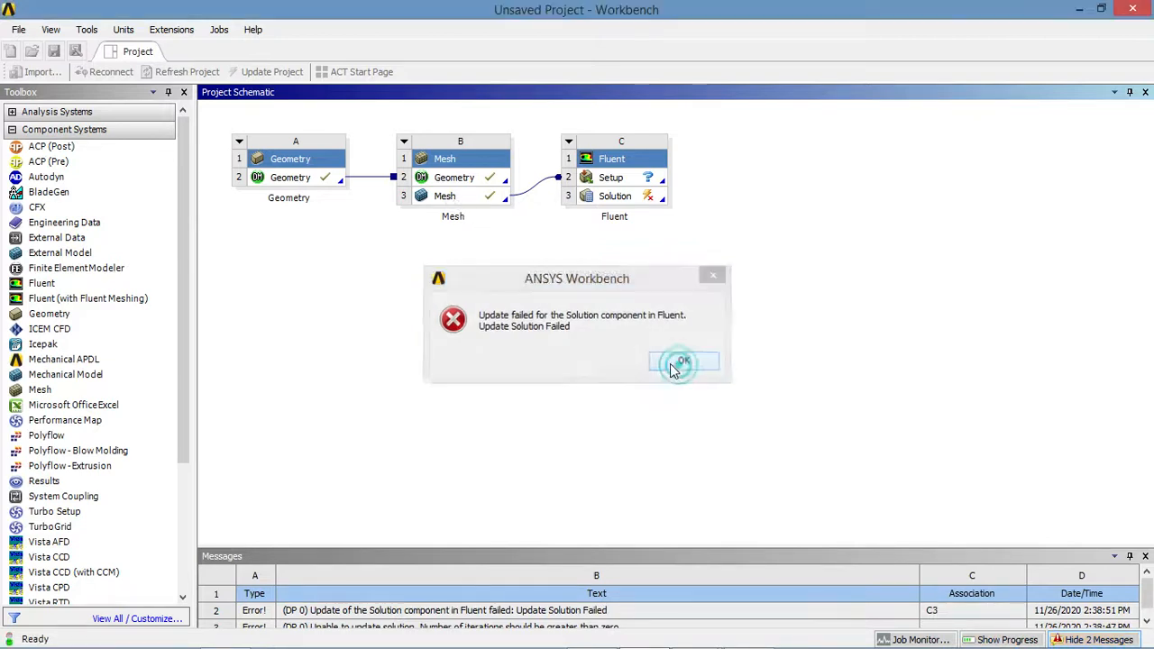
Open the Fluent system's Setup in a double-precision serial session and load the linked mesh.
double_click(612, 180)
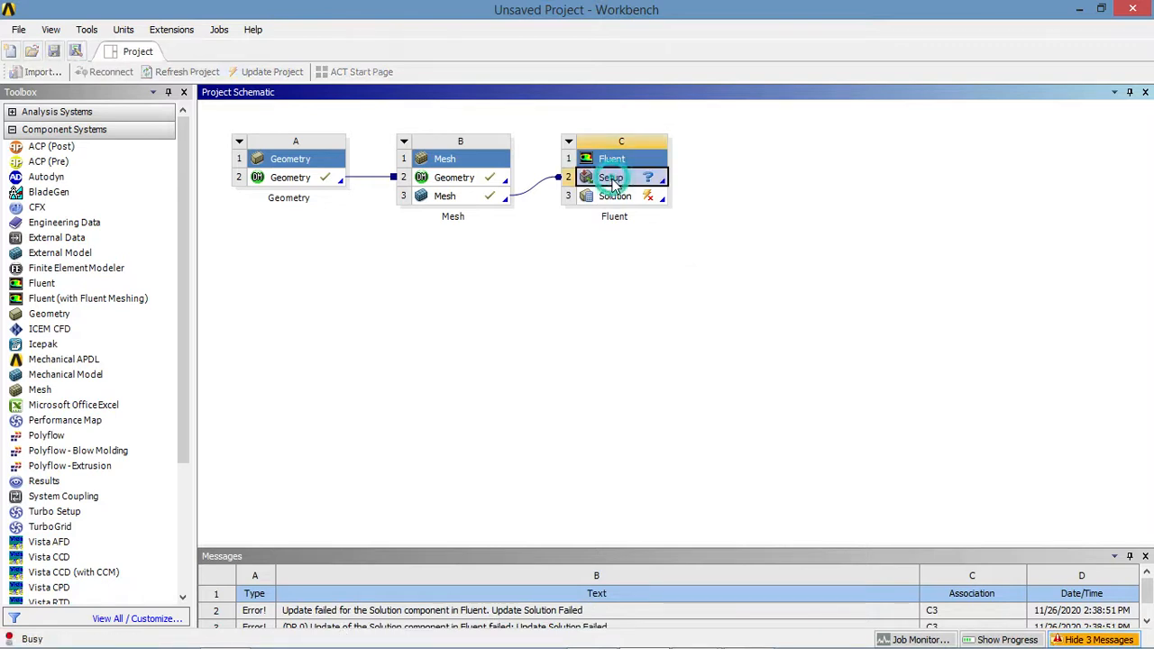
left_click_drag(518, 205, 478, 174)
left_click(467, 258)
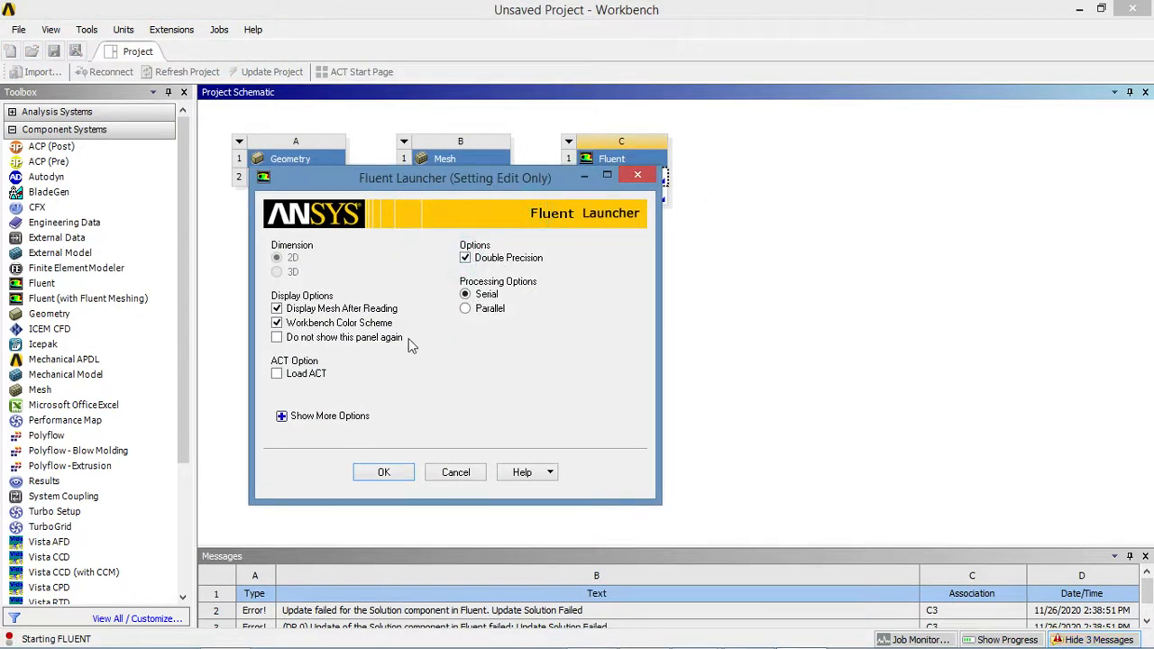
left_click(395, 473)
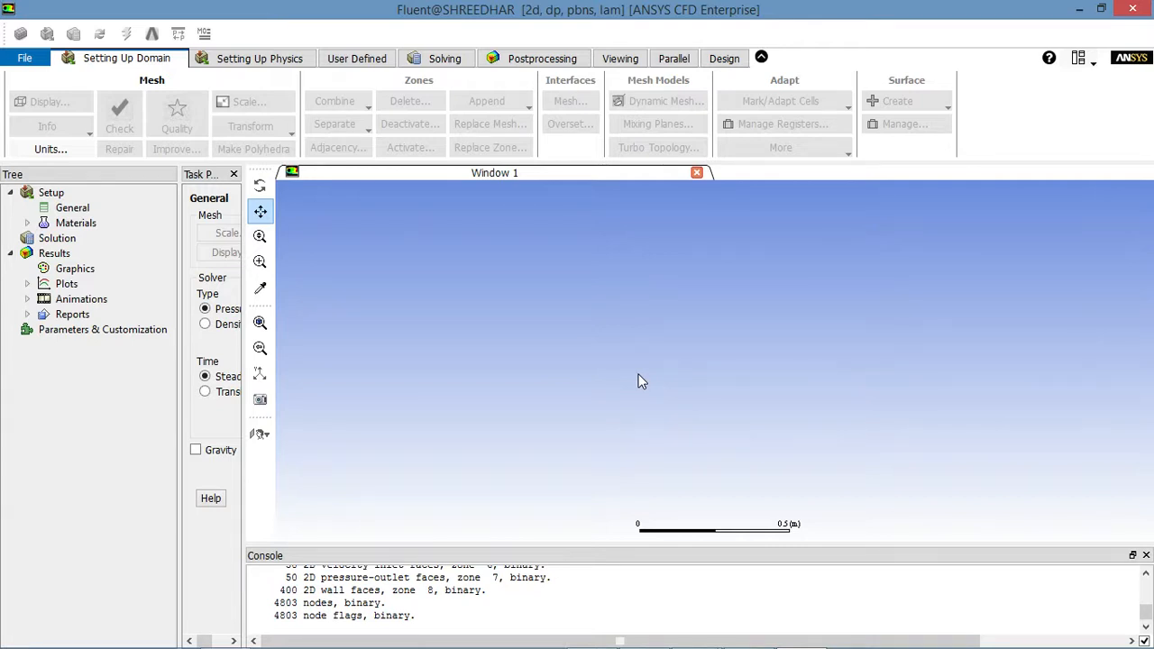
scroll(516, 587, "up", 3)
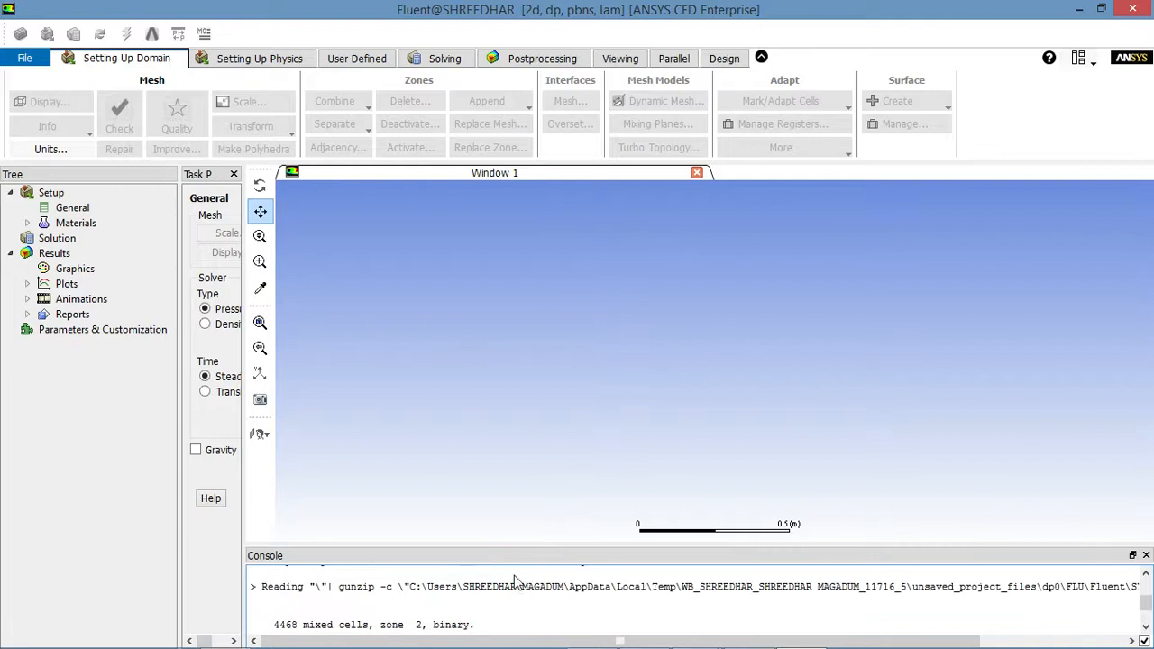
scroll(516, 586, "up", 3)
scroll(563, 442, "down", 5)
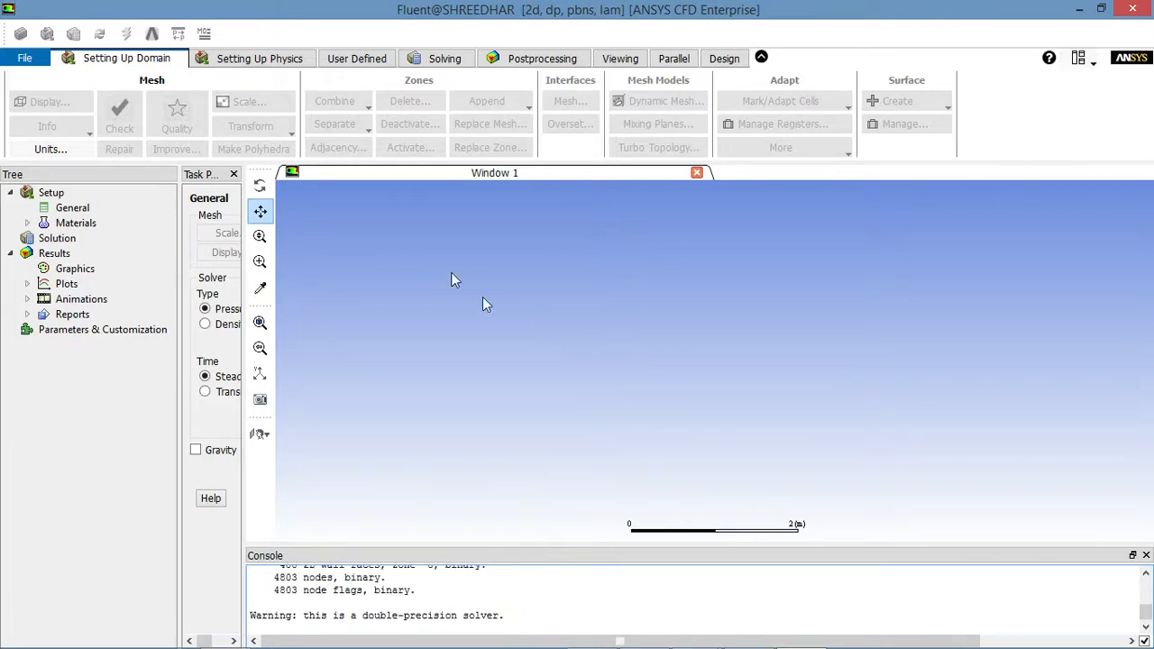
scroll(580, 362, "up", 2)
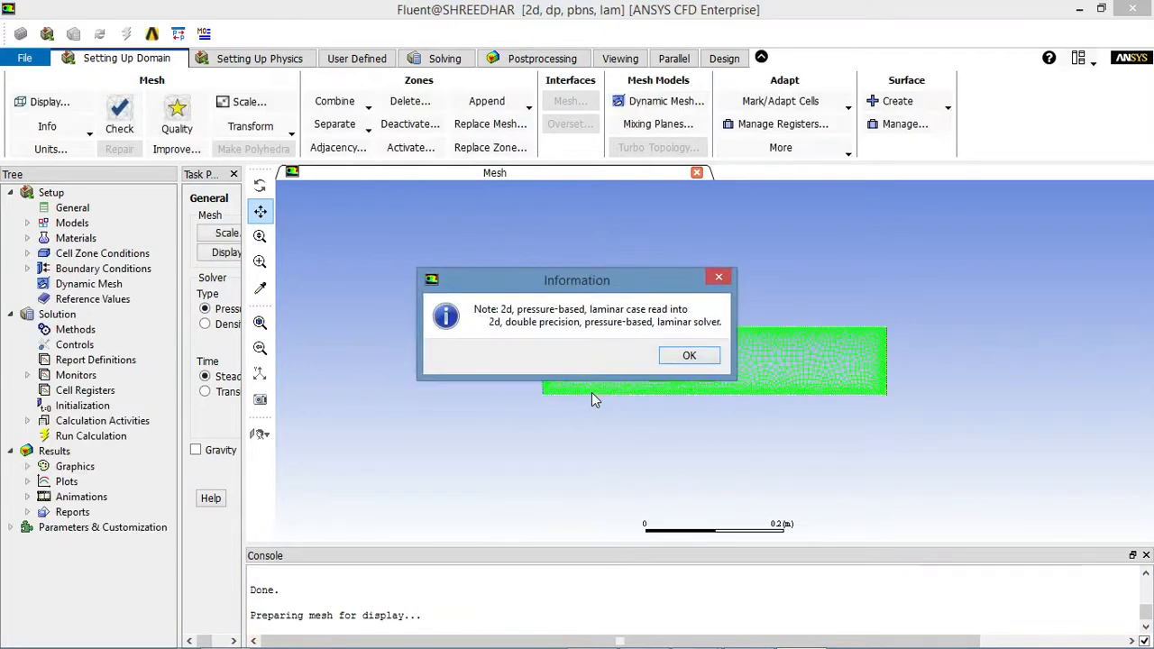
left_click(691, 359)
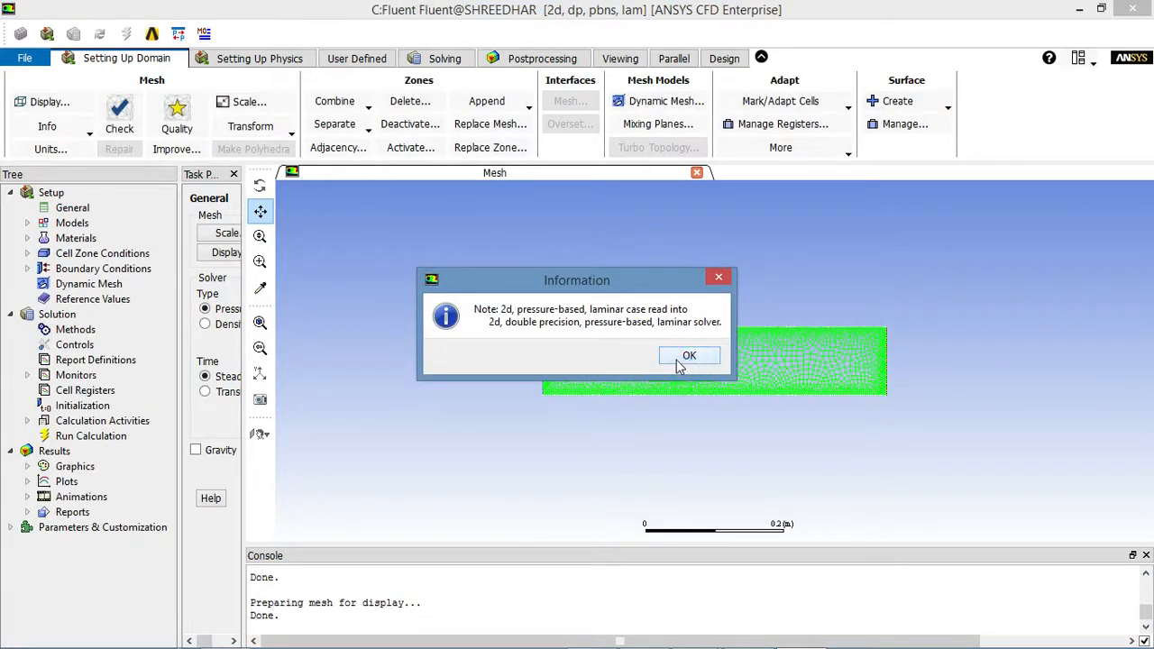
left_click(688, 358)
Inspect the loaded mesh around the circular hole and widen the task page to show all the General settings.
scroll(691, 380, "up", 2)
scroll(619, 360, "up", 1)
scroll(750, 382, "down", 3)
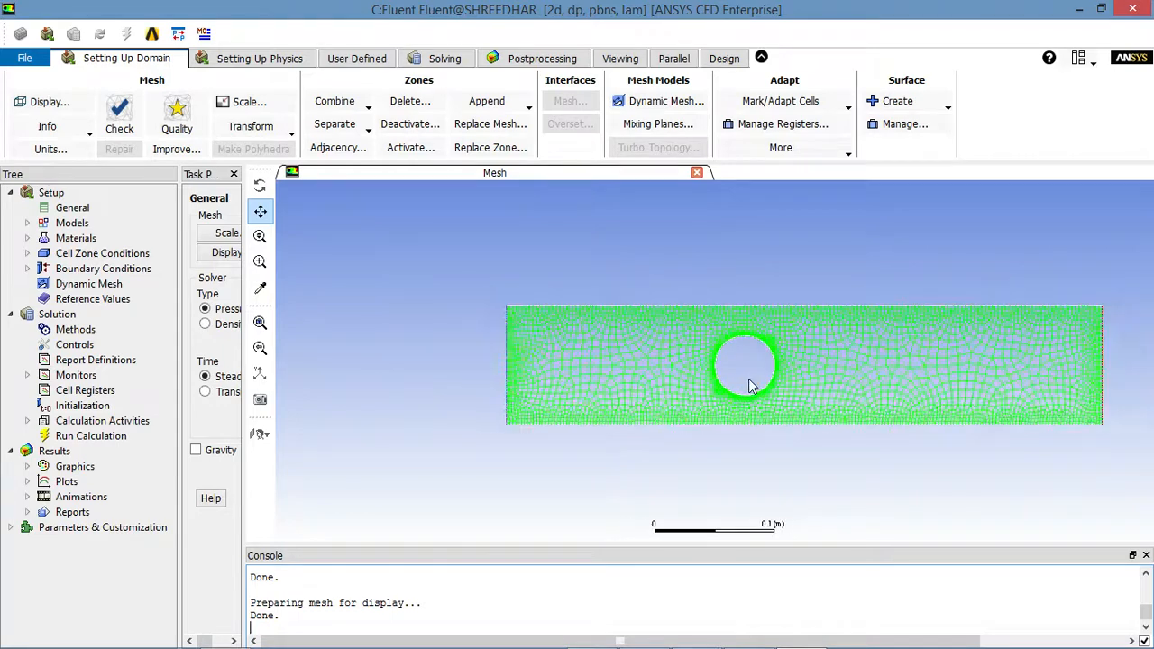
scroll(1091, 317, "up", 1)
scroll(1097, 316, "up", 1)
scroll(533, 388, "down", 1)
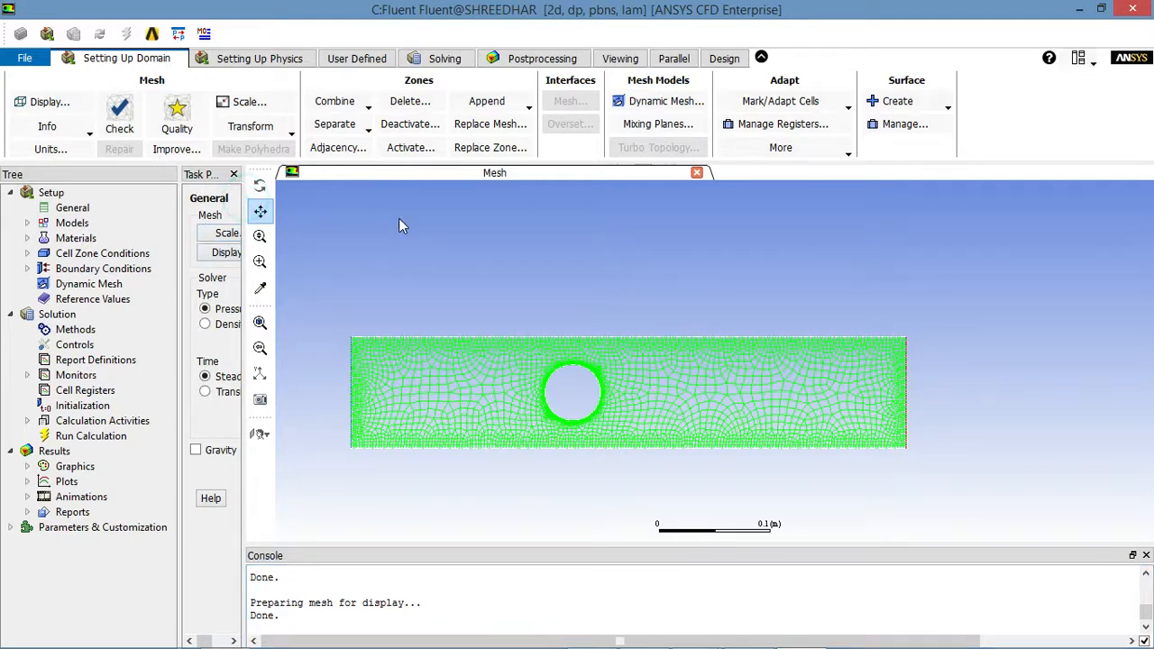
left_click_drag(243, 221, 467, 233)
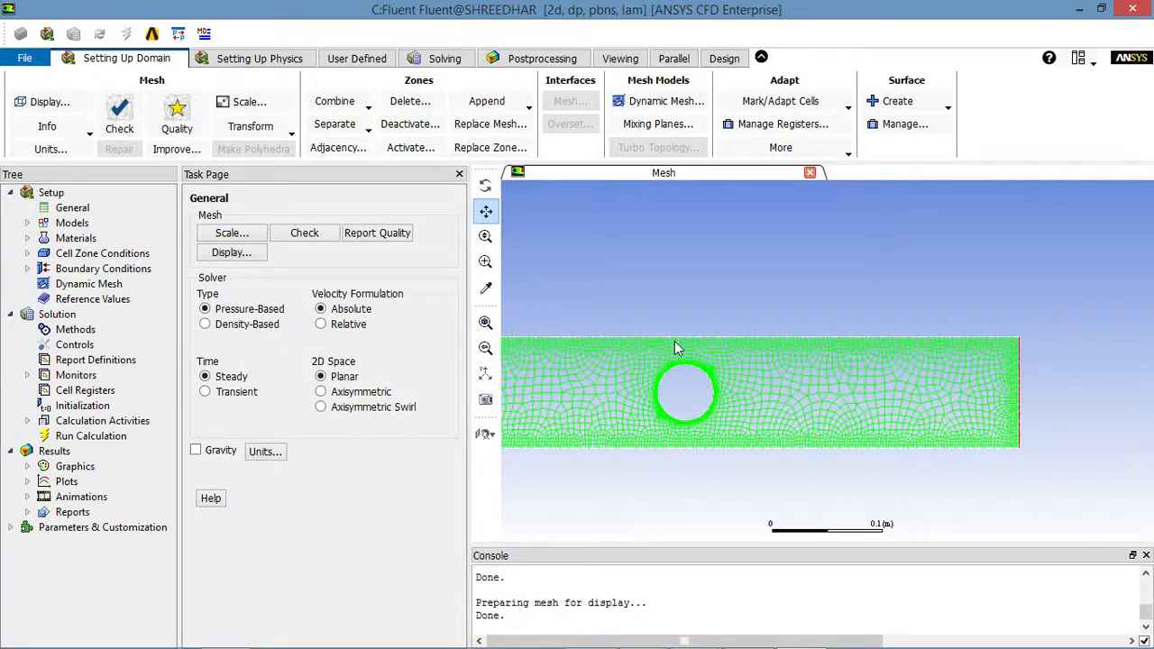
scroll(608, 367, "down", 3)
scroll(574, 374, "up", 4)
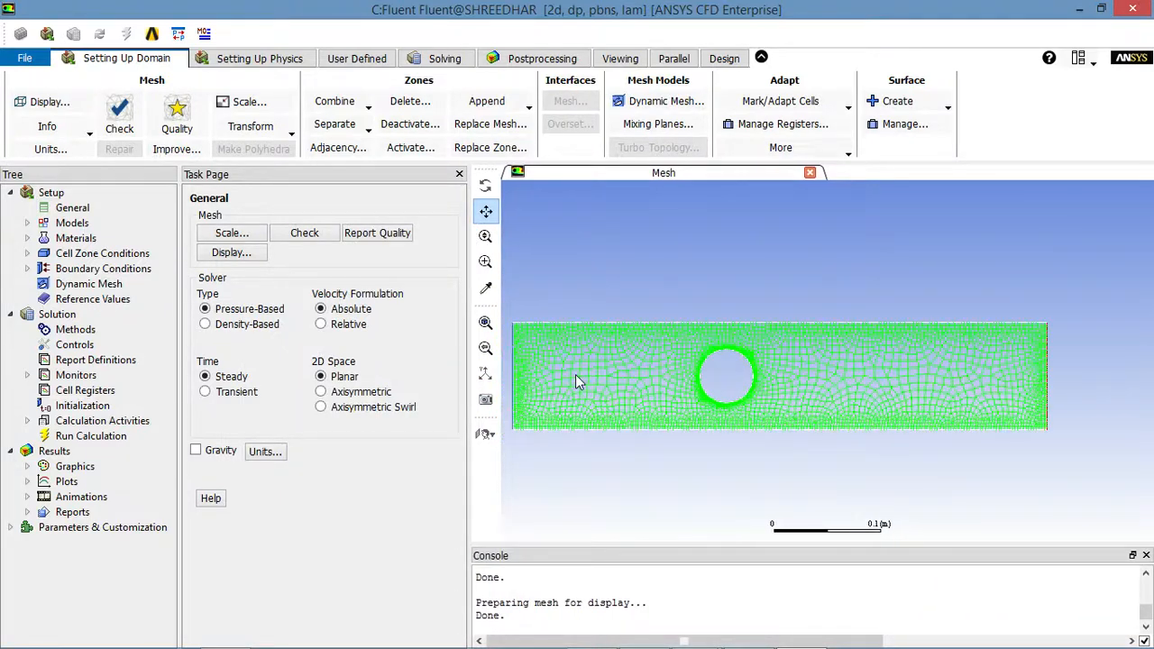
Run the mesh check and report the mesh quality from the General settings.
left_click(91, 208)
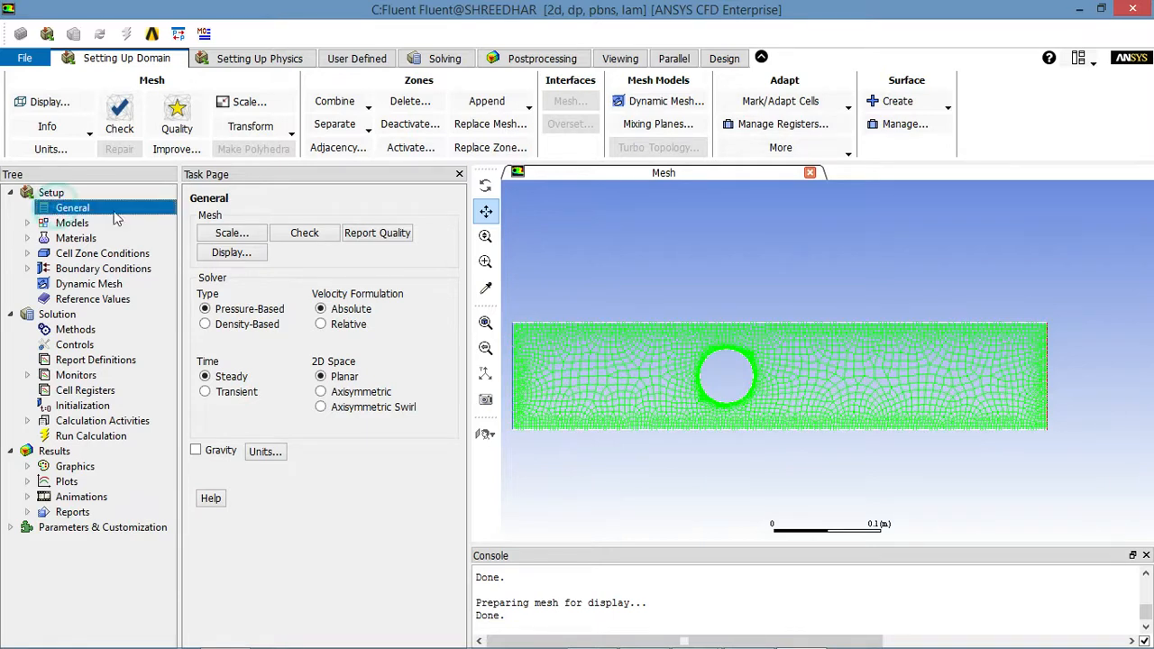
left_click(295, 236)
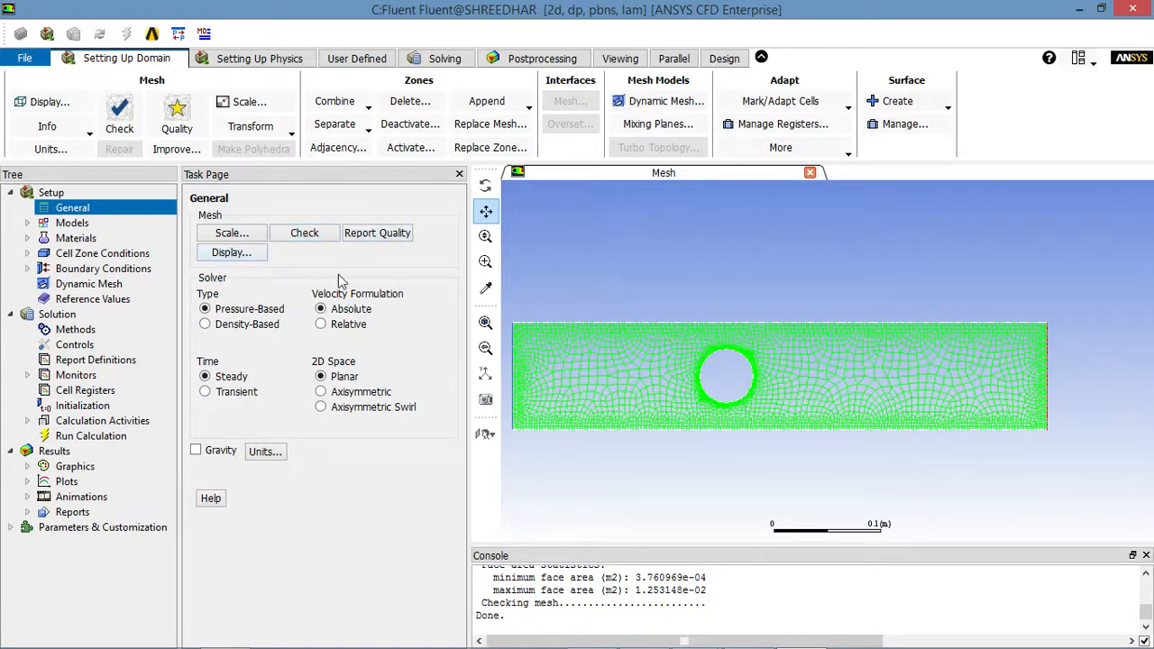
left_click(358, 238)
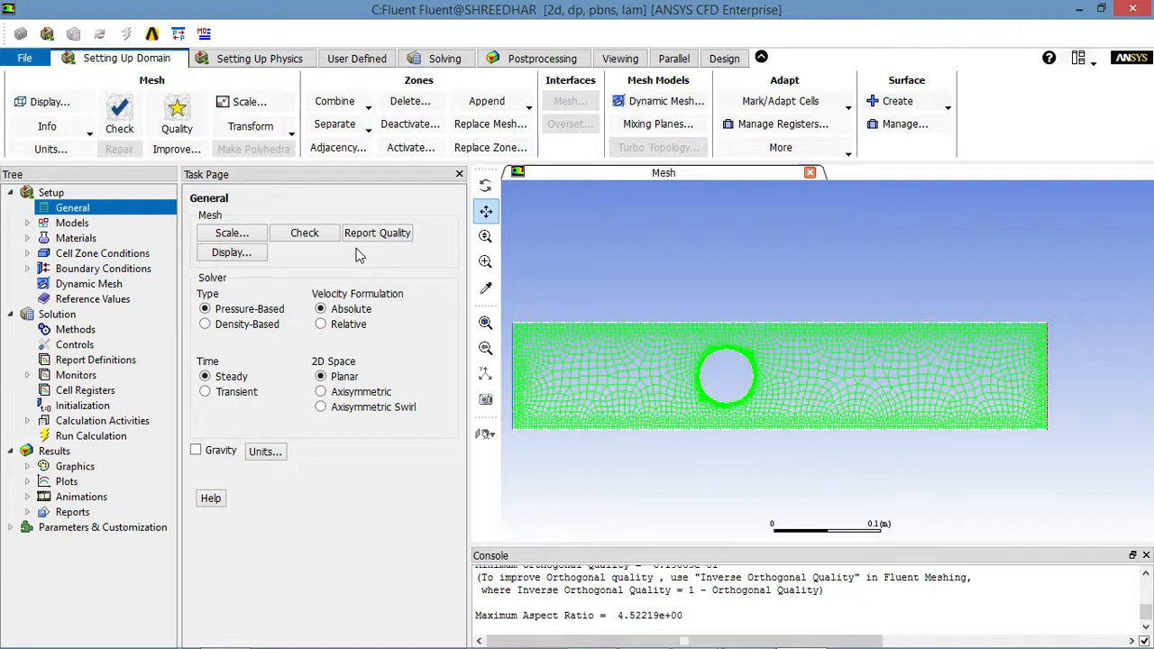
left_click(659, 582)
left_click(369, 492)
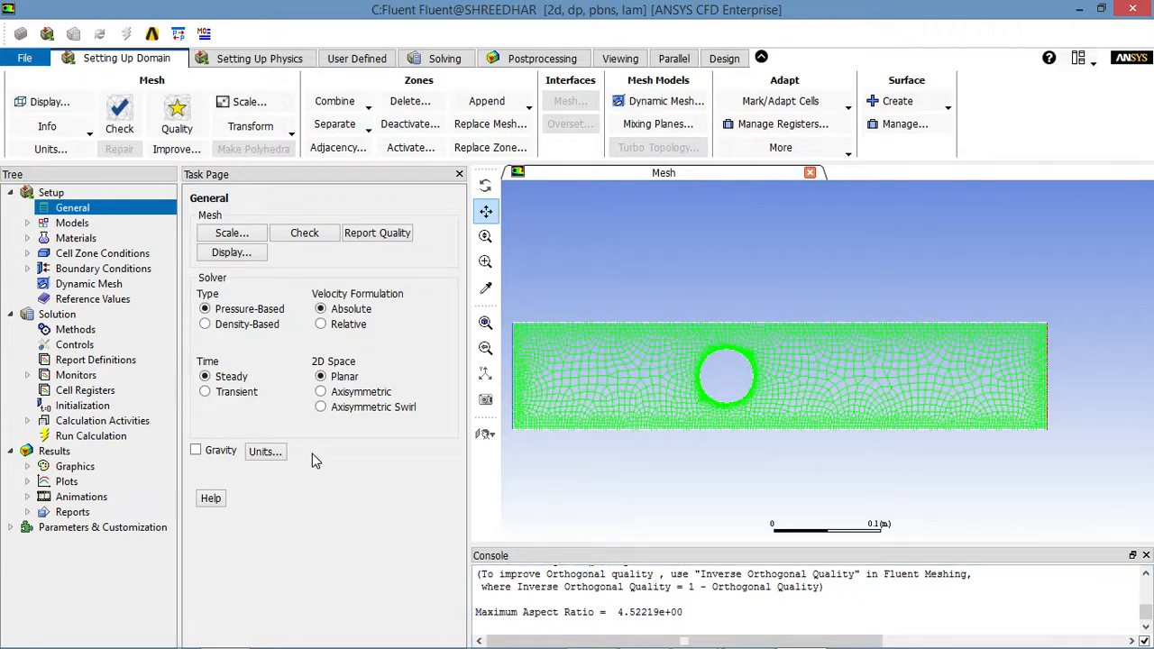
Set the viscous model to standard k-epsilon (2 eqn) with standard wall functions.
left_click(63, 225)
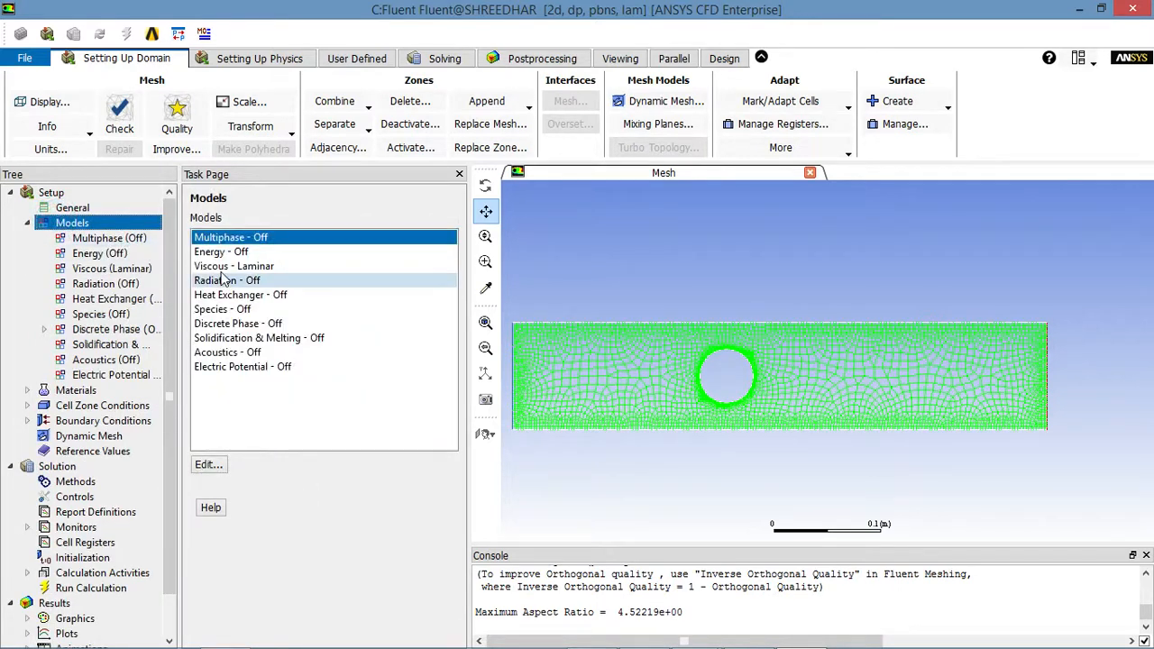
left_click(240, 267)
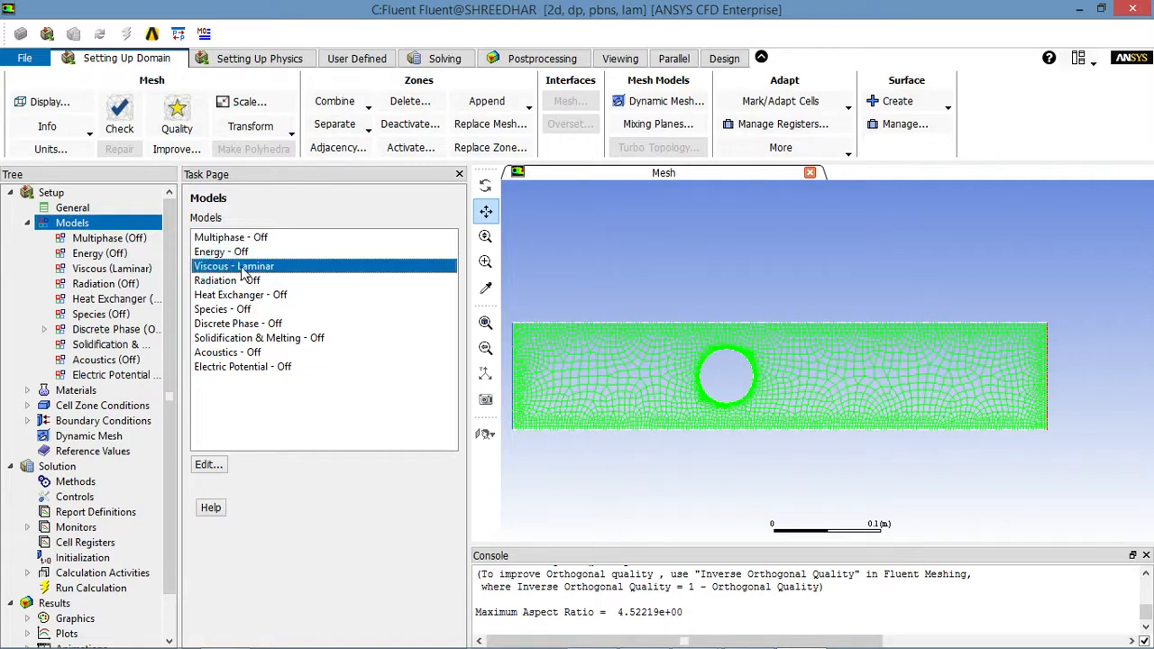
double_click(242, 269)
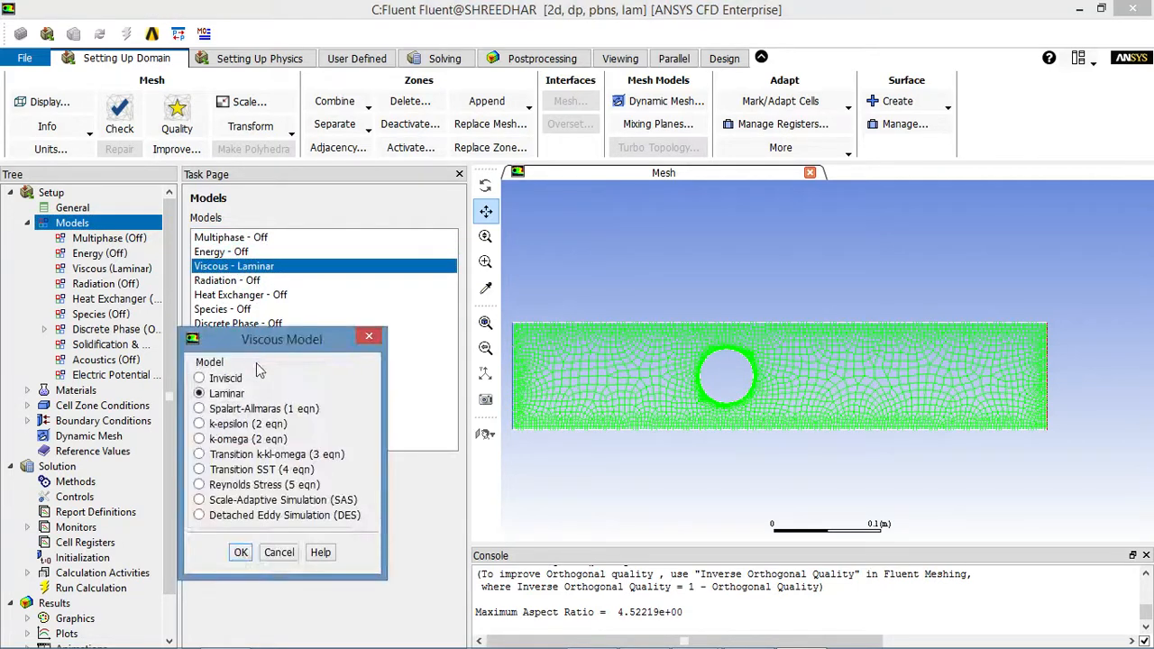
left_click(209, 426)
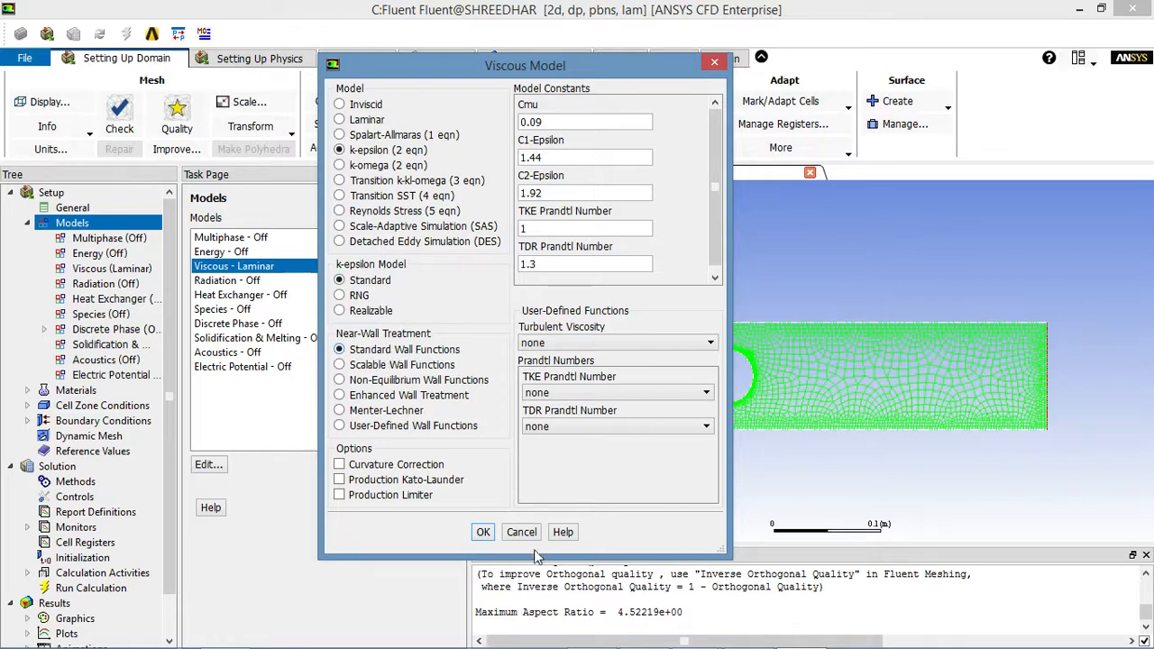
left_click(485, 533)
left_click(484, 533)
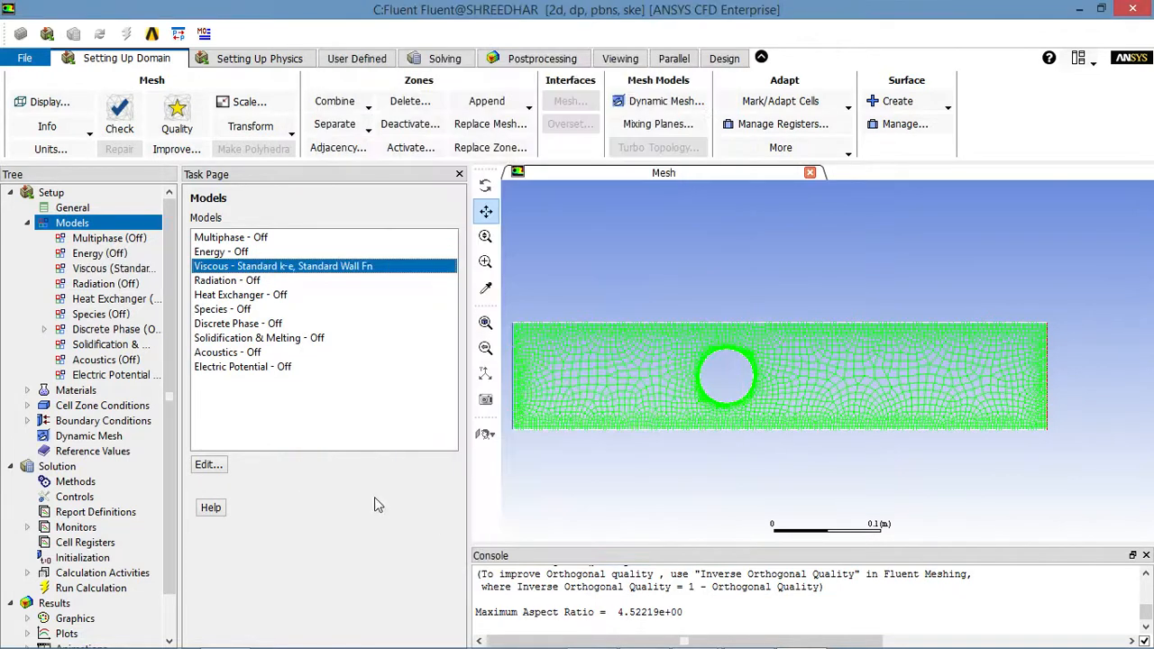
Open the Fluent database of fluid materials from the air material's editor.
left_click(76, 391)
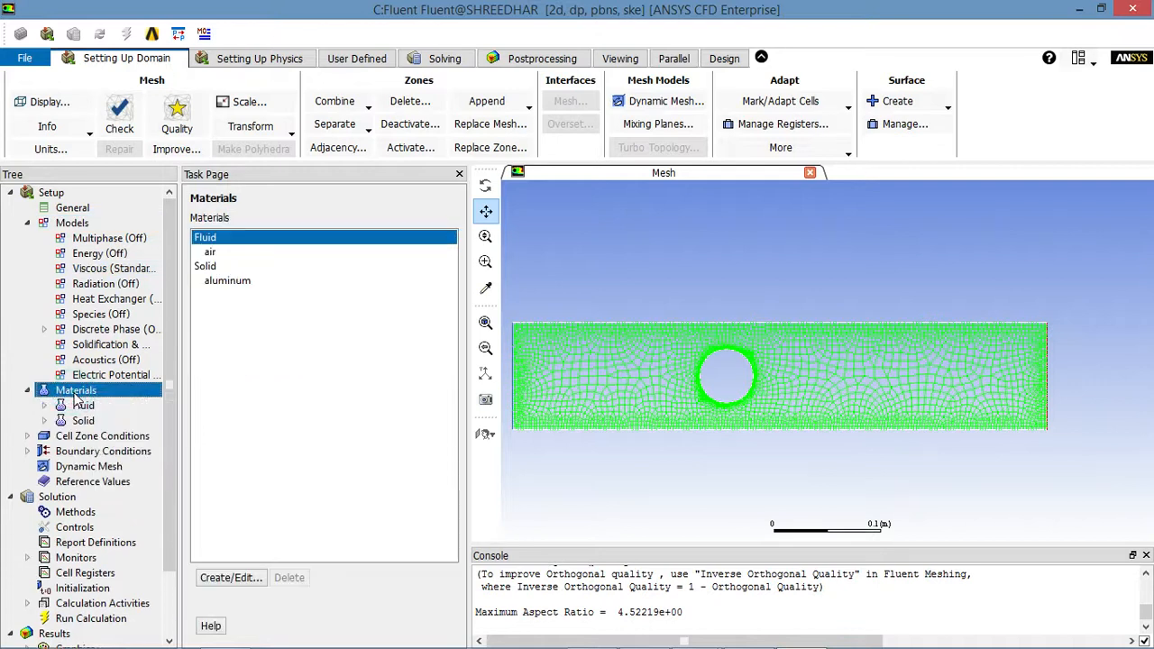
left_click(212, 253)
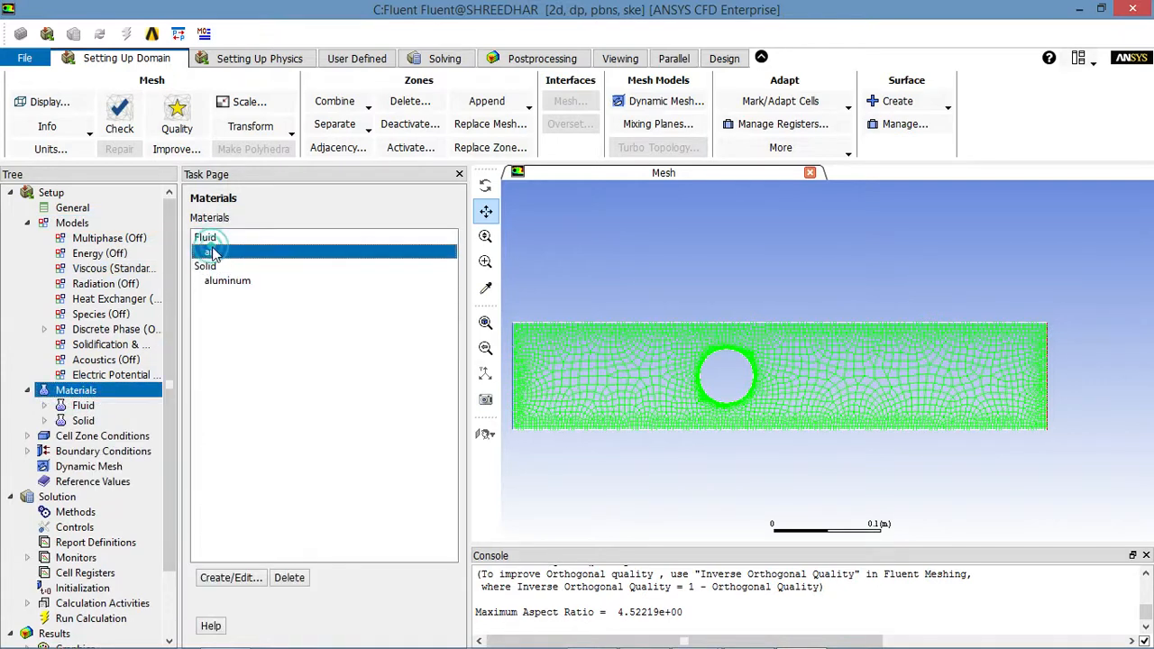
left_click(230, 578)
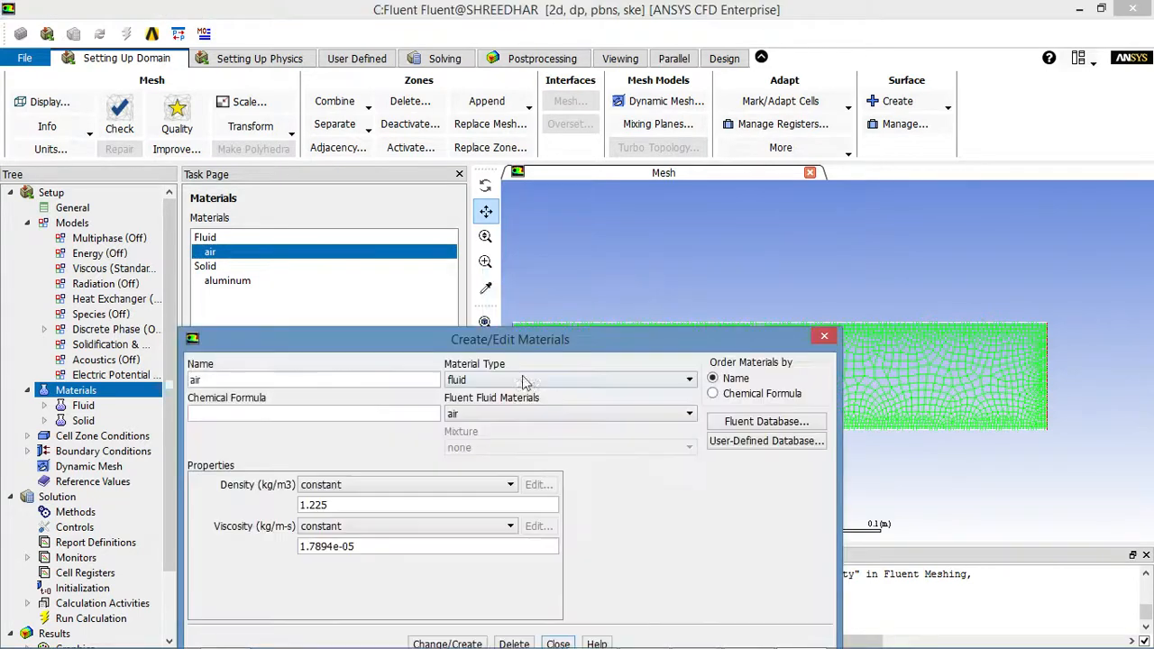
left_click(742, 424)
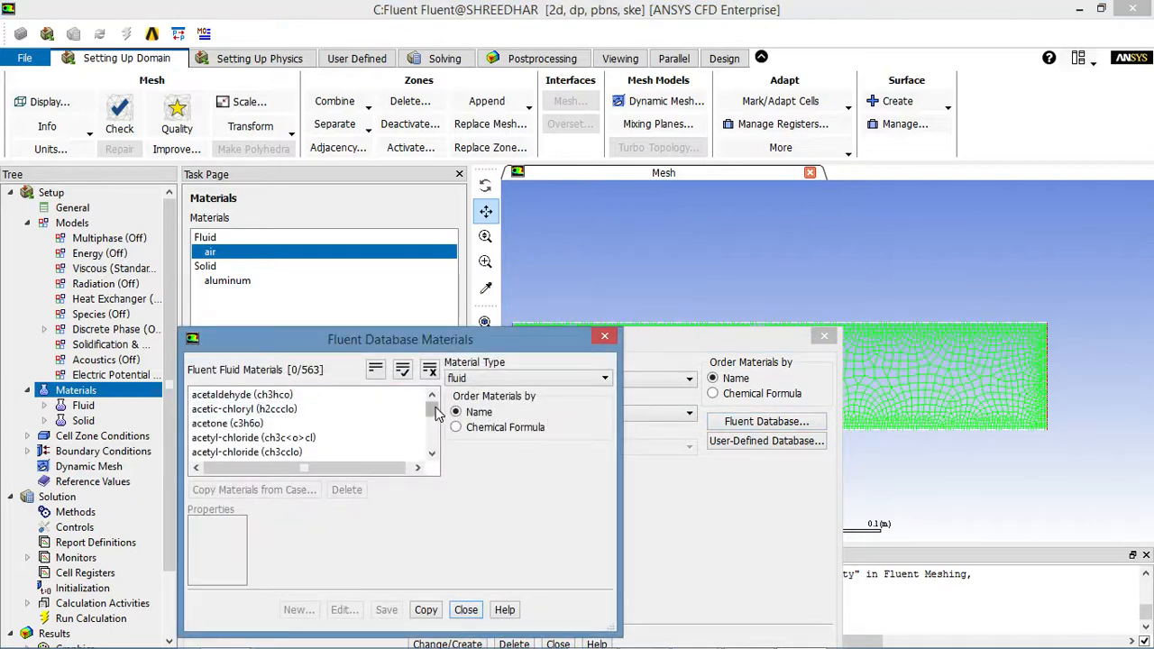
Copy water-liquid (h2o<l>) from the database into the case's fluid materials and close the material dialogs.
left_click_drag(431, 410, 445, 465)
left_click(237, 424)
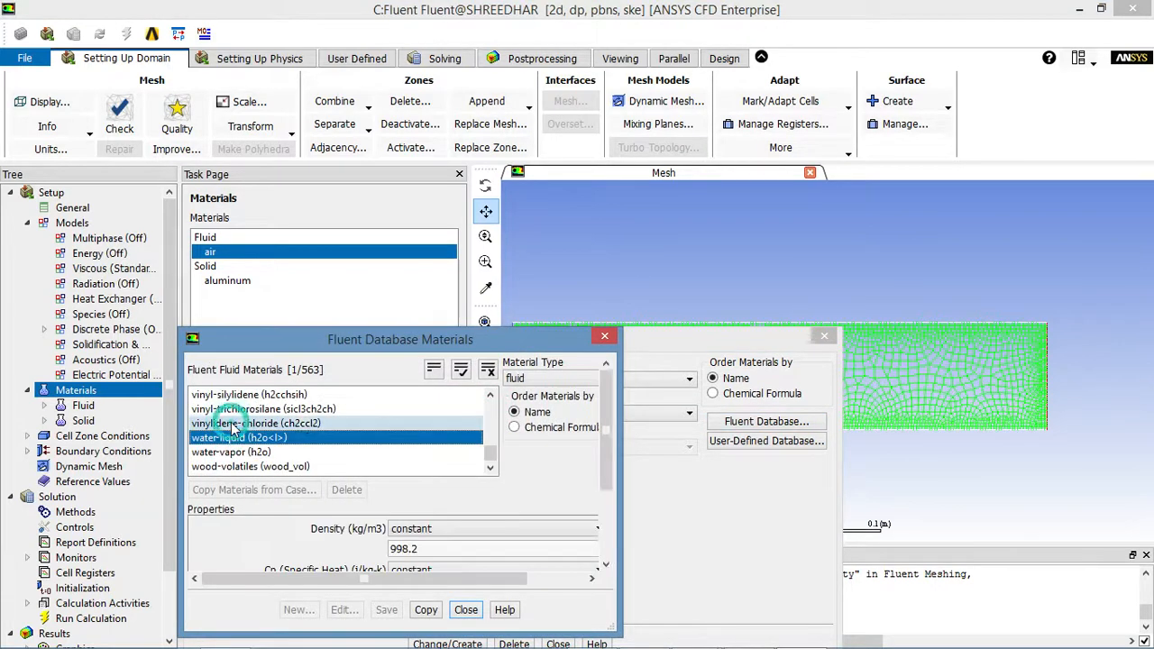
left_click_drag(489, 456, 487, 489)
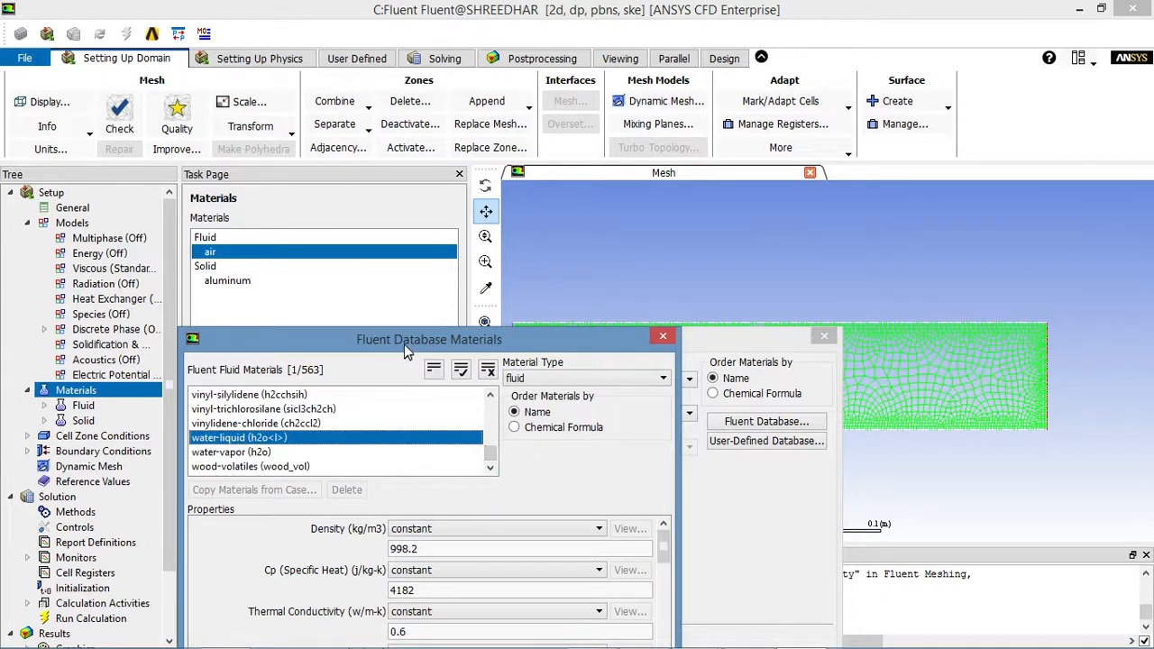
left_click_drag(404, 344, 480, 179)
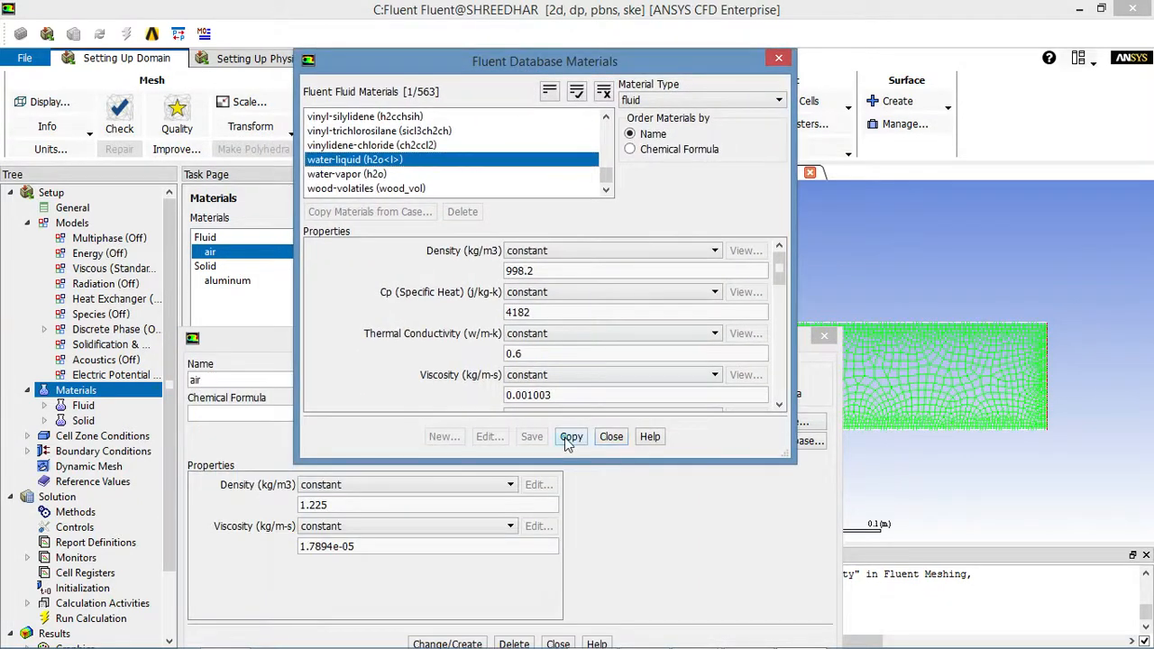
left_click(568, 439)
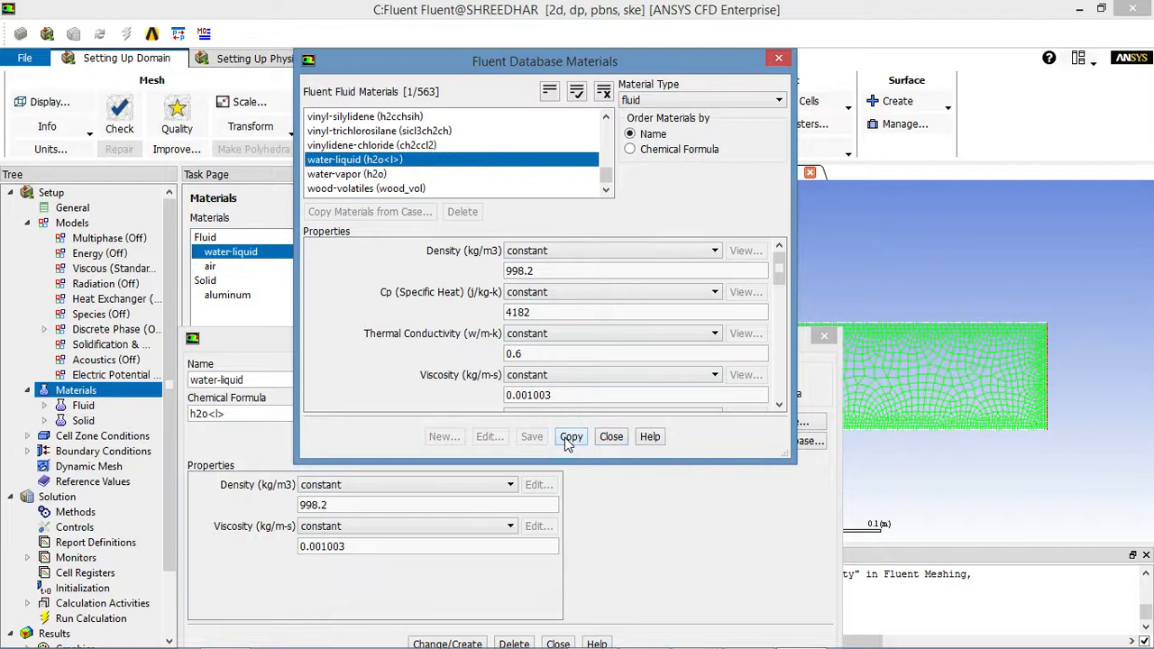
left_click(611, 437)
left_click(243, 268)
left_click(233, 256)
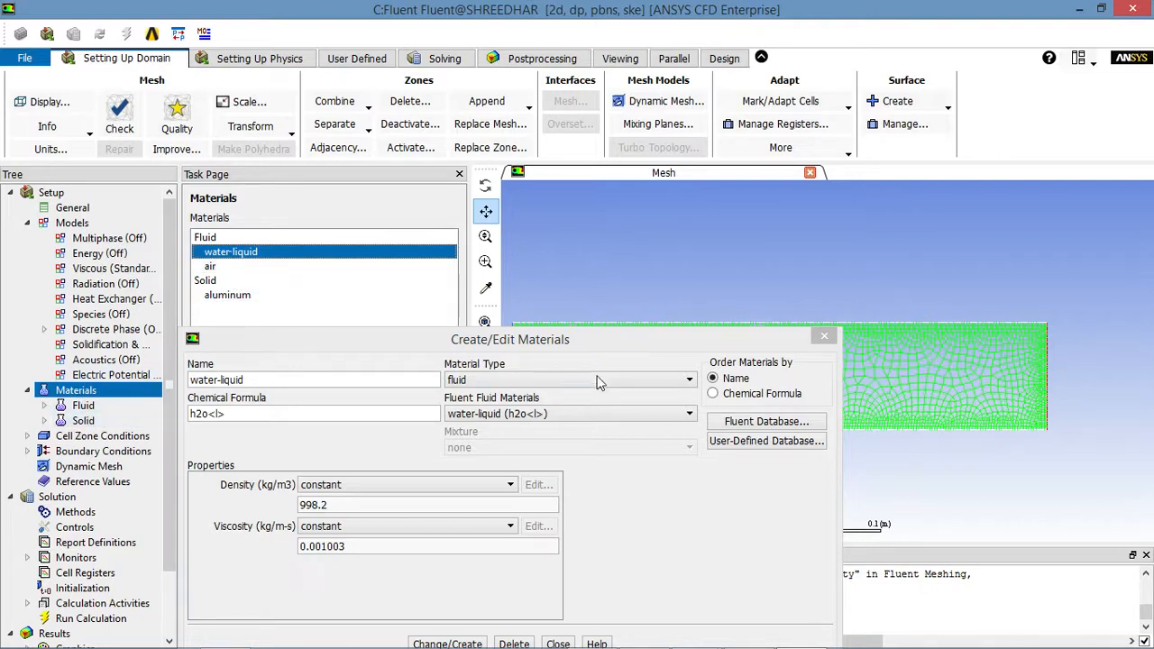
left_click_drag(726, 338, 752, 179)
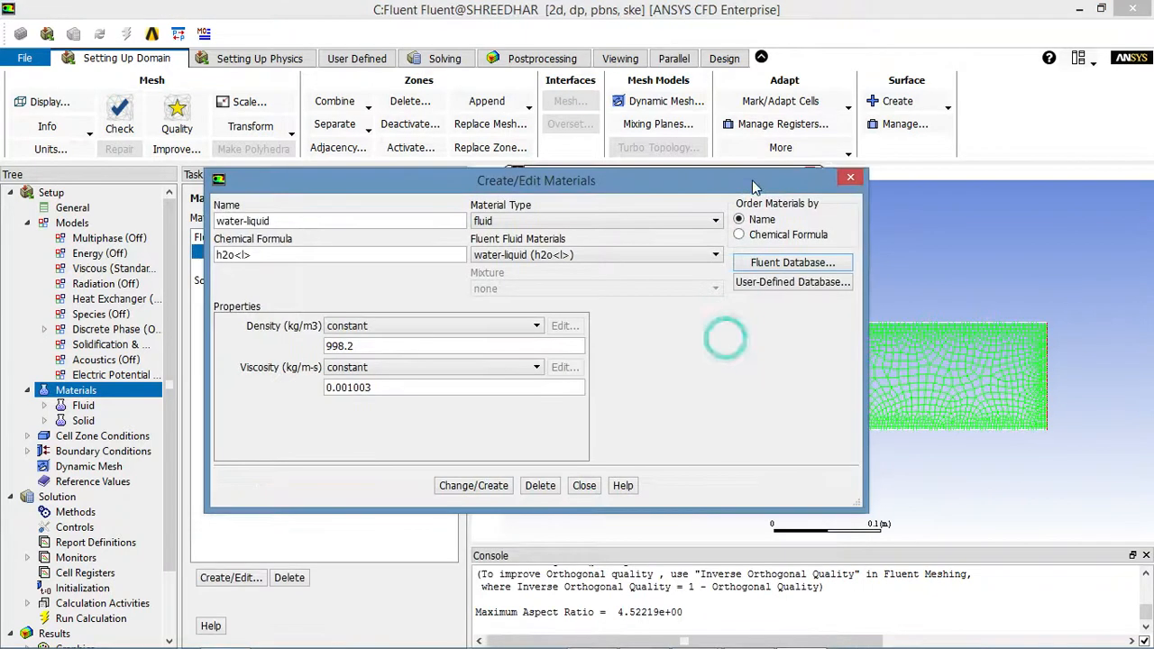
left_click(850, 180)
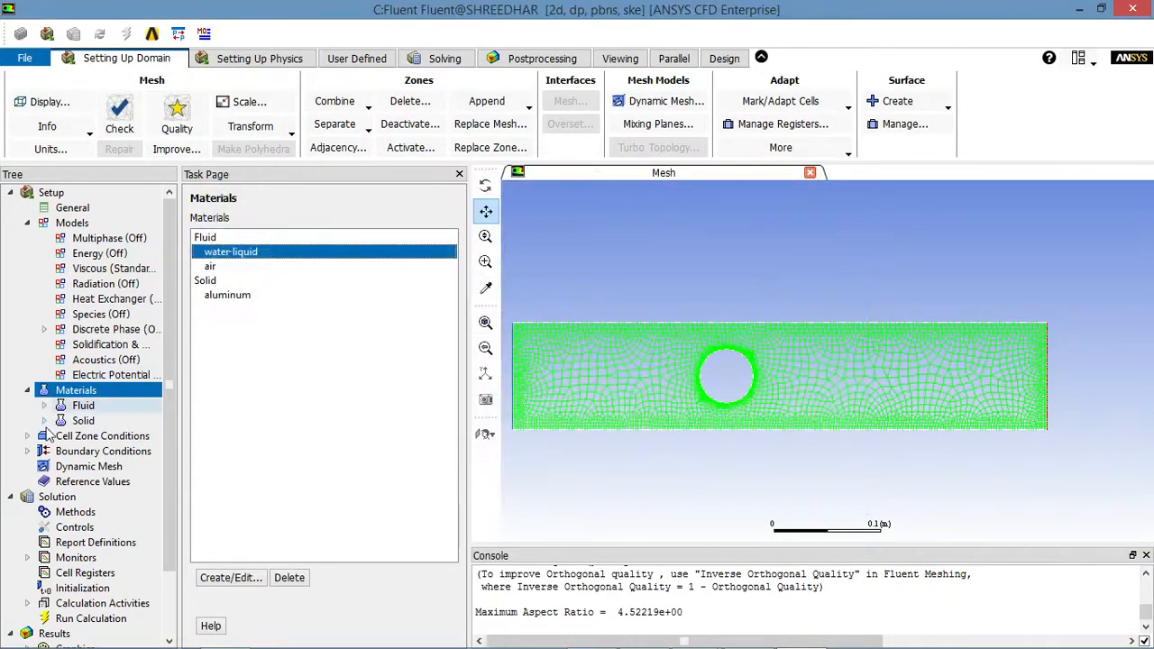
Assign water-liquid as the material of the fluid cell zone.
double_click(60, 438)
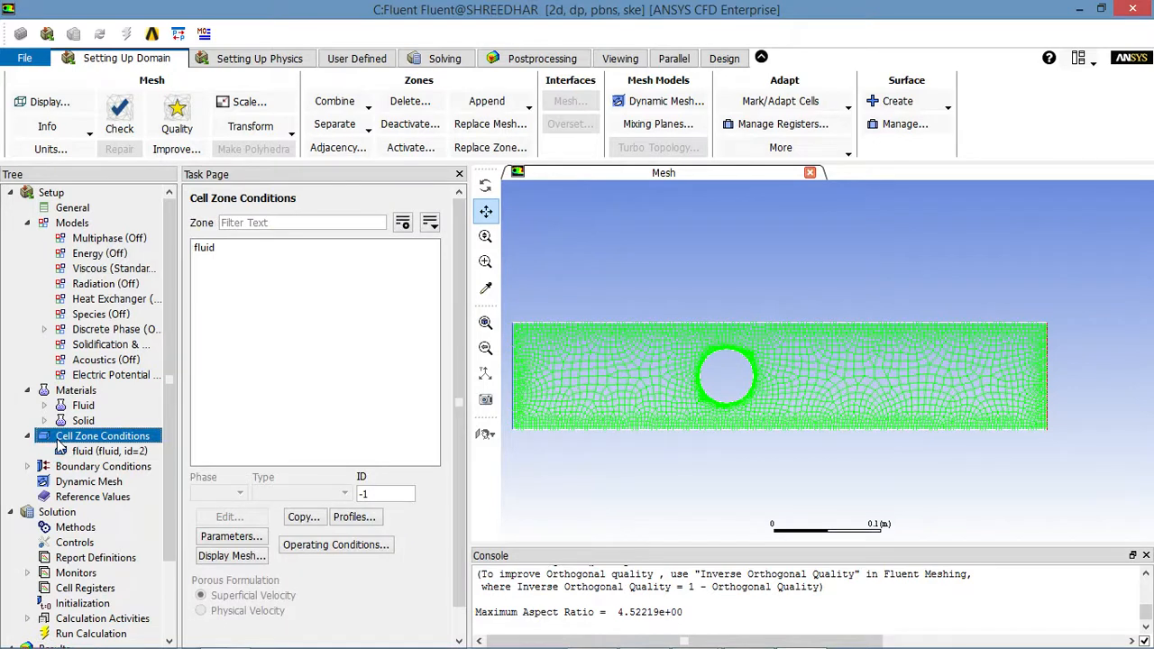
left_click(207, 250)
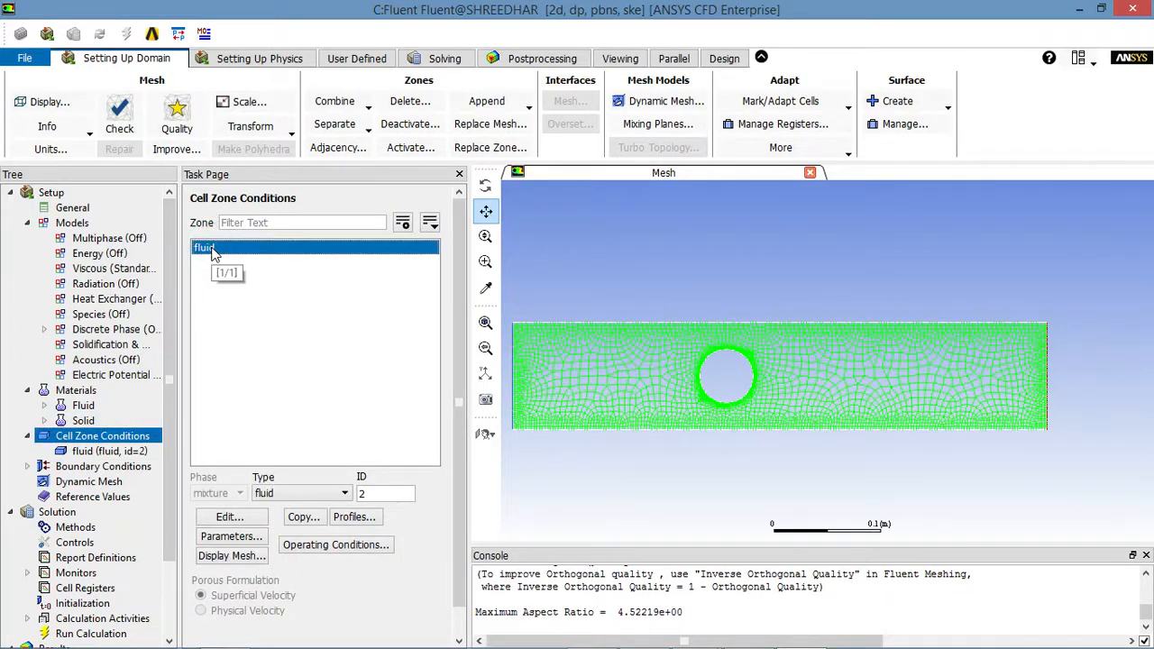
left_click(226, 517)
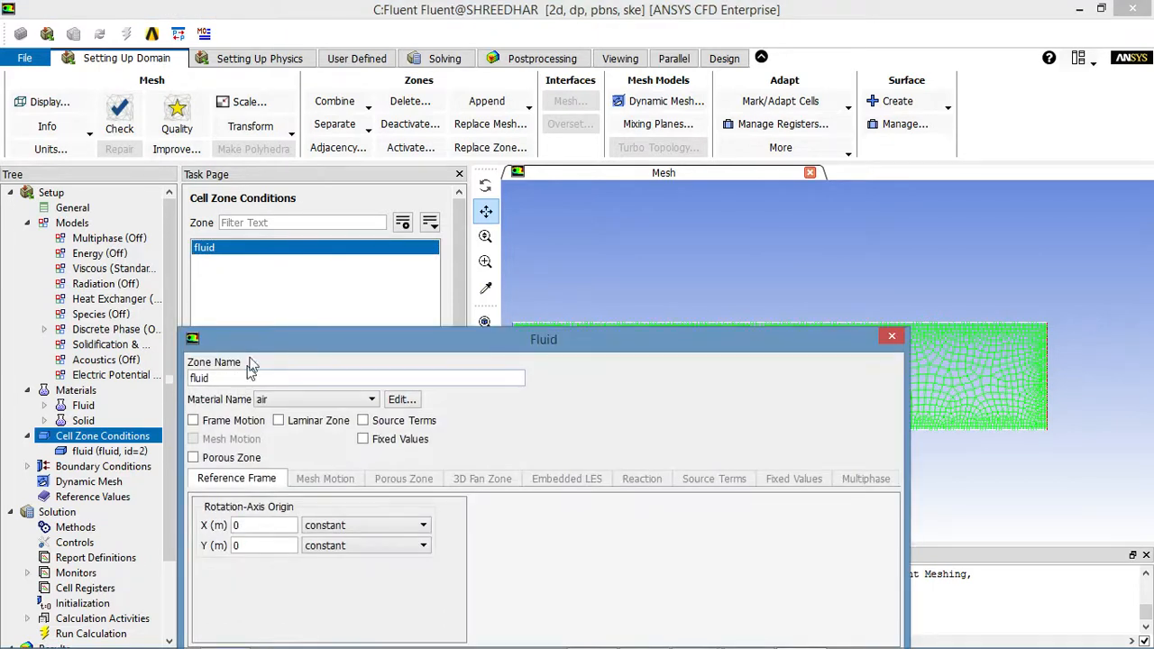
left_click_drag(252, 336, 261, 247)
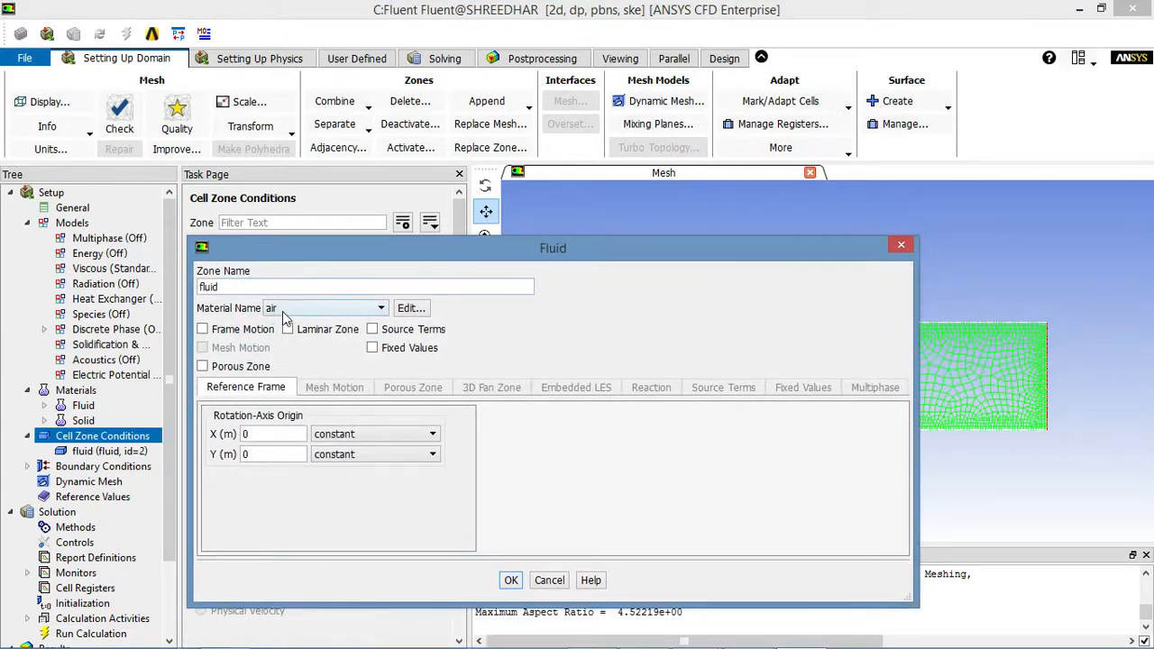
left_click(283, 311)
left_click(296, 321)
left_click(512, 579)
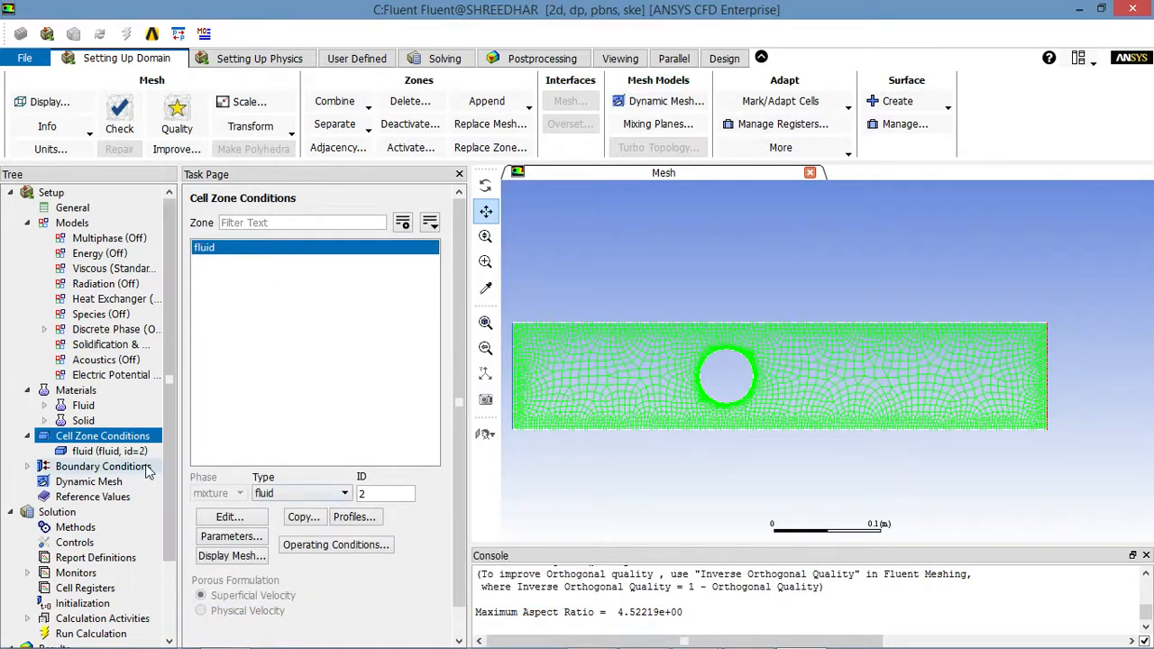
Set the inlet's velocity magnitude to 0.30 m/s and its turbulence specification method to Intensity and Hydraulic Diameter.
left_click(58, 466)
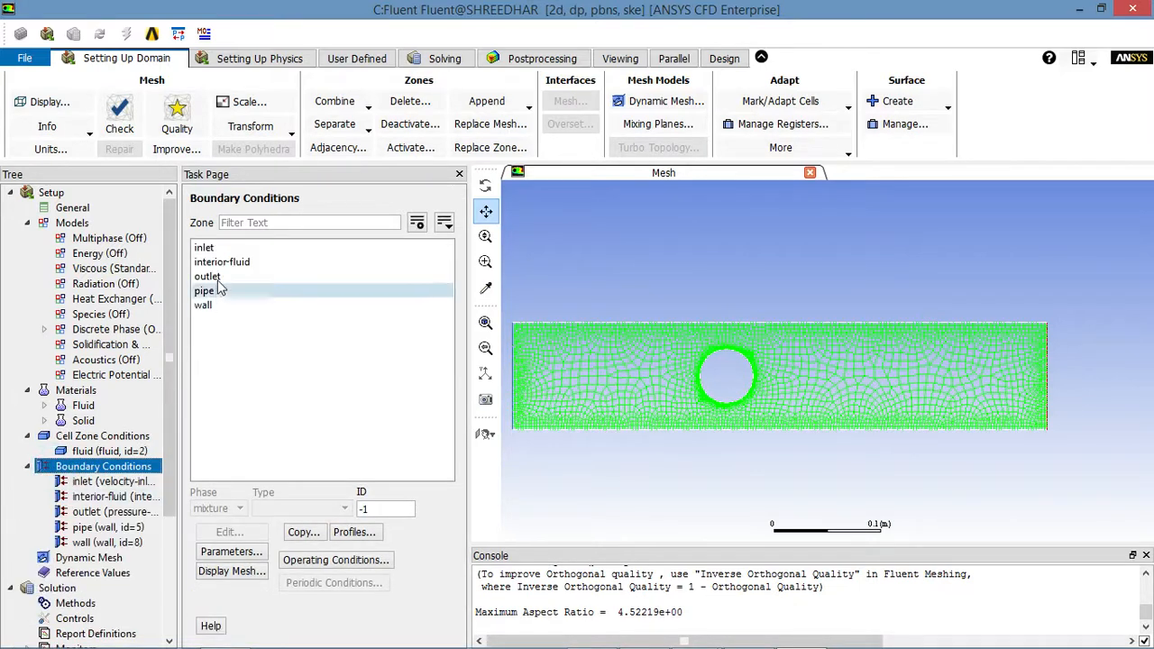
left_click(215, 249)
left_click(243, 537)
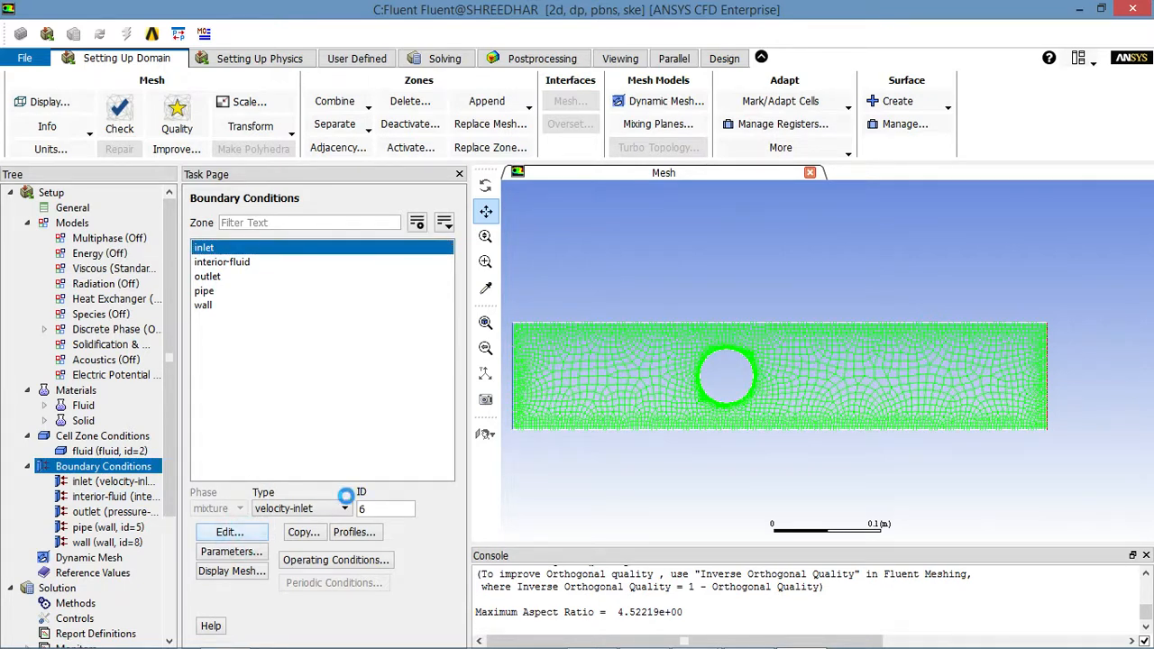
left_click_drag(356, 332, 325, 233)
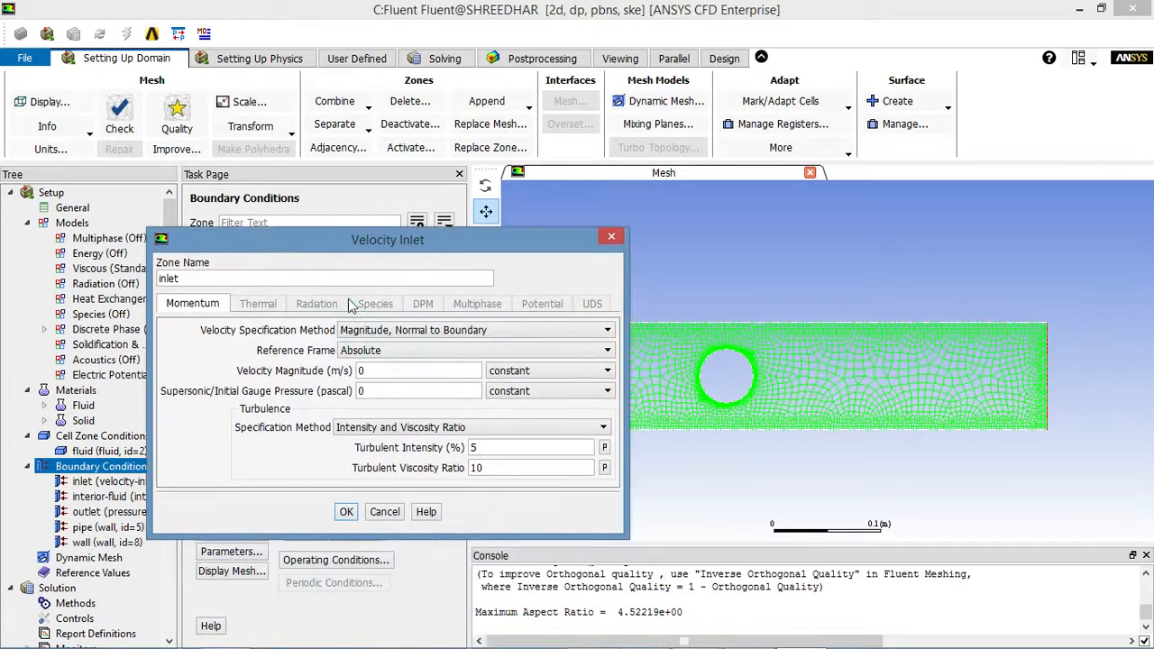
left_click_drag(370, 372, 358, 386)
left_click(379, 430)
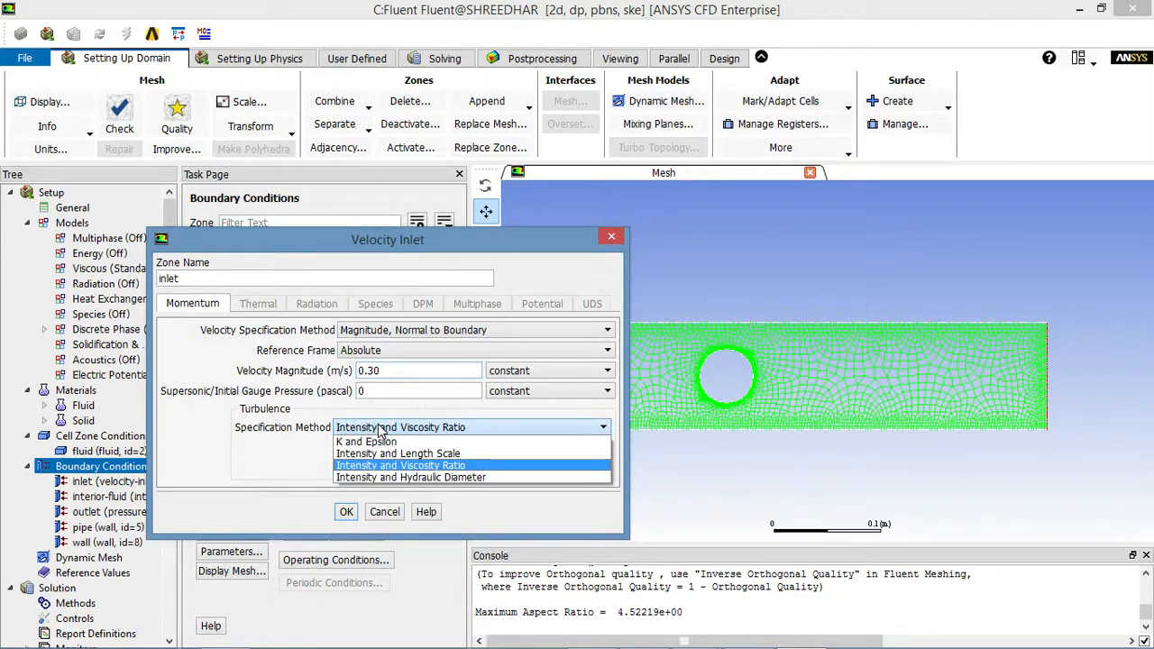
left_click(394, 478)
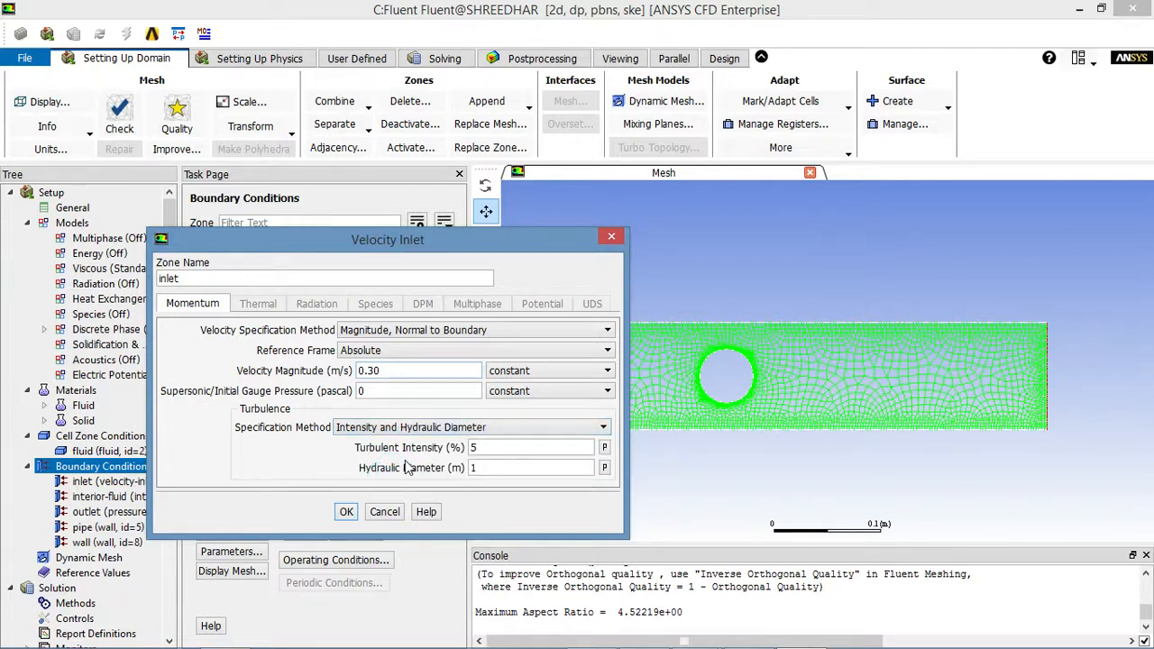
Set the inlet's hydraulic diameter to .1 m and accept the velocity inlet conditions.
double_click(487, 465)
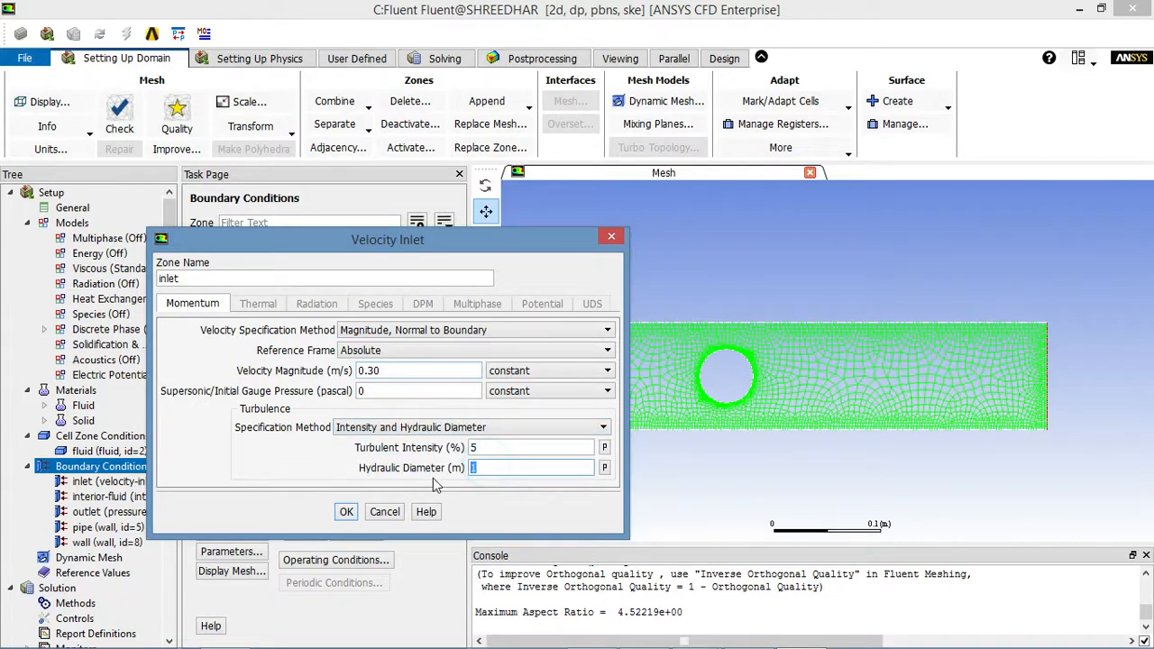
type("100")
key("BackSpace")
key("BackSpace")
key("BackSpace")
type(".0")
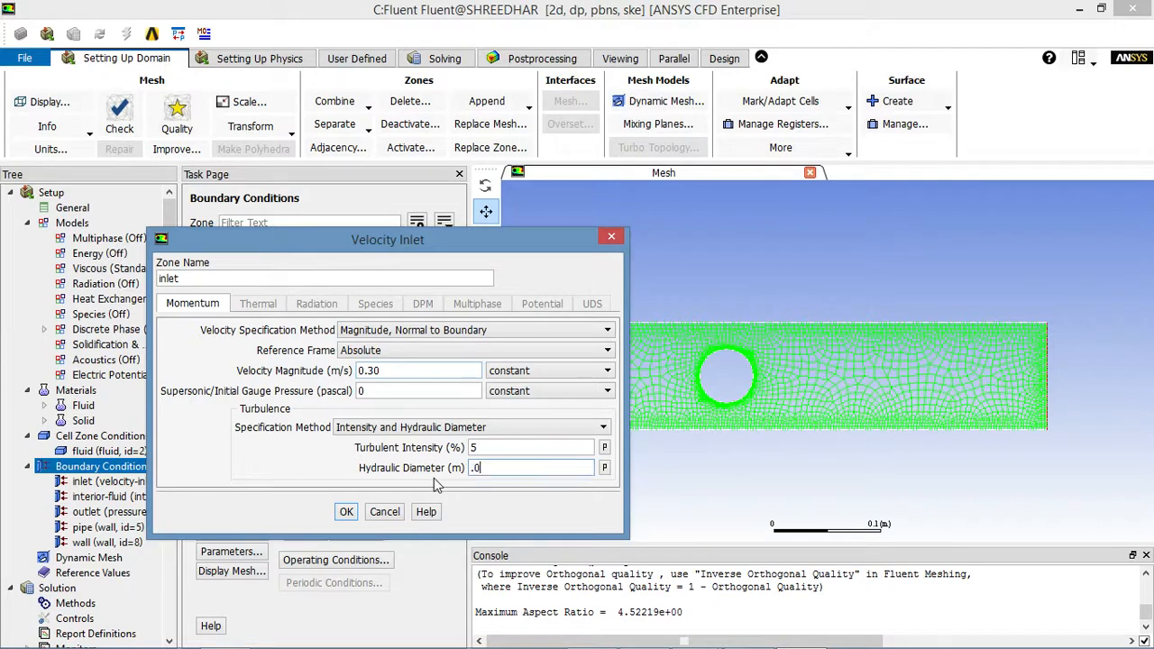
key("BackSpace")
type("1")
left_click(346, 512)
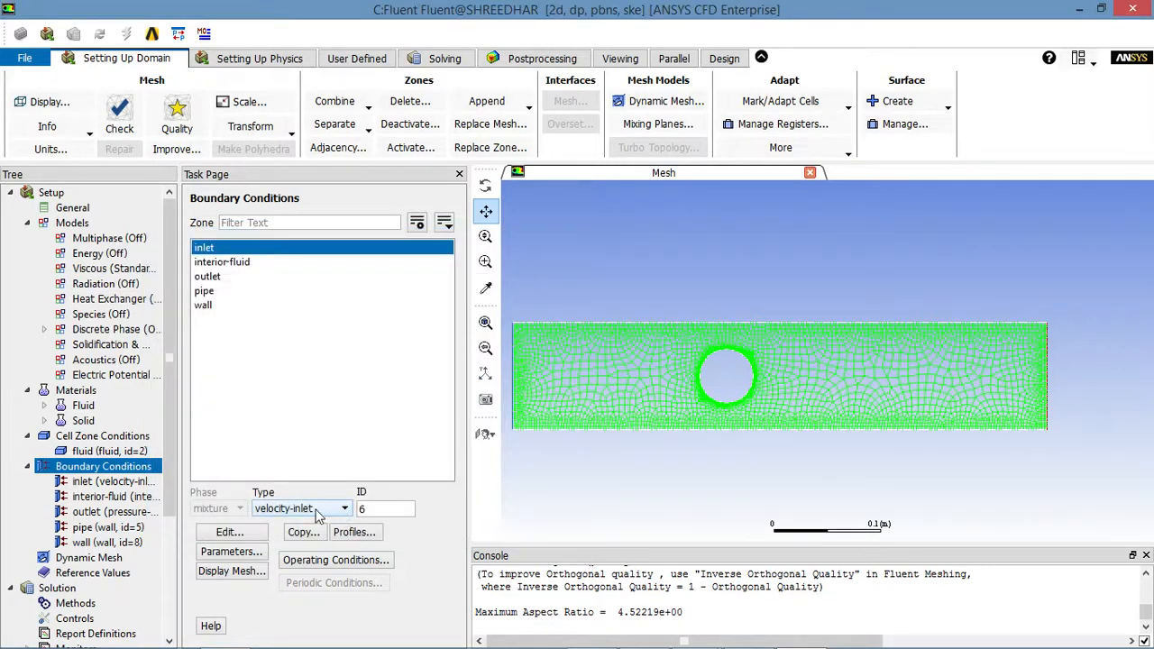
Specify the pressure outlet's turbulence by Intensity and Hydraulic Diameter, with a backflow hydraulic diameter of .1 m.
left_click(217, 278)
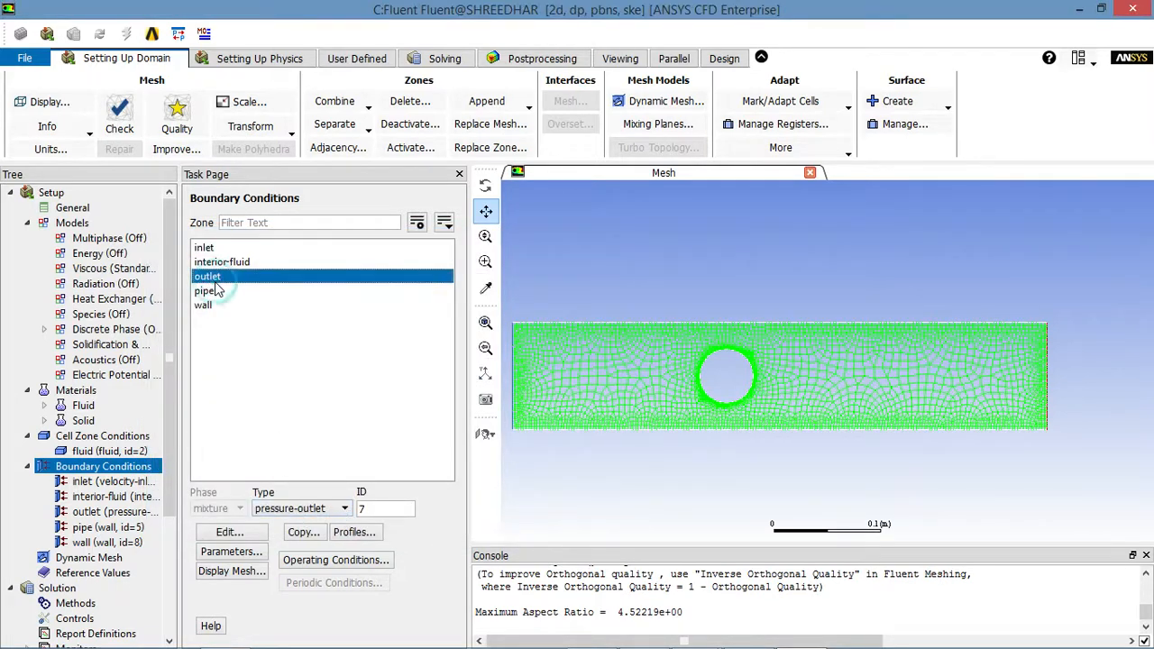
left_click(236, 534)
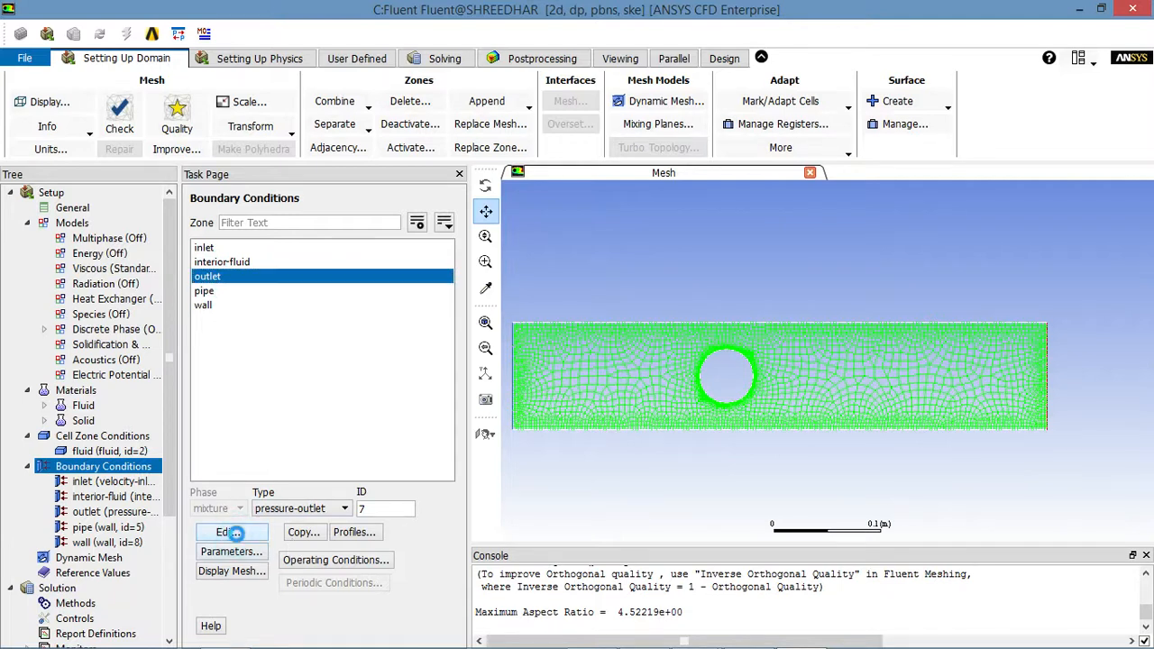
left_click(448, 566)
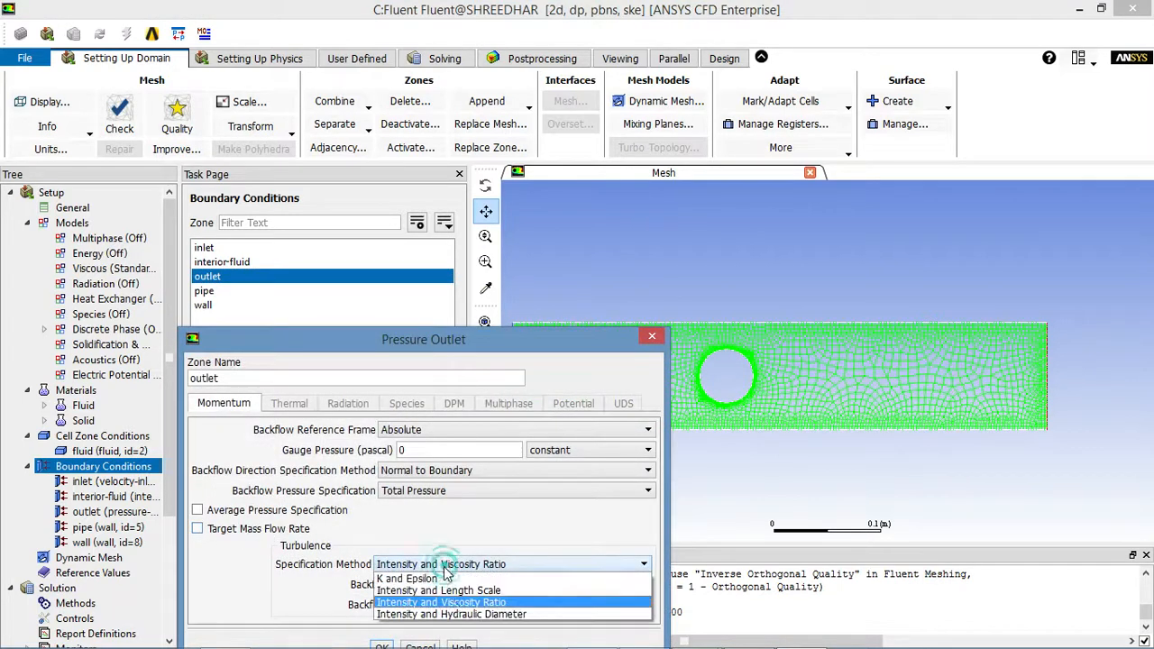
left_click(455, 615)
left_click_drag(536, 607, 508, 617)
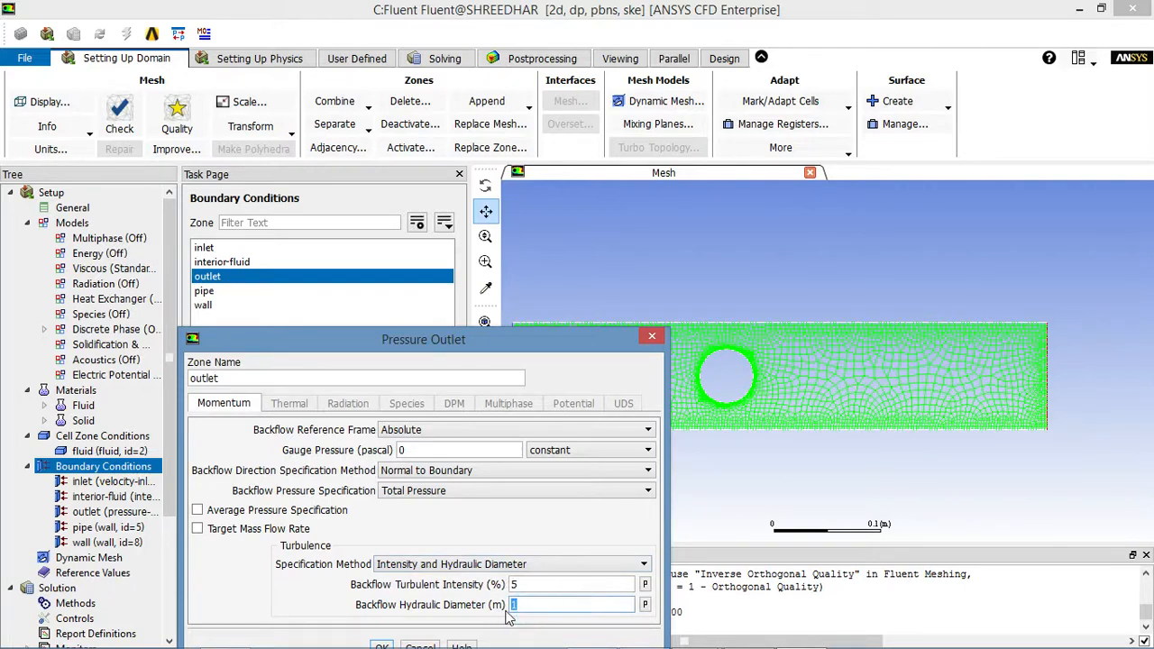
type(".1")
left_click_drag(305, 340, 373, 144)
left_click(440, 523)
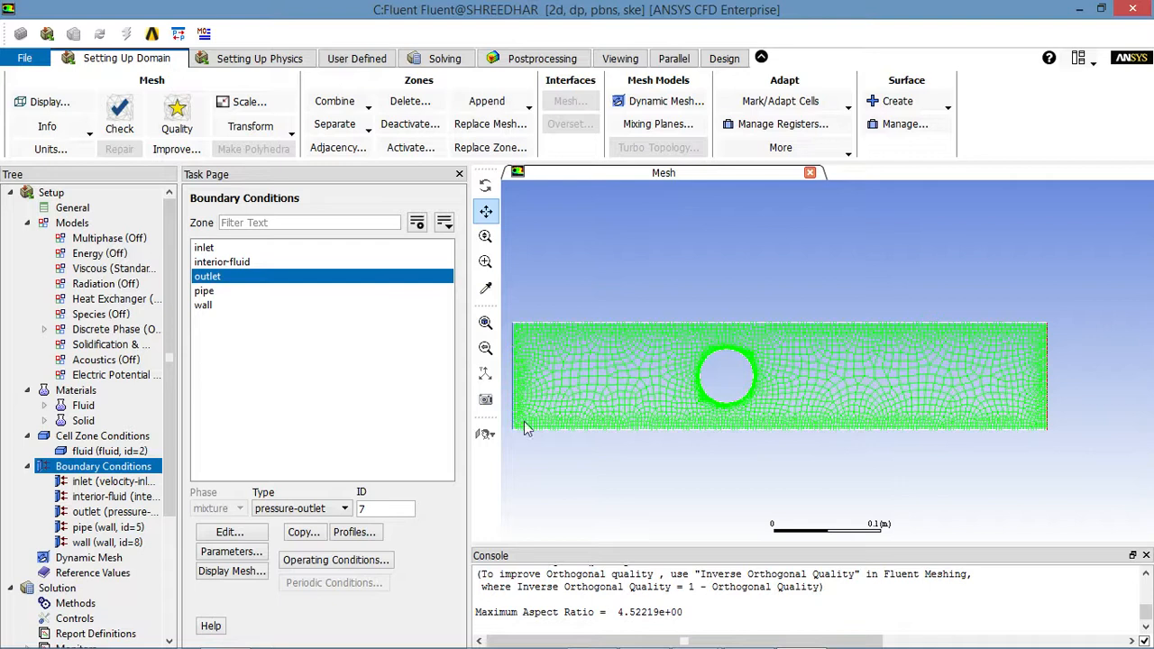
Review the solution methods' pressure-velocity coupling and spatial discretization settings, and check the report definitions.
double_click(60, 588)
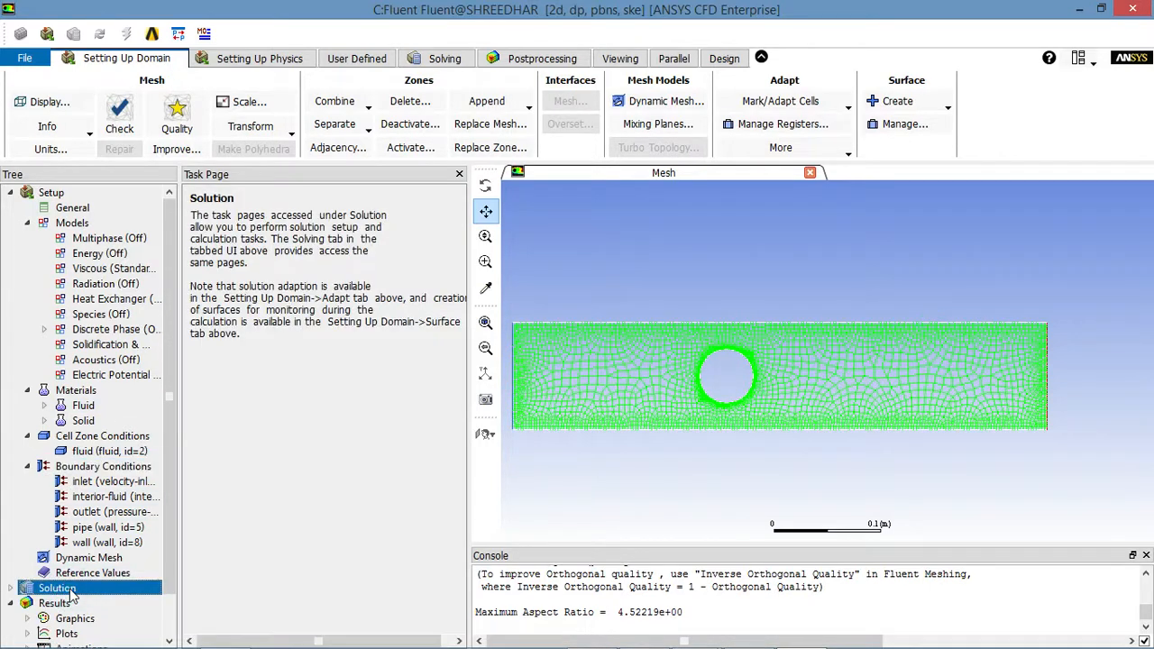
left_click(11, 588)
left_click(58, 436)
double_click(59, 437)
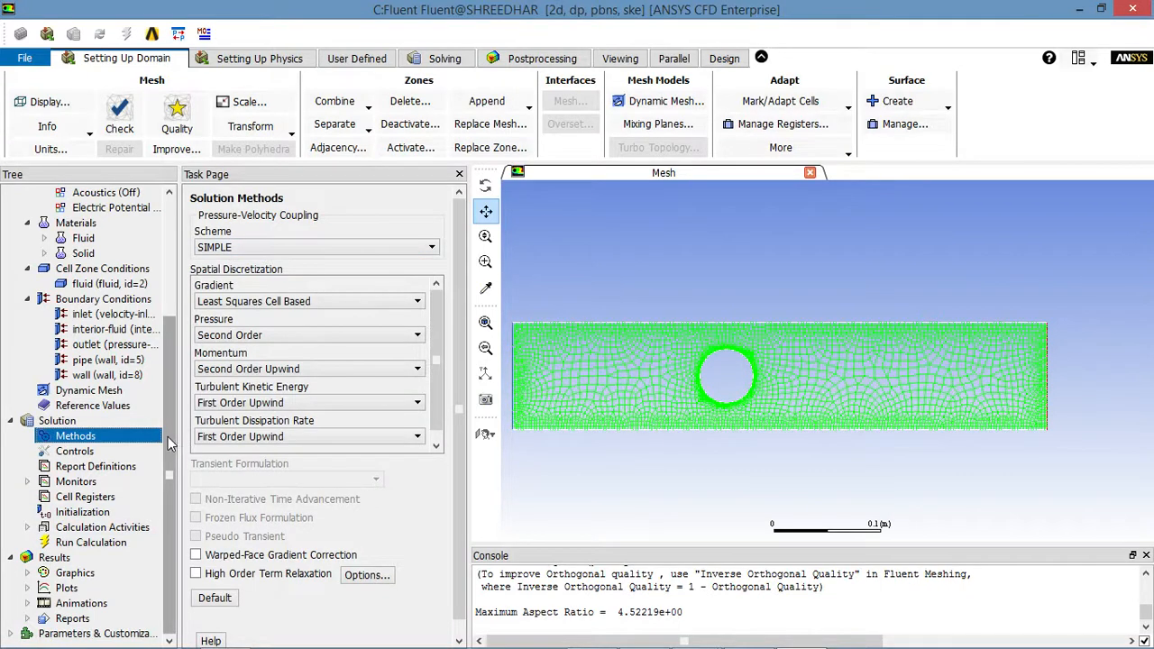
scroll(458, 411, "down", 1)
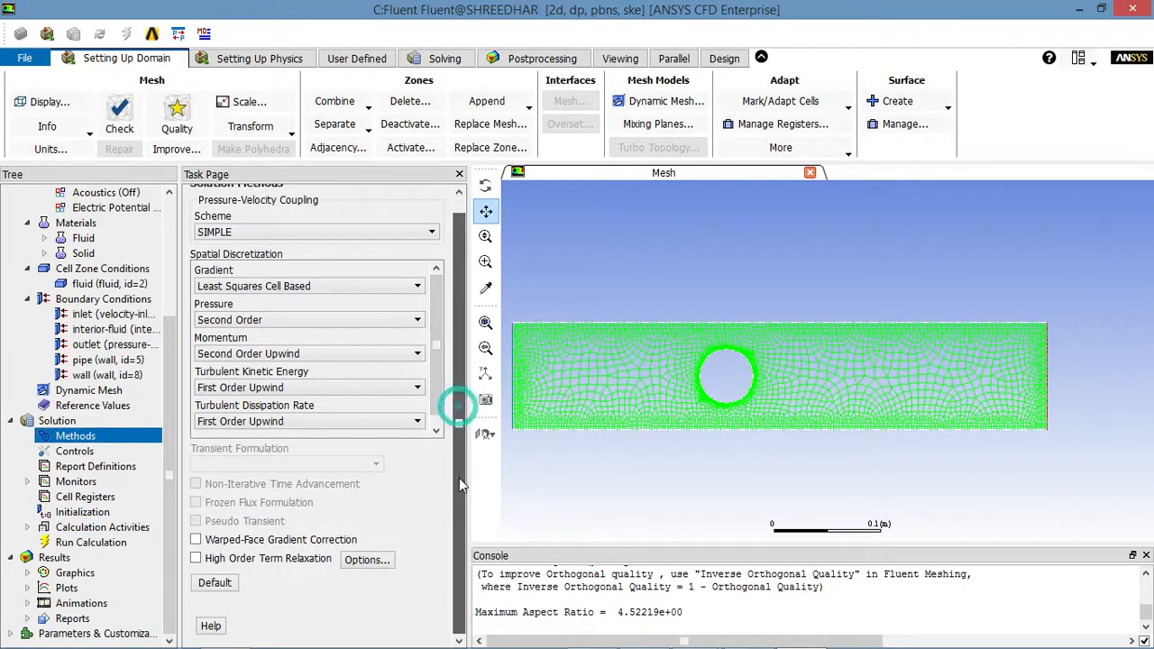
double_click(79, 468)
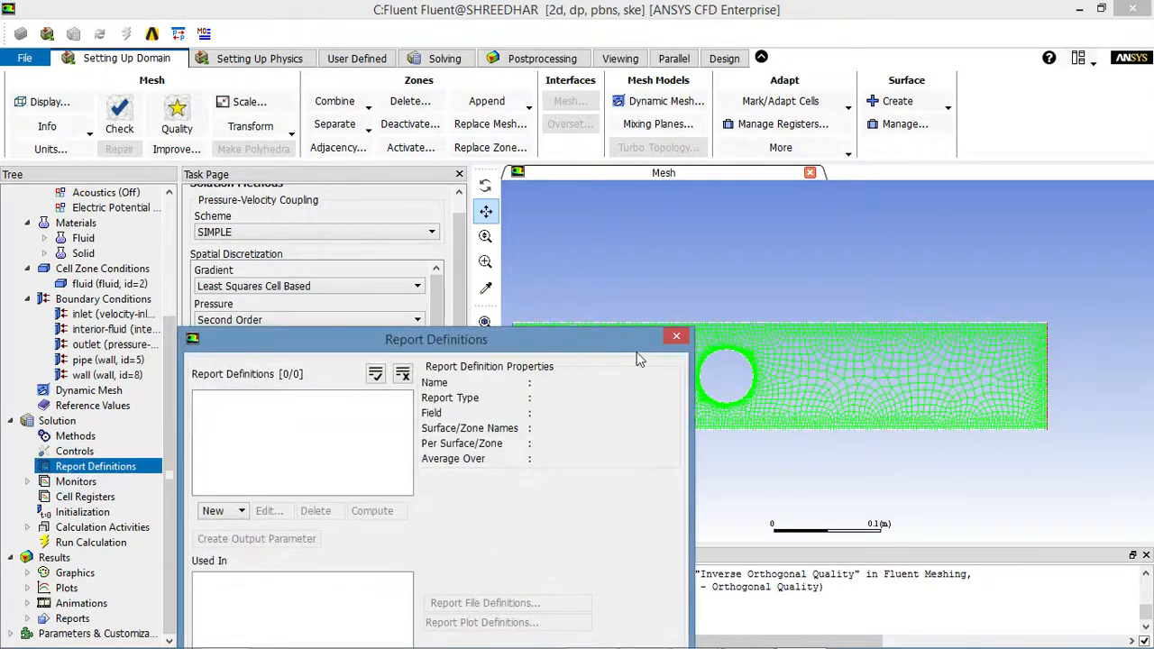
left_click(674, 340)
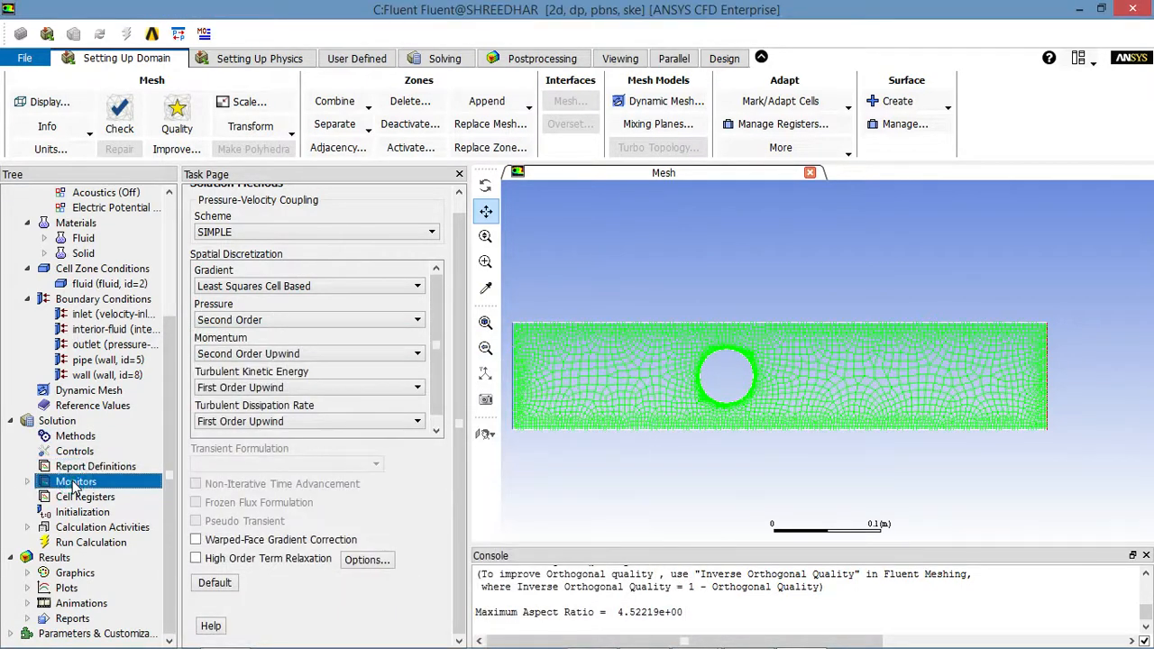
Set the epsilon residual's absolute convergence criterion to .000001 in the residual monitors.
double_click(65, 485)
double_click(91, 498)
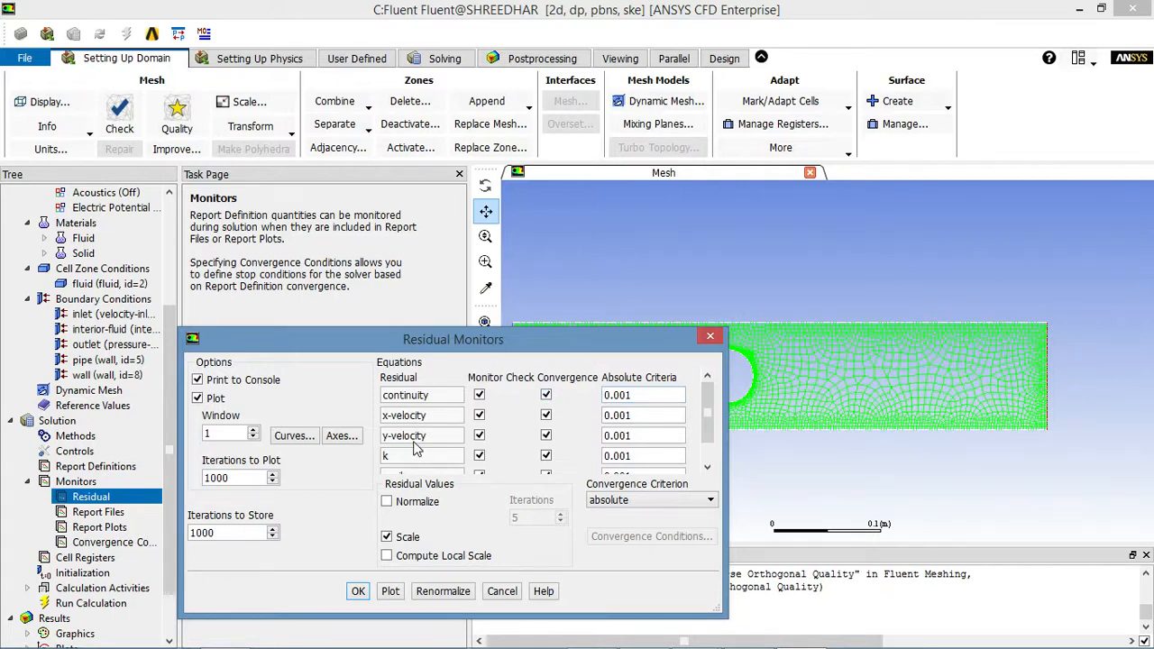
left_click_drag(709, 414, 707, 449)
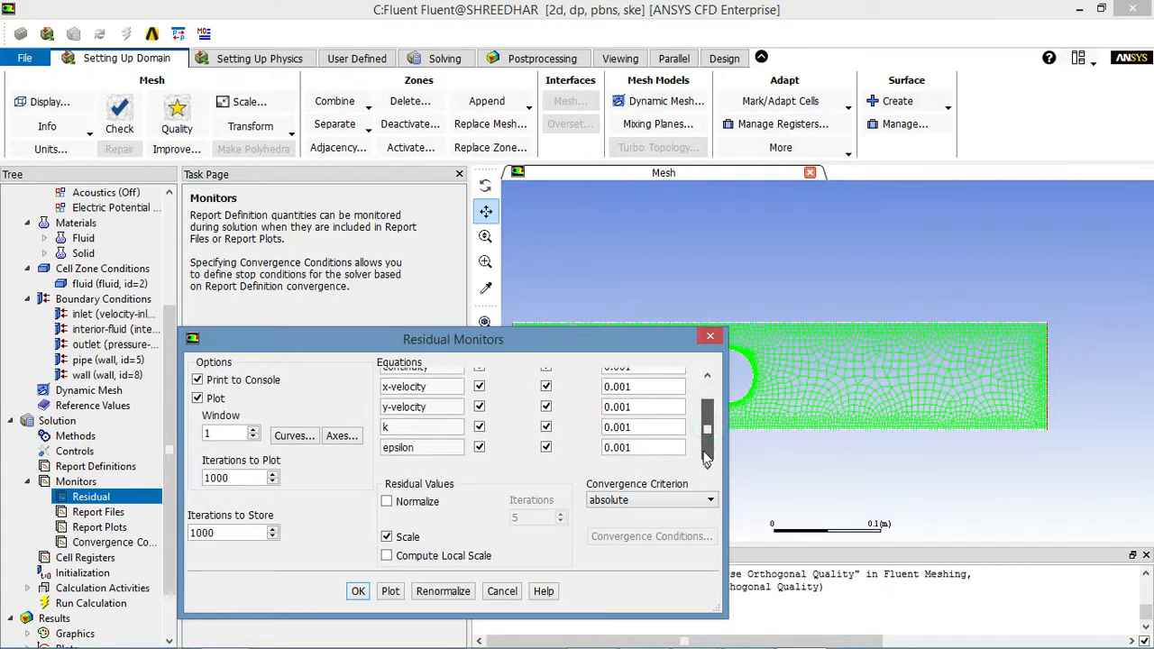
double_click(651, 448)
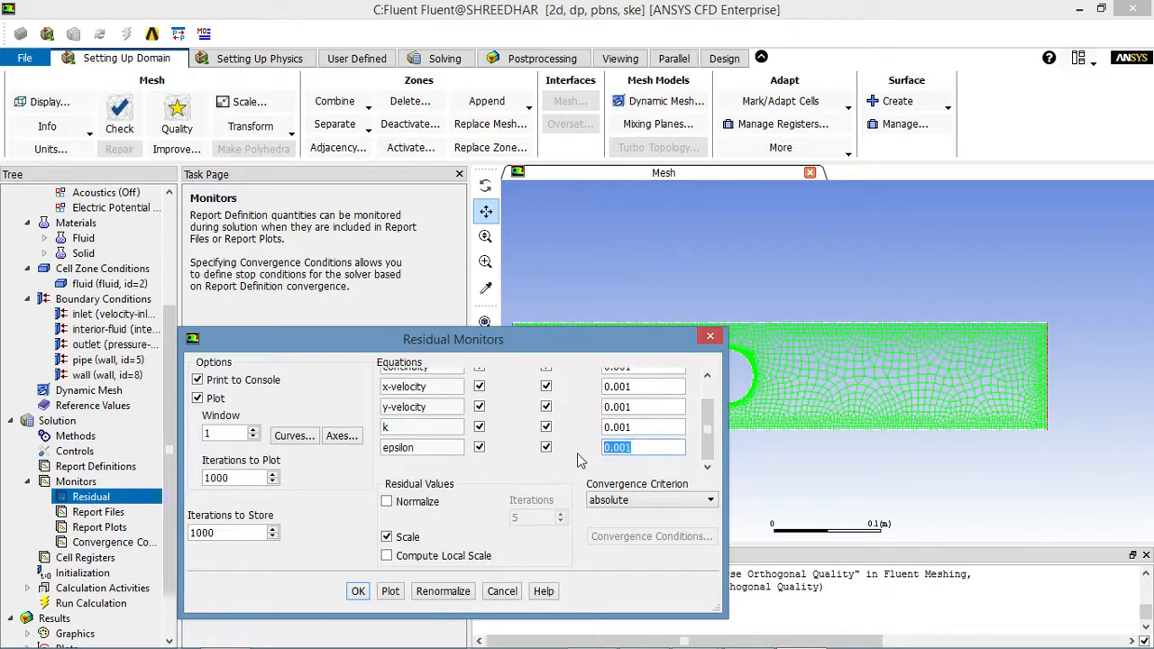
type(".0")
double_click(652, 447)
left_click(638, 447)
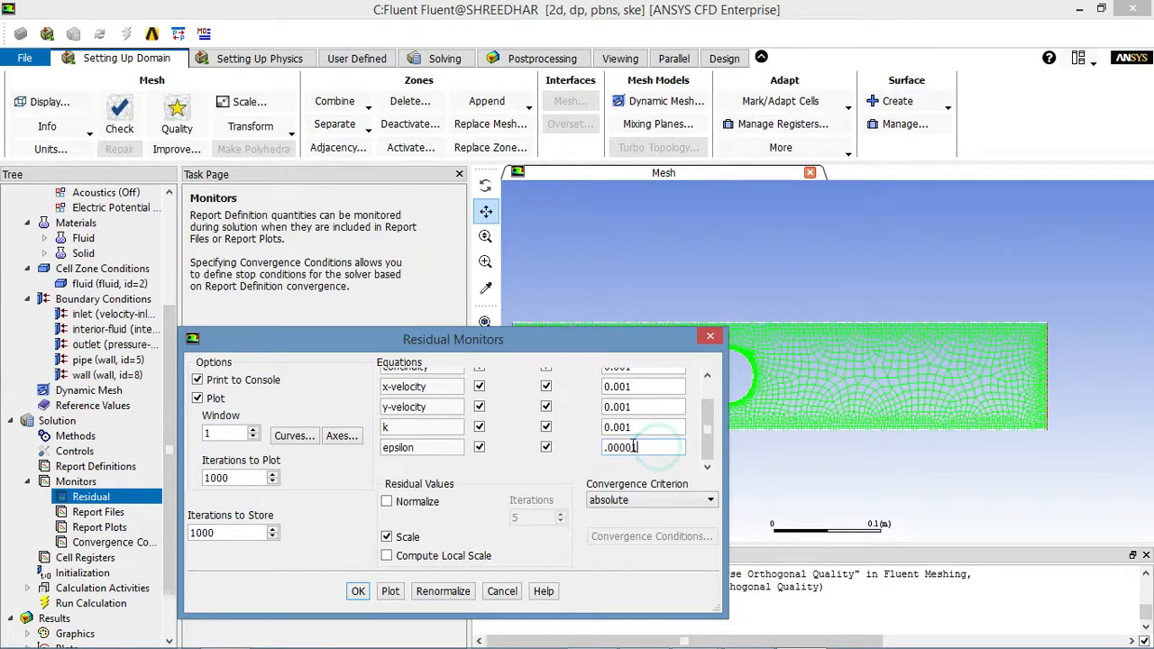
left_click(634, 447)
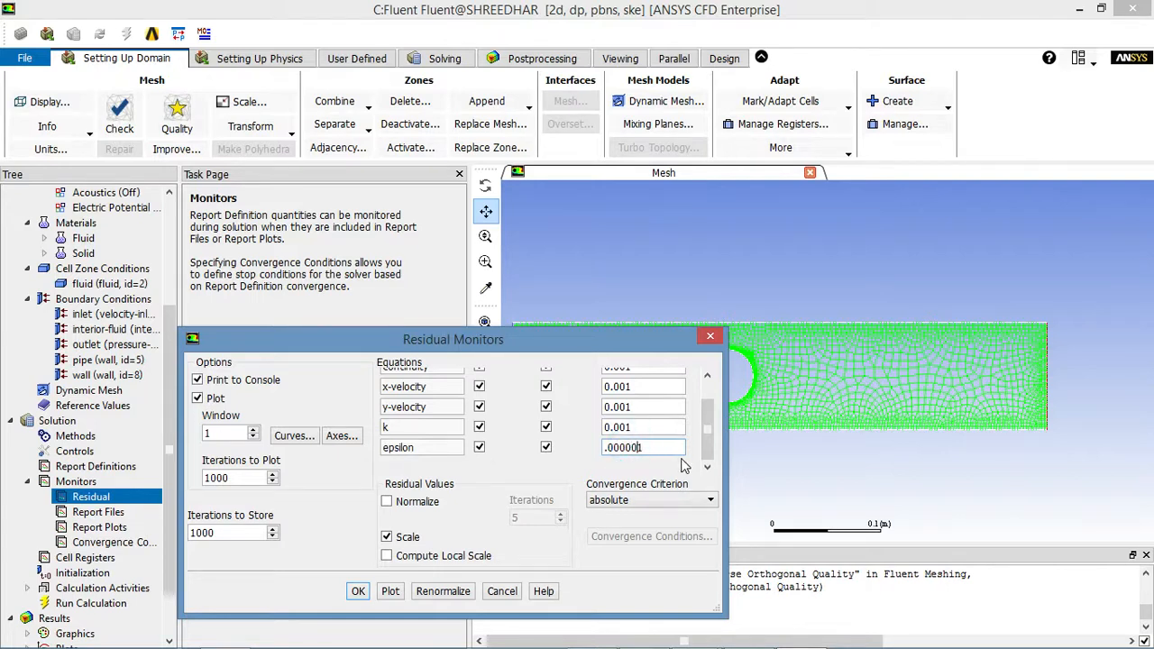
Copy the .000001 criterion to the k, y-velocity, x-velocity and continuity residuals and accept the residual monitor settings.
left_click_drag(643, 448, 595, 462)
key("ctrl+c")
double_click(652, 427)
key("ctrl+v")
double_click(642, 406)
key("ctrl+v")
double_click(632, 387)
key("ctrl+v")
scroll(712, 456, "up", 2)
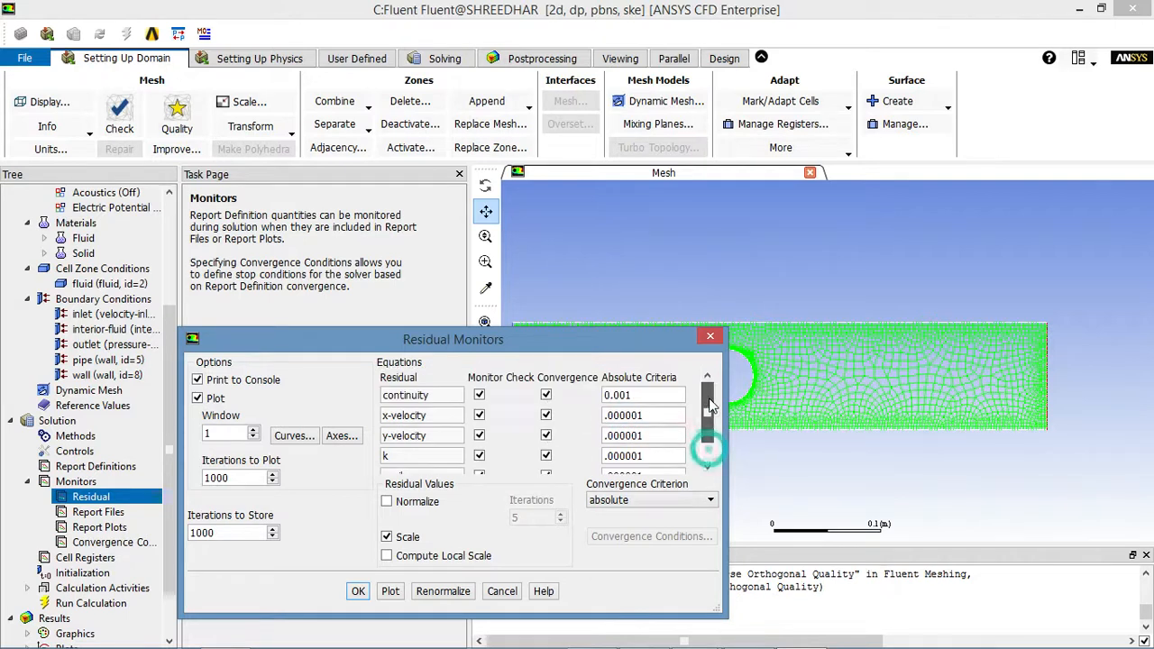
double_click(635, 395)
key("ctrl+v")
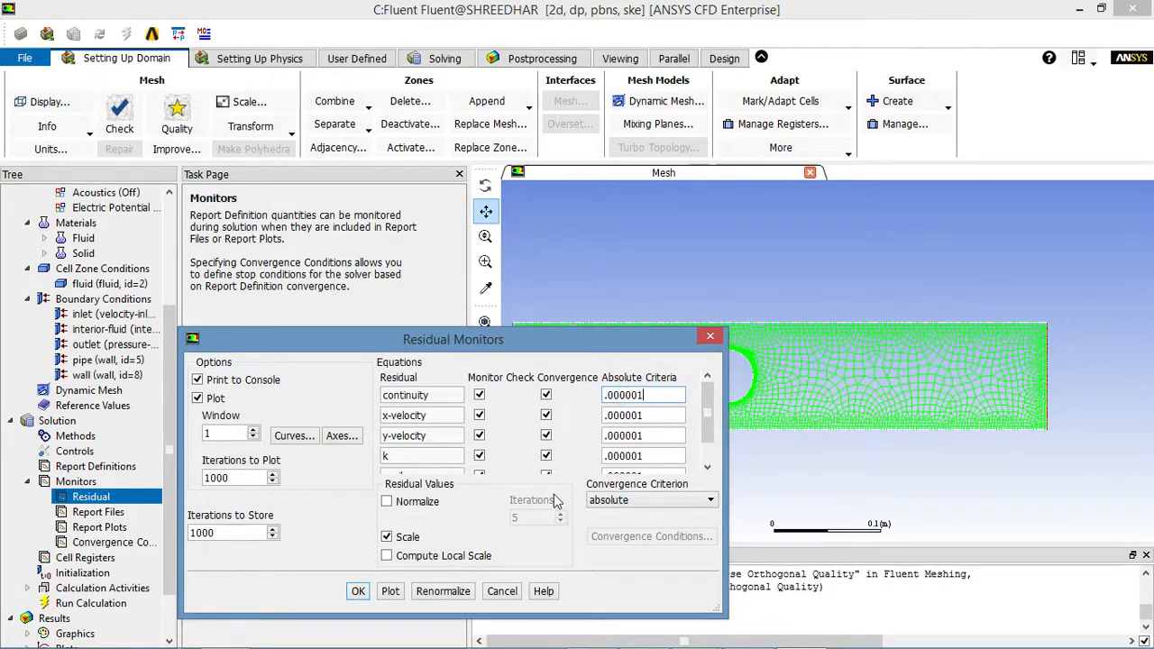
left_click(358, 591)
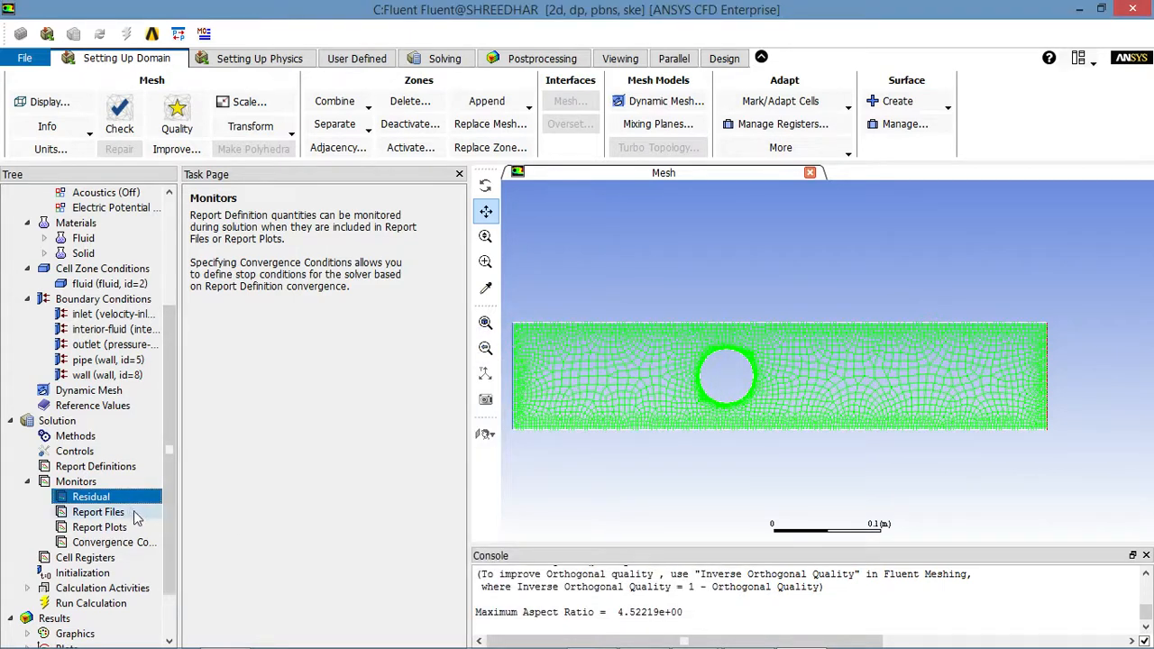
Switch the solution initialization method to Standard Initialization and initialize the solution.
left_click_drag(157, 512, 171, 553)
left_click(114, 498)
left_click(66, 531)
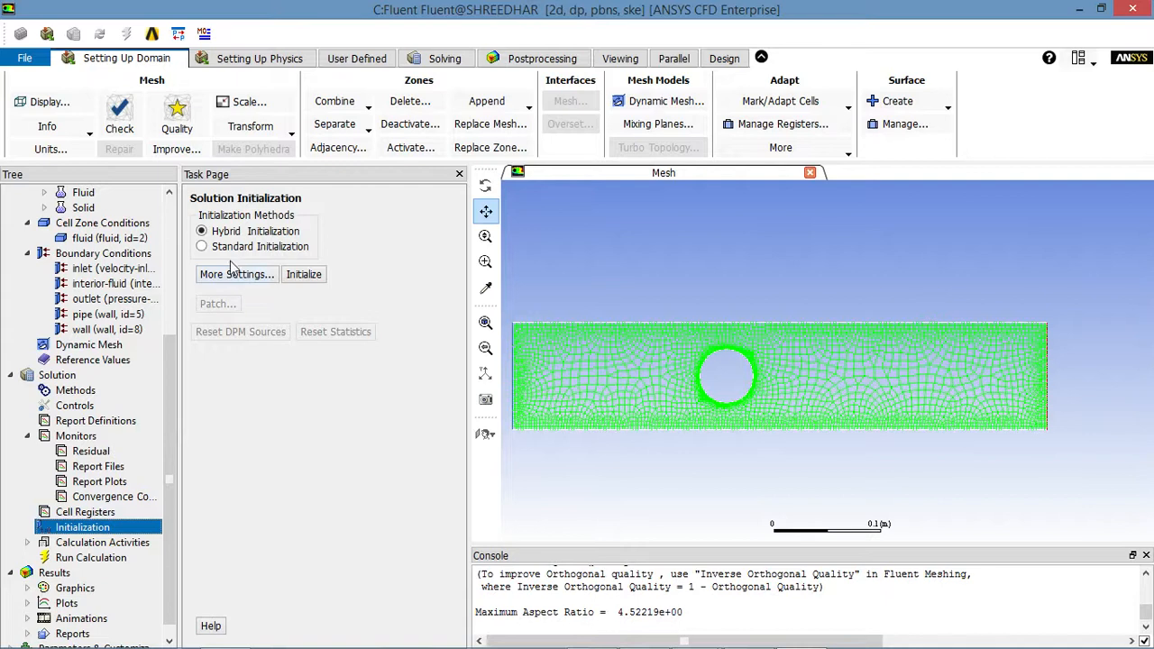
left_click(227, 246)
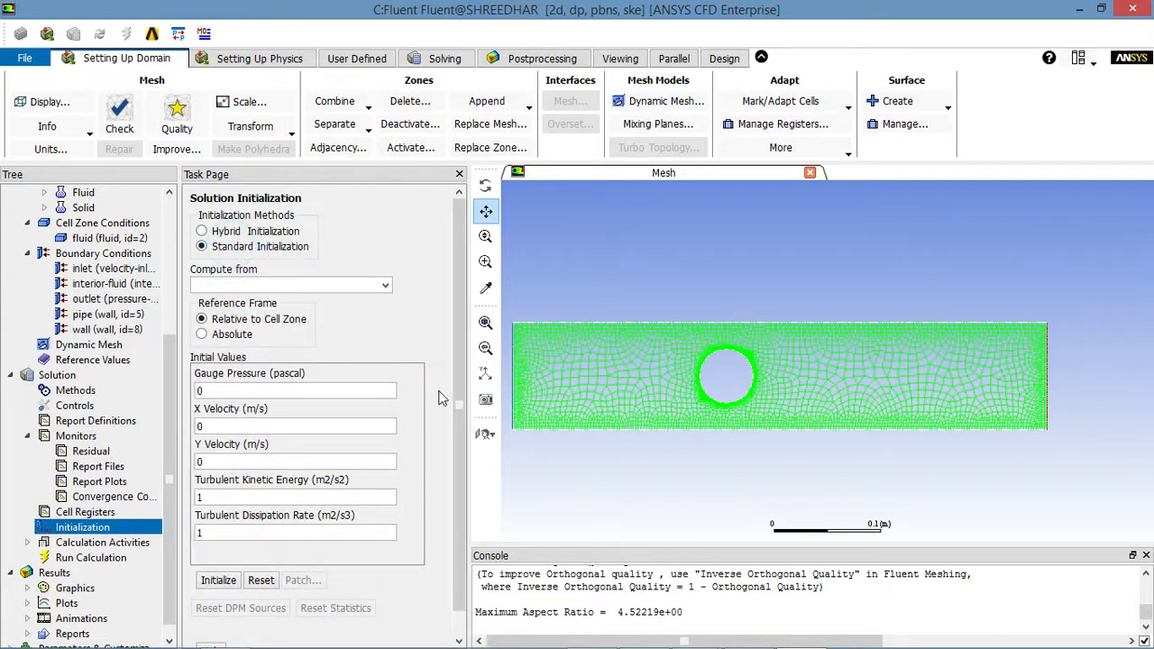
scroll(458, 406, "down", 1)
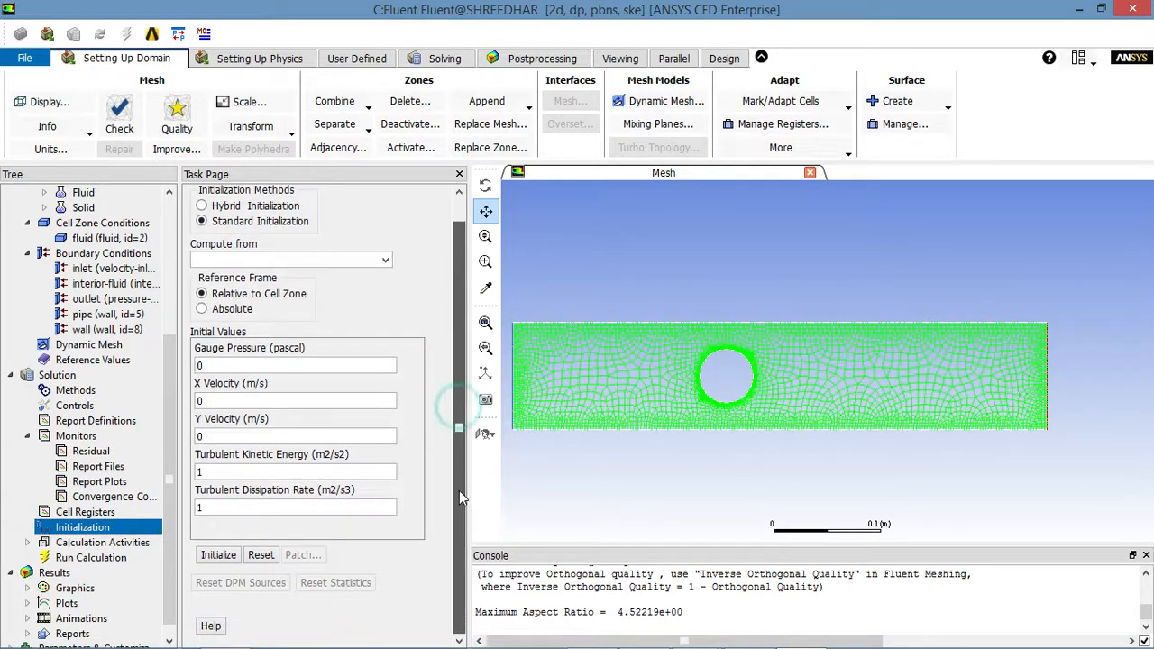
left_click(218, 554)
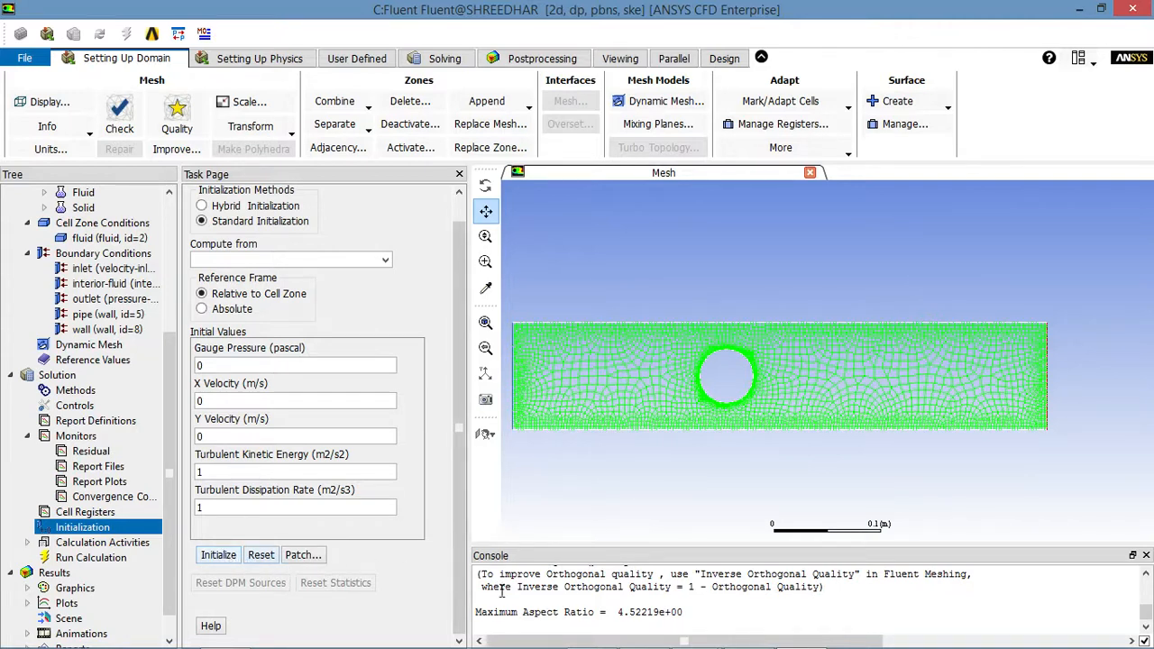
Reinitialize the solution, discarding the unsaved data, and run the calculation for 1000 iterations.
left_click(232, 554)
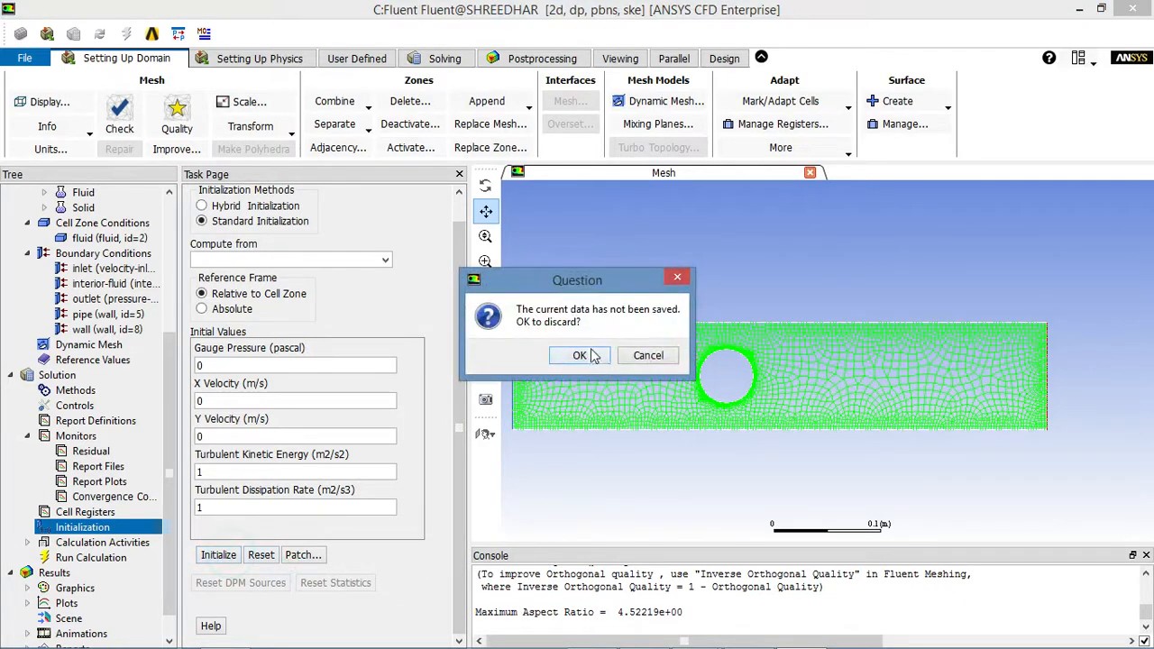
left_click(590, 354)
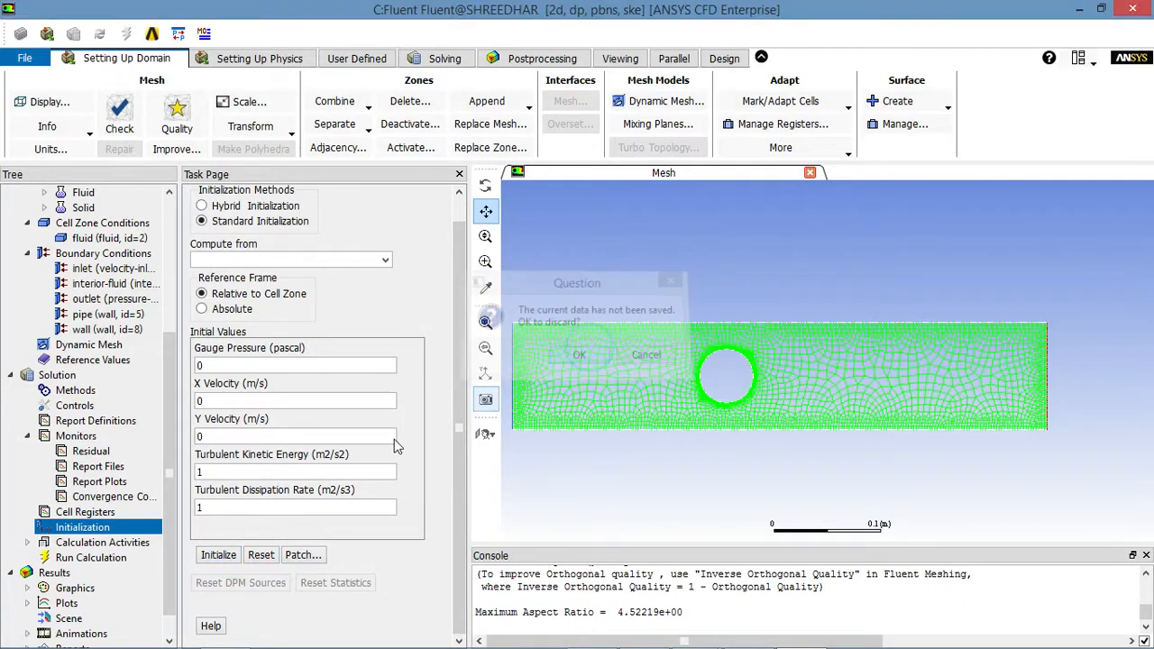
left_click(90, 558)
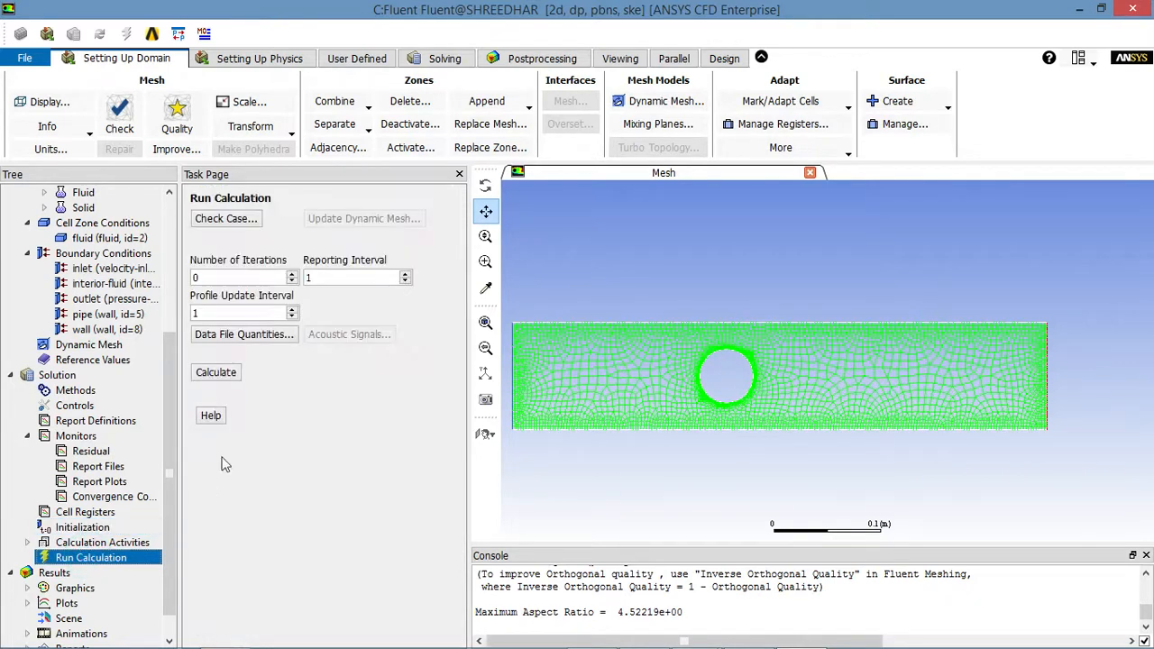
double_click(221, 277)
type("1000")
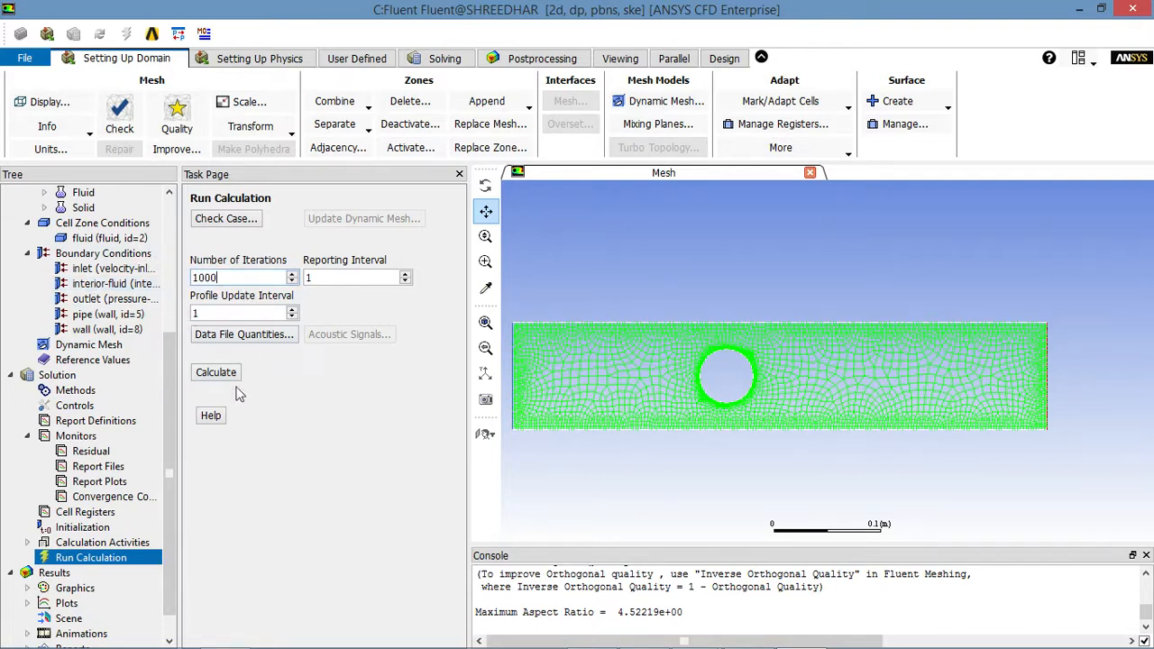
left_click(213, 373)
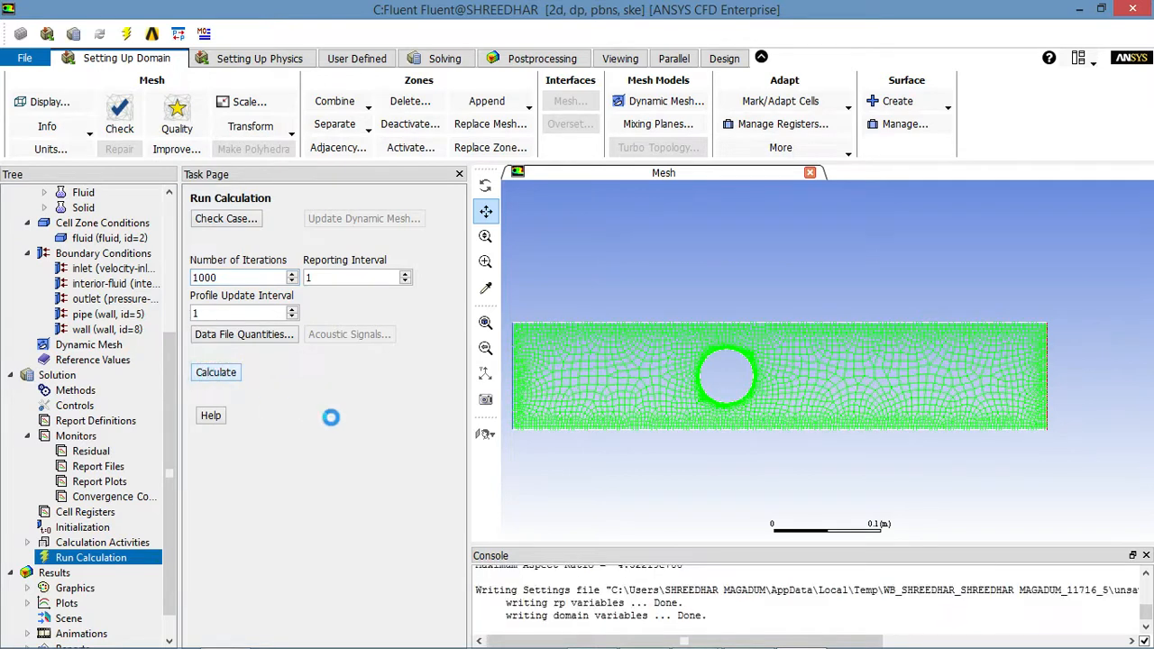
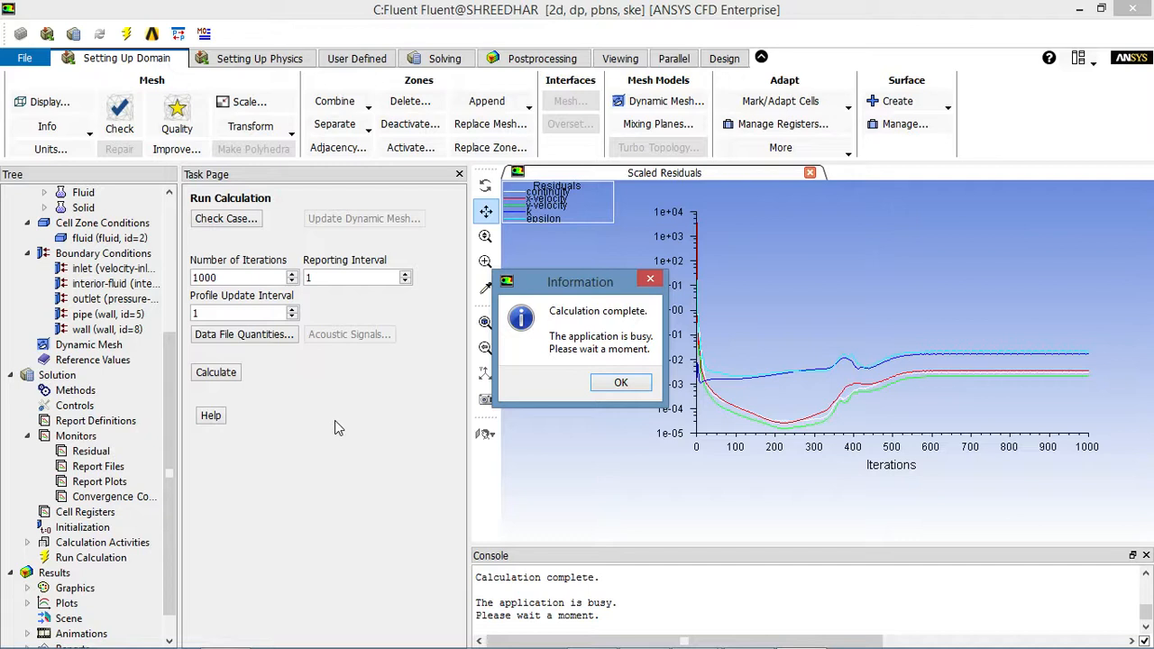
left_click(620, 382)
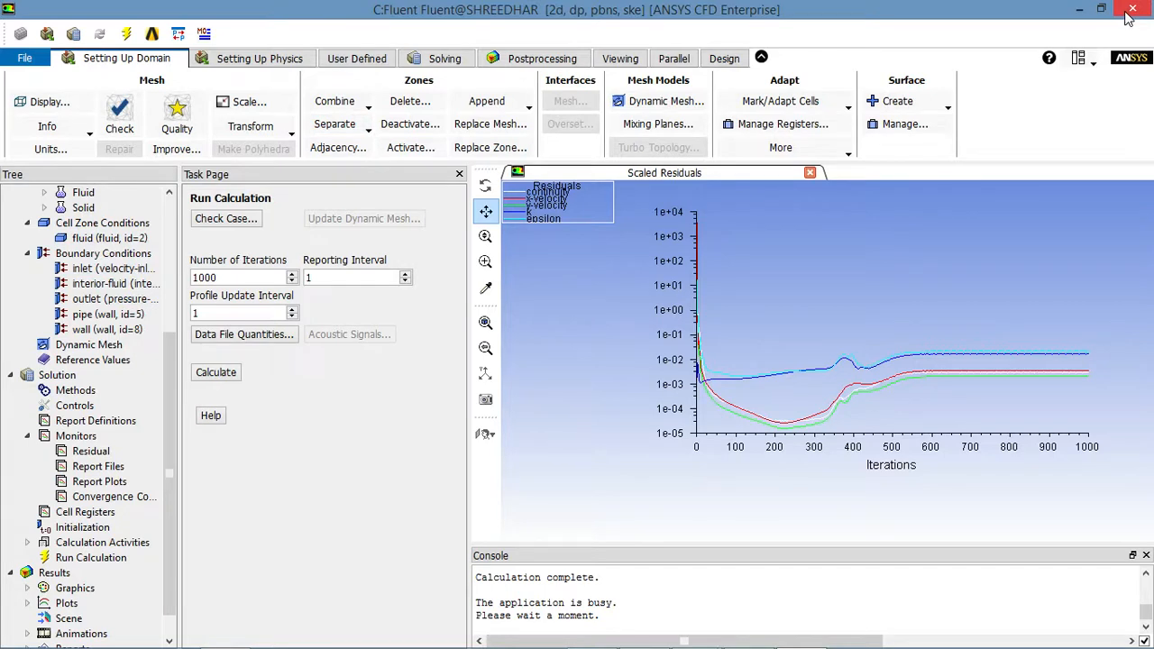
left_click(125, 36)
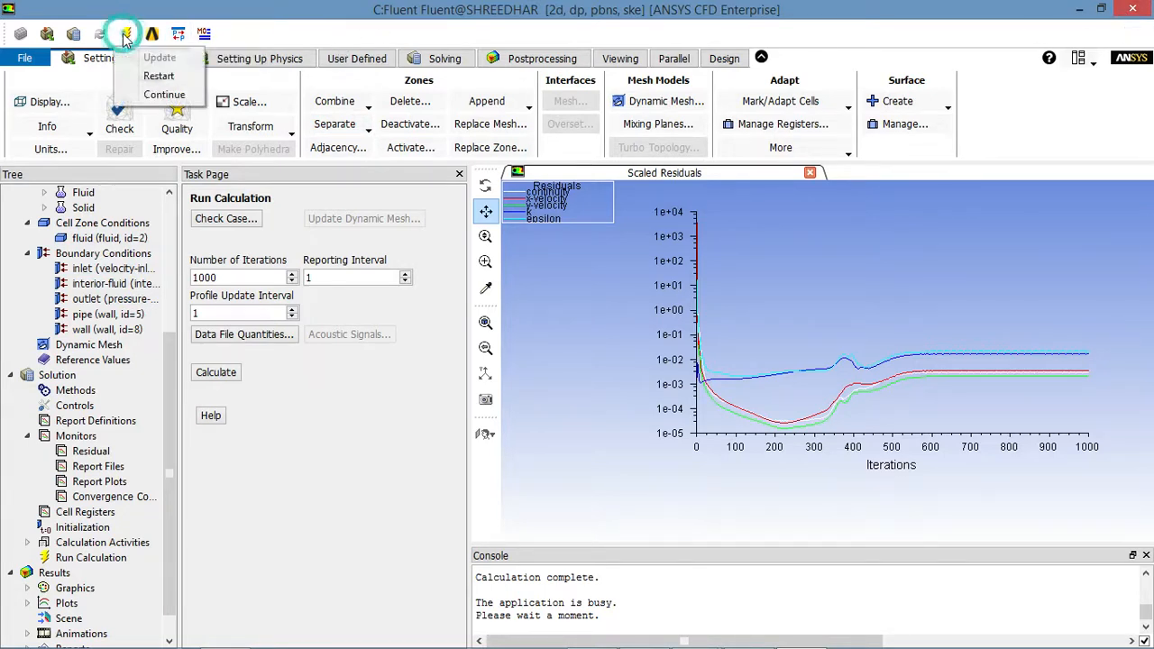
left_click(416, 422)
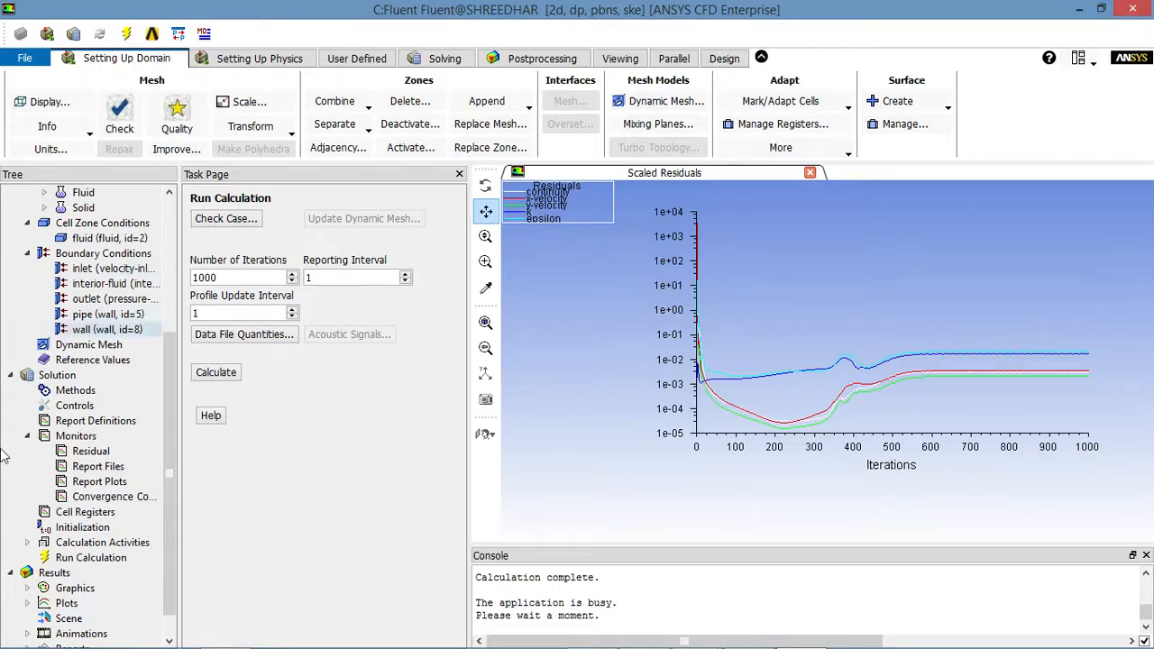
Start a new contour plot from the results graphics and turn on filled contours.
left_click_drag(169, 440, 180, 541)
double_click(36, 542)
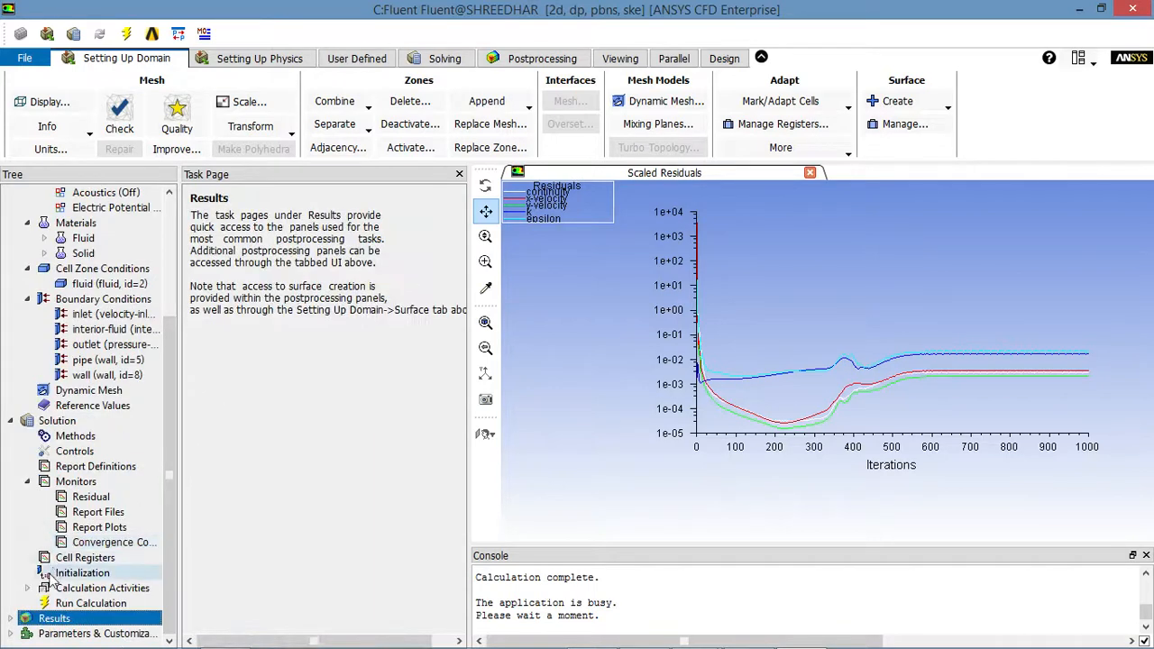
double_click(24, 619)
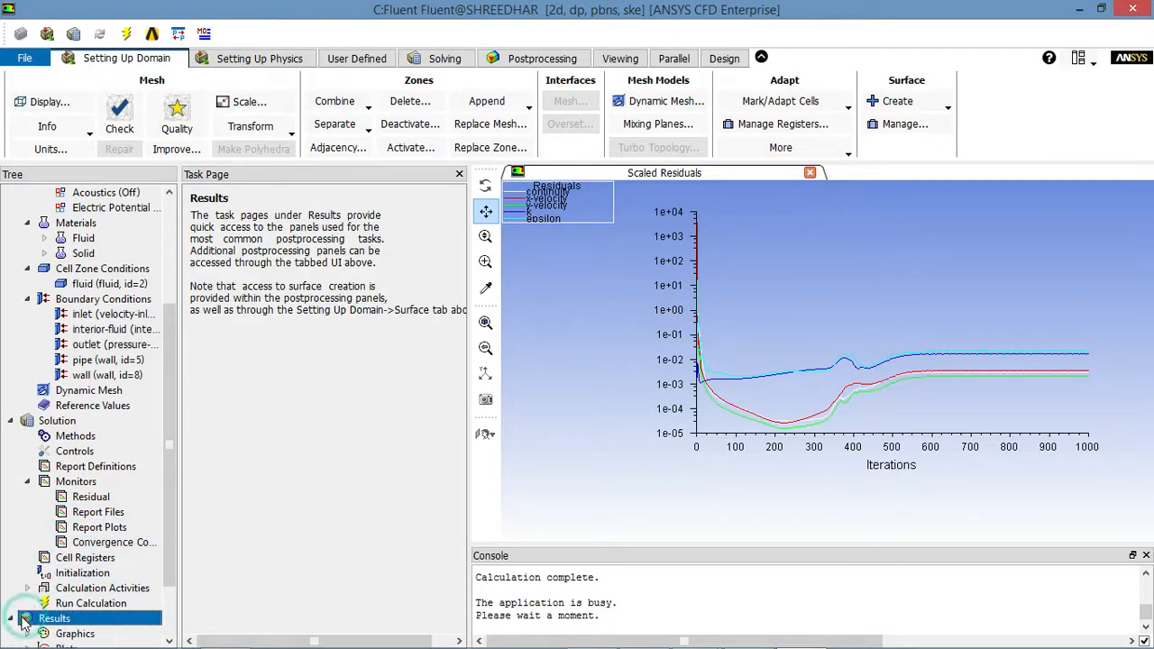
double_click(27, 559)
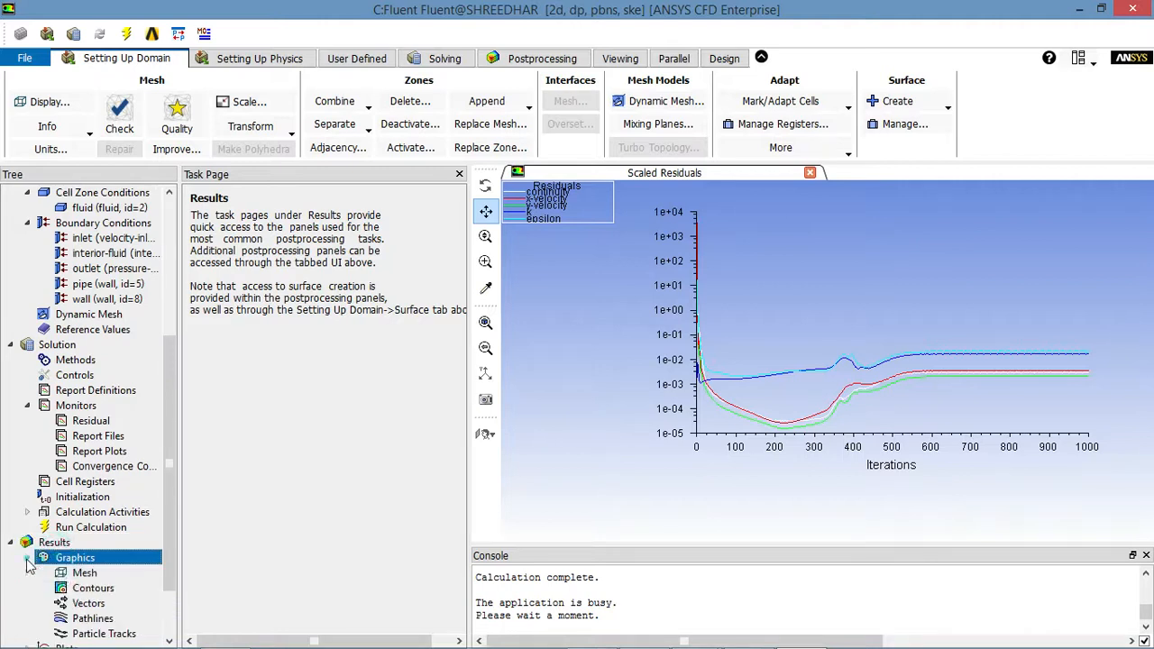
left_click(78, 513)
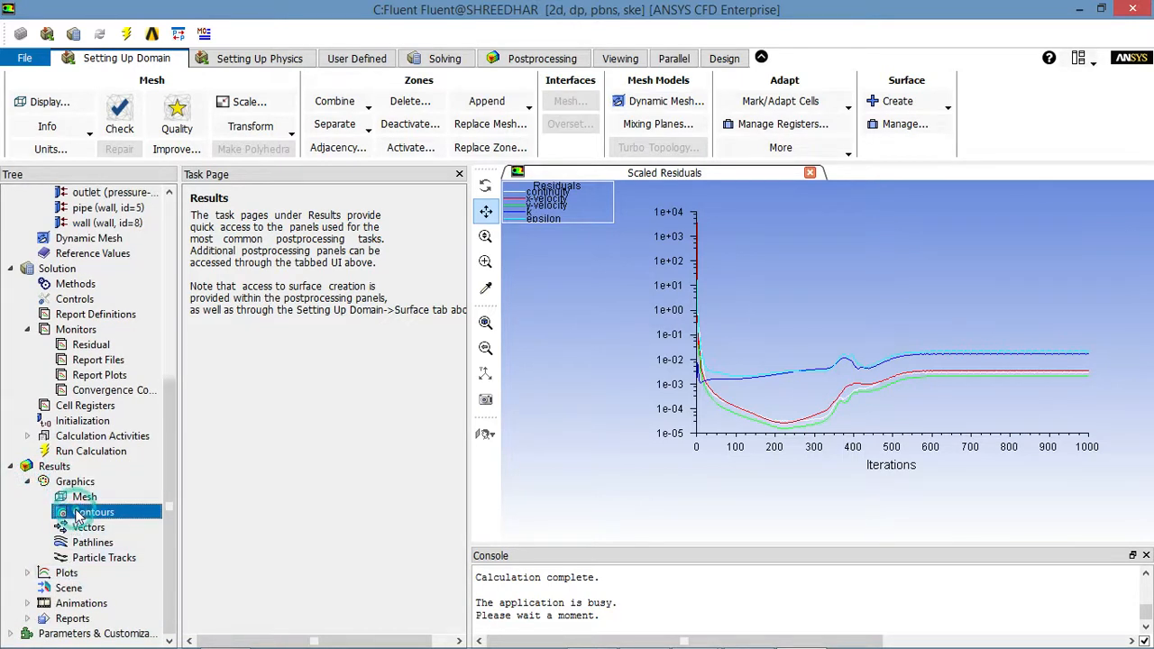
left_click_drag(251, 342, 152, 172)
left_click(115, 244)
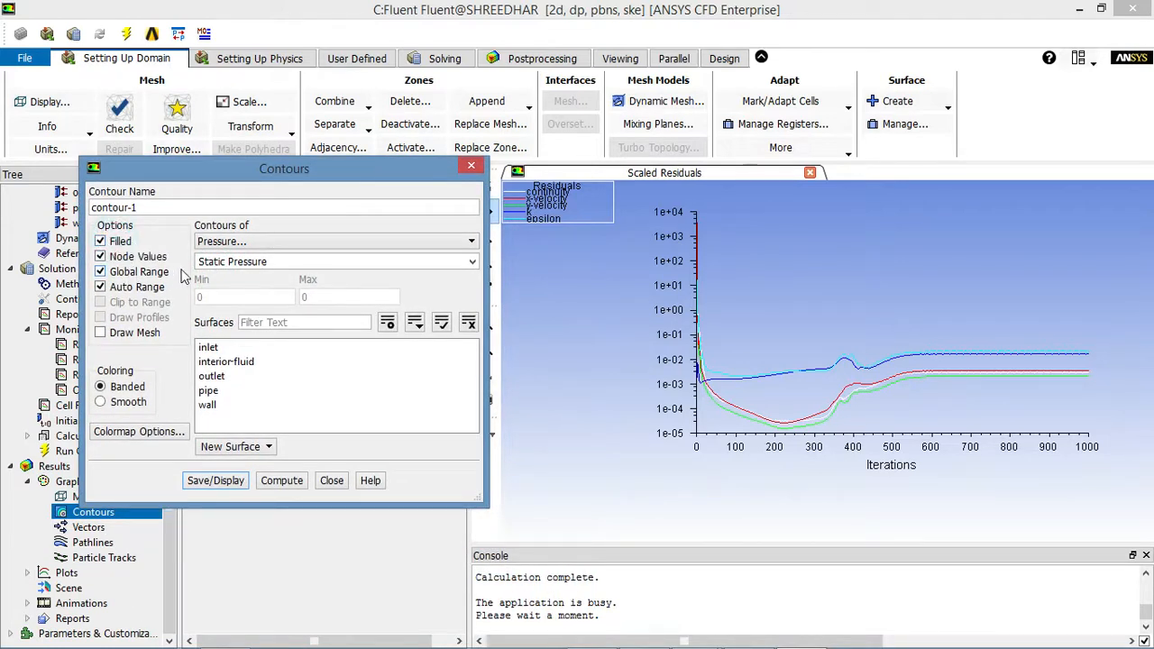
Display the static pressure contours of contour-1 as unfilled lines.
left_click(242, 244)
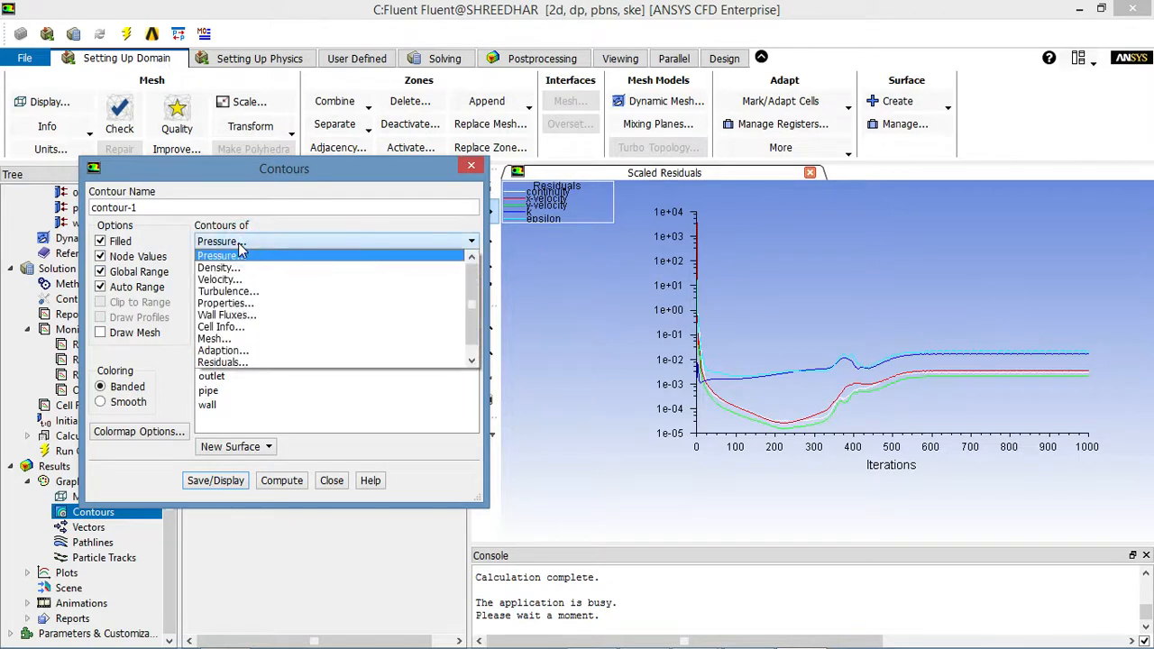
left_click(240, 257)
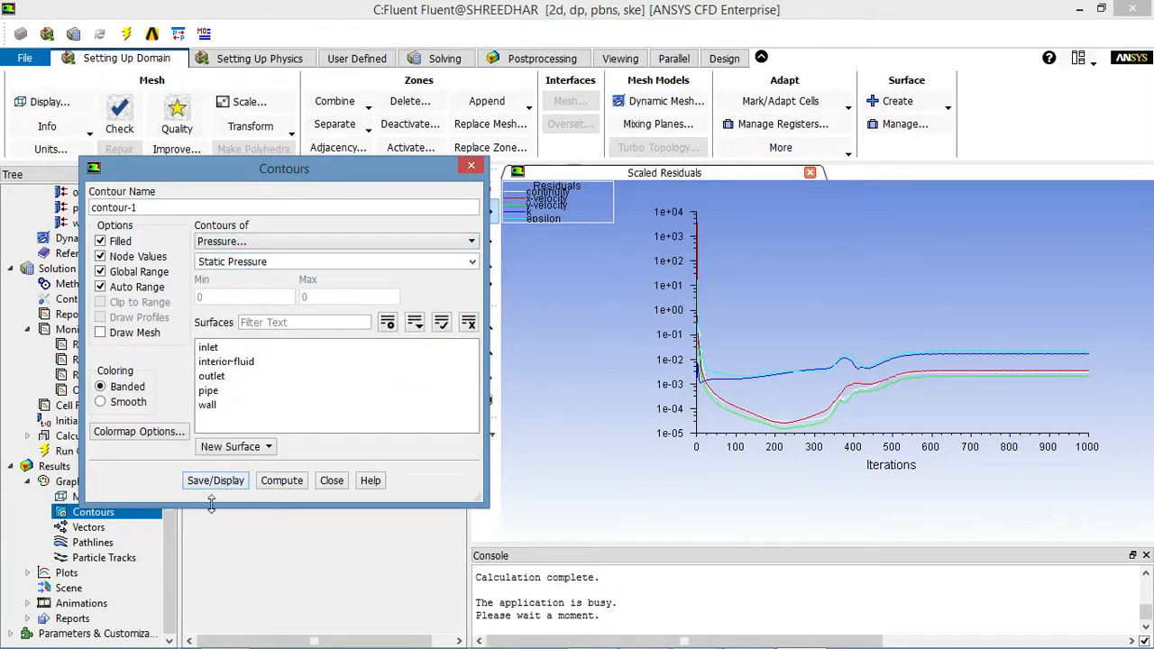
left_click(101, 240)
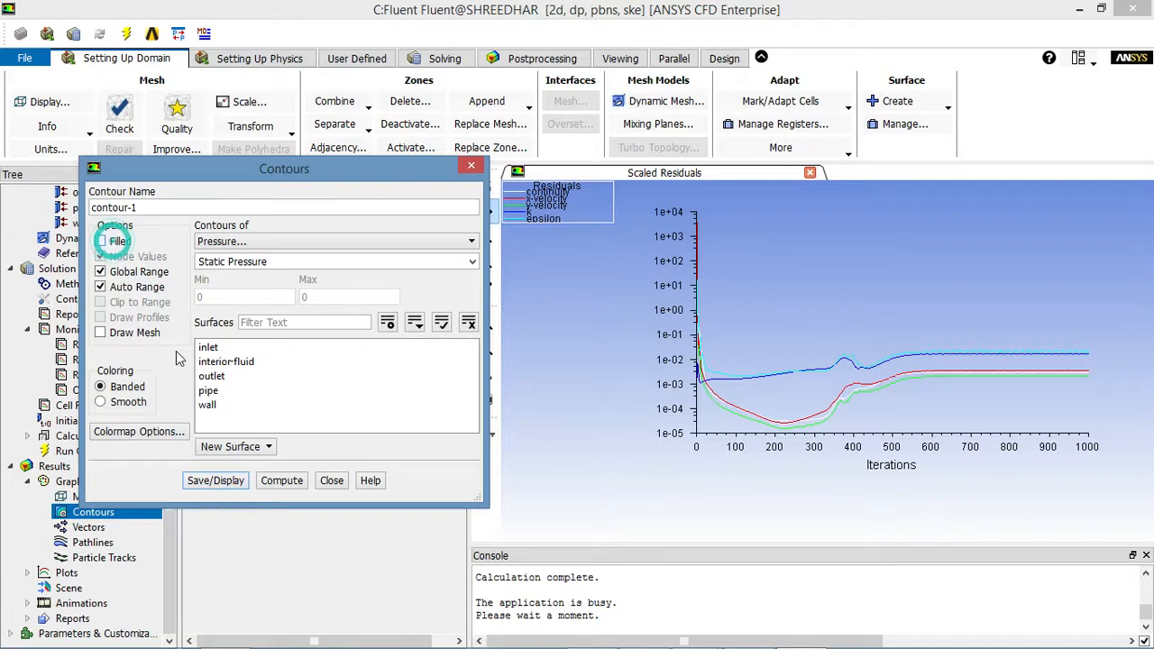
left_click(223, 488)
Turn filled contours back on and redisplay the static pressure plot.
scroll(704, 366, "down", 10)
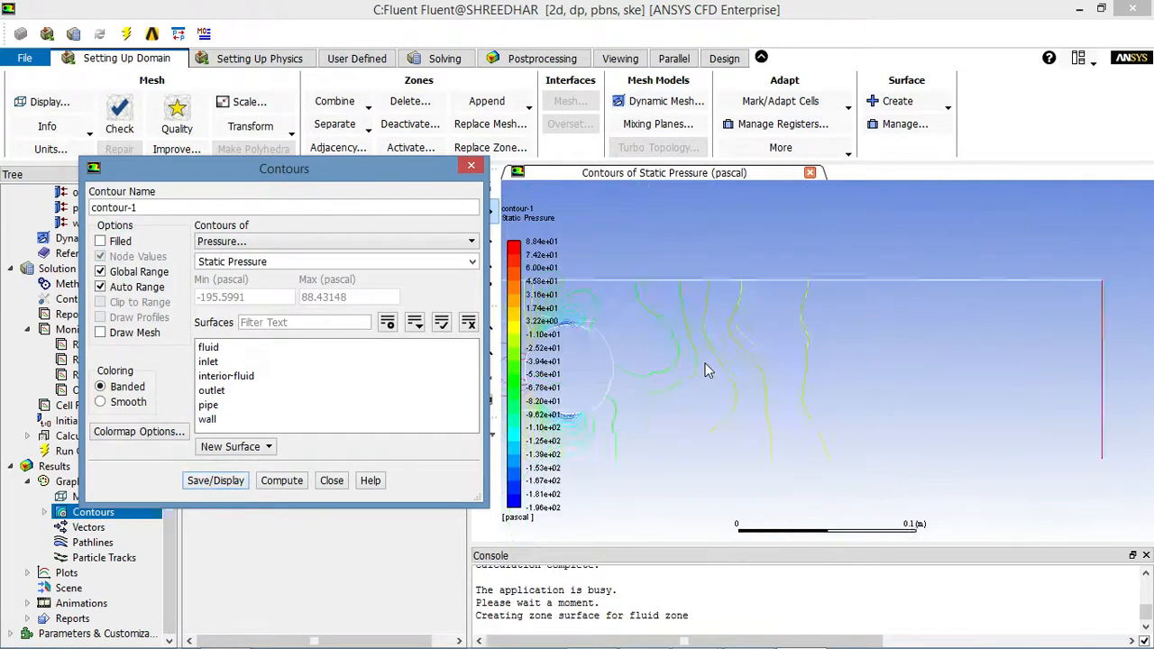
left_click(607, 352)
scroll(607, 350, "up", 5)
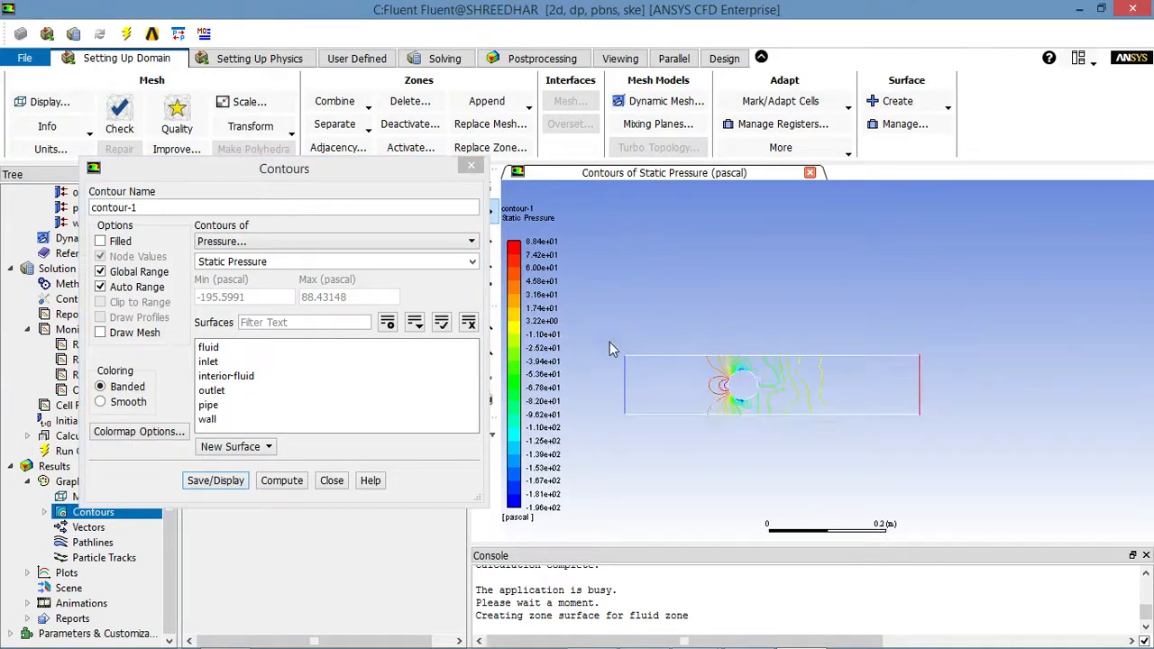
scroll(743, 417, "up", 3)
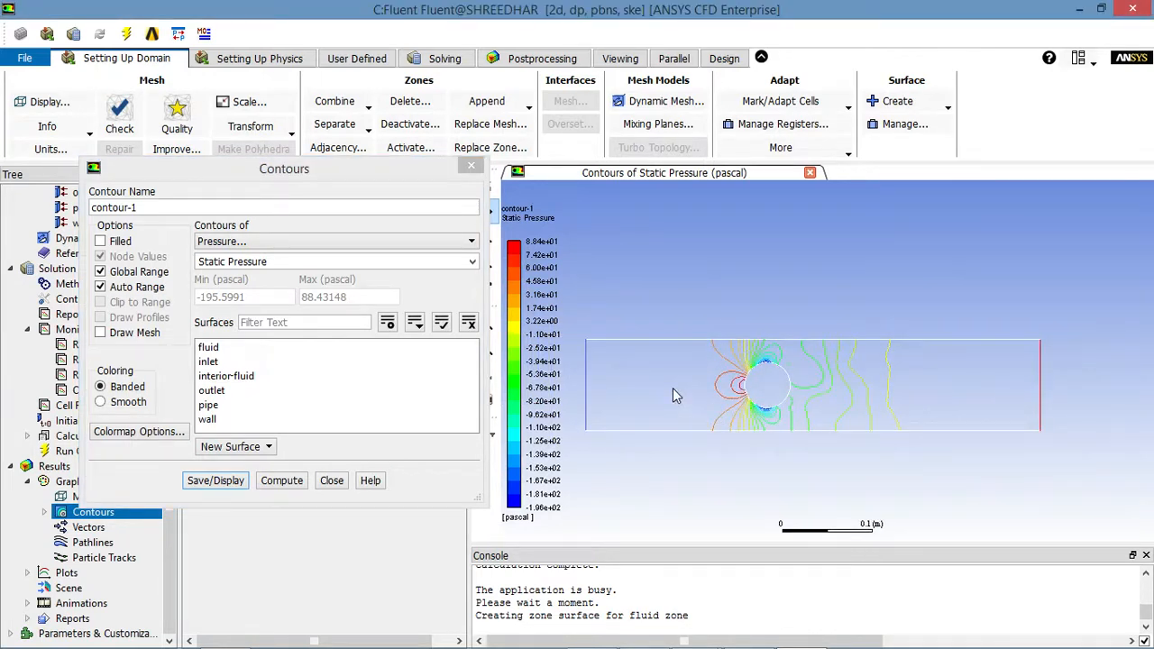
left_click(100, 241)
left_click(227, 482)
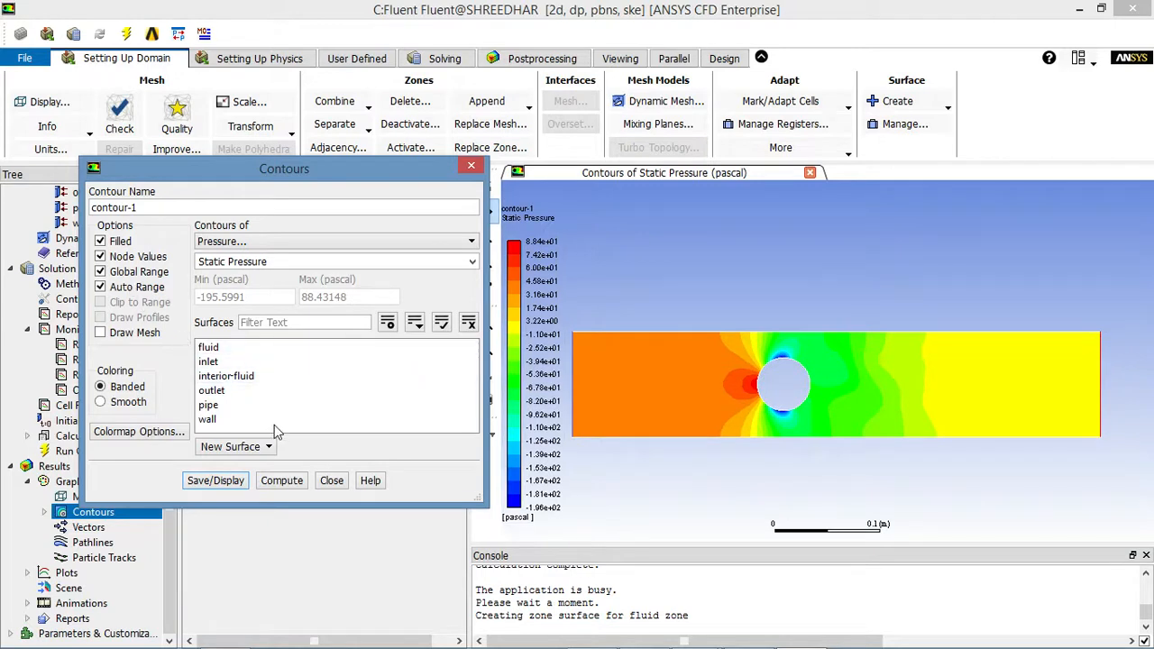
Change contour-1 to velocity magnitude and display the filled plot.
left_click(213, 241)
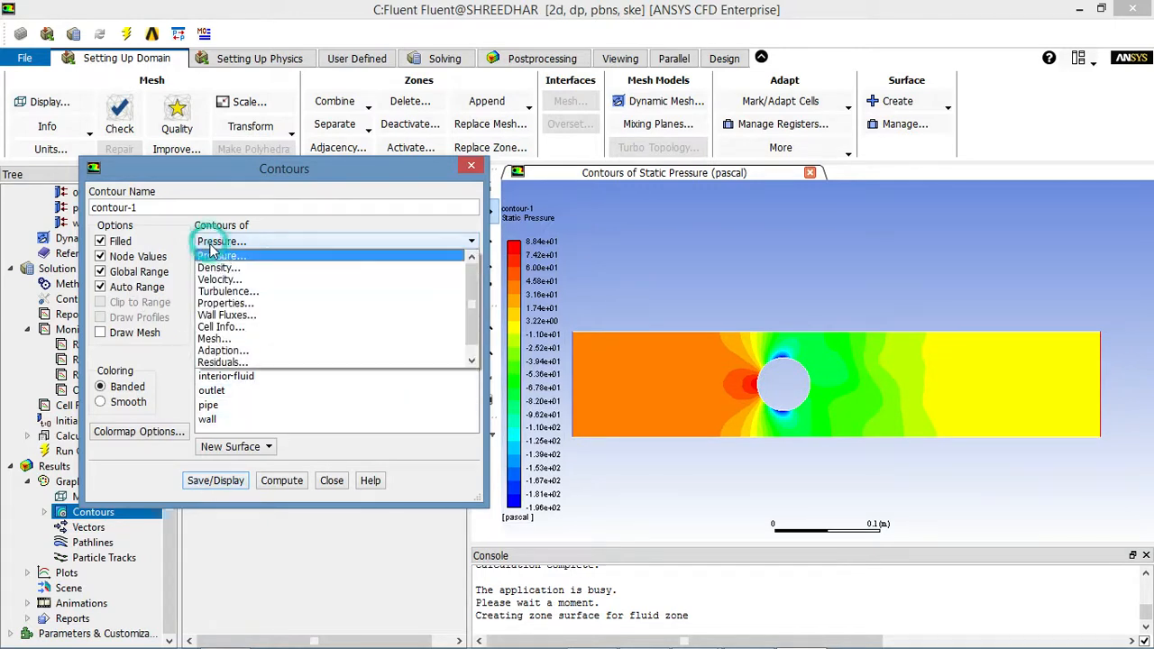
left_click(237, 281)
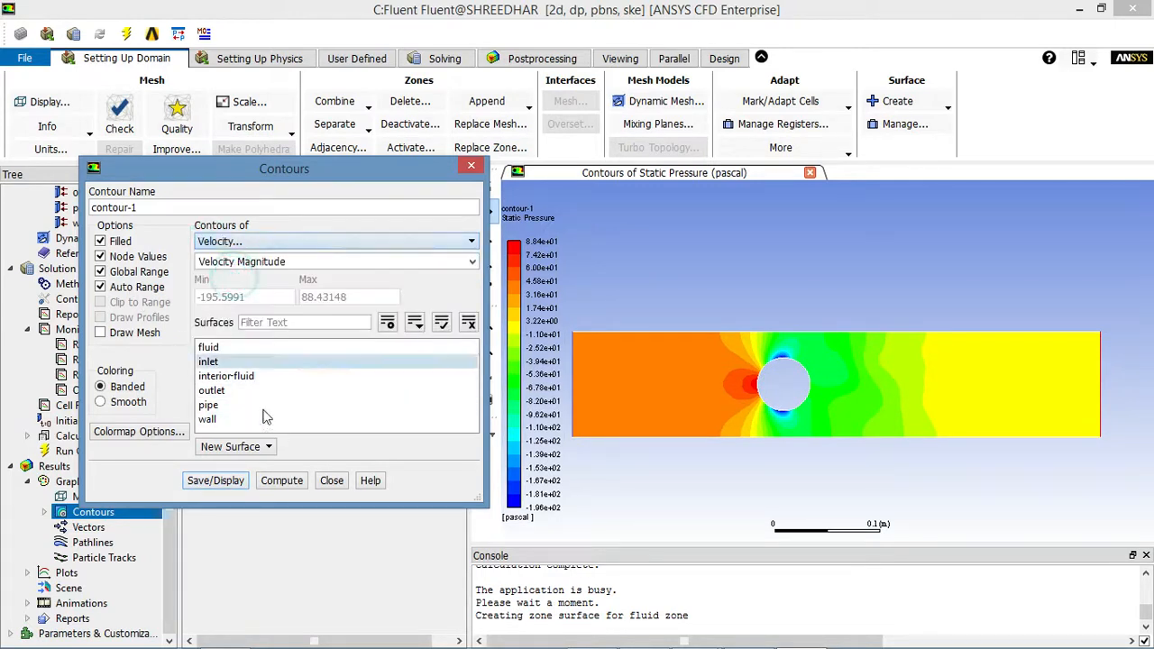
left_click(216, 481)
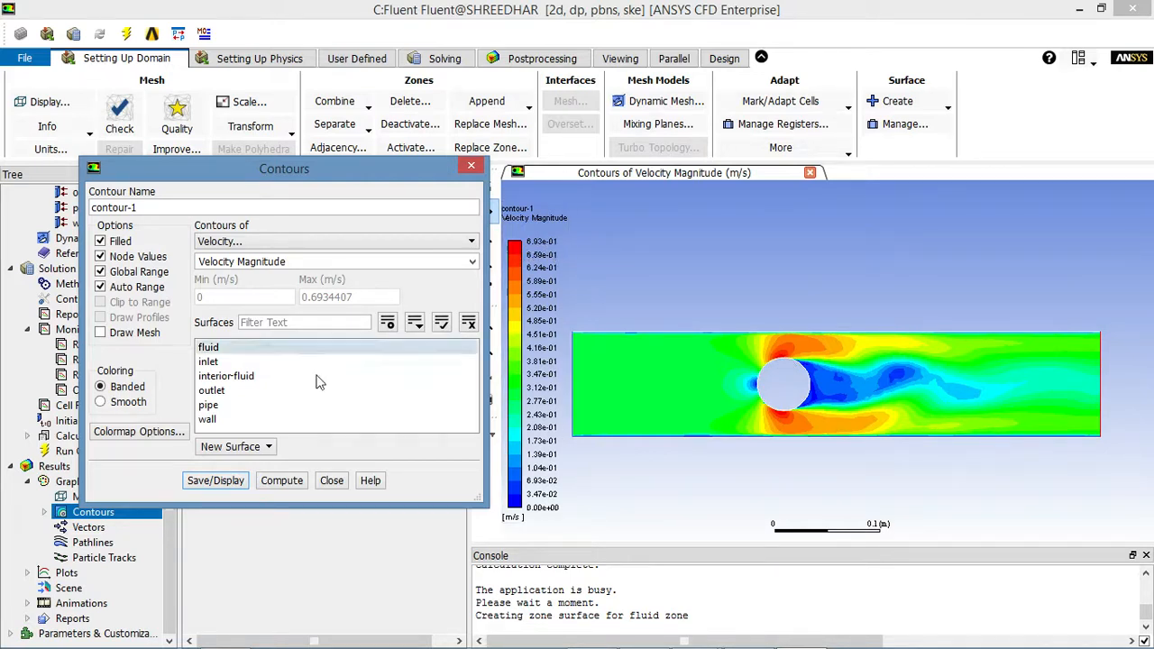
Change contour-1 to turbulent kinetic energy (k) and display the plot.
left_click(221, 242)
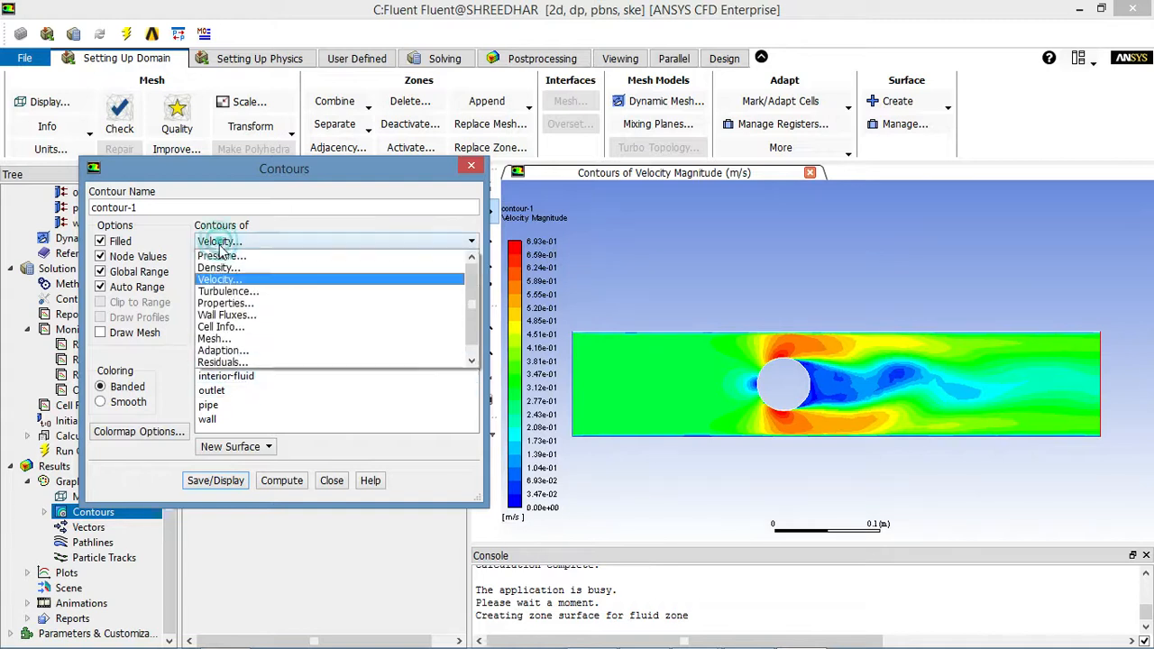
left_click(245, 292)
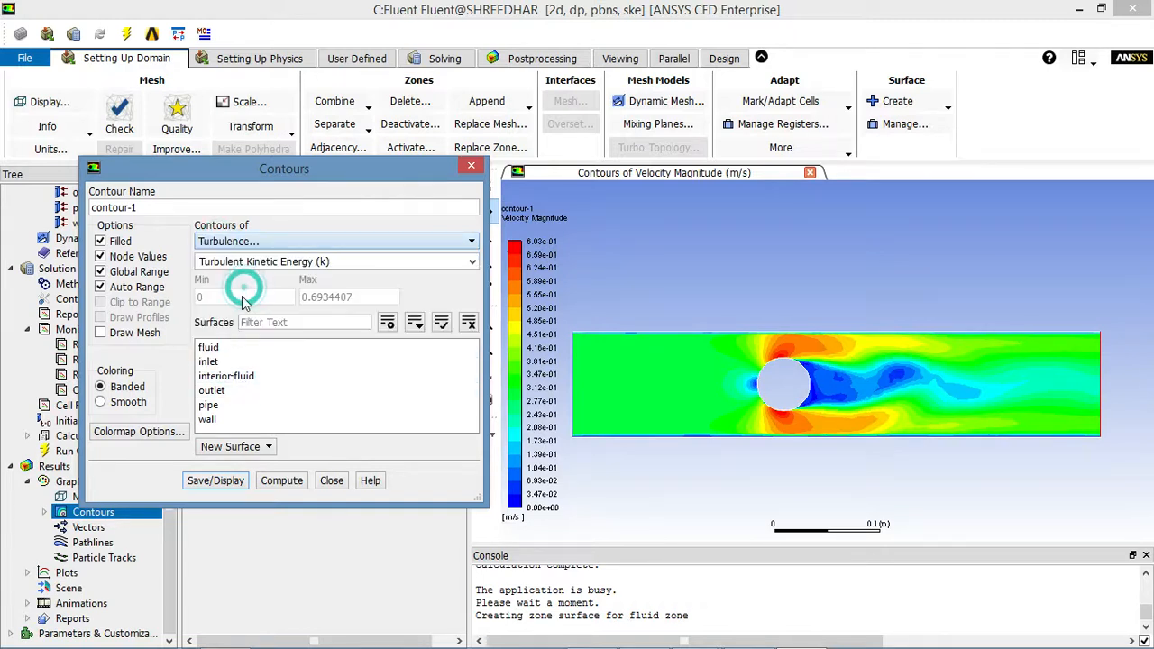
left_click(225, 481)
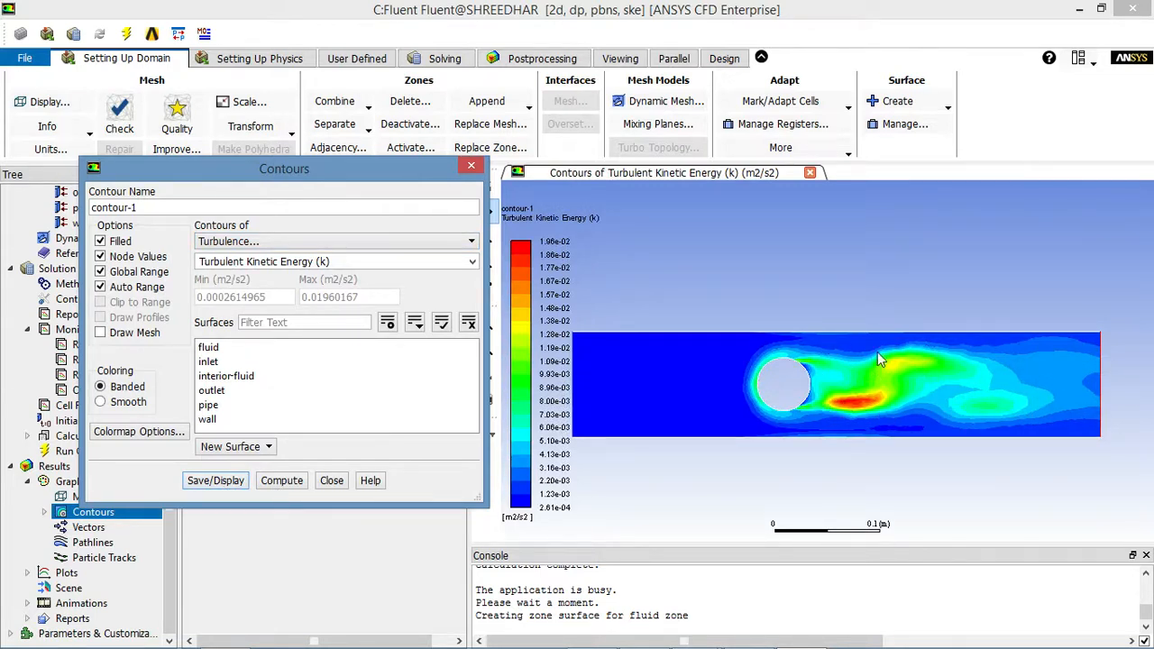
Change contour-1 to the pressure coefficient and display the plot.
left_click(271, 241)
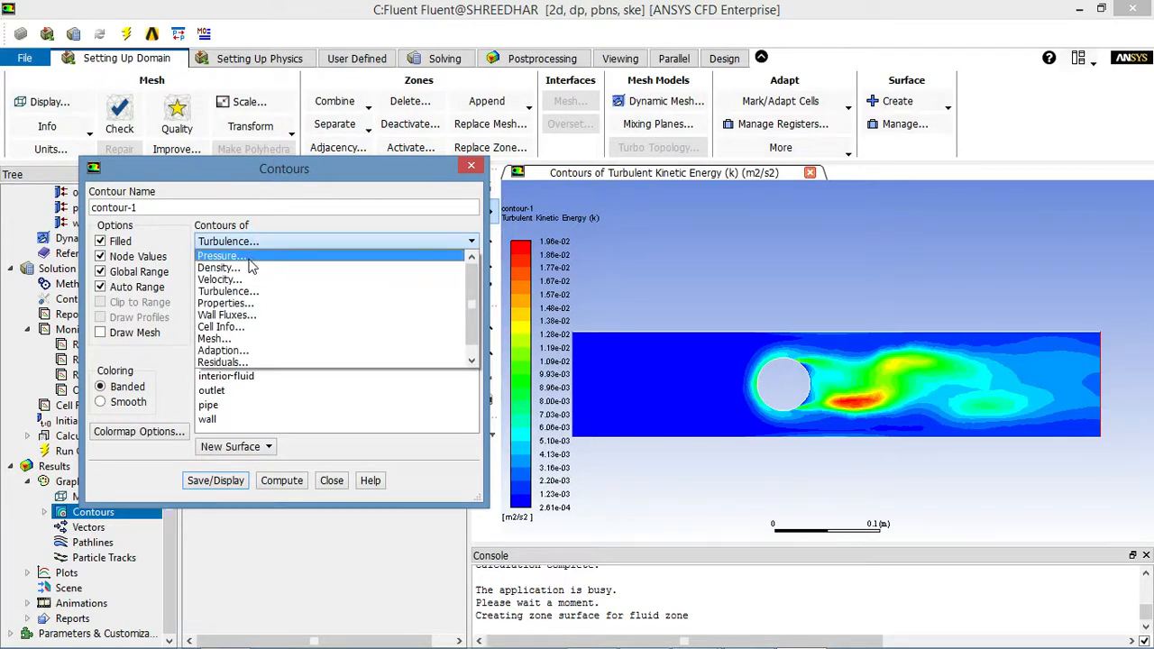
left_click(251, 257)
left_click(471, 261)
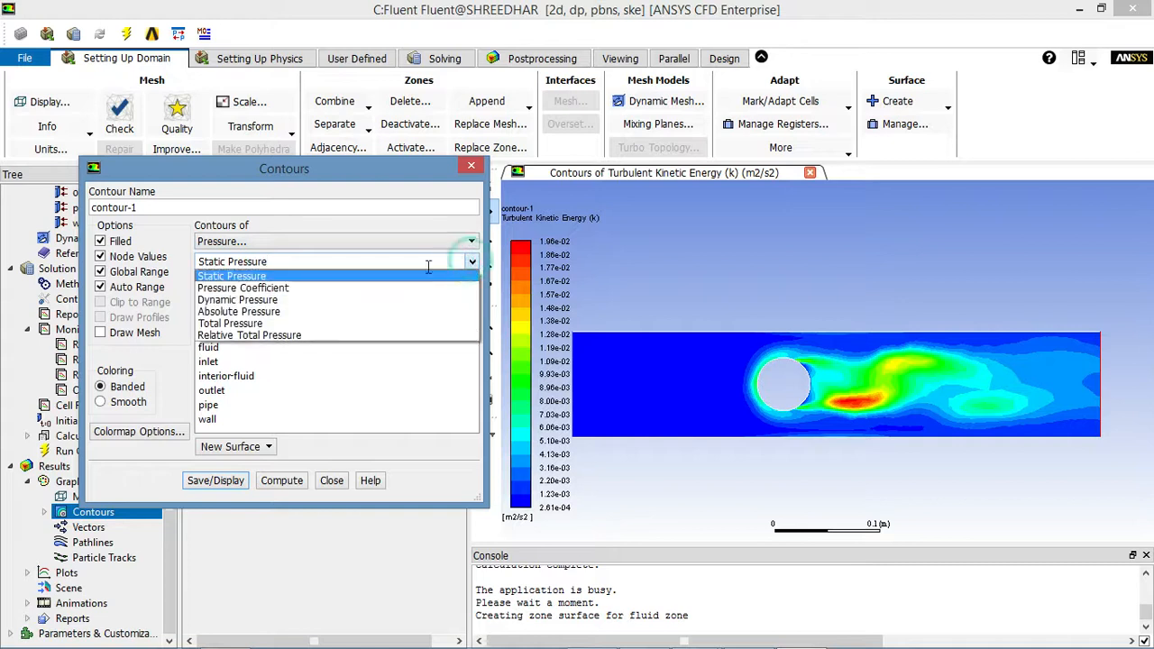
left_click(299, 287)
left_click(225, 480)
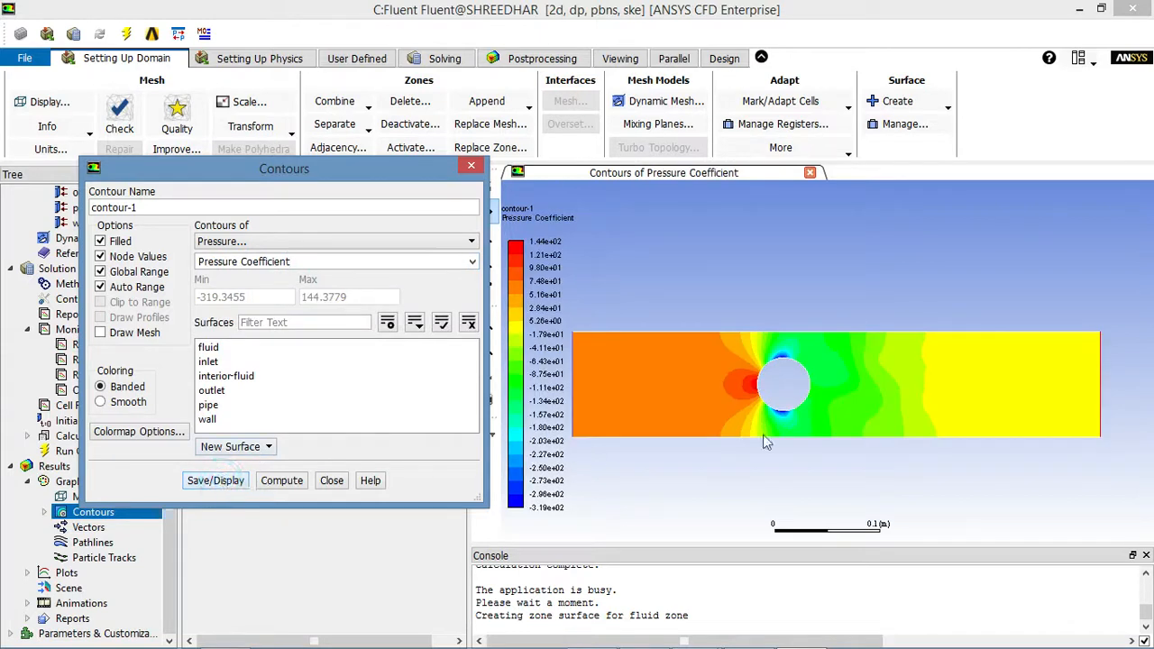
Display contour-1 as total pressure and inspect the flow region behind the hole.
left_click(471, 262)
left_click(367, 293)
left_click(235, 481)
left_click(471, 263)
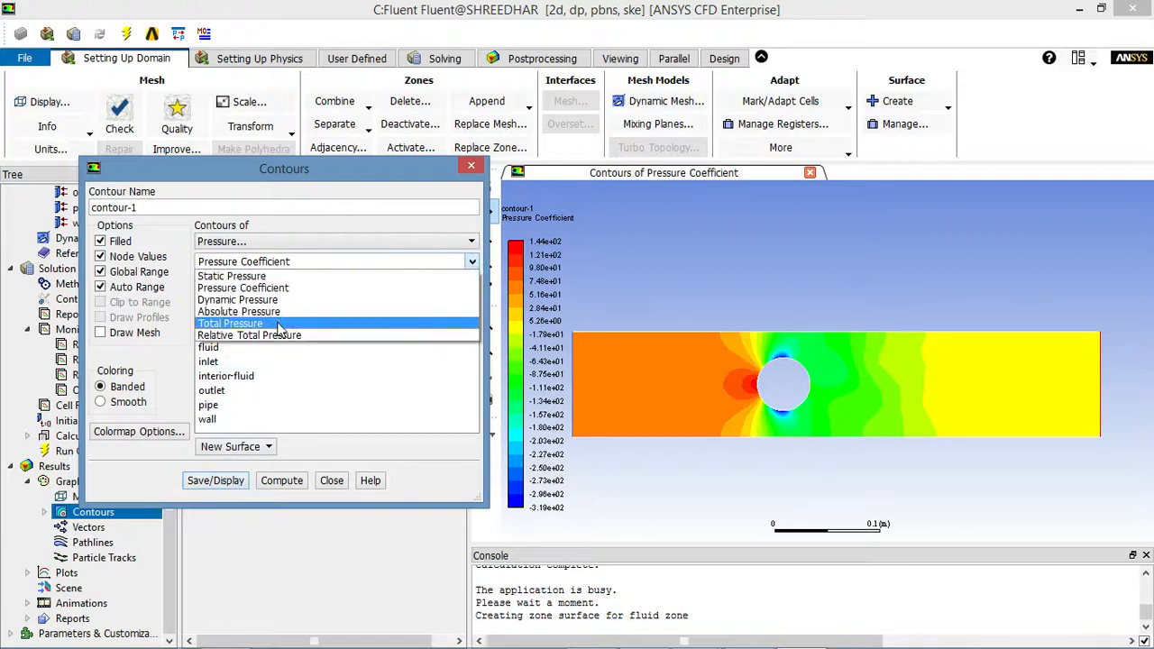
left_click(275, 325)
left_click(236, 480)
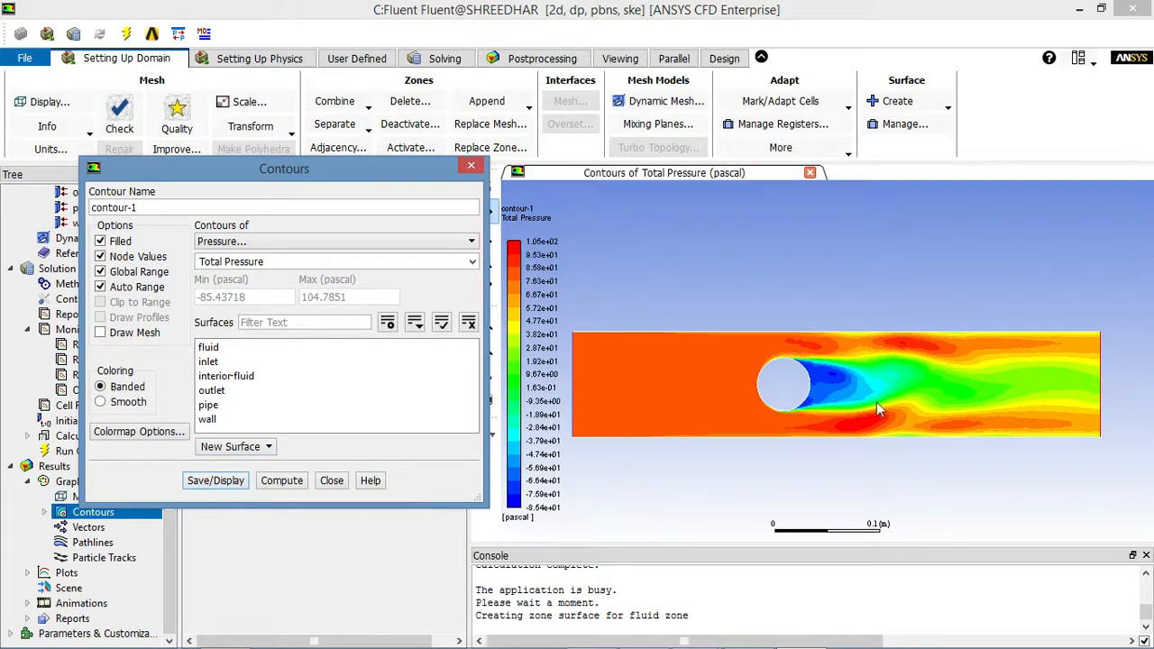
scroll(744, 353, "down", 2)
scroll(965, 388, "up", 4)
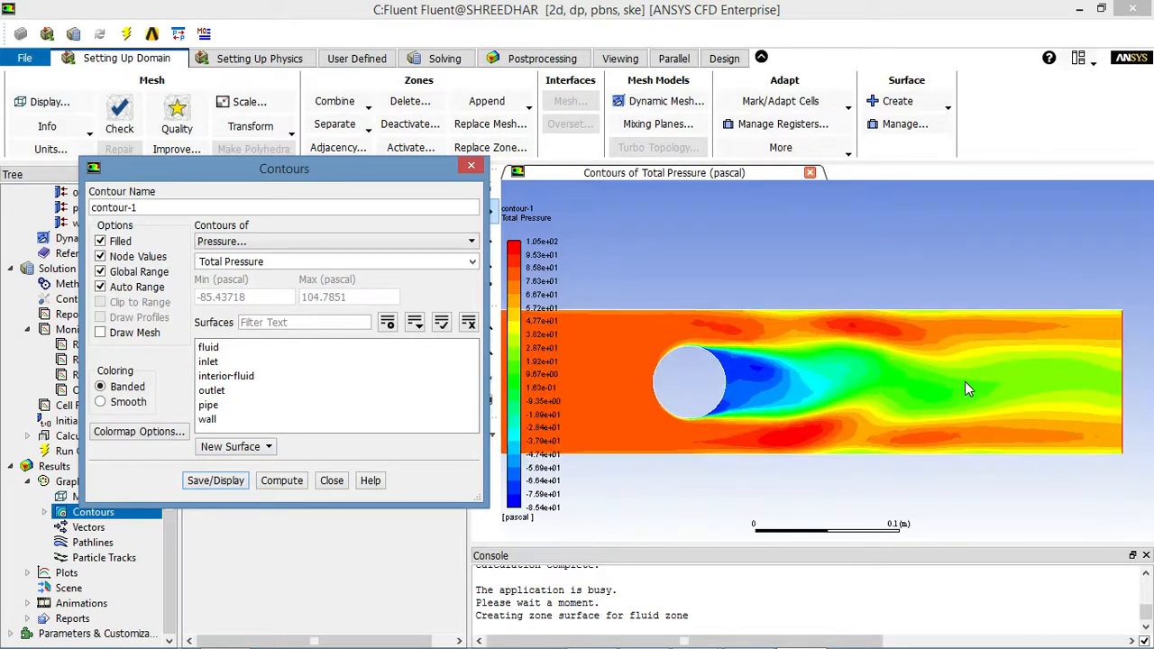
scroll(965, 388, "down", 2)
scroll(809, 386, "up", 3)
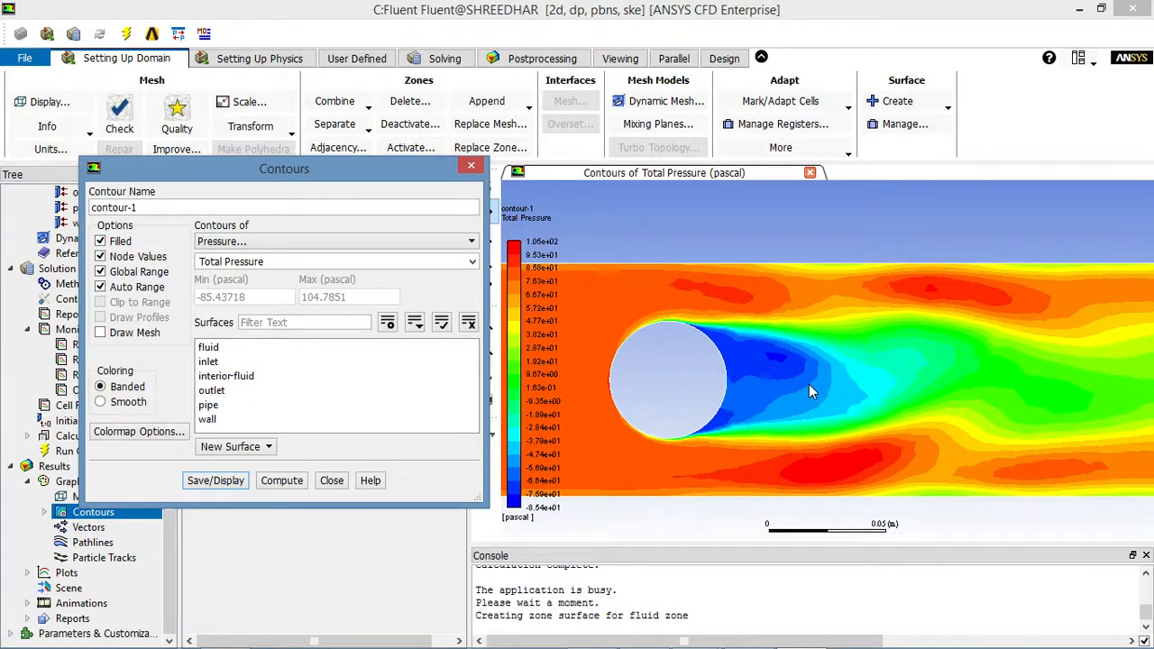
scroll(809, 384, "up", 2)
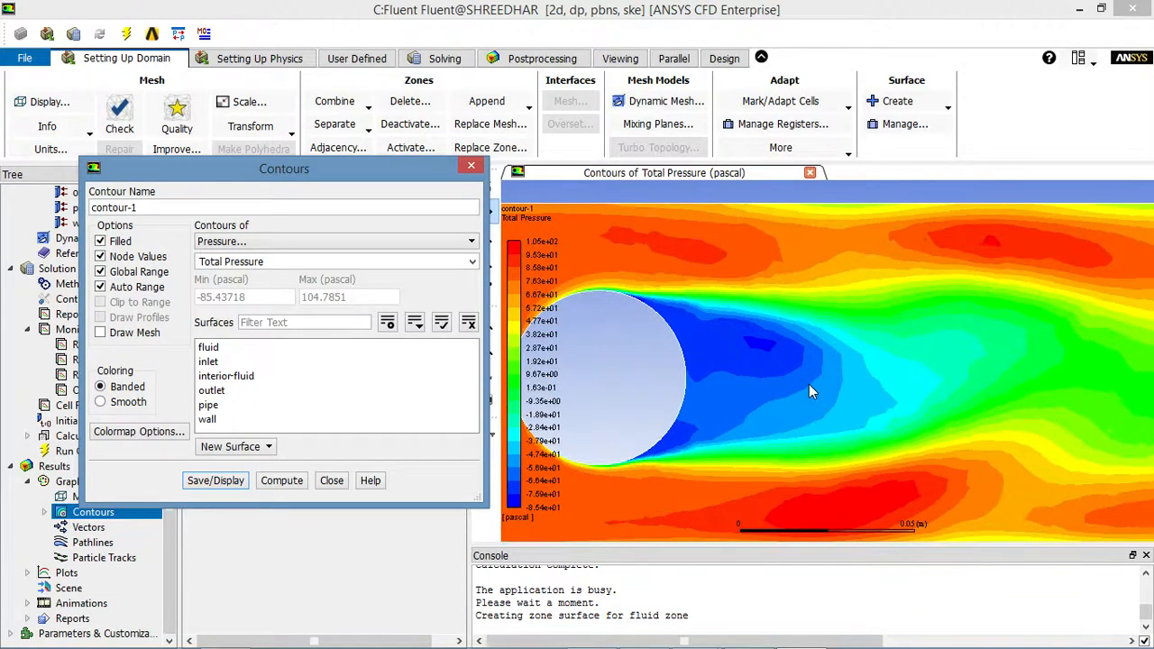
Change contour-1 back to velocity magnitude, display the plot over the whole channel and close the contour settings.
scroll(808, 384, "down", 2)
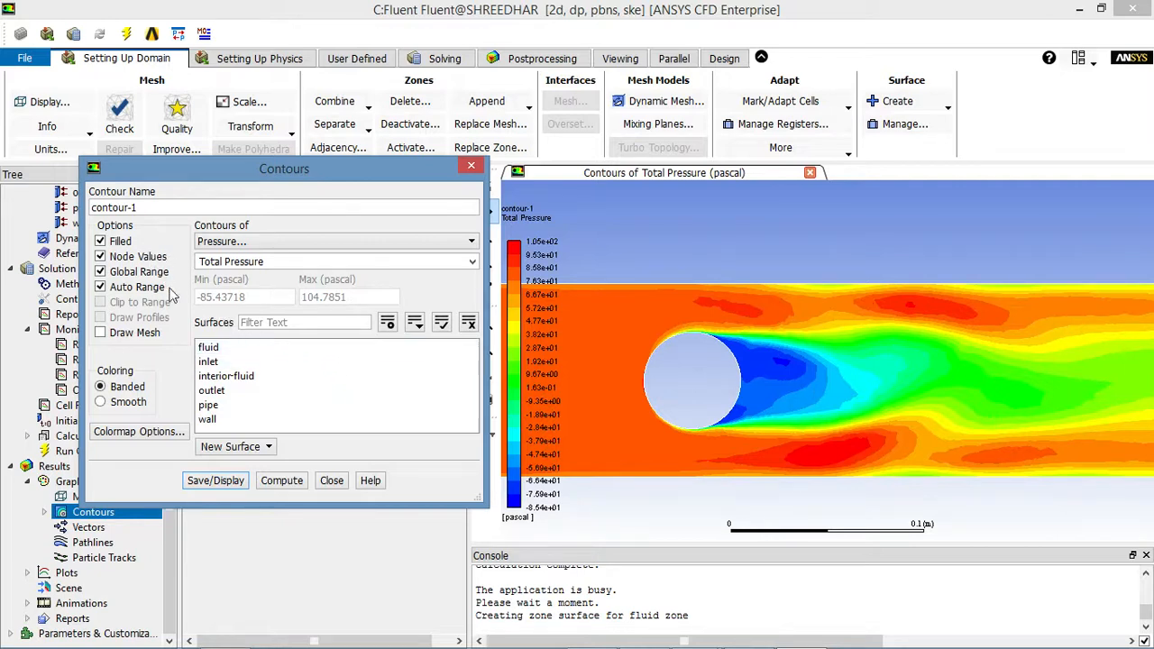
left_click(237, 248)
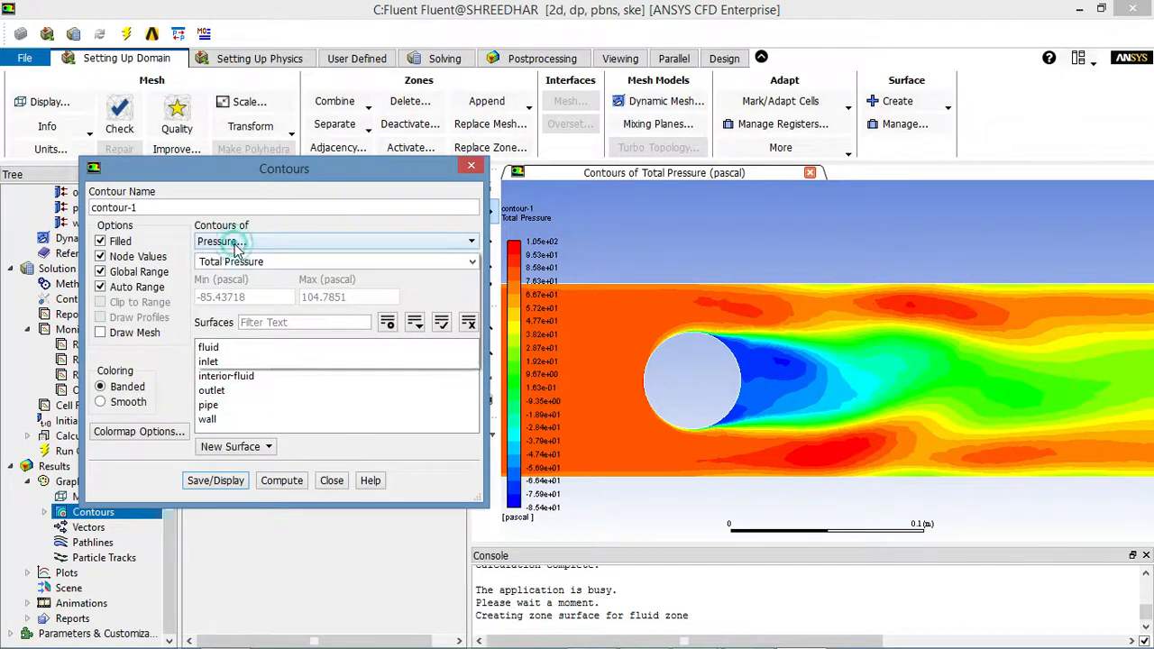
left_click(236, 280)
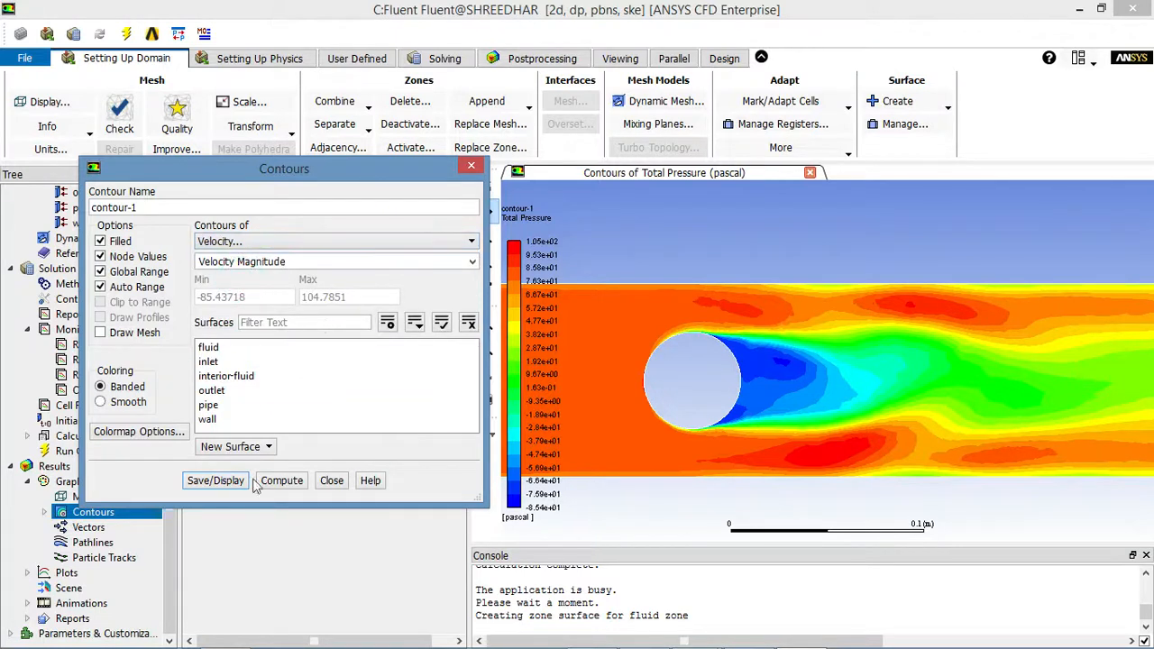
left_click(216, 481)
scroll(672, 416, "down", 3)
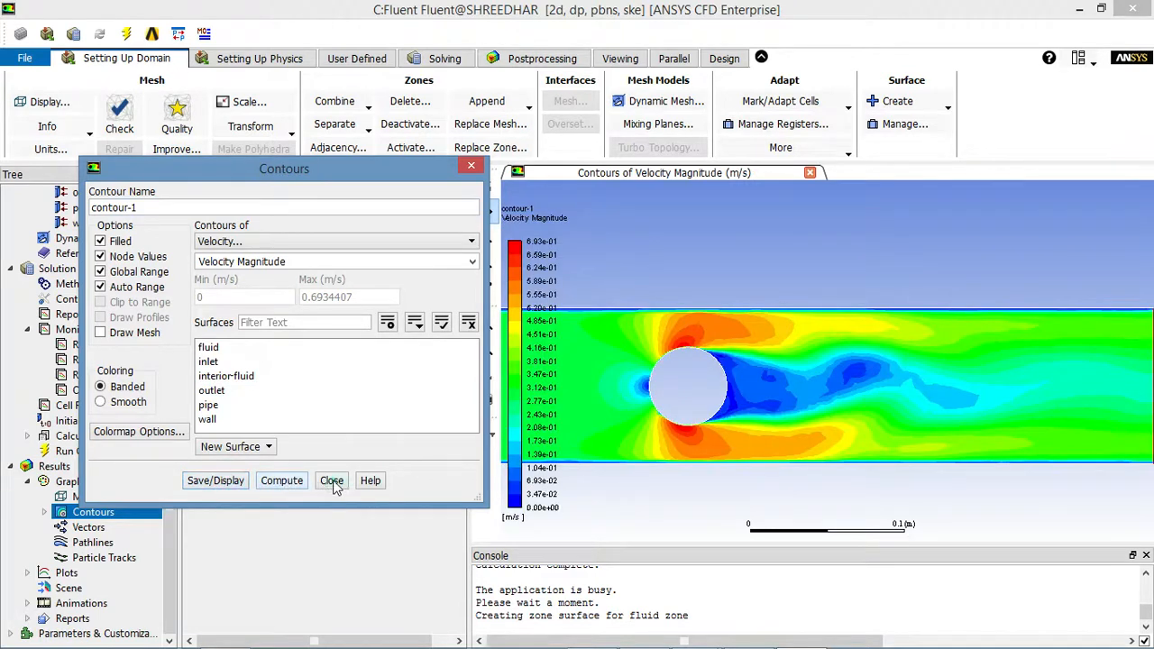
left_click(332, 481)
Display vector-1 as velocity vectors colored by velocity magnitude and inspect the arrows around the hole.
left_click(90, 528)
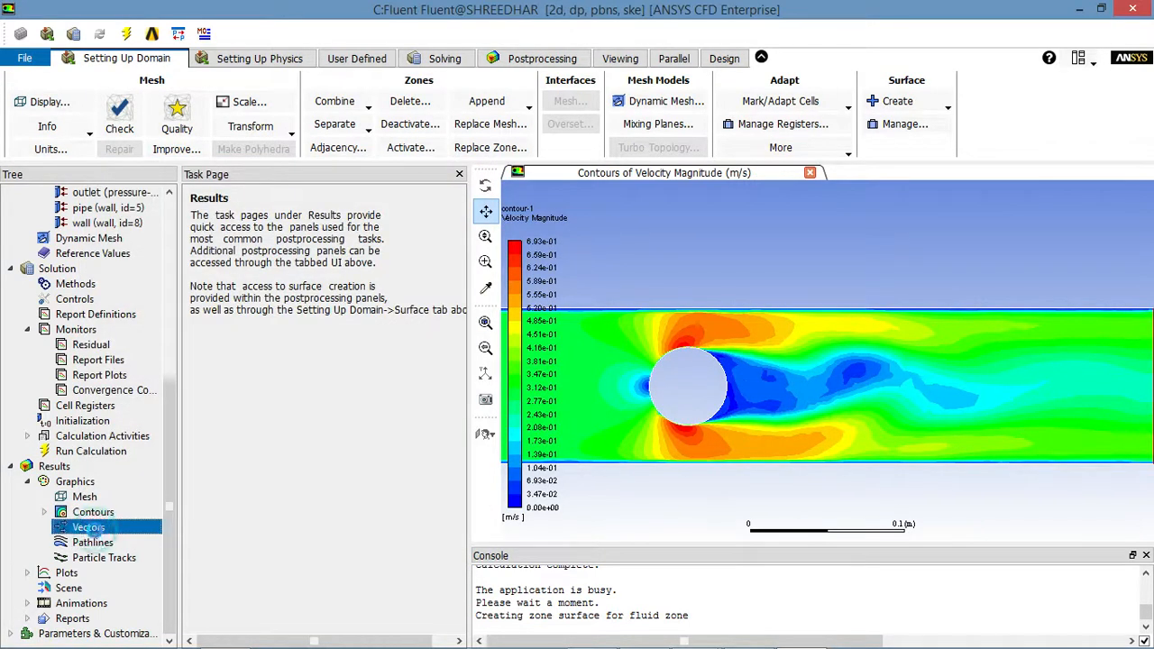
left_click_drag(245, 346, 191, 137)
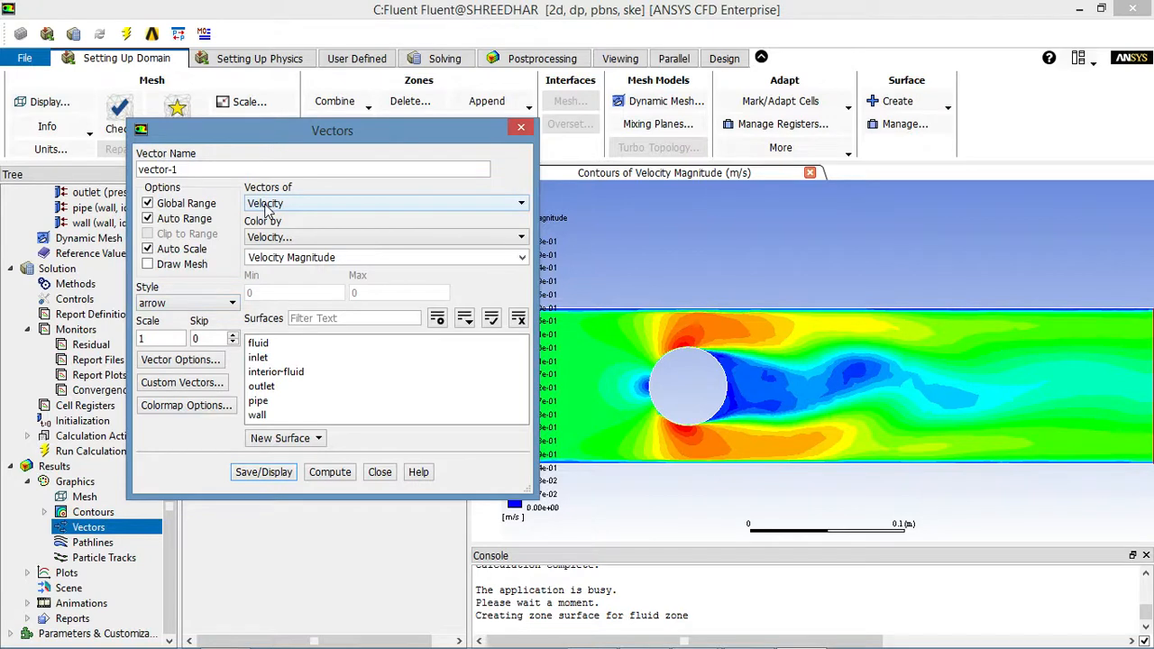
left_click(264, 473)
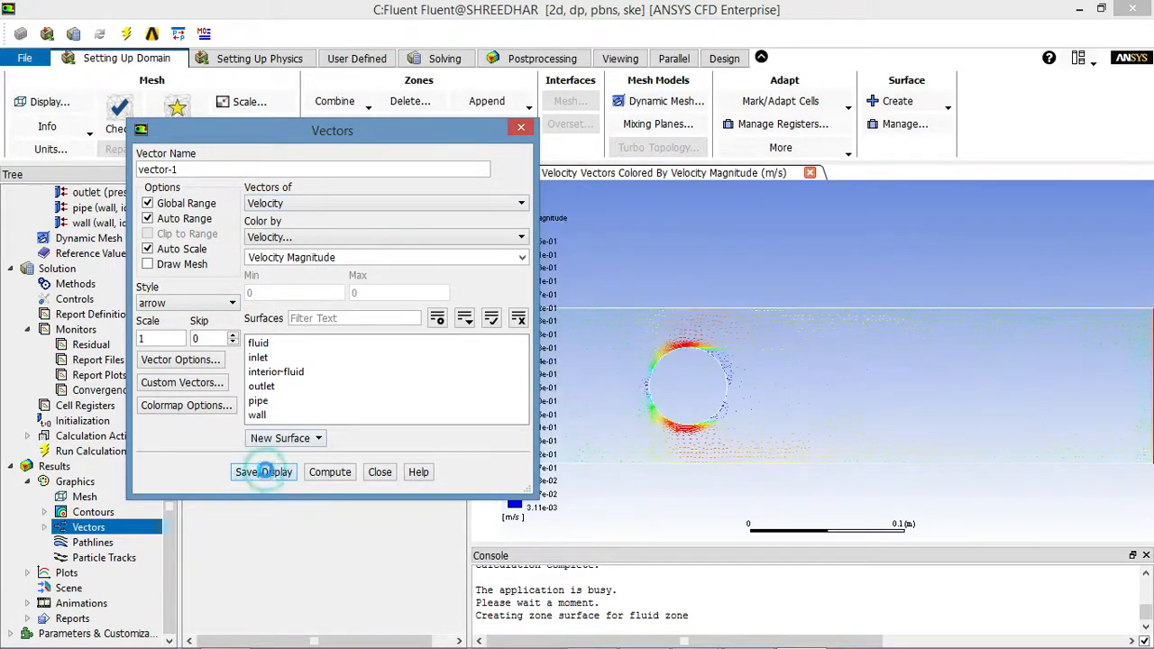
scroll(622, 379, "up", 4)
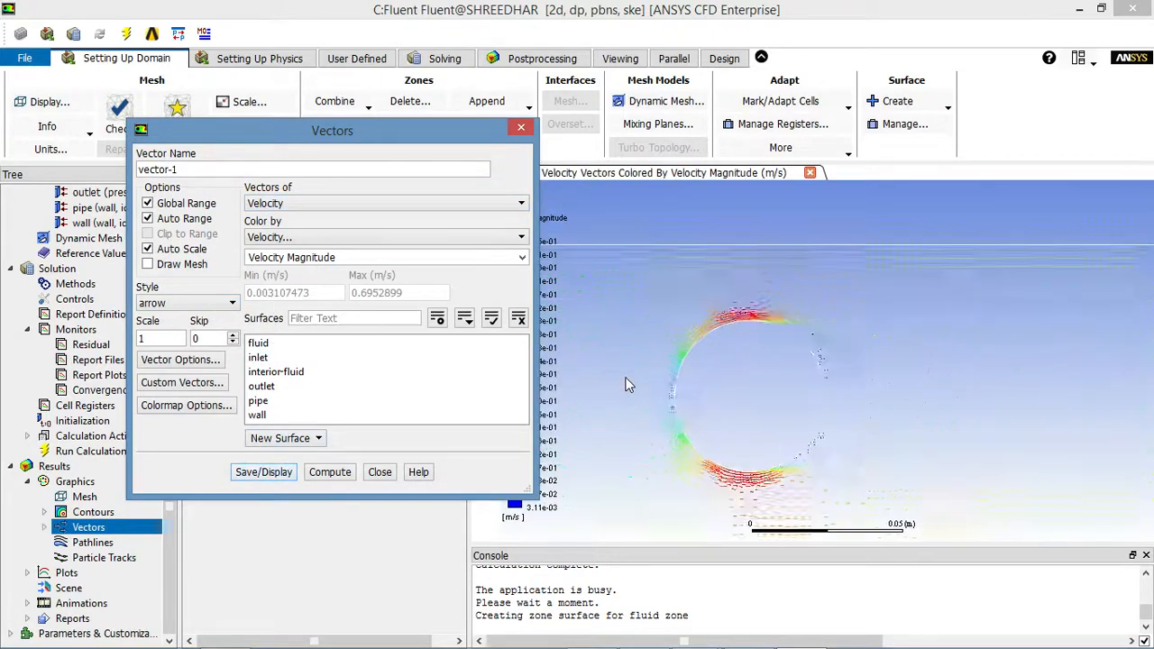
scroll(730, 388, "up", 3)
scroll(686, 232, "up", 2)
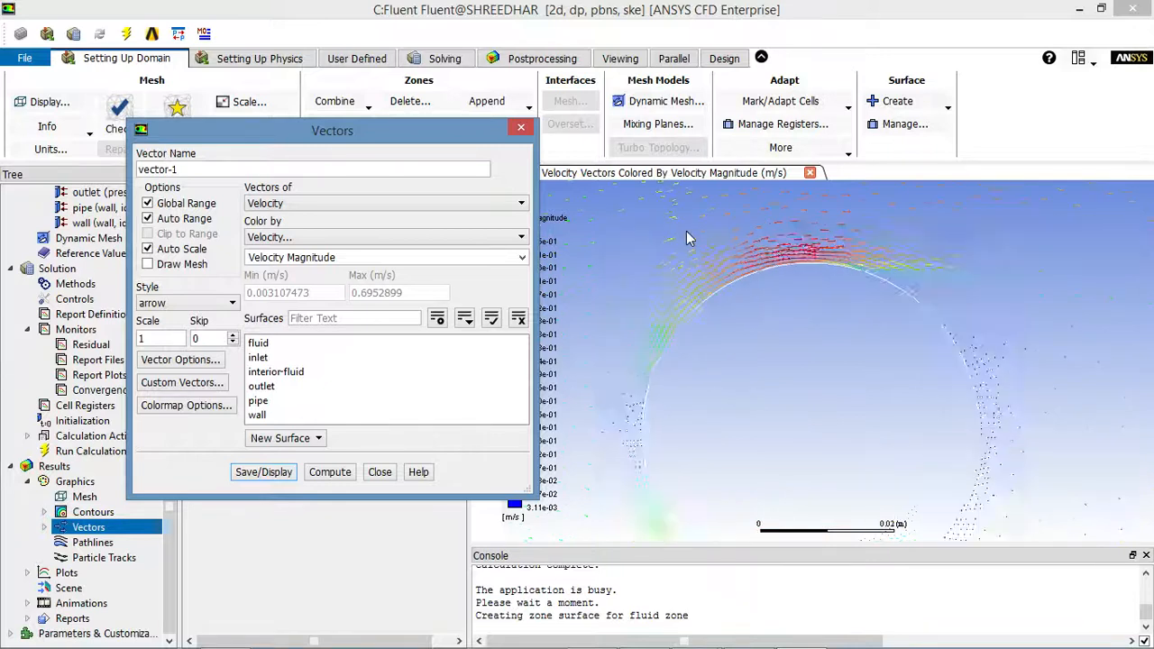
scroll(686, 235, "up", 2)
Set the scale of vector-1 to 20 and redisplay the velocity vectors.
double_click(159, 339)
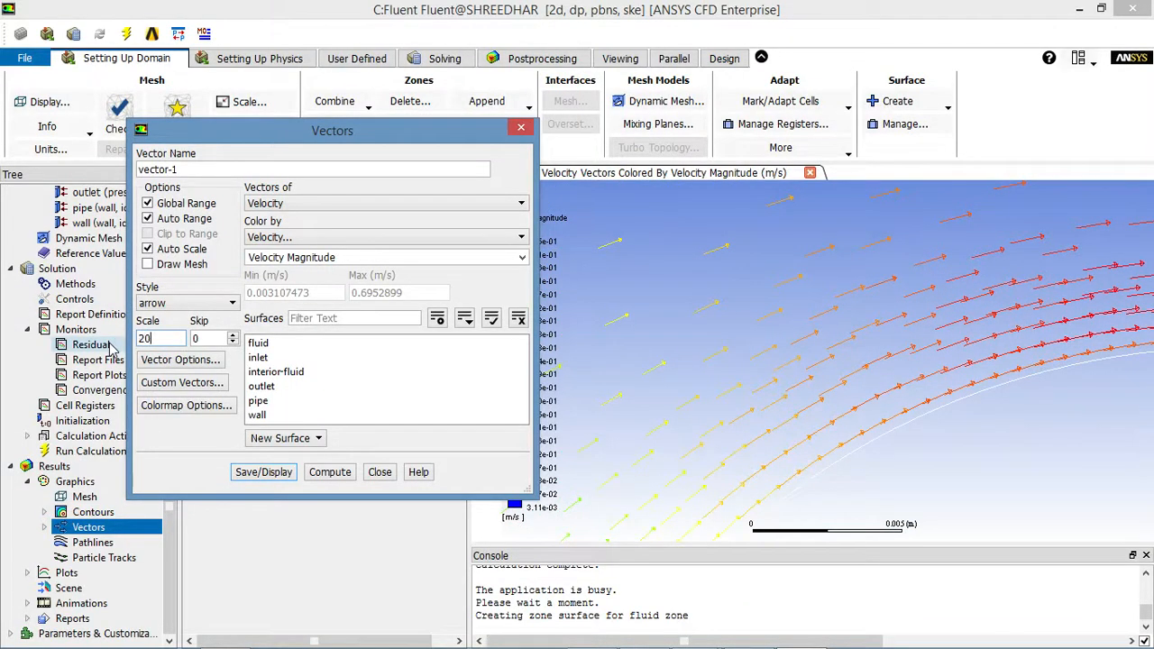
left_click(264, 472)
scroll(805, 387, "down", 5)
scroll(802, 402, "down", 3)
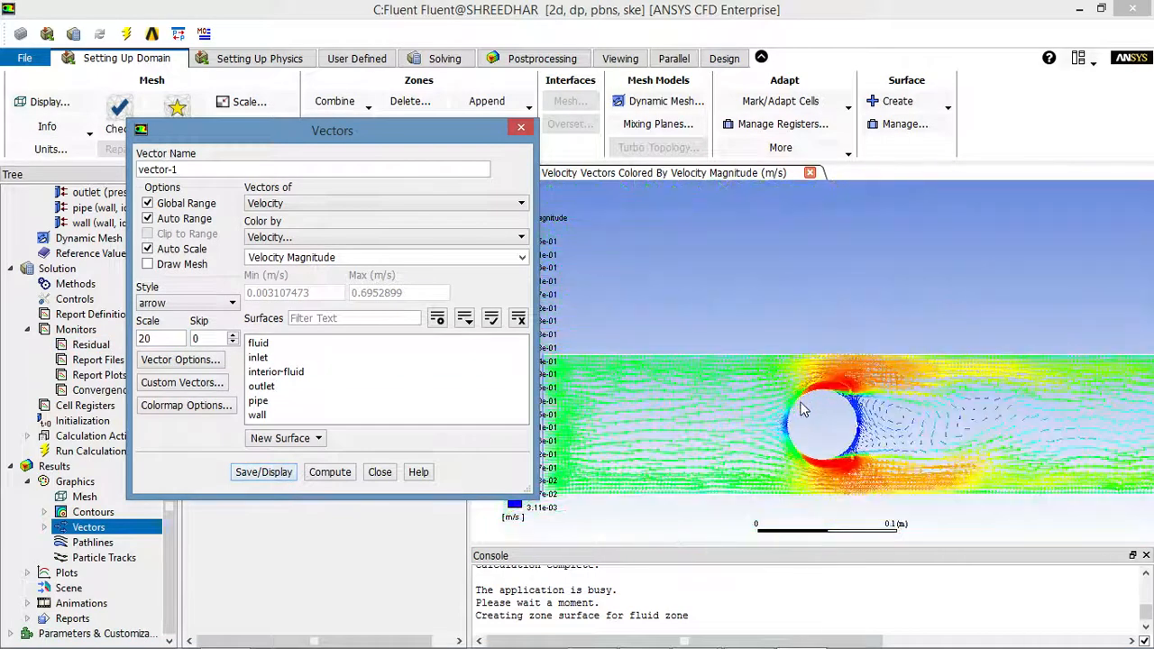
scroll(896, 417, "down", 1)
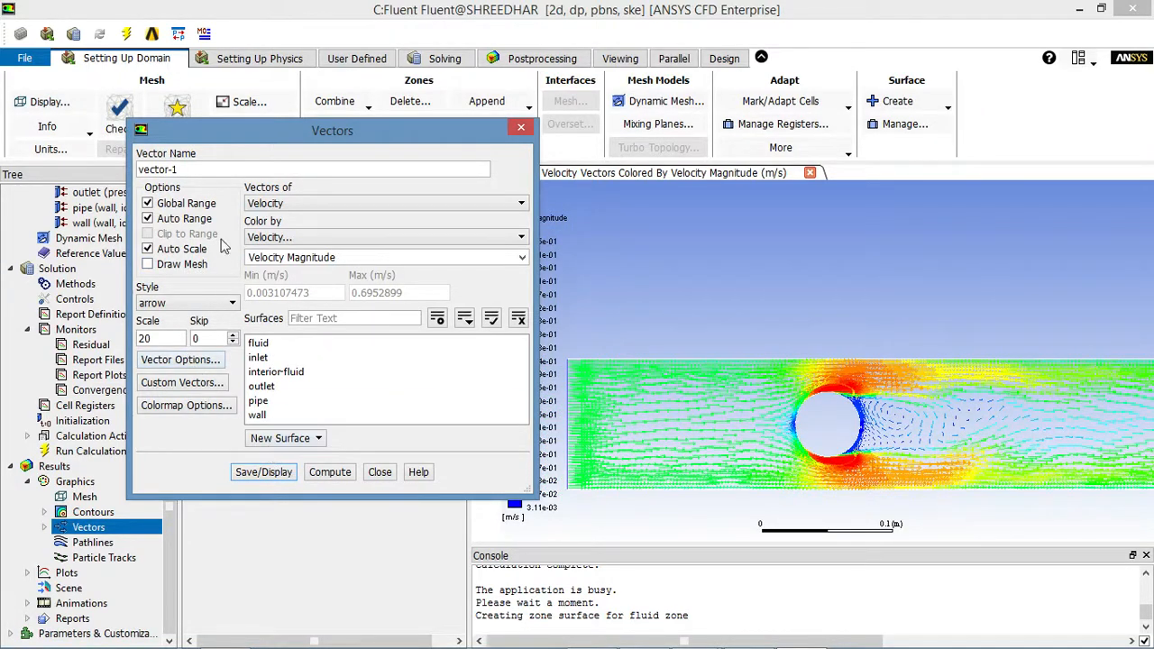
Color the velocity vectors of vector-1 by static pressure and display them.
left_click(275, 238)
left_click(273, 250)
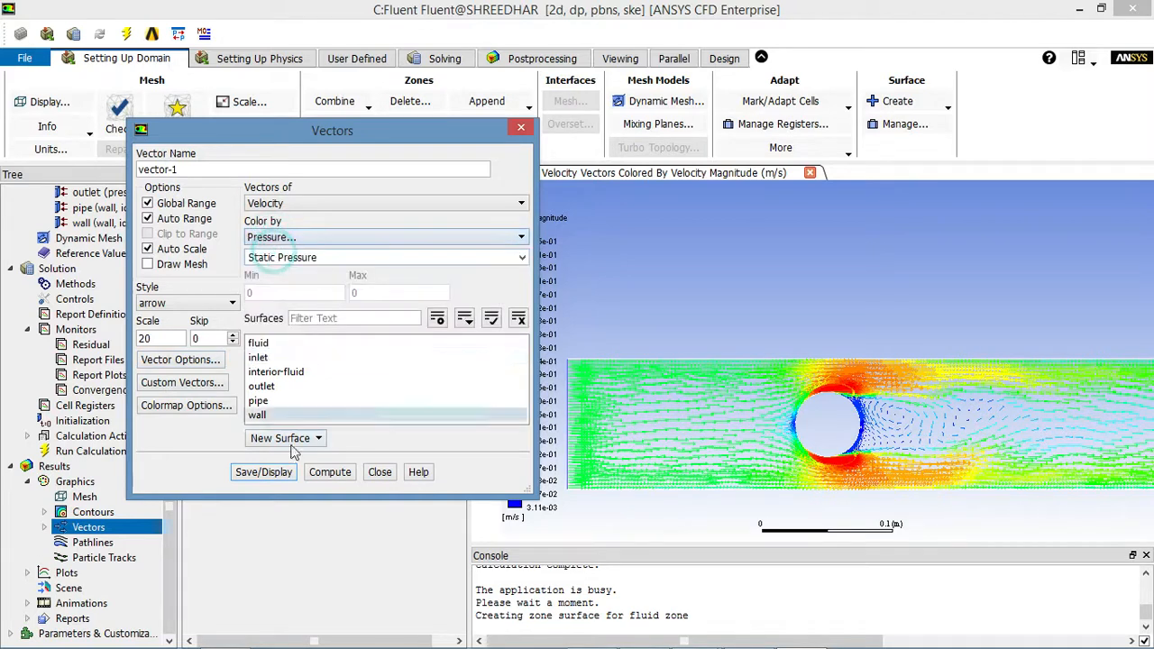
left_click(258, 473)
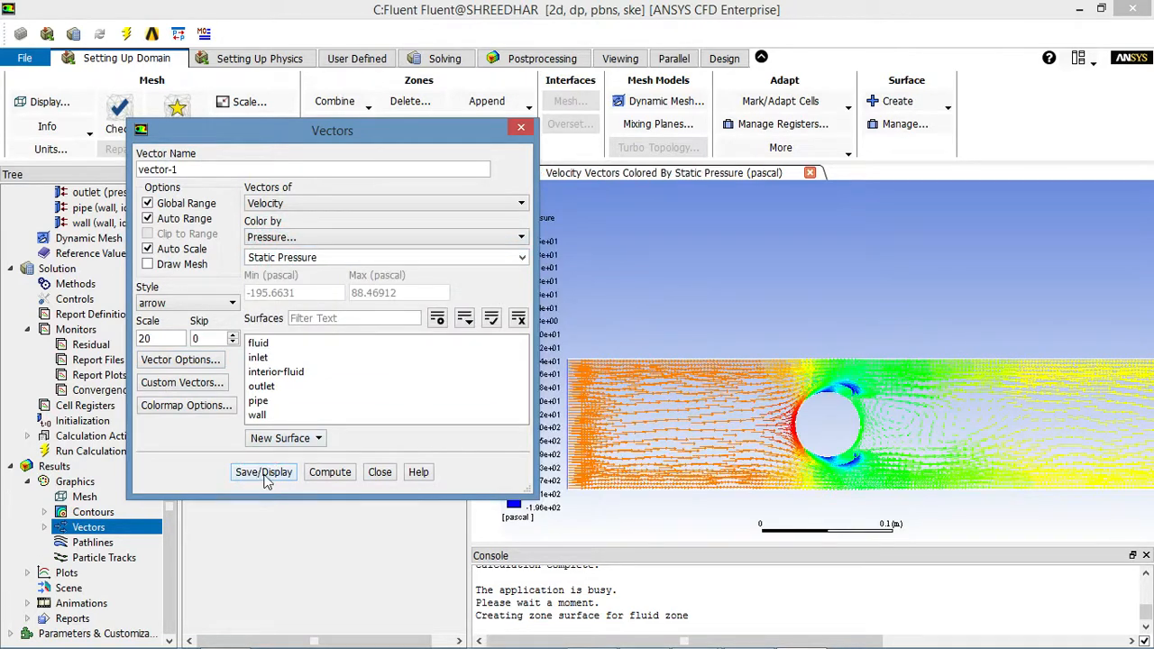
Color the velocity vectors of vector-1 by turbulent kinetic energy (k) and display them.
left_click(317, 236)
left_click(316, 276)
left_click(296, 238)
left_click(291, 283)
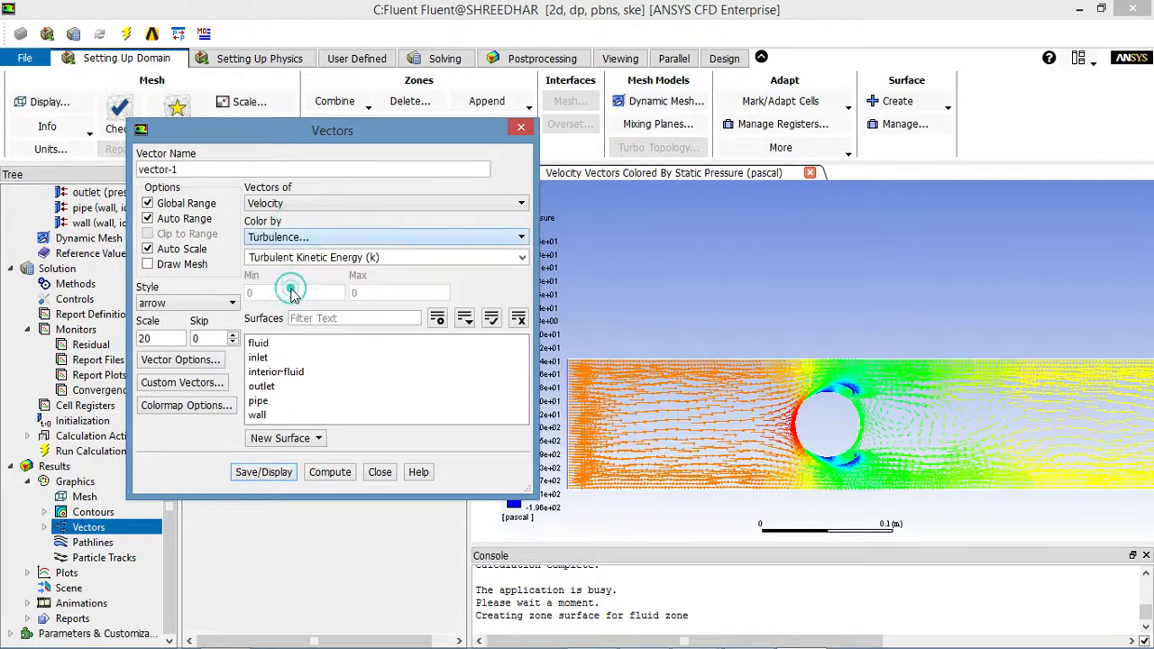
left_click(256, 472)
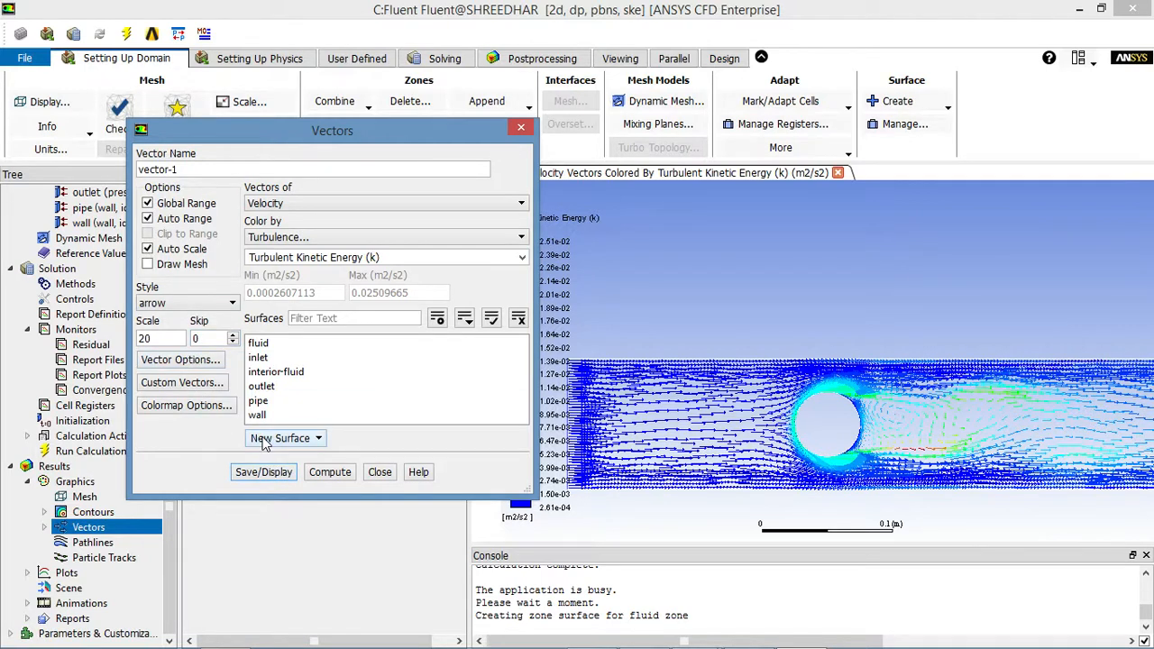
Switch the vector style to filled-arrow, redisplay vector-1 and inspect the arrows near the hole.
left_click(155, 307)
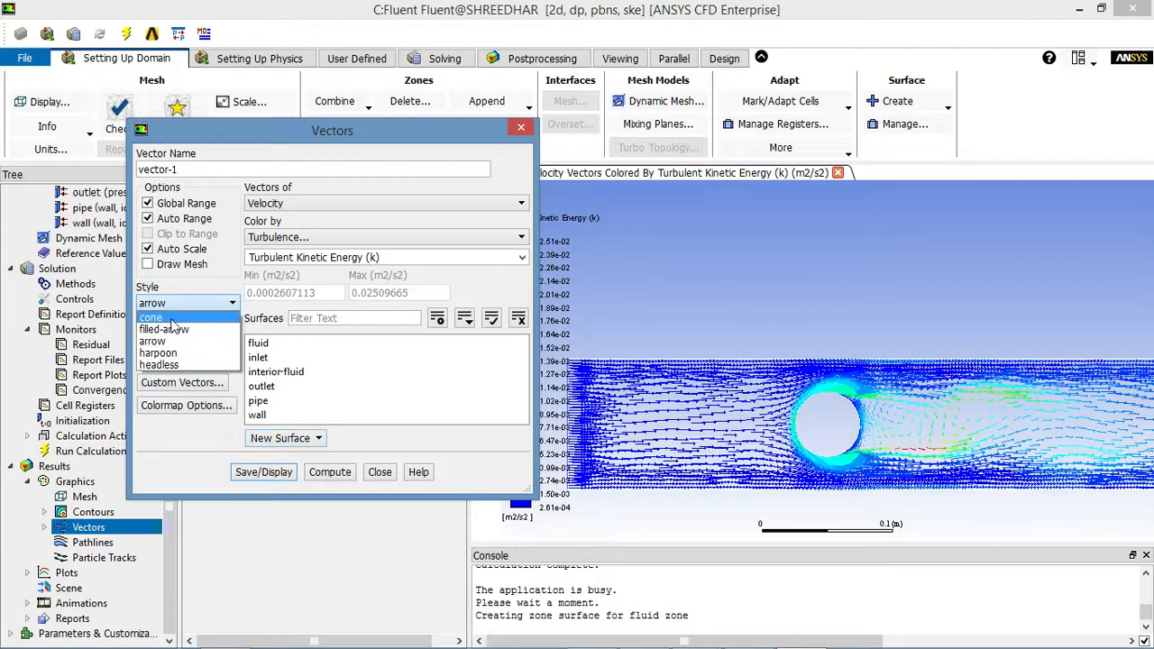
left_click(173, 330)
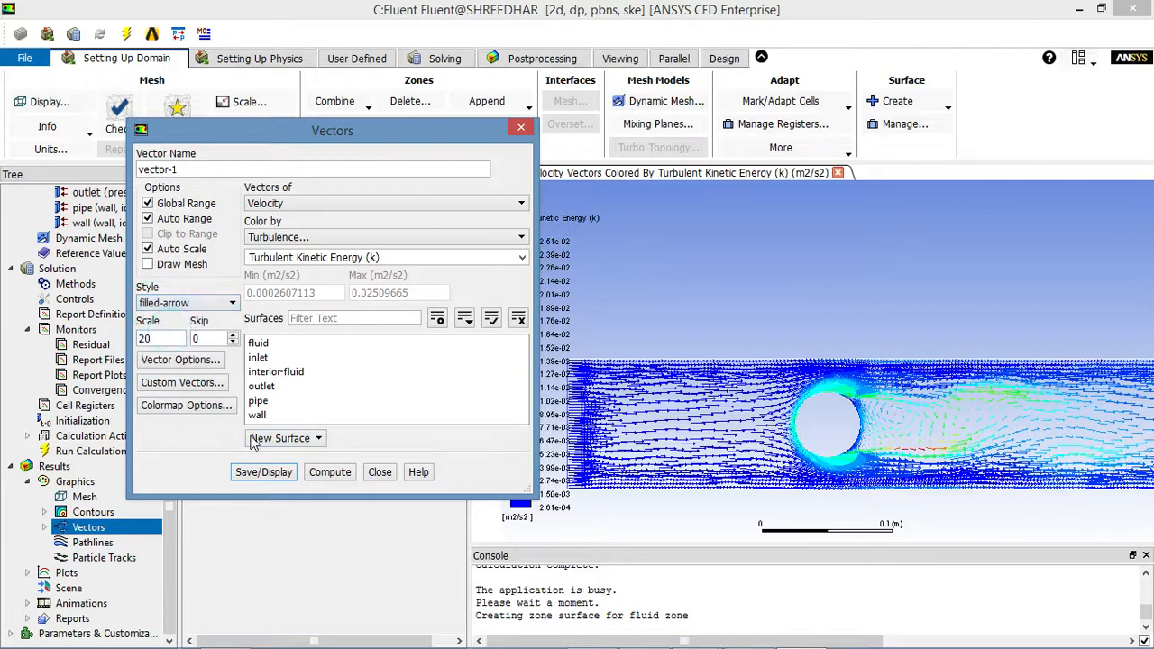
left_click(256, 478)
scroll(771, 440, "up", 5)
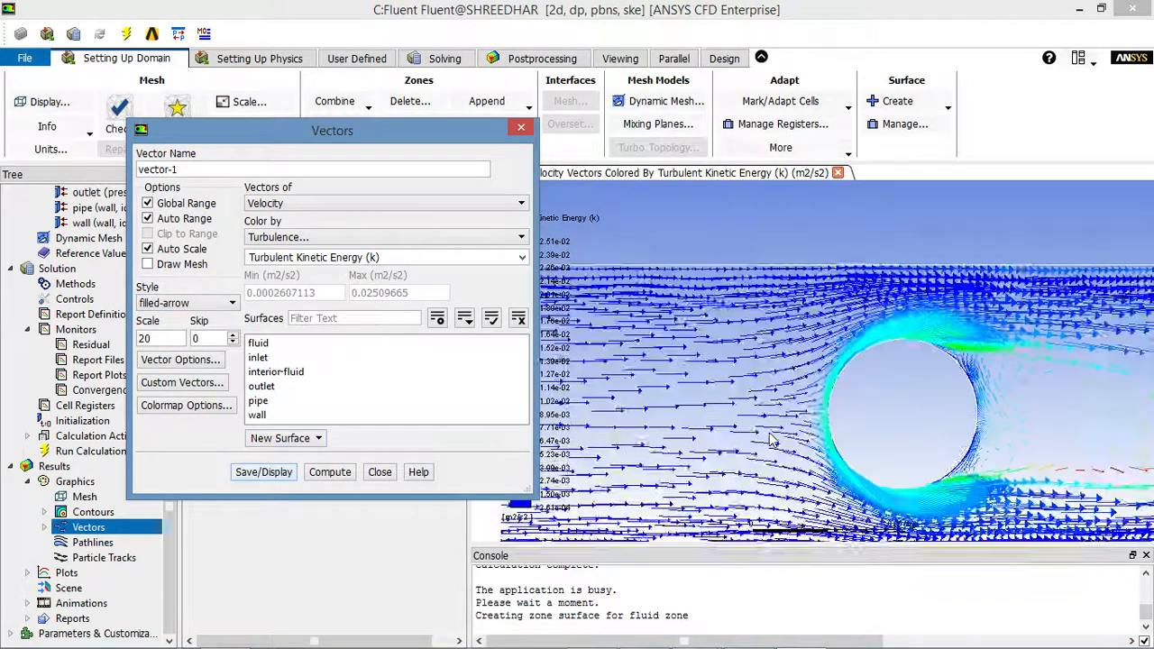
scroll(771, 439, "down", 5)
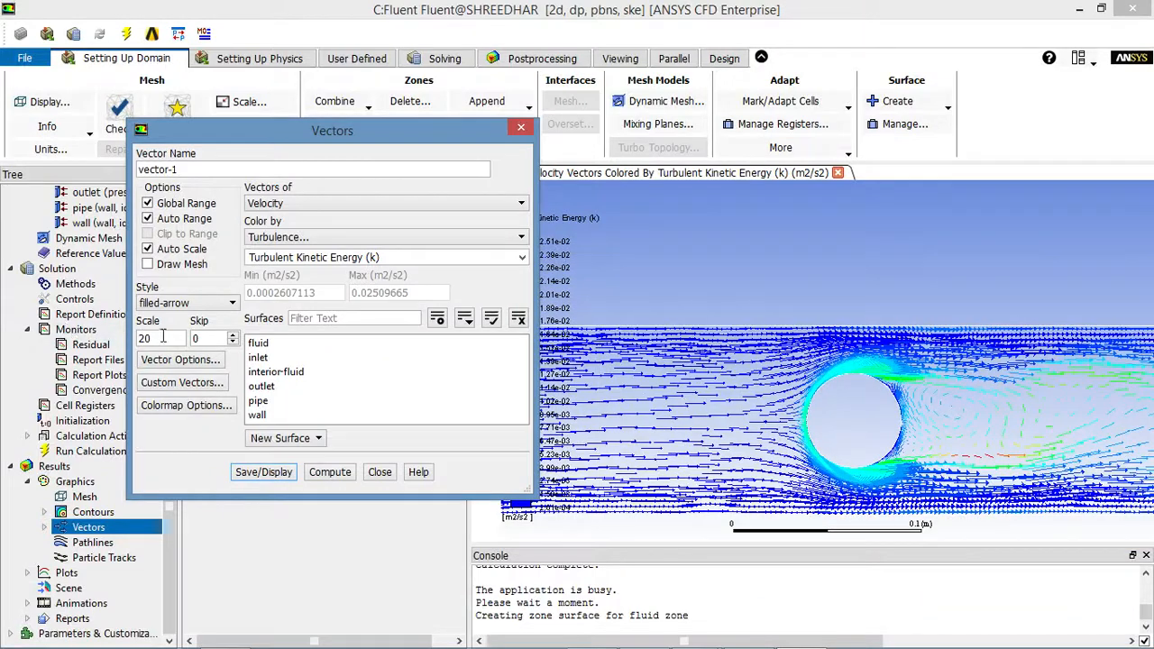
Switch the vector style to headless, redisplay vector-1 and inspect the flow around the hole.
left_click(169, 305)
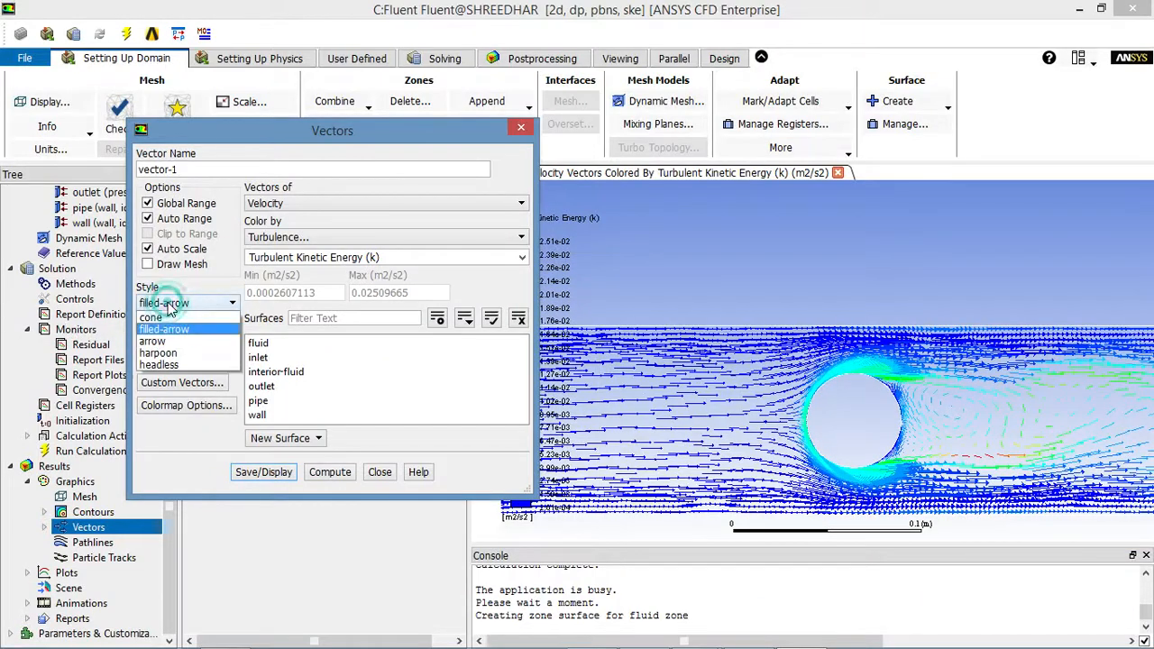
left_click(159, 366)
left_click(264, 472)
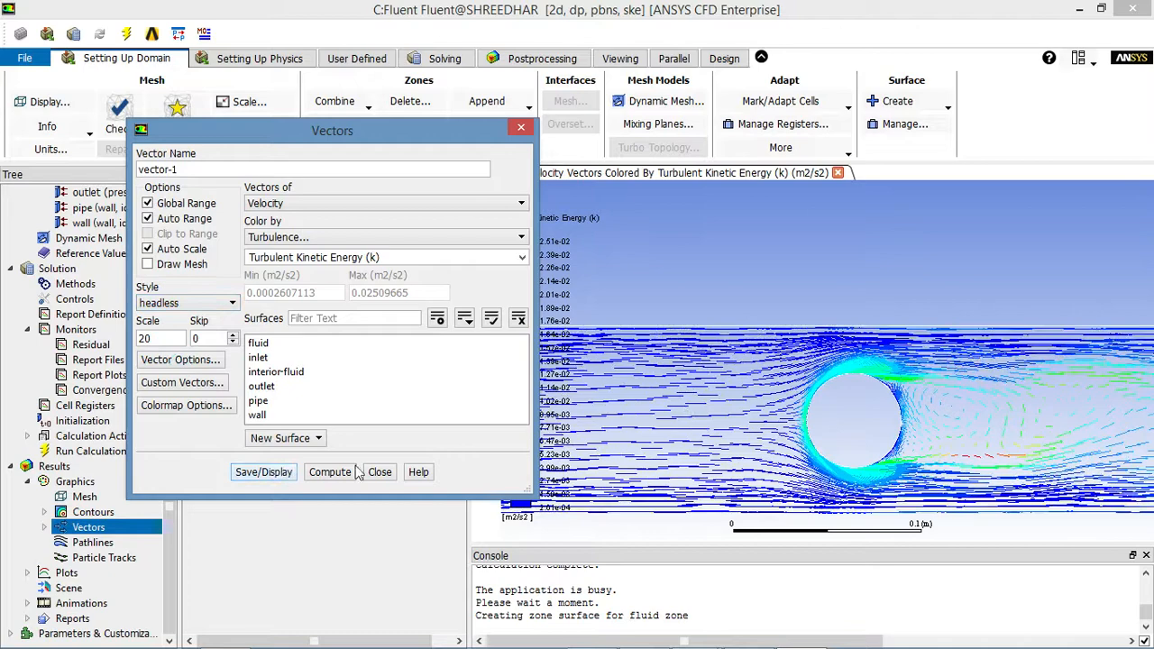
scroll(803, 397, "up", 4)
scroll(802, 396, "down", 6)
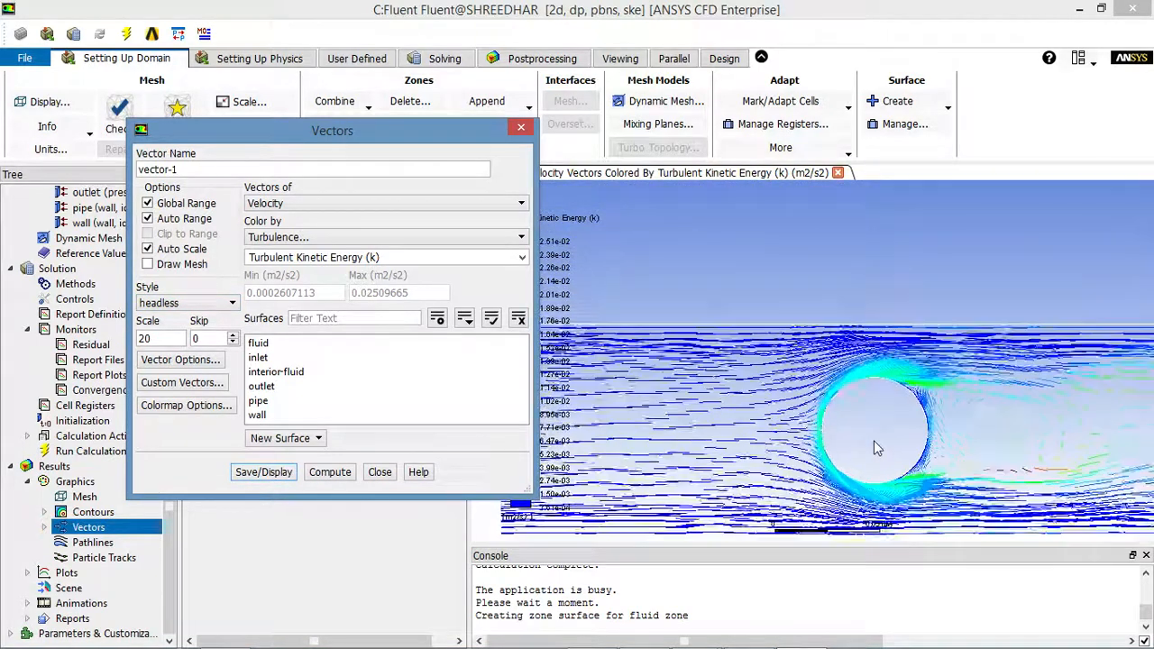
scroll(1057, 529, "up", 3)
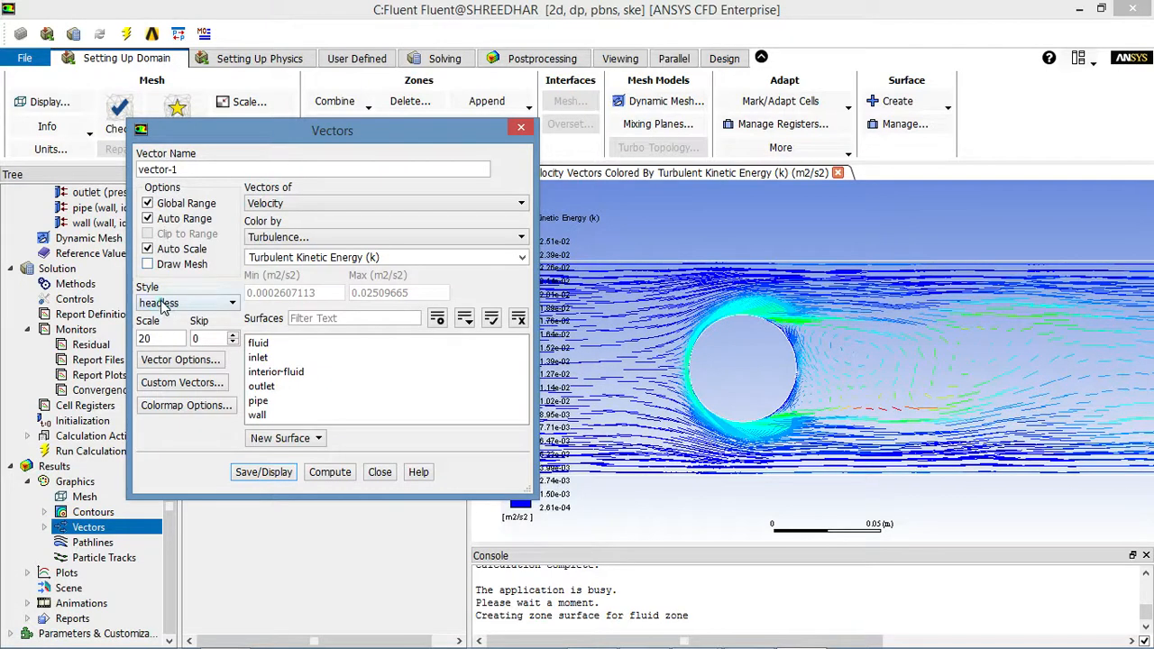
Switch the vector style to harpoon and redisplay vector-1.
left_click(163, 306)
left_click(167, 354)
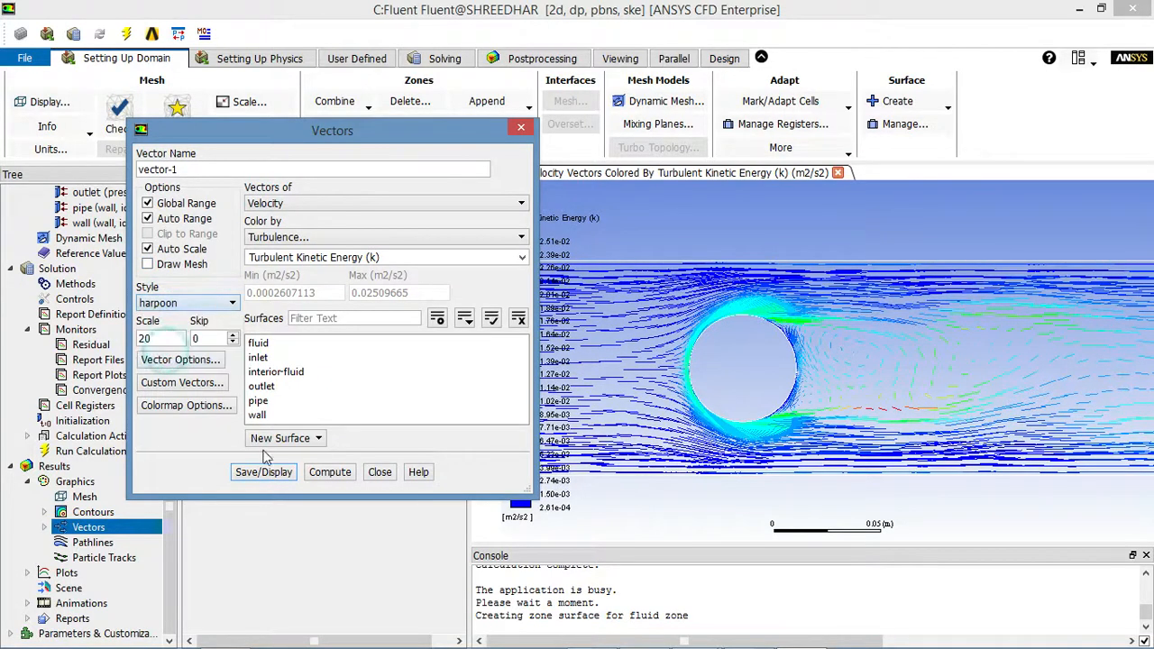
left_click(263, 471)
scroll(744, 311, "up", 2)
scroll(743, 308, "down", 3)
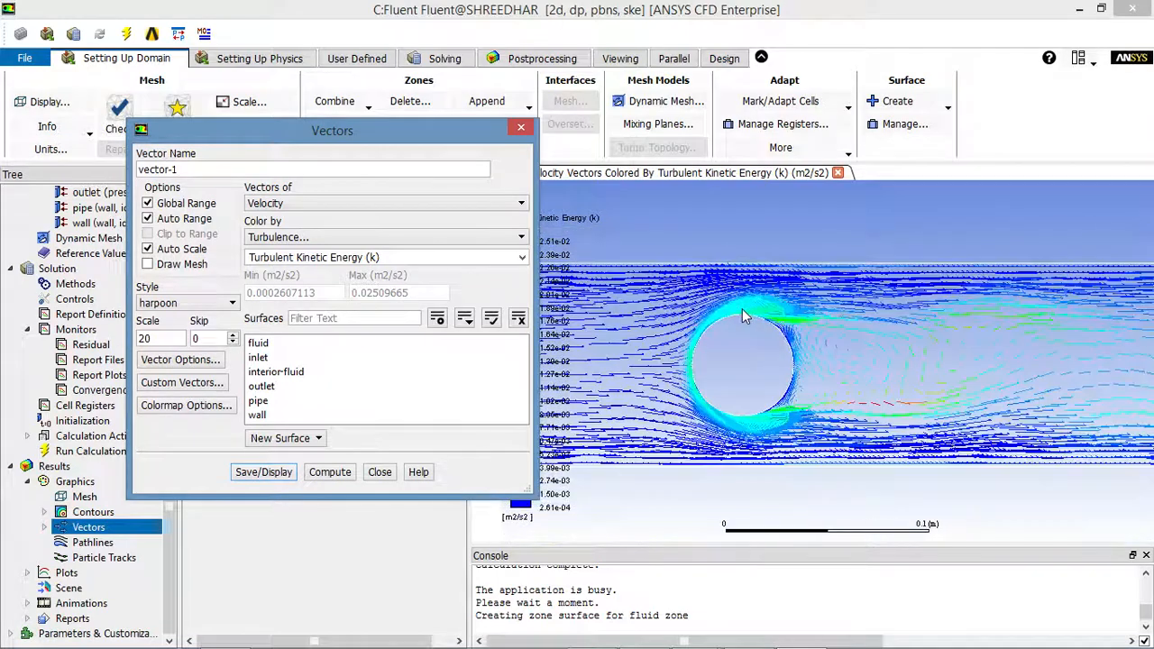
Switch the vector style to cone, redisplay vector-1 and inspect the whole channel.
left_click(143, 303)
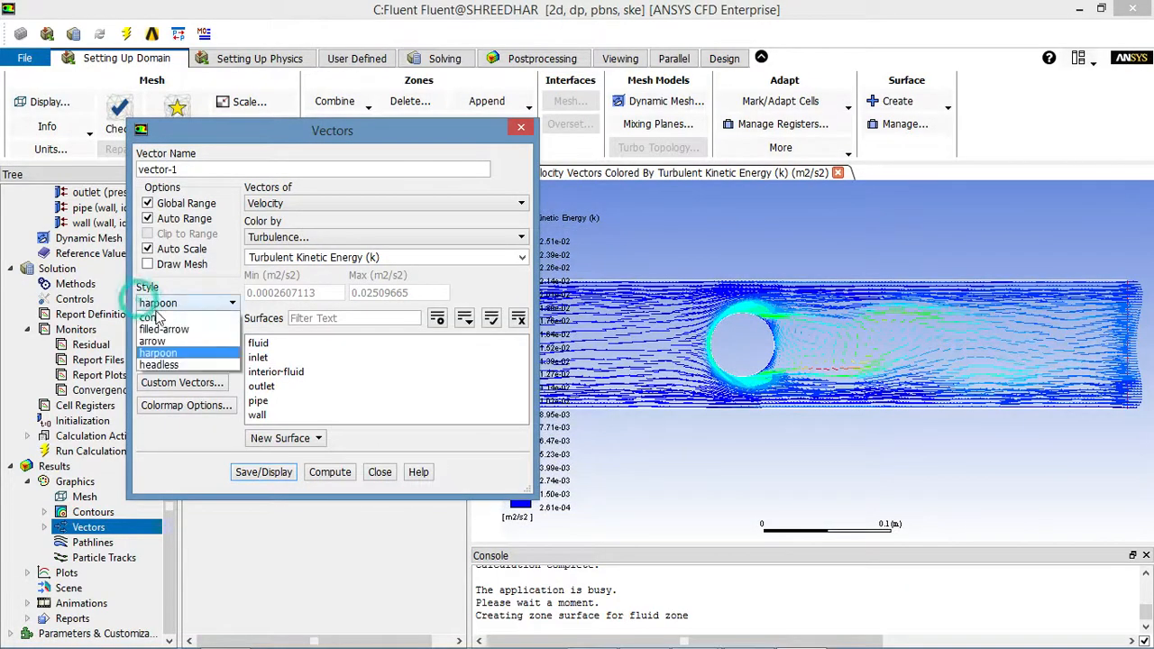
left_click(162, 313)
left_click(260, 472)
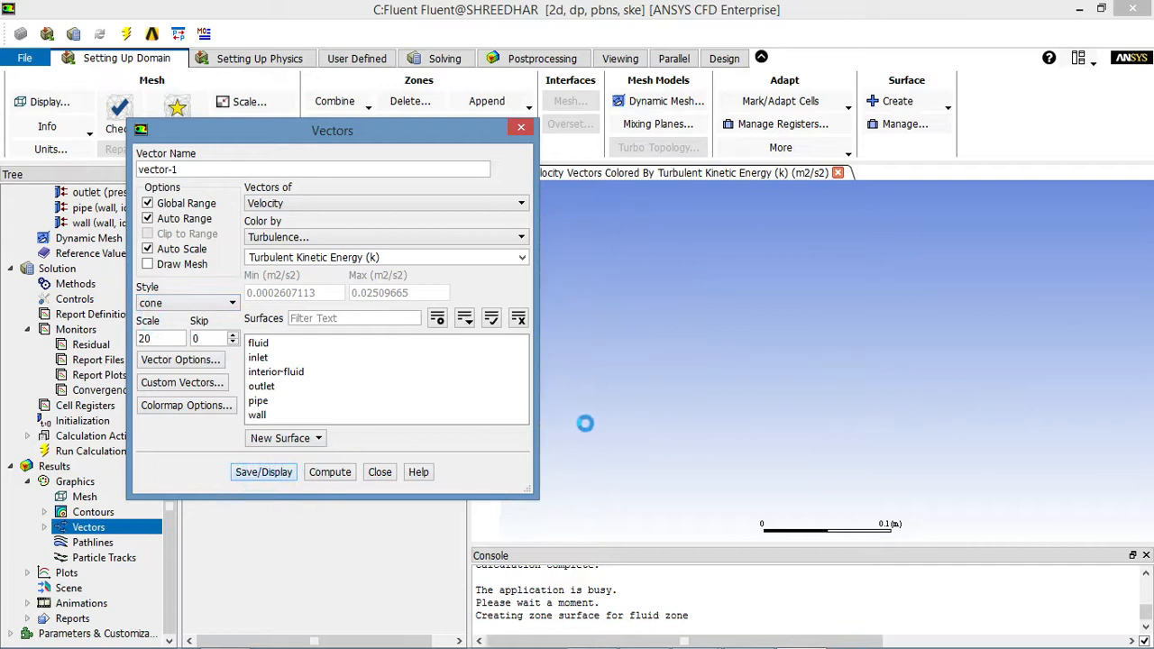
scroll(746, 331, "up", 5)
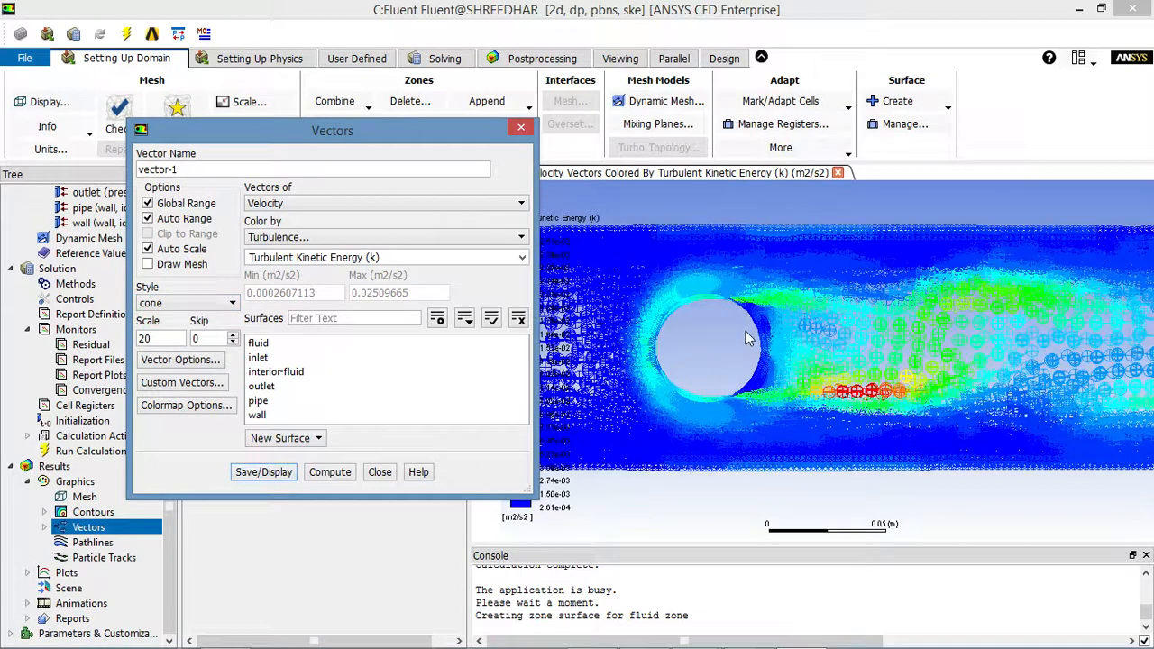
scroll(746, 331, "down", 5)
scroll(710, 327, "down", 2)
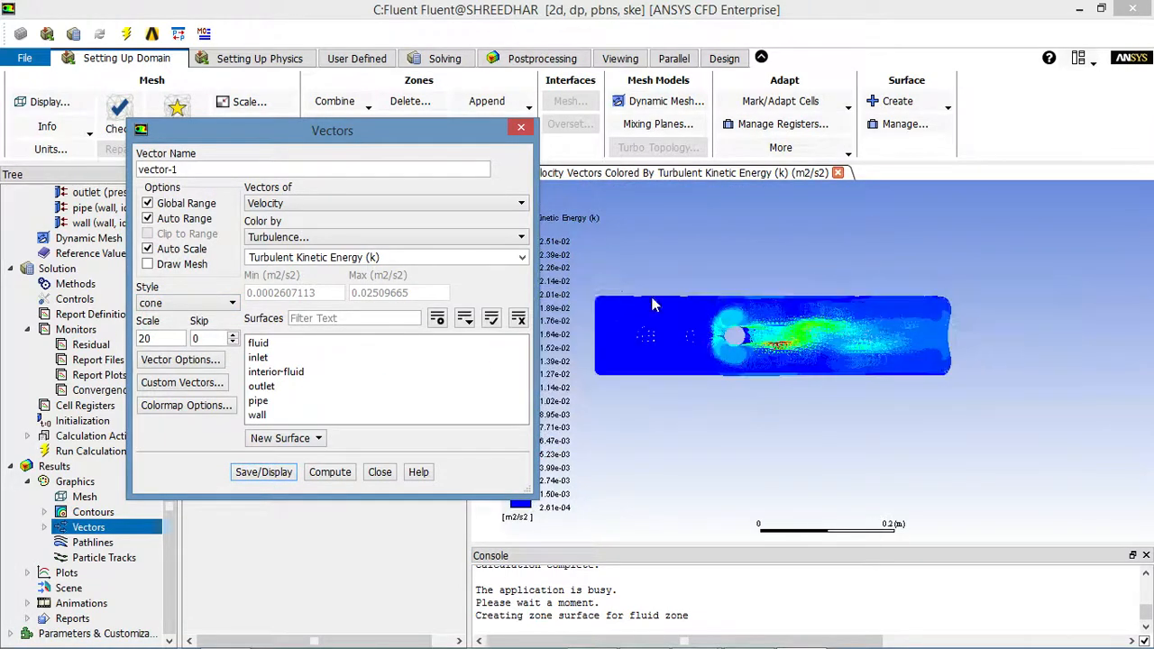
scroll(644, 332, "up", 2)
Set the vector style back to arrow and redisplay vector-1.
left_click(203, 303)
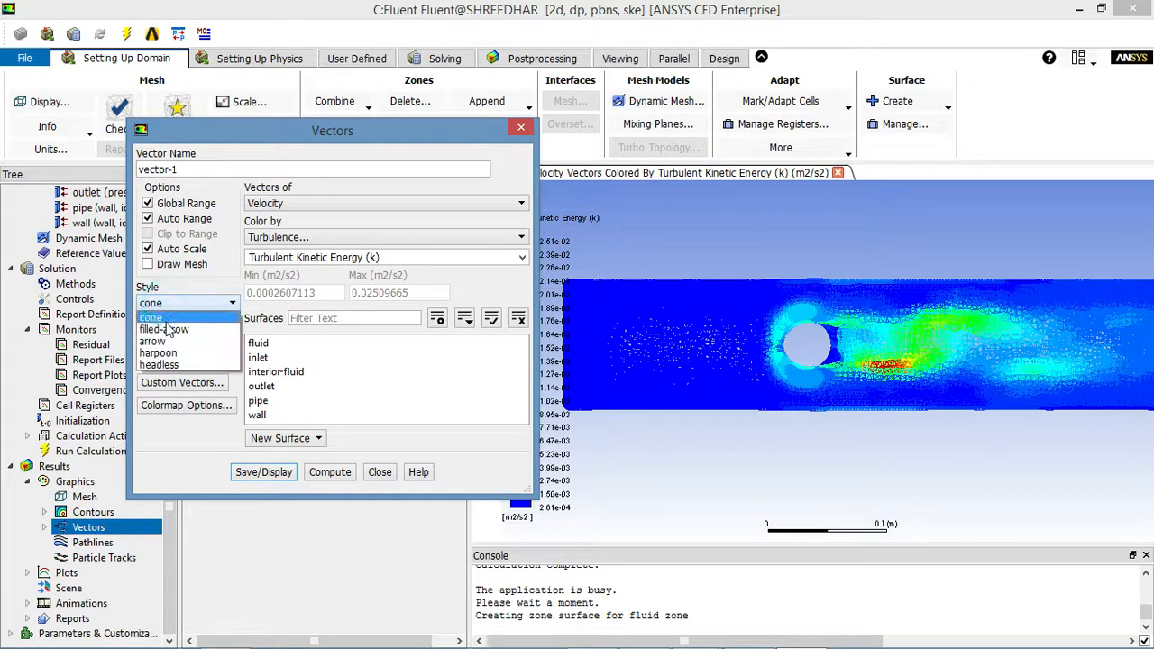
left_click(170, 330)
left_click(154, 304)
left_click(155, 333)
left_click(240, 469)
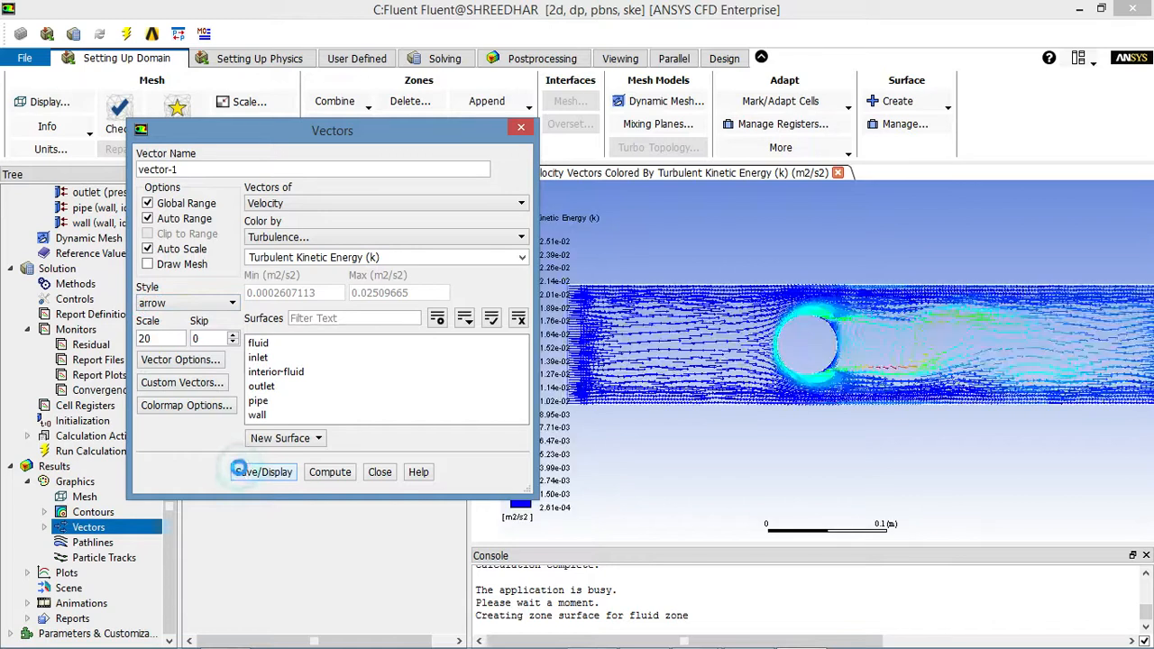
Set the scale of vector-1 to 50 and redisplay the vectors around the hole.
double_click(159, 337)
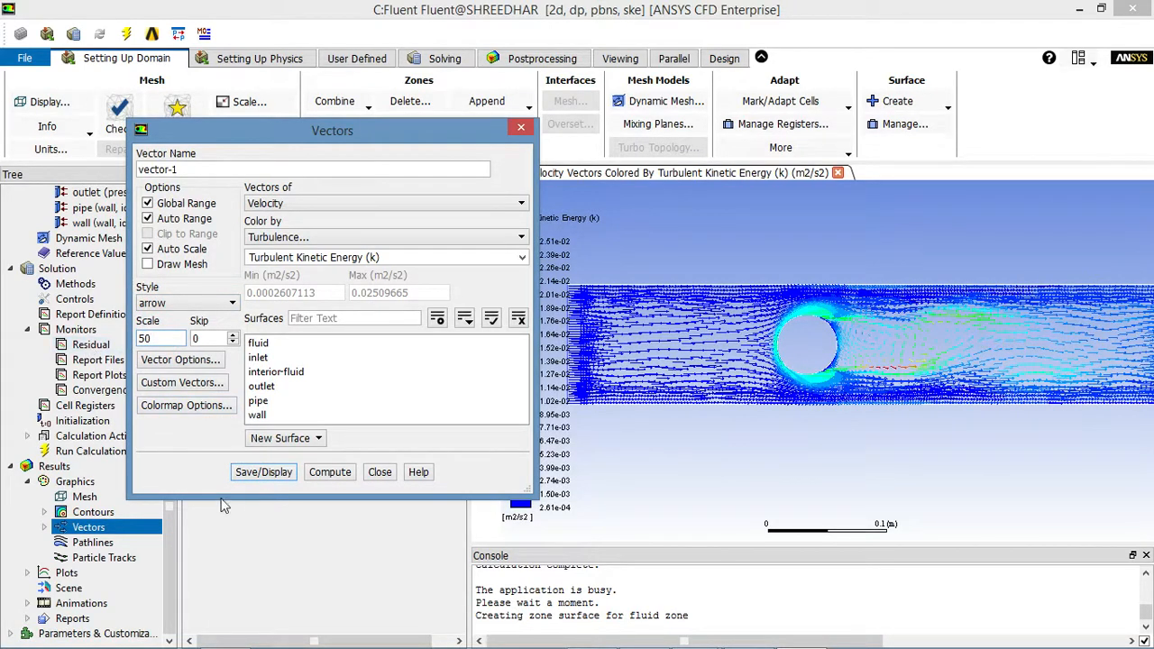
left_click(239, 474)
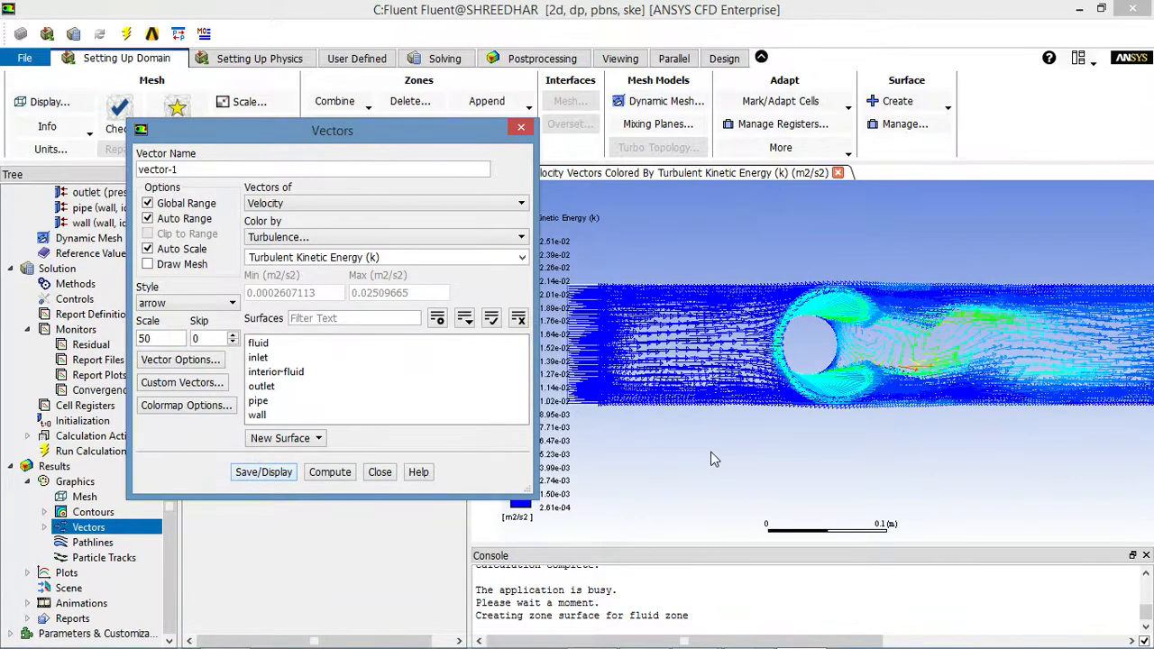
scroll(712, 452, "down", 2)
scroll(711, 451, "up", 2)
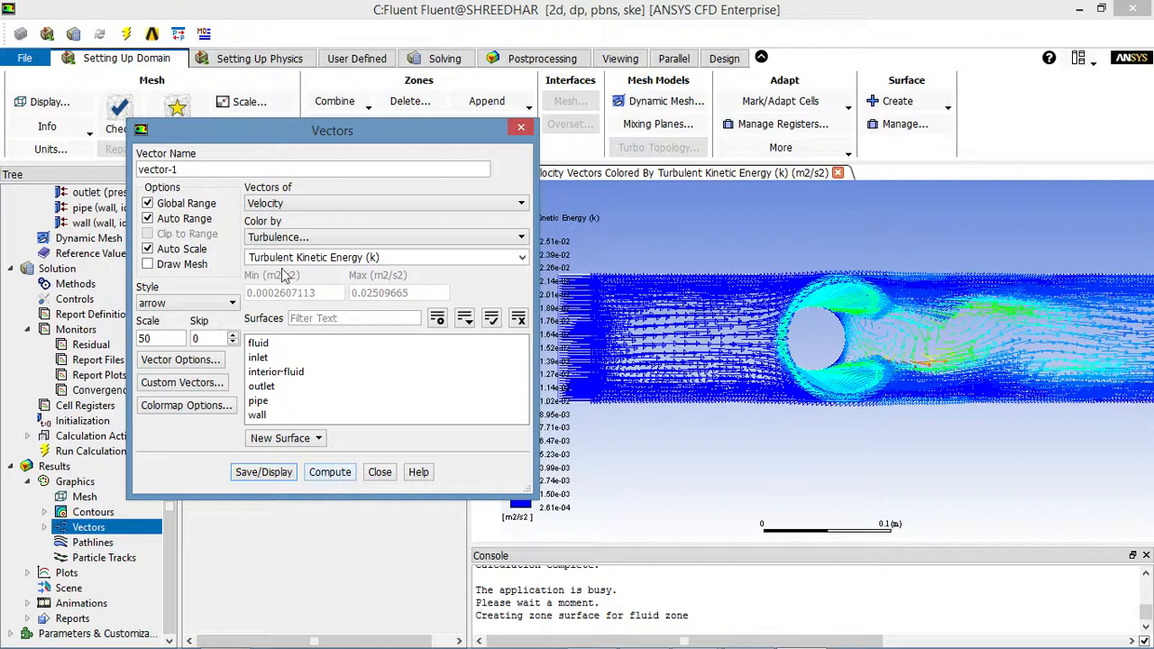
Color the velocity vectors of vector-1 by static pressure, redisplay them over the whole channel and close the vector settings.
left_click(278, 206)
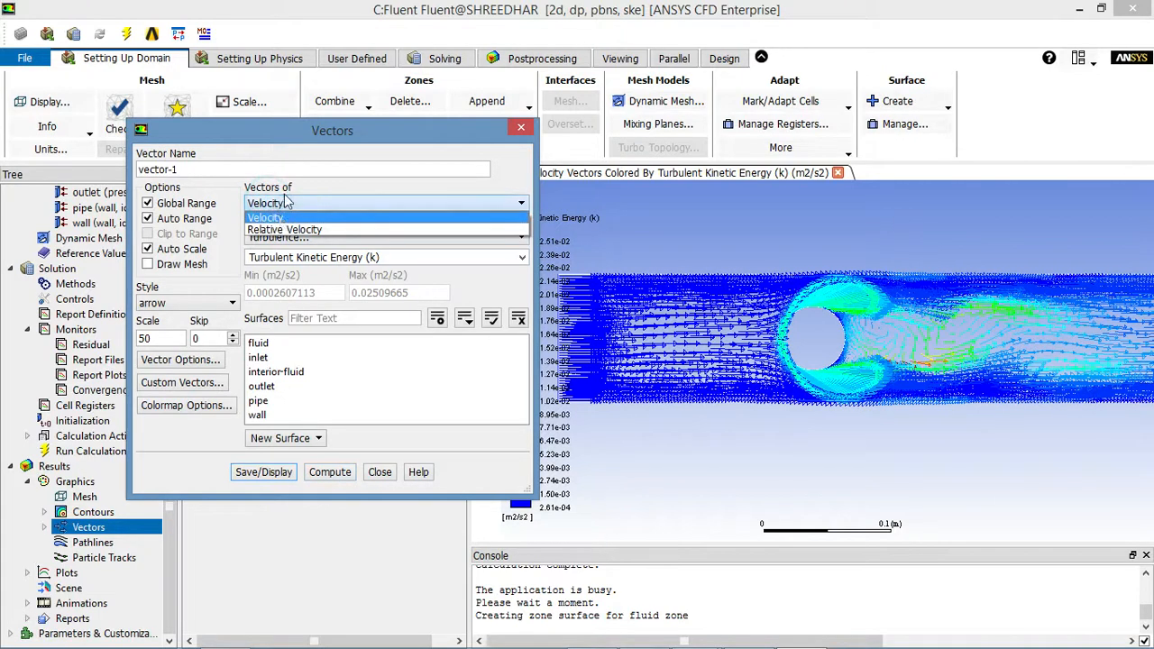
left_click(285, 202)
left_click(298, 236)
left_click(305, 248)
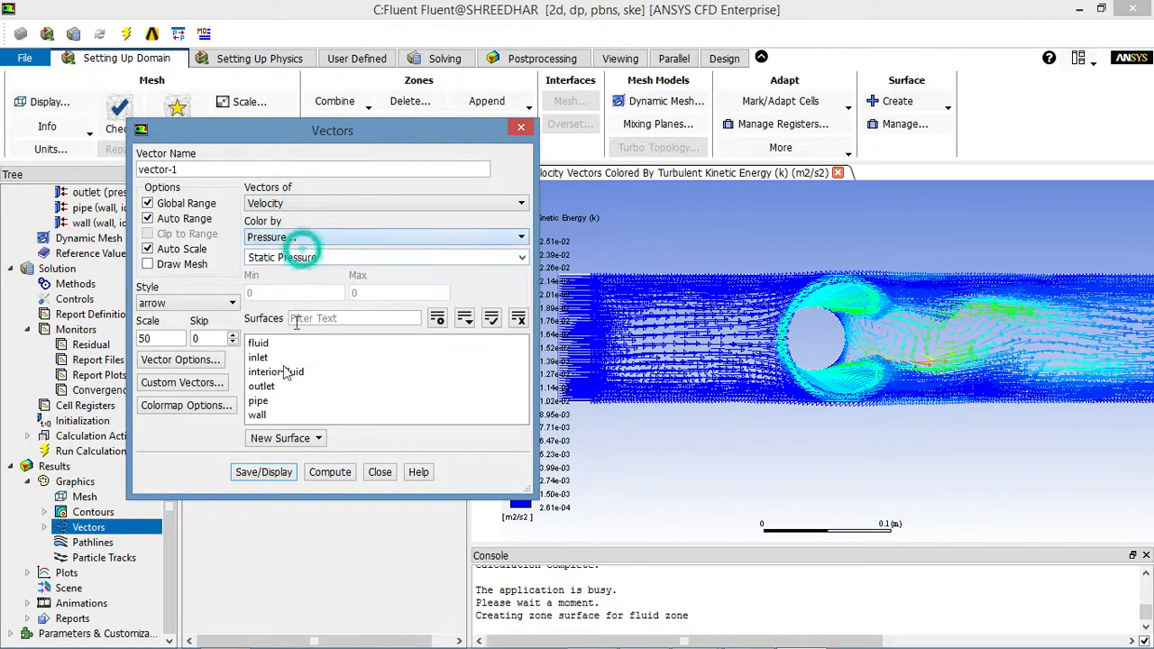
left_click(264, 473)
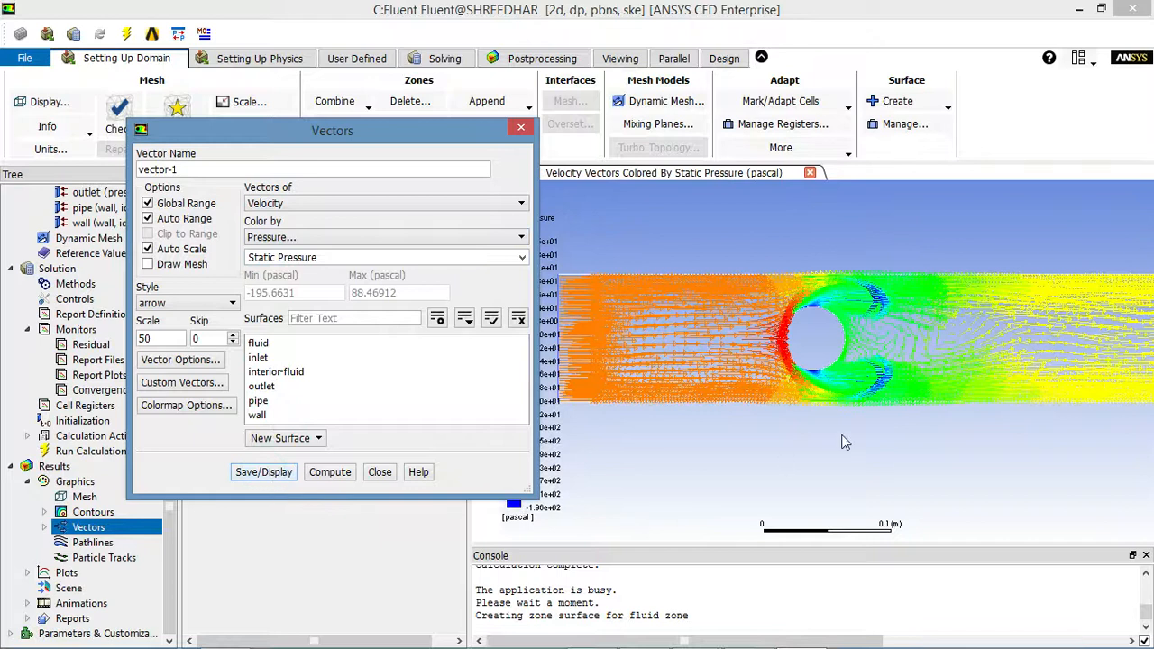
scroll(845, 441, "down", 2)
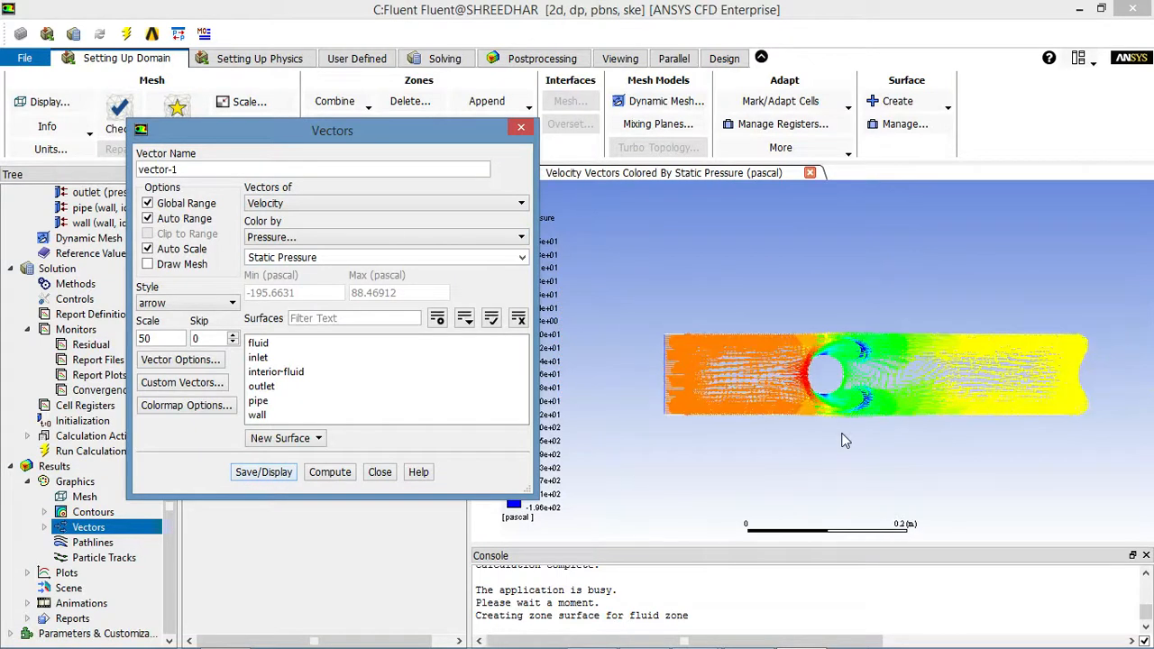
left_click(383, 472)
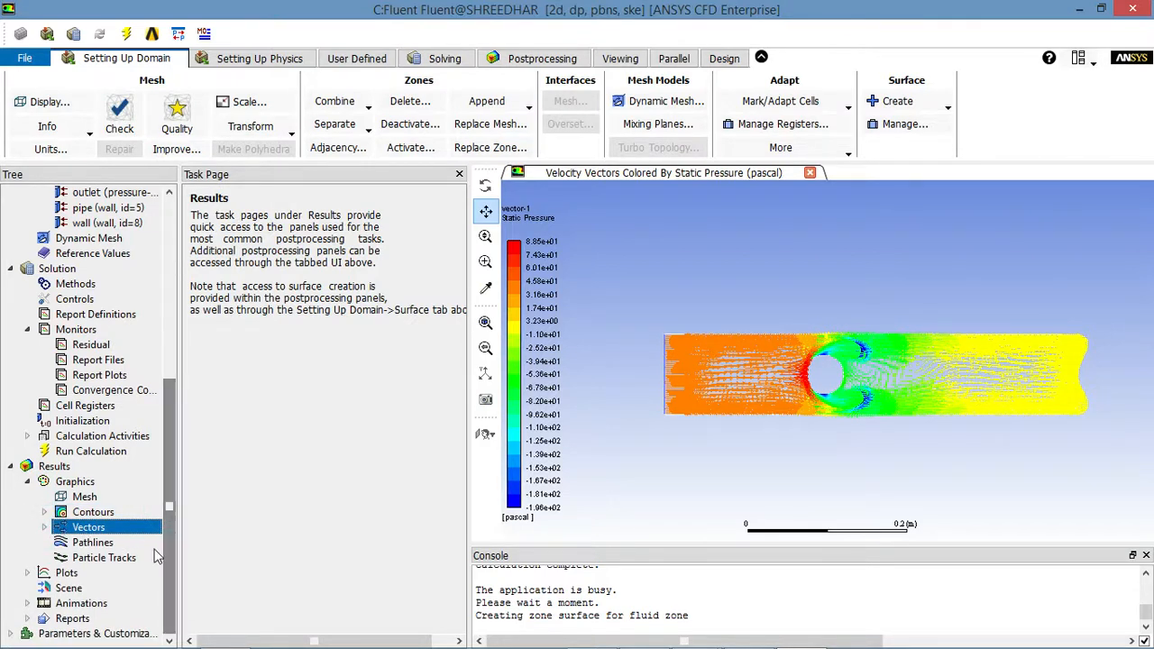
left_click(101, 559)
double_click(101, 559)
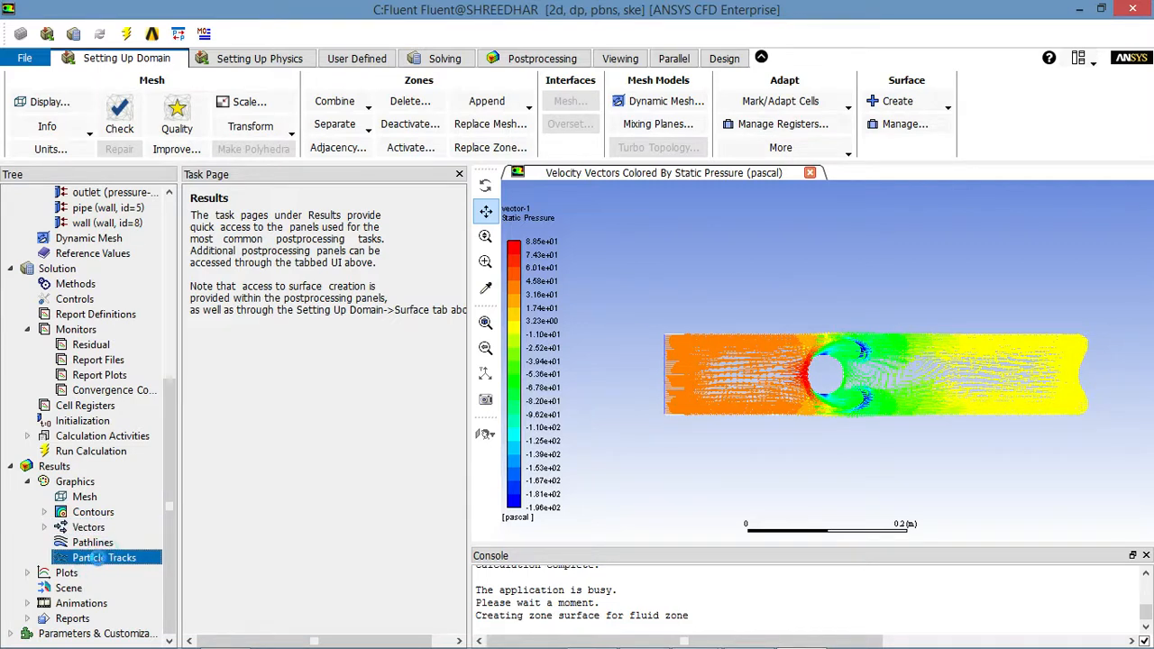
left_click_drag(284, 337, 217, 126)
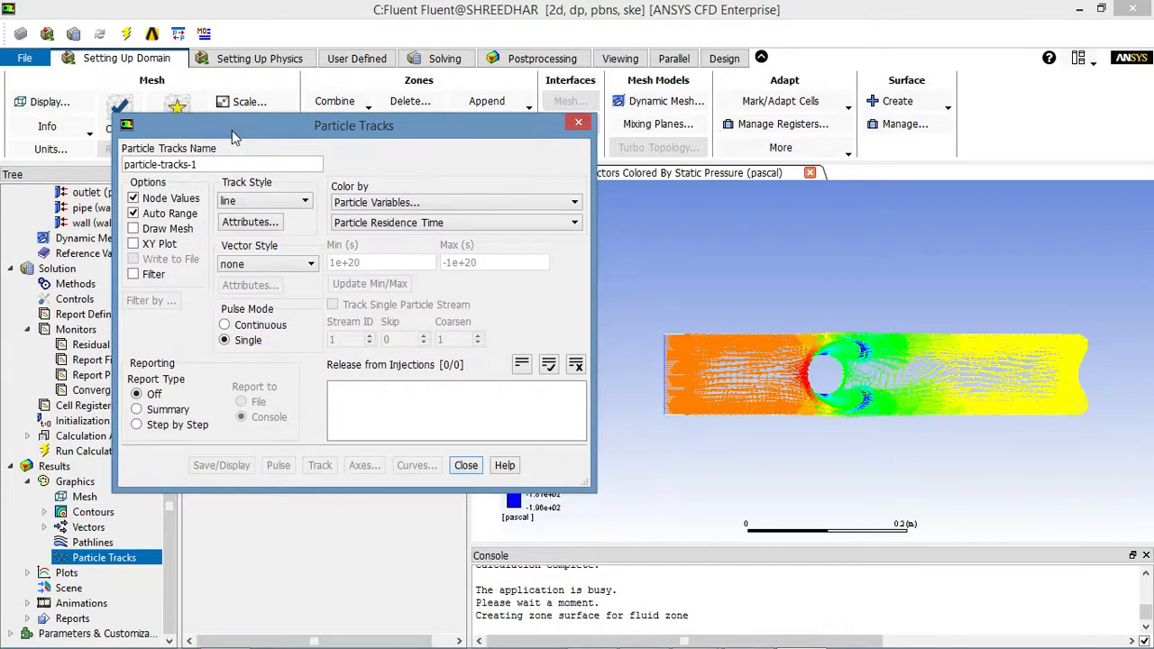
left_click(466, 466)
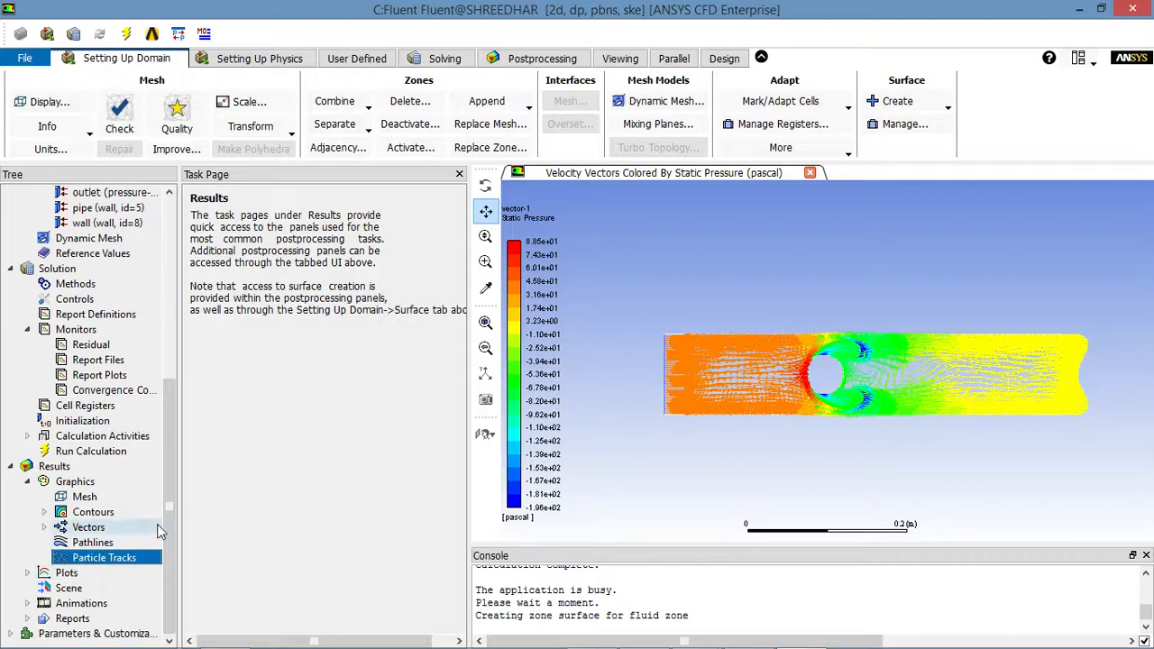
Display the saved contour-1 velocity magnitude plot and inspect the flow around the hole.
left_click_drag(176, 499, 178, 347)
scroll(996, 404, "up", 2)
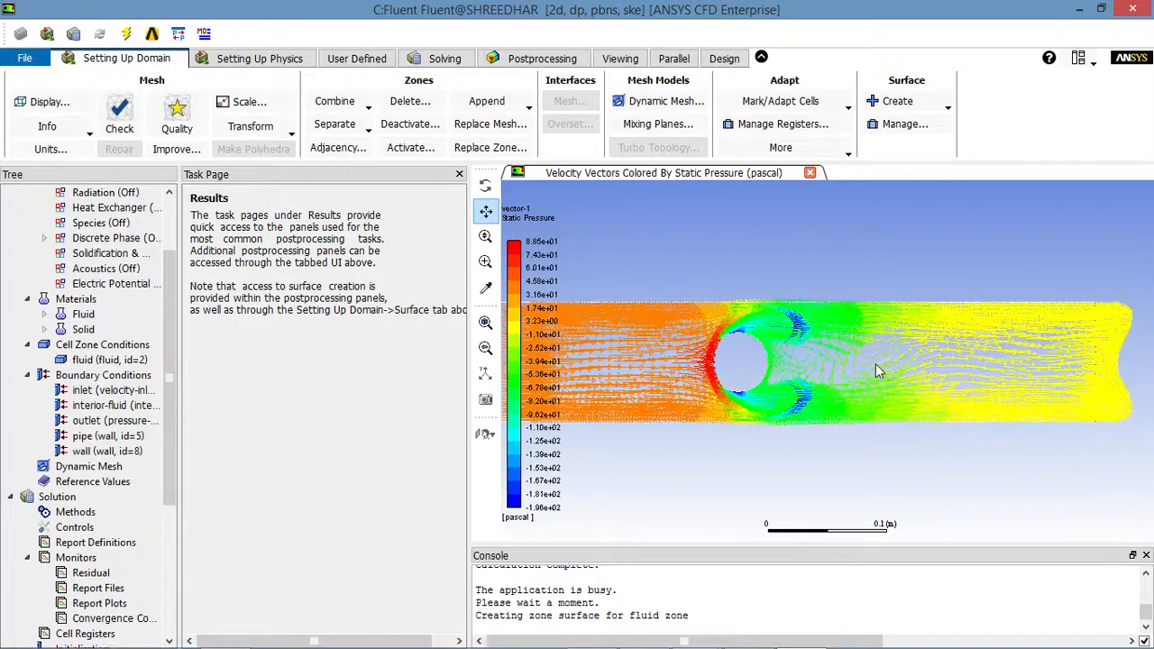
scroll(875, 363, "down", 4)
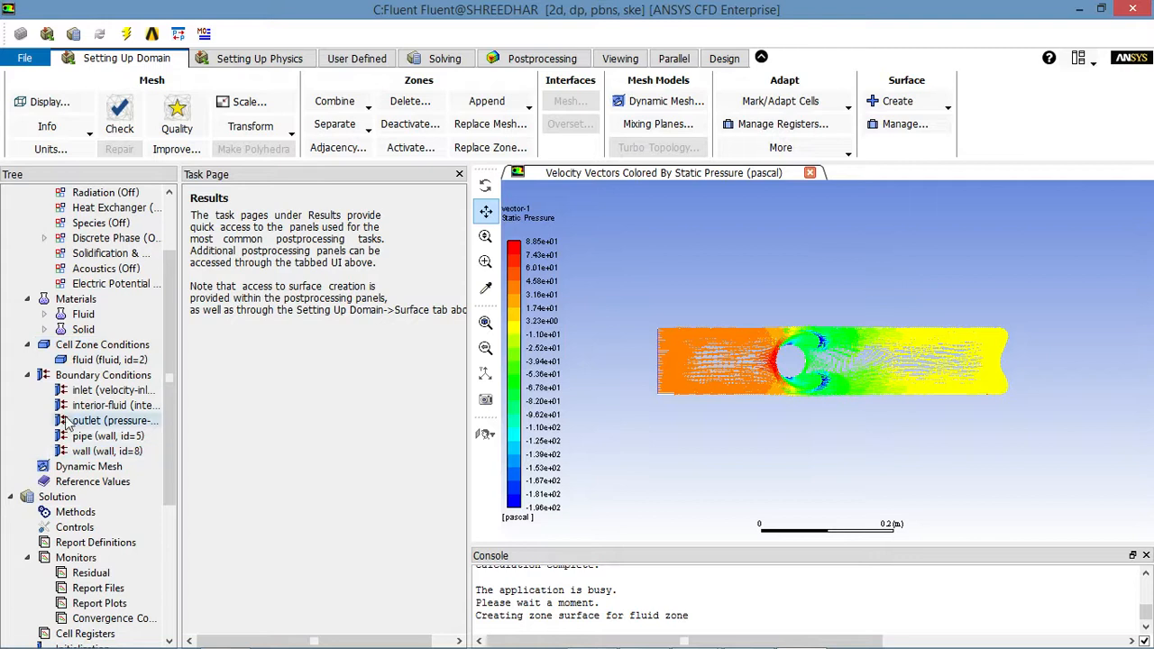
left_click(27, 557)
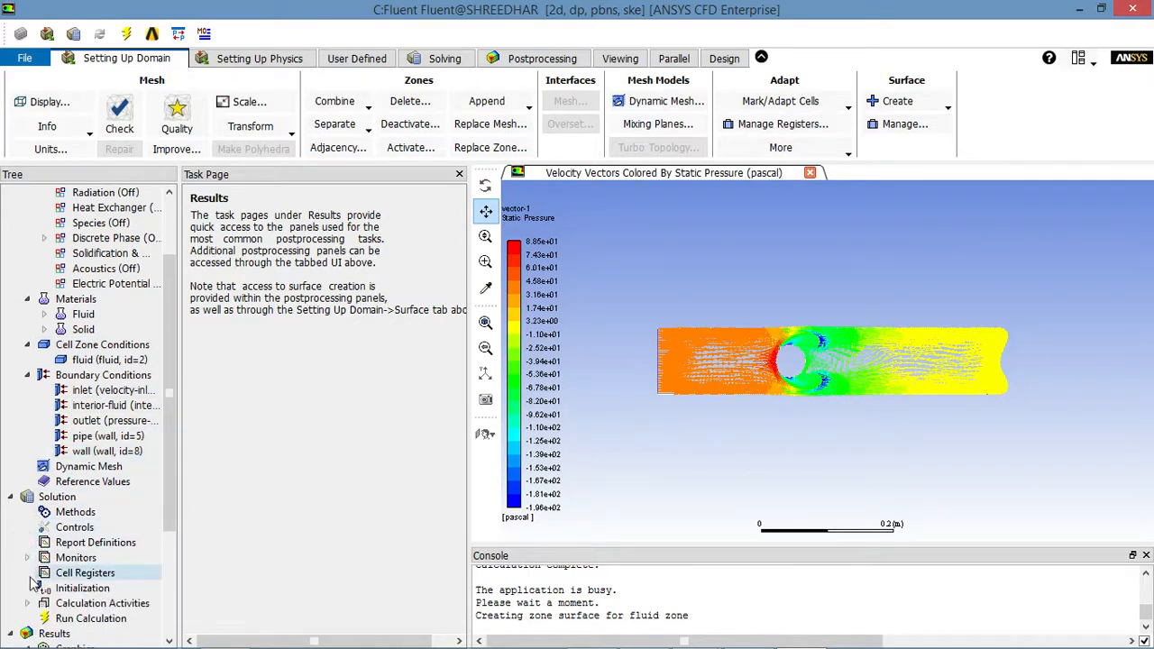
left_click_drag(171, 505, 175, 613)
left_click(44, 511)
left_click(94, 528)
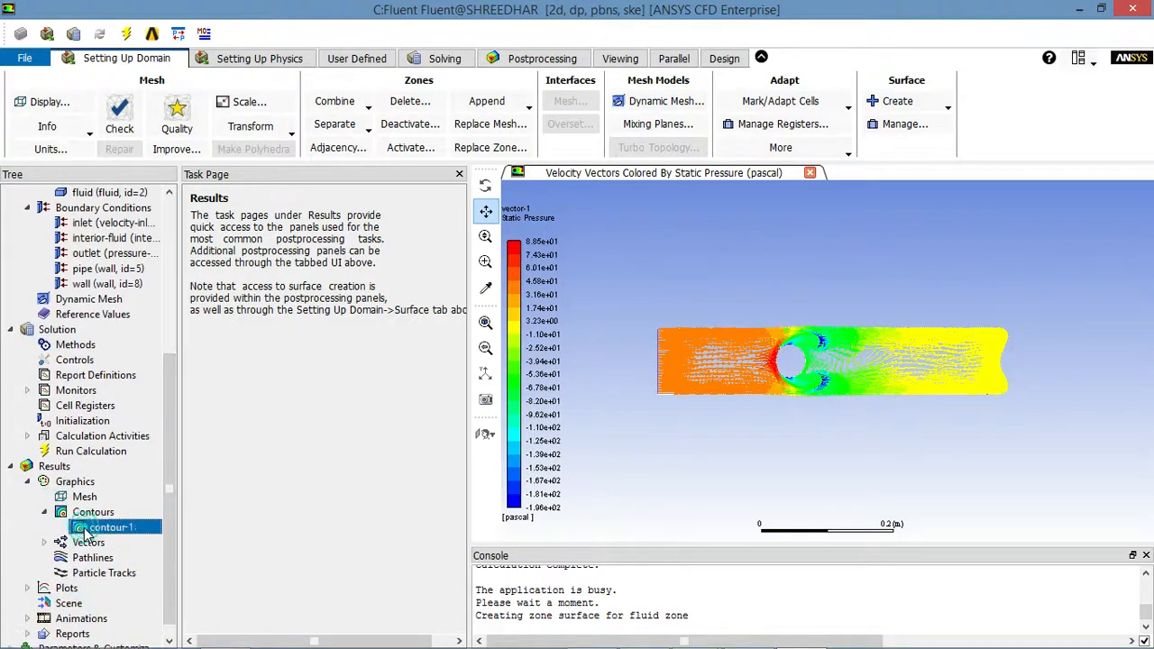
right_click(93, 530)
left_click(129, 478)
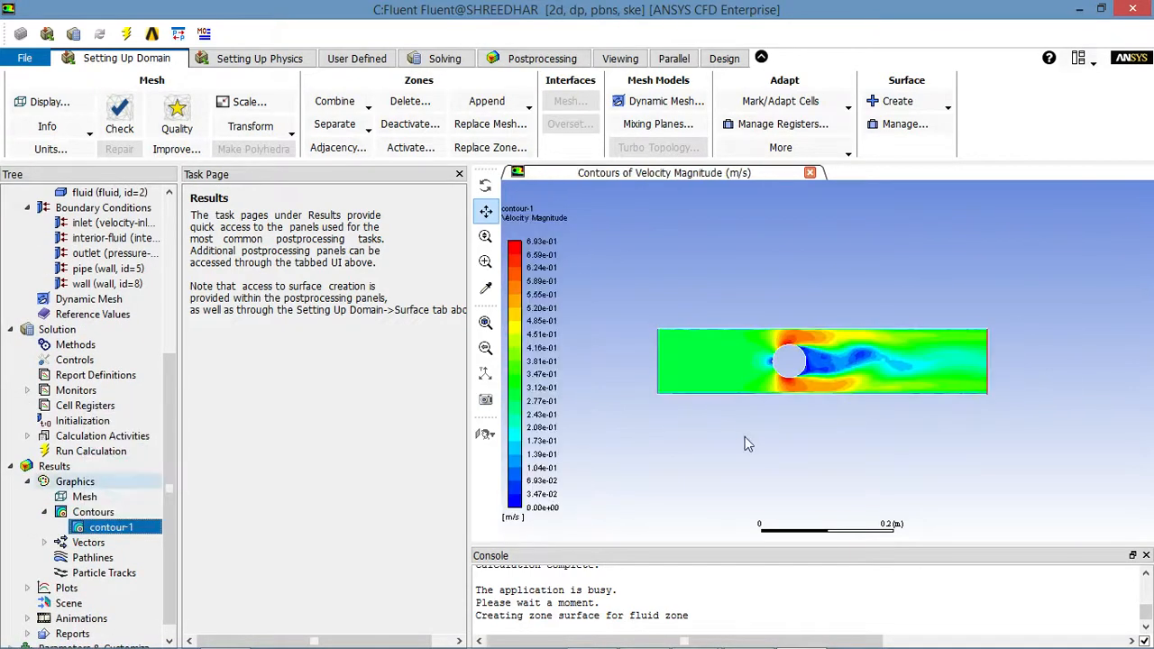
scroll(696, 394, "up", 5)
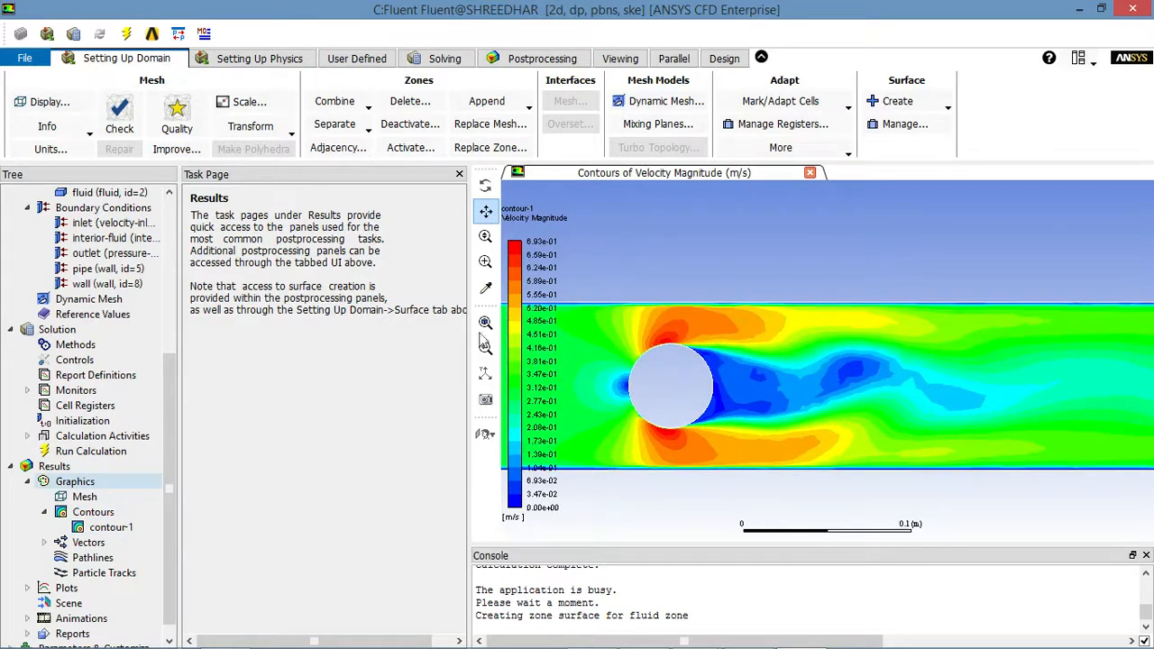
Change contour-1 to turbulent kinetic energy (k), redisplay it, inspect the wake behind the hole and close the contour settings.
double_click(101, 528)
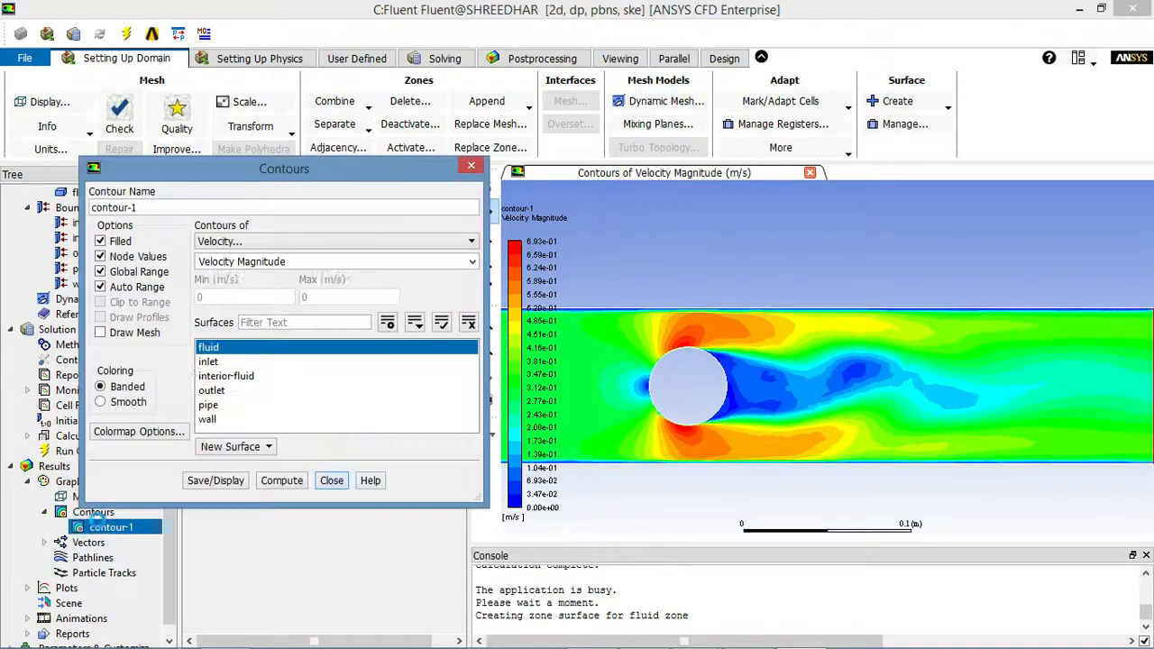
left_click(257, 241)
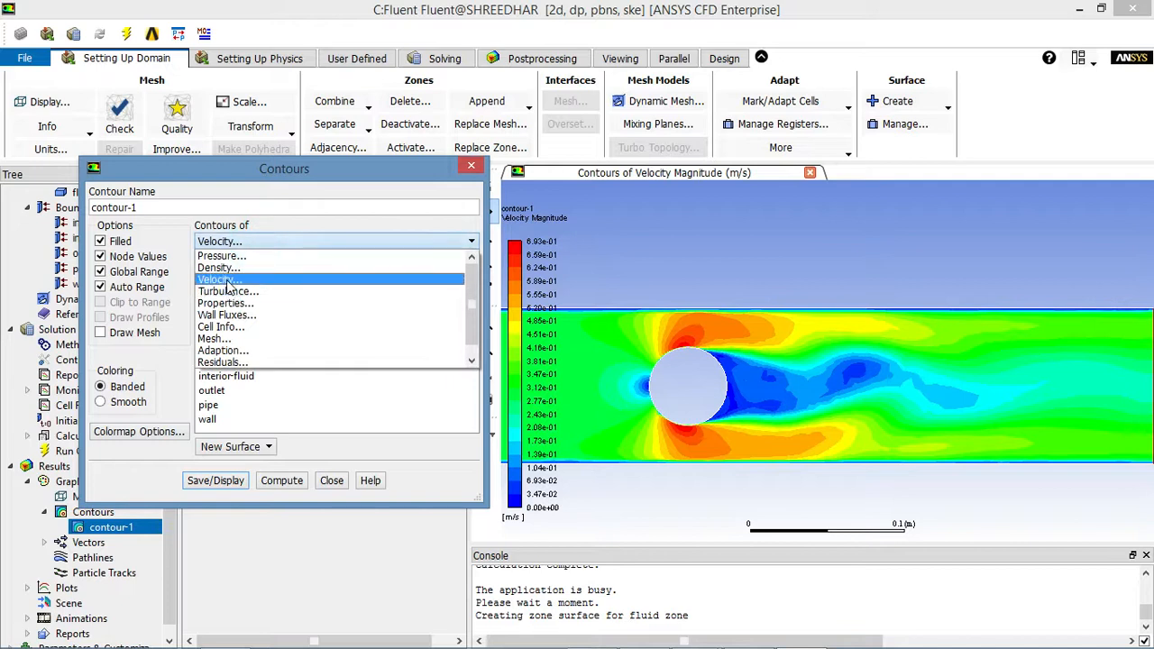
left_click(228, 291)
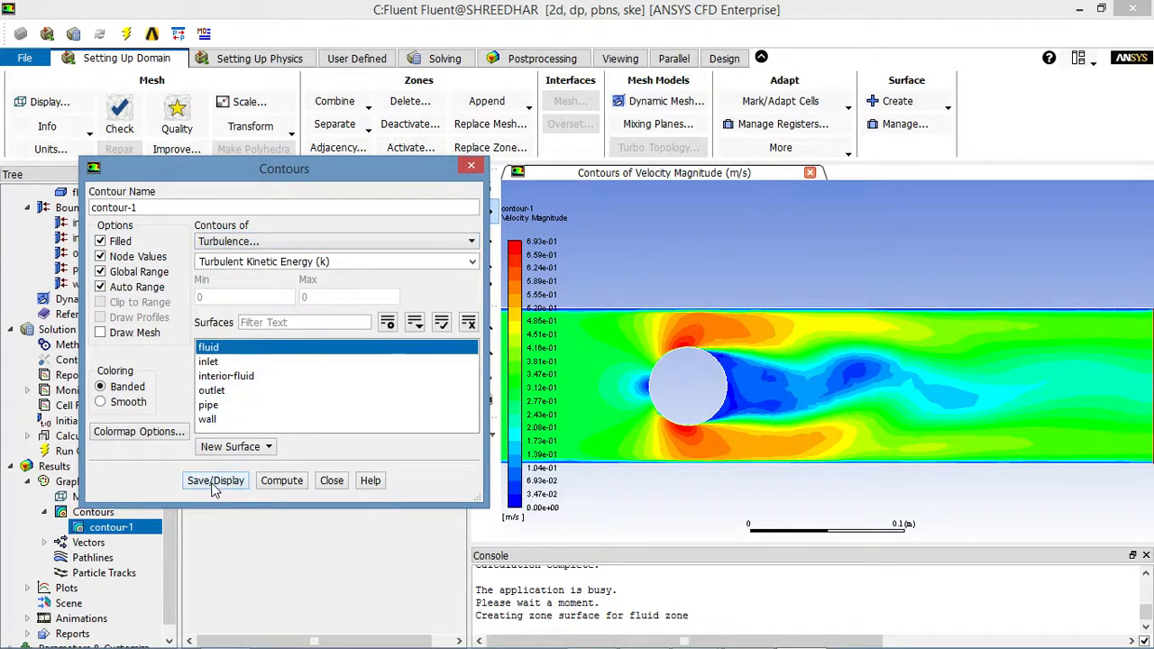
left_click(215, 481)
scroll(832, 479, "down", 4)
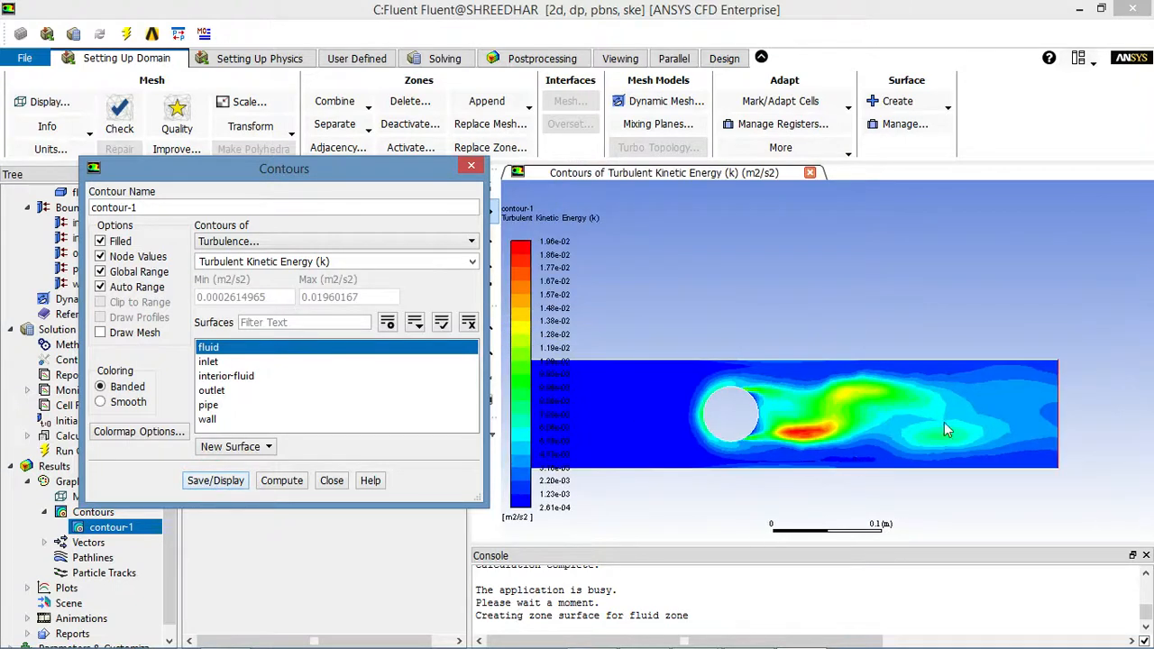
scroll(990, 406, "up", 5)
scroll(832, 399, "down", 3)
scroll(529, 384, "up", 1)
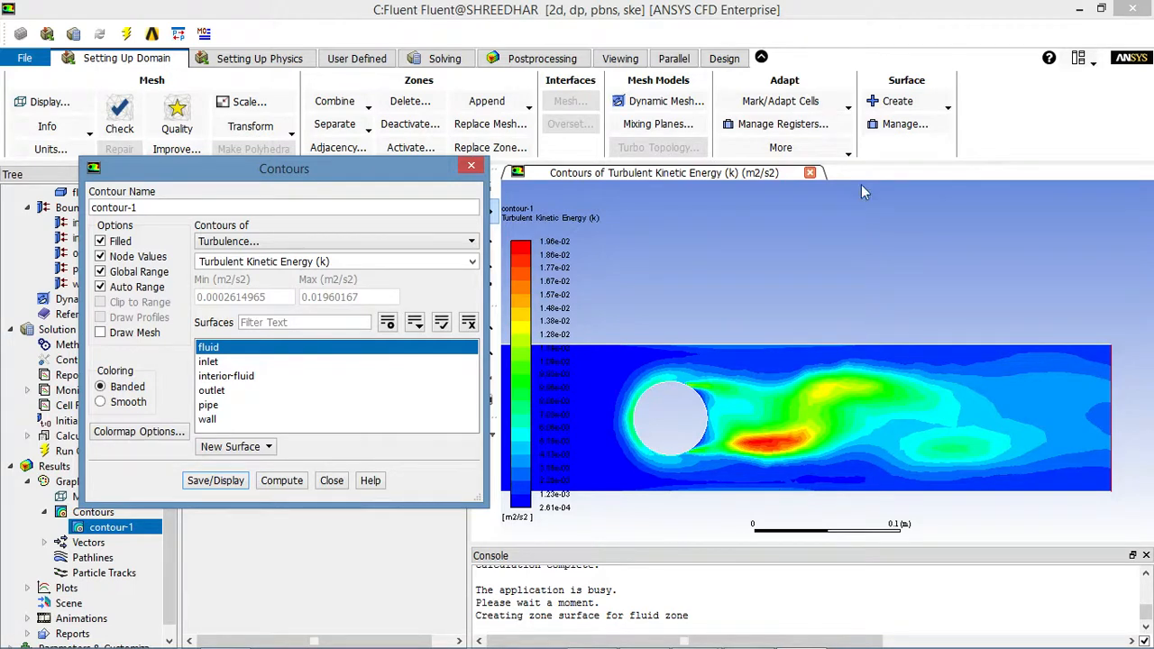
left_click(471, 168)
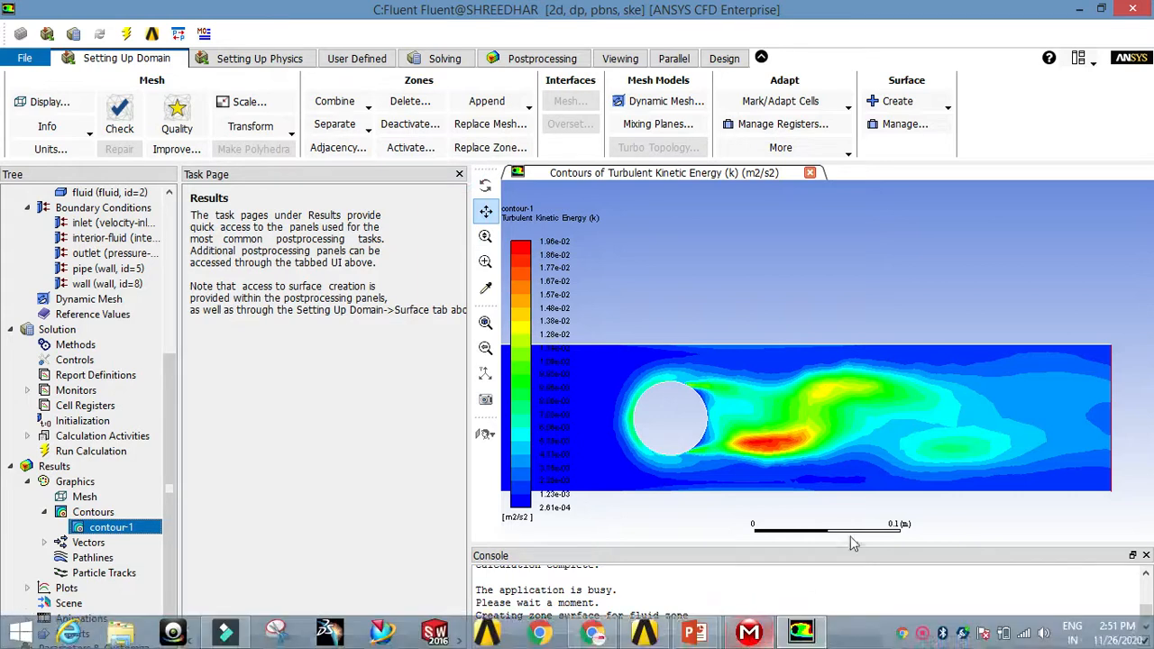
right_click(924, 638)
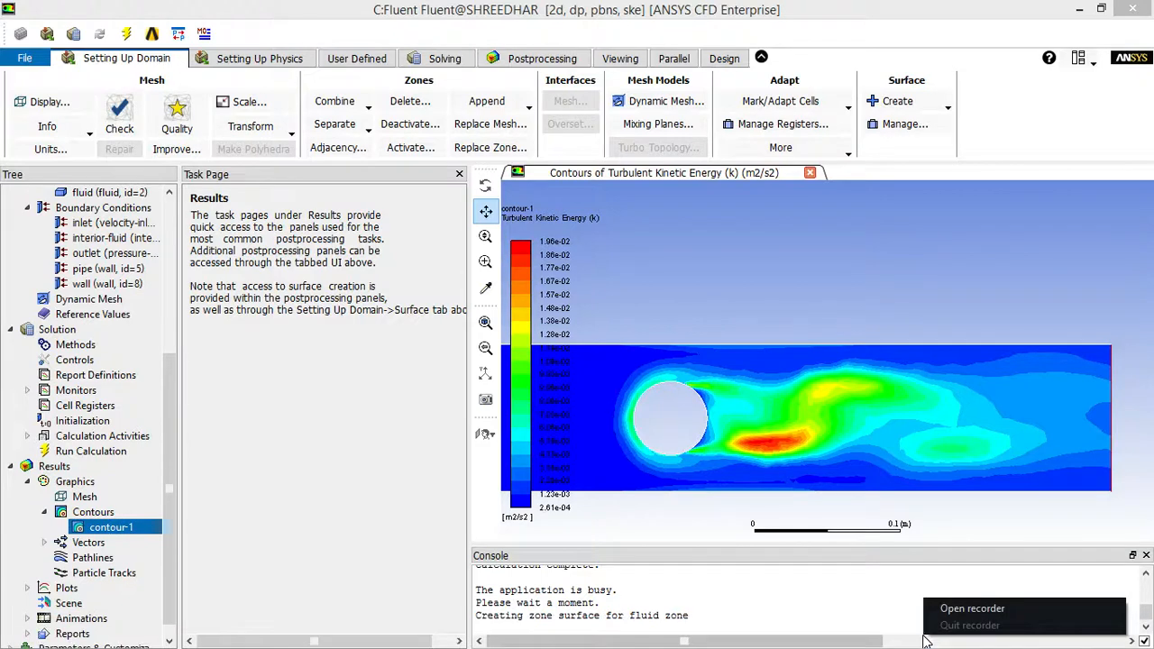
left_click(973, 615)
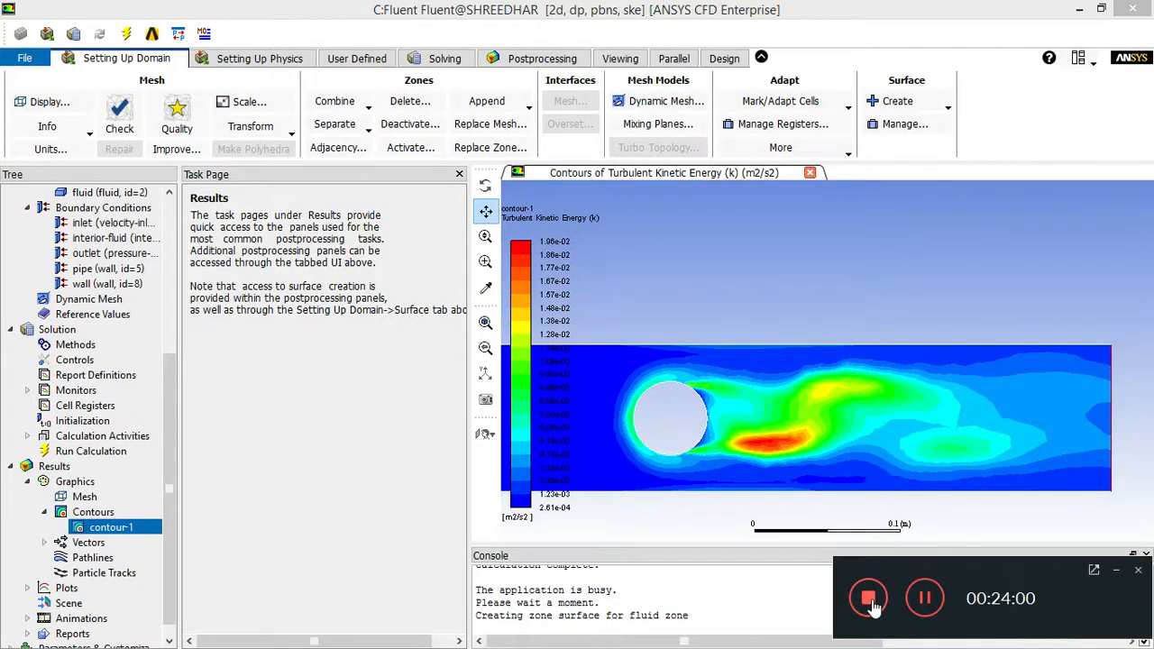